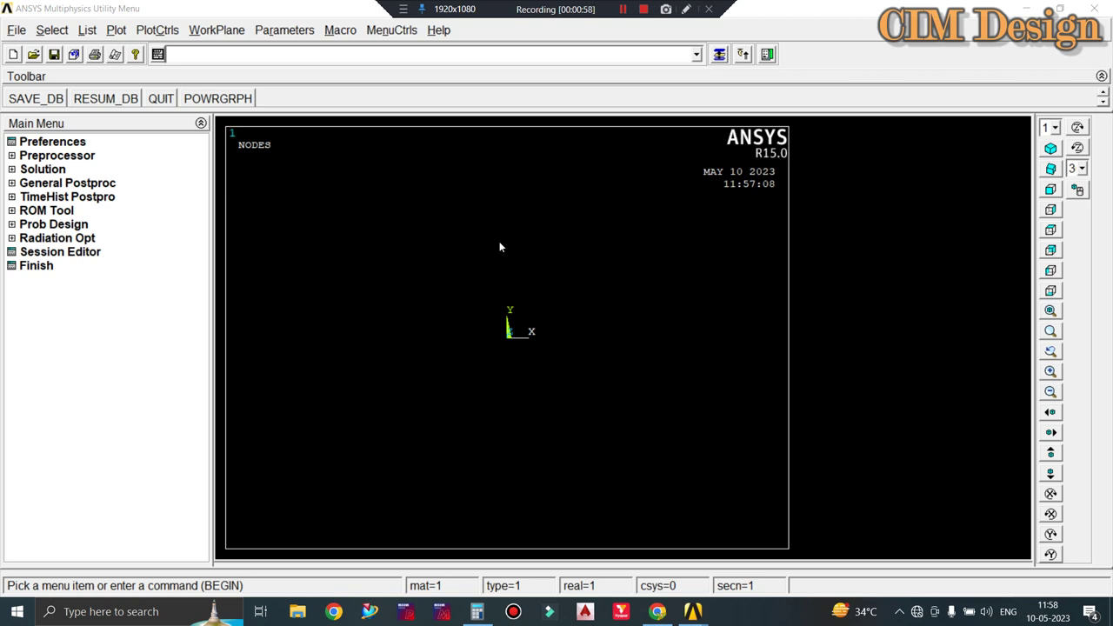
Turn on screen drawing and draw a red horizontal line as the beam.
left_click(398, 9)
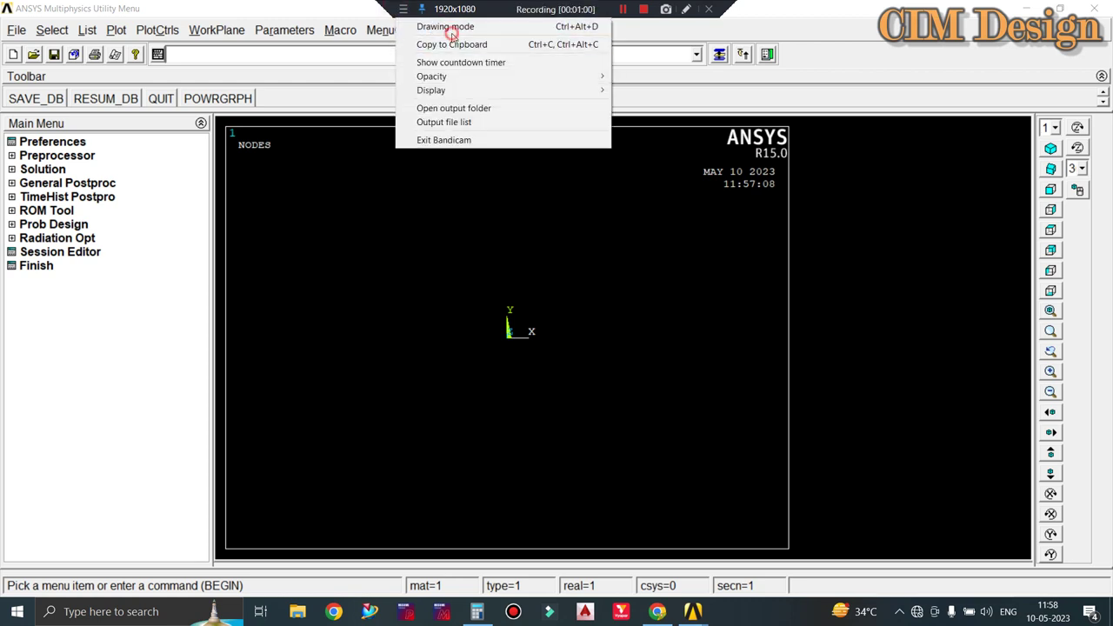
left_click(447, 28)
left_click(1099, 92)
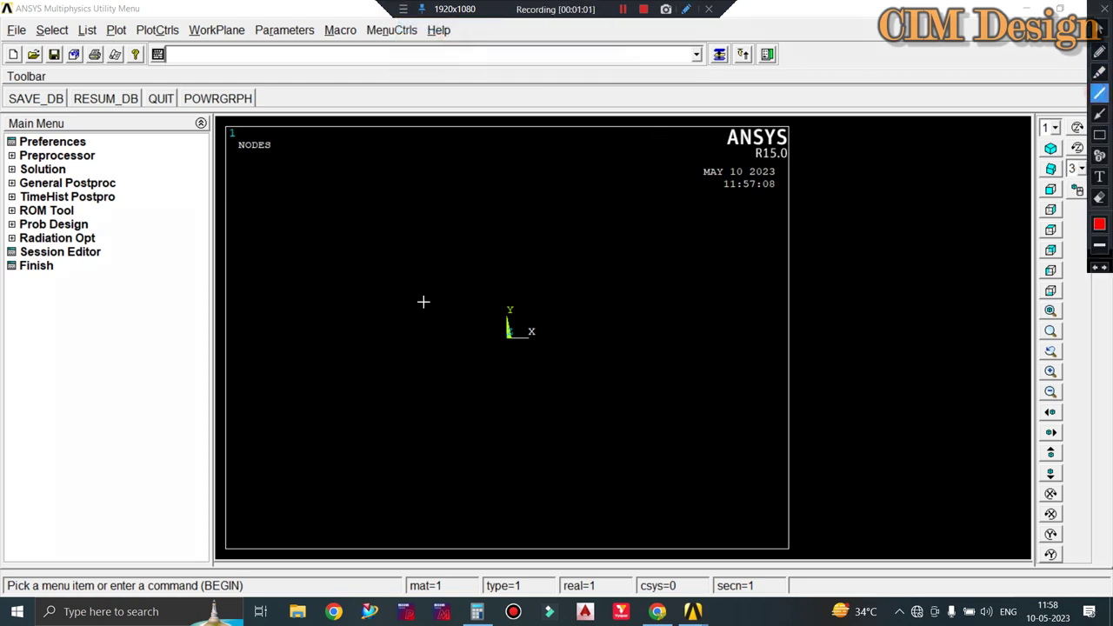
mouse_move(311, 279)
left_mouse_down()
mouse_move(706, 295)
mouse_move(749, 278)
left_mouse_up()
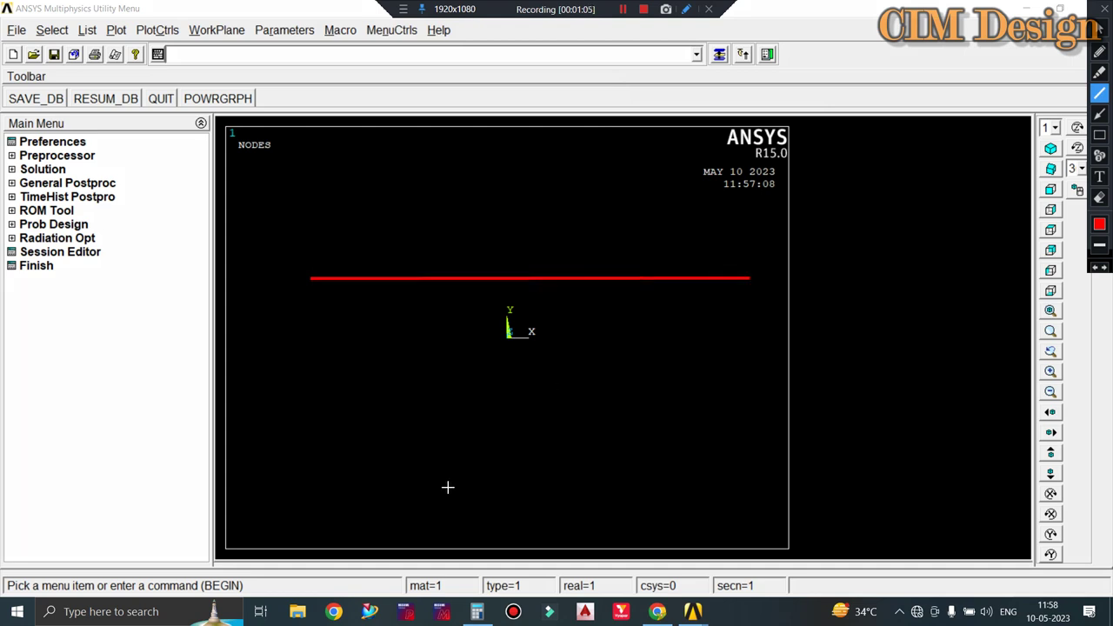
Highlight a yellow downward load at mid-span and supports under both beam ends.
left_click(1099, 114)
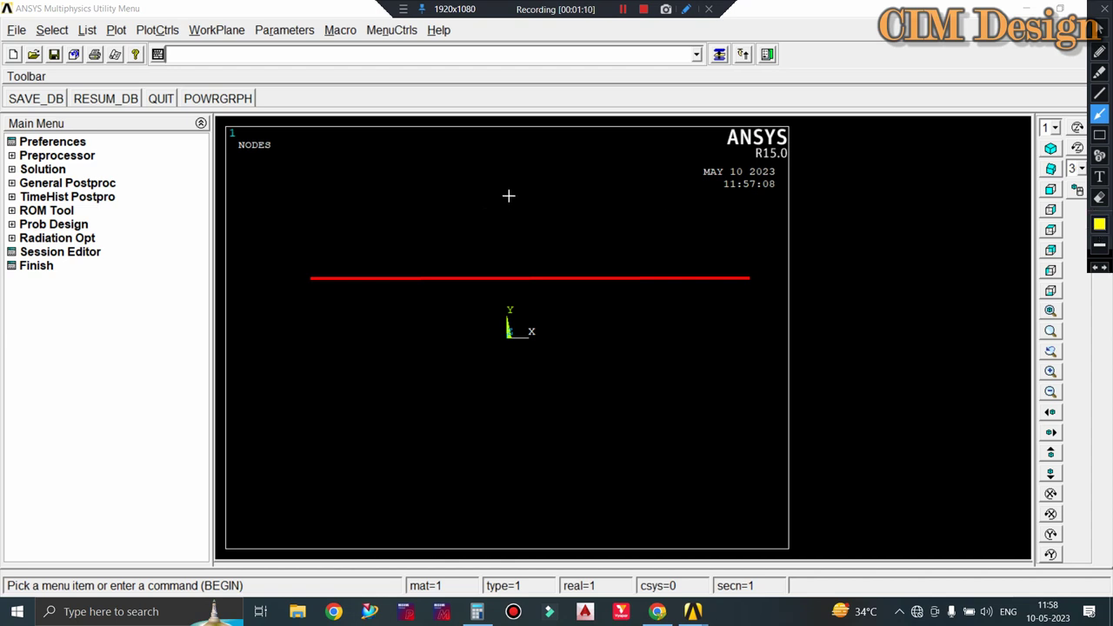
mouse_move(505, 193)
left_mouse_down()
mouse_move(536, 247)
mouse_move(507, 269)
left_mouse_up()
mouse_move(311, 297)
left_mouse_down()
mouse_move(311, 340)
mouse_move(312, 291)
left_mouse_up()
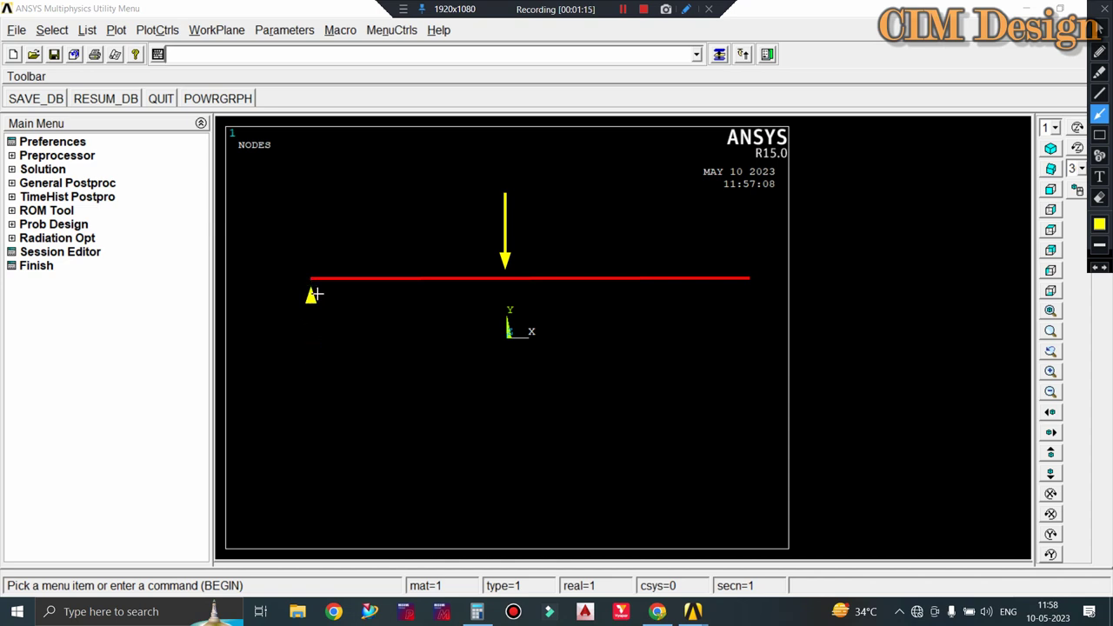
left_click_drag(746, 306, 747, 286)
Draw a long red rectangle below the beam, briefly undoing and restoring it.
left_click(1099, 135)
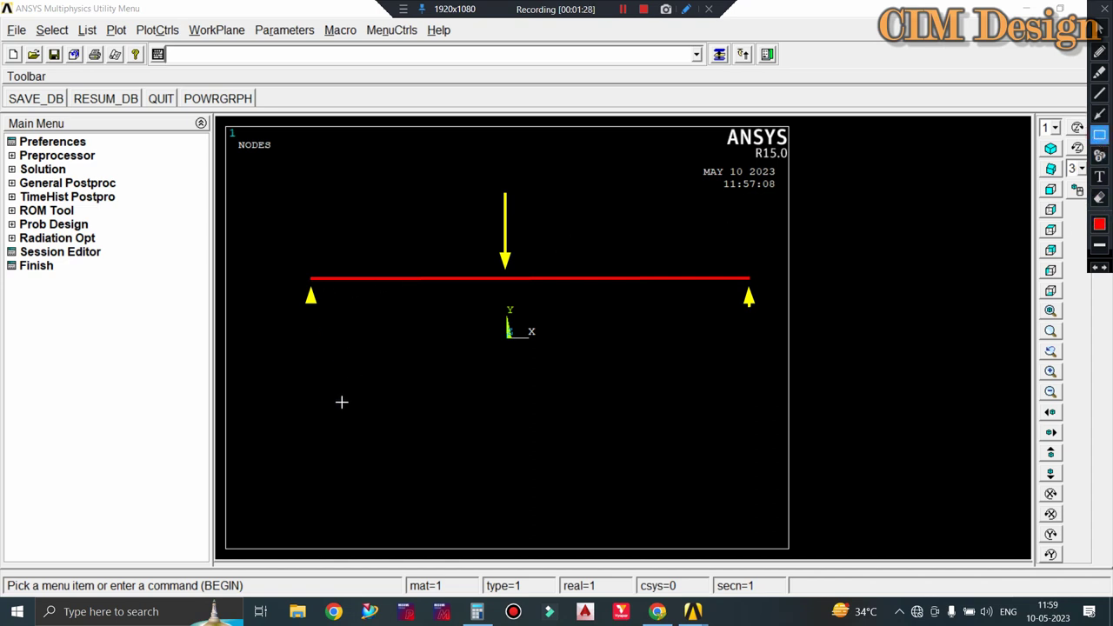
left_click_drag(316, 365, 746, 388)
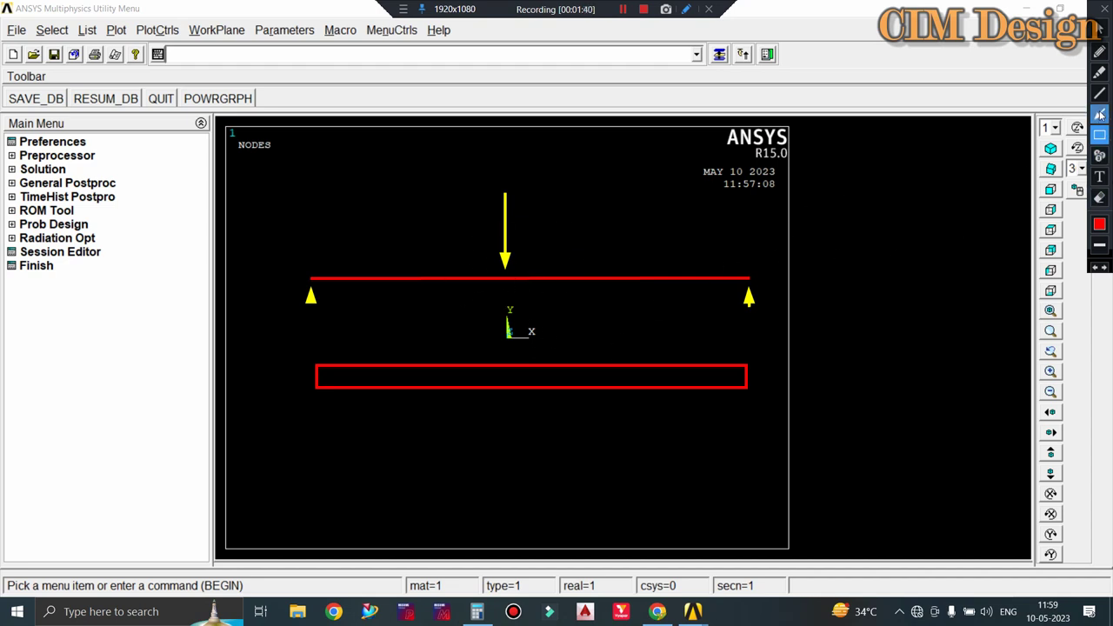
left_click(1098, 52)
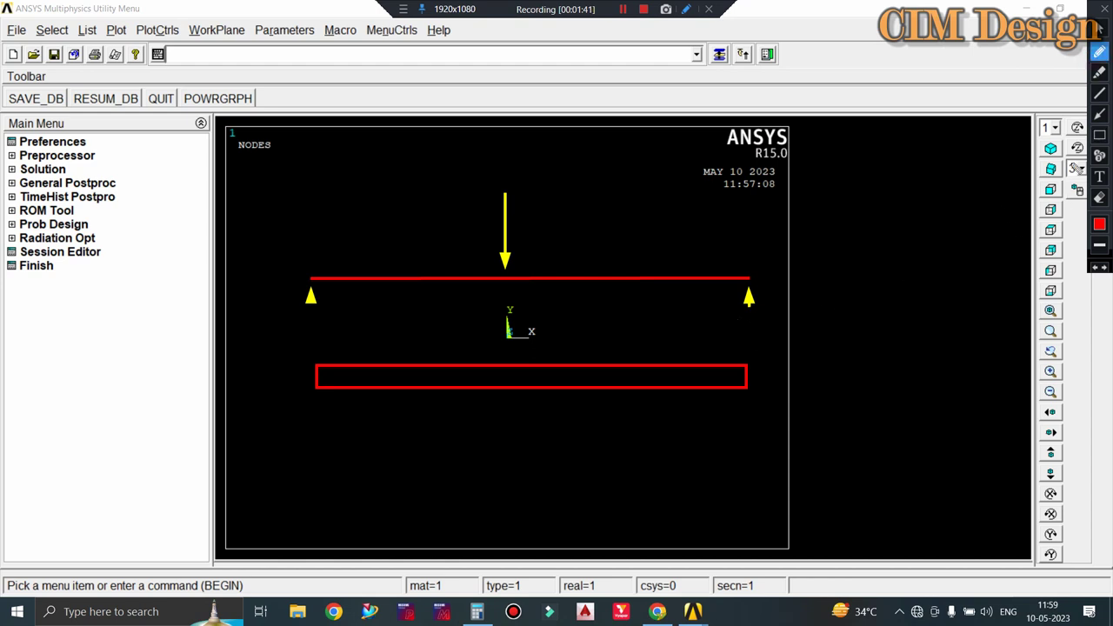
left_click(1095, 269)
left_click(1103, 268)
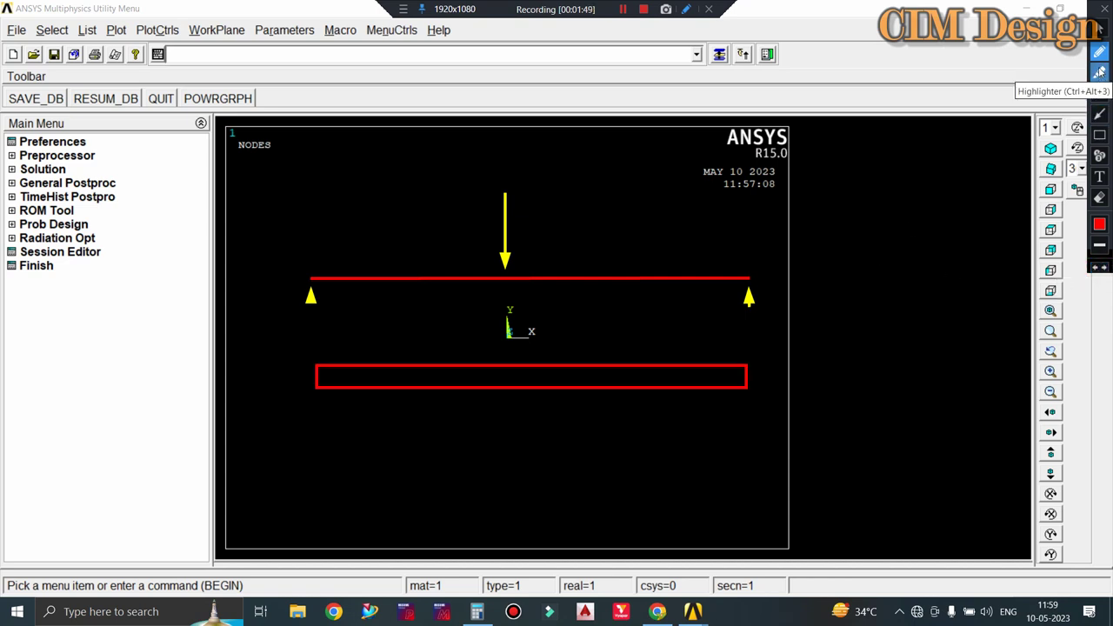
left_click(1100, 73)
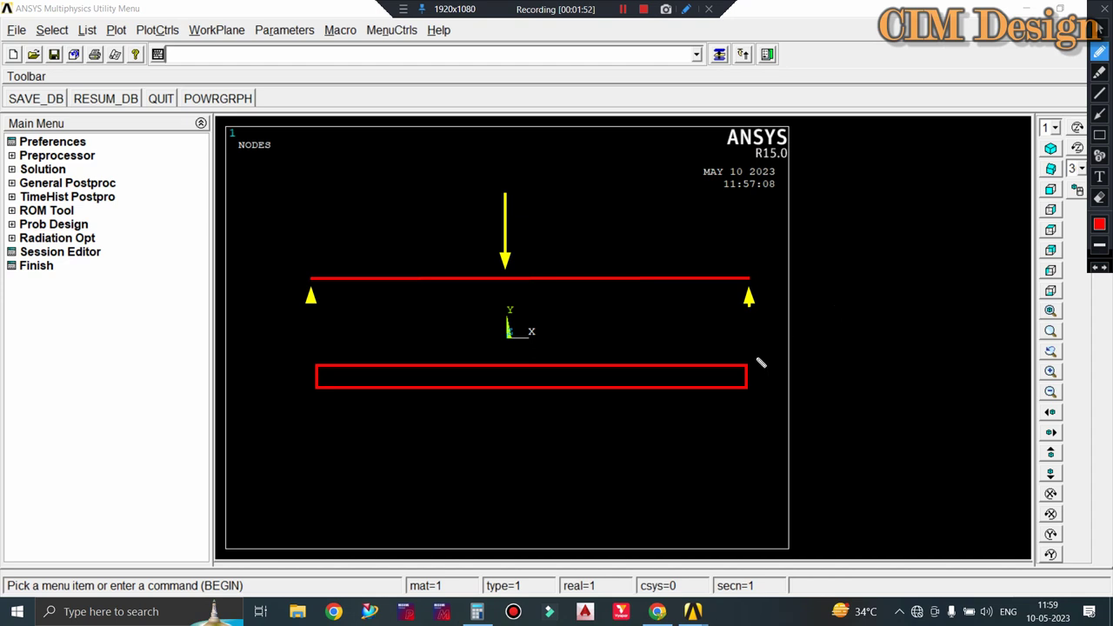
left_click(1099, 177)
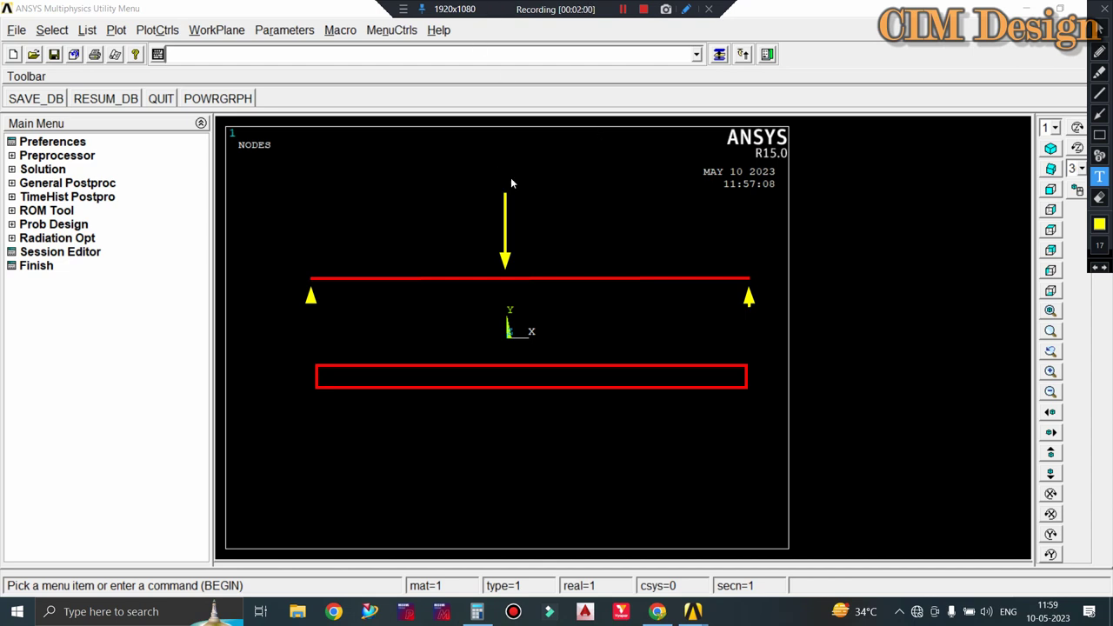
Add the heading 'SHEAR FORCE & BENDING MOMENT' above the beam at top centre.
left_click(442, 232)
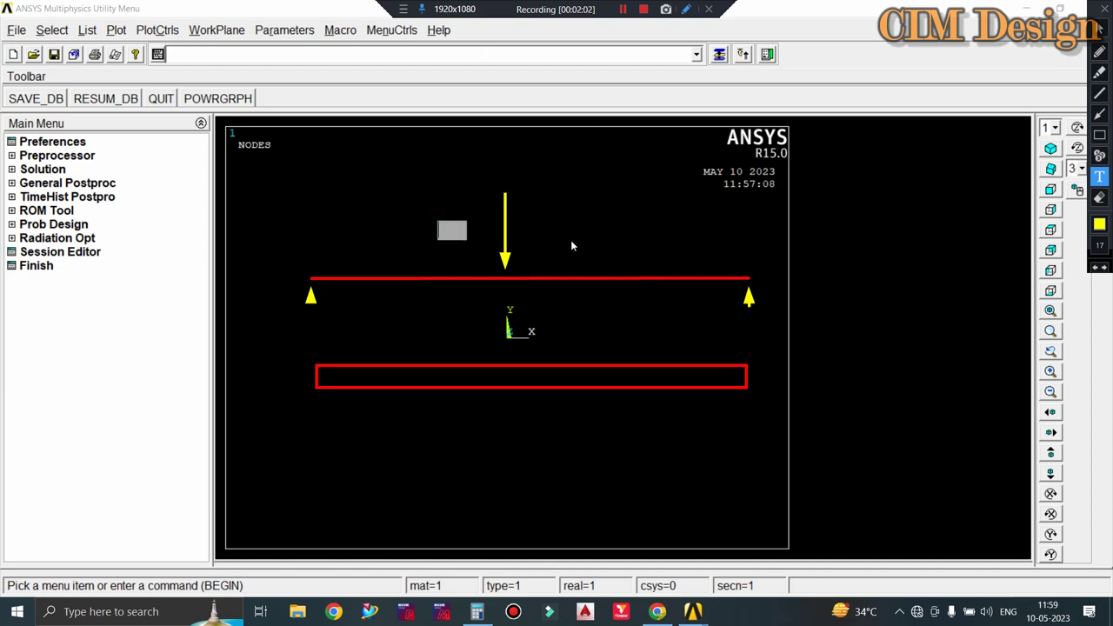
type("S")
type("HAFT")
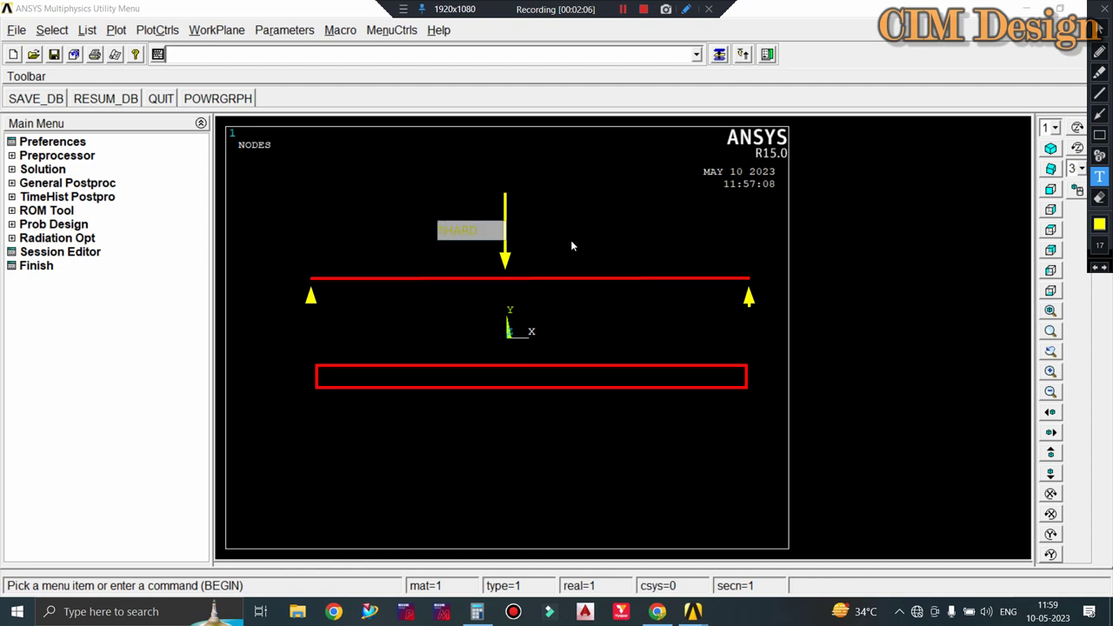
key("BackSpace")
key("BackSpace")
key("BackSpace")
key("BackSpace")
type("EAR F")
type("ORC")
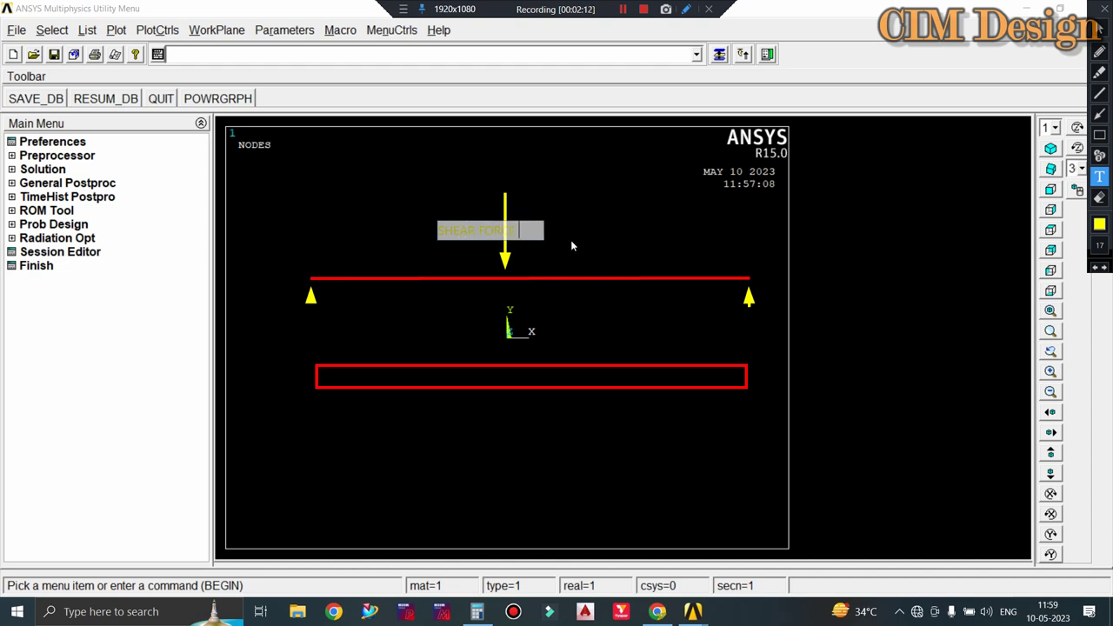
type(" & BM")
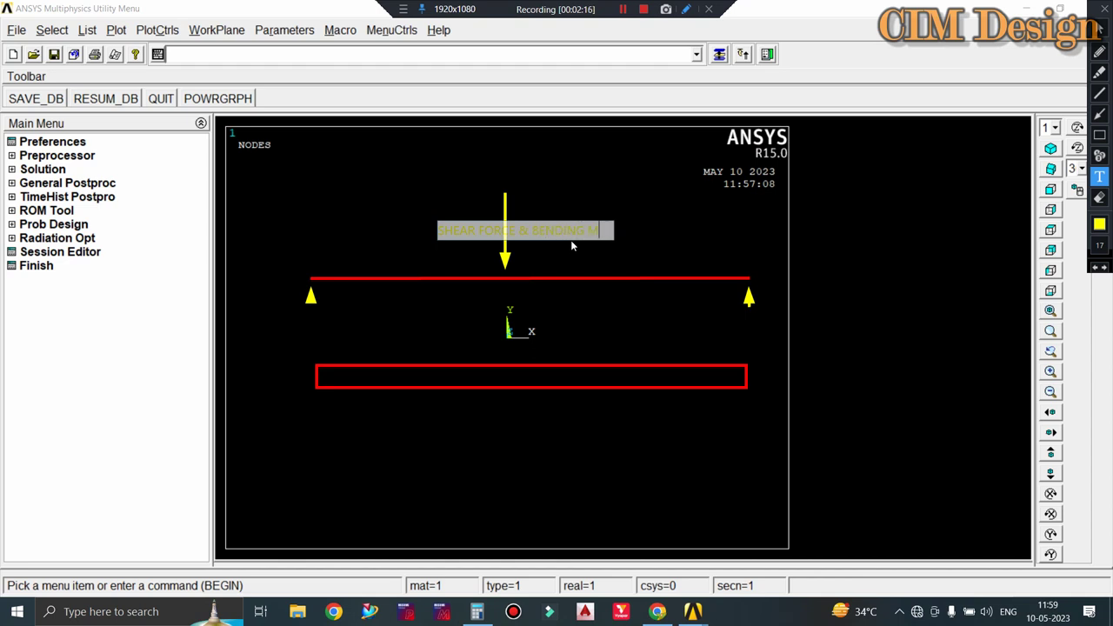
type(" MOMEN")
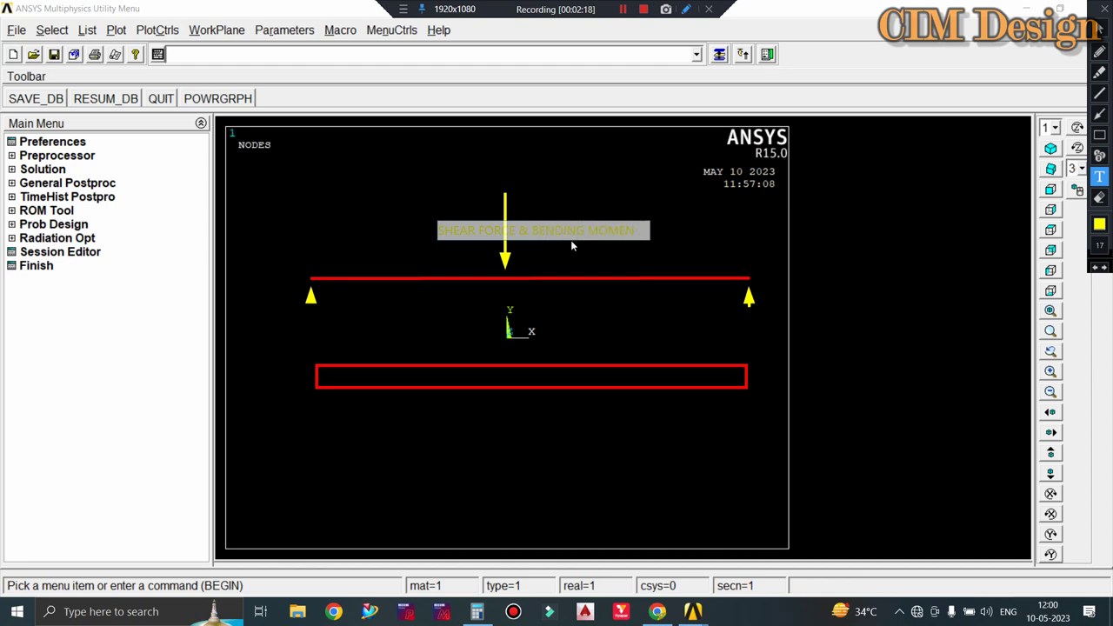
type("T")
left_click_drag(556, 224, 565, 197)
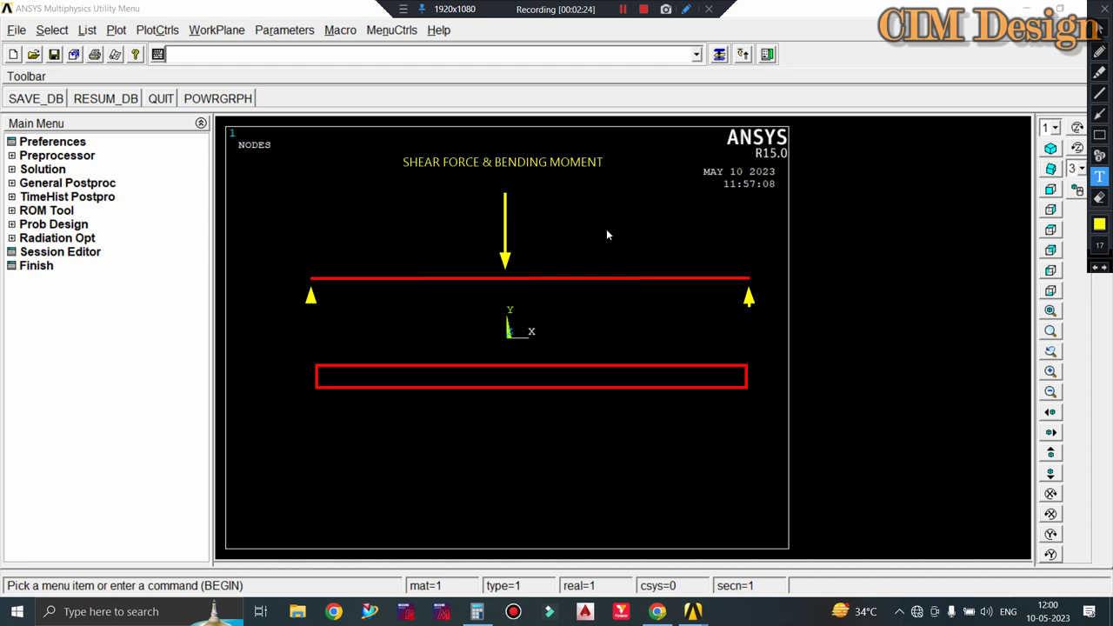
Draw a yellow load arrow onto the rectangle's centre and a red kink there.
left_click(1099, 114)
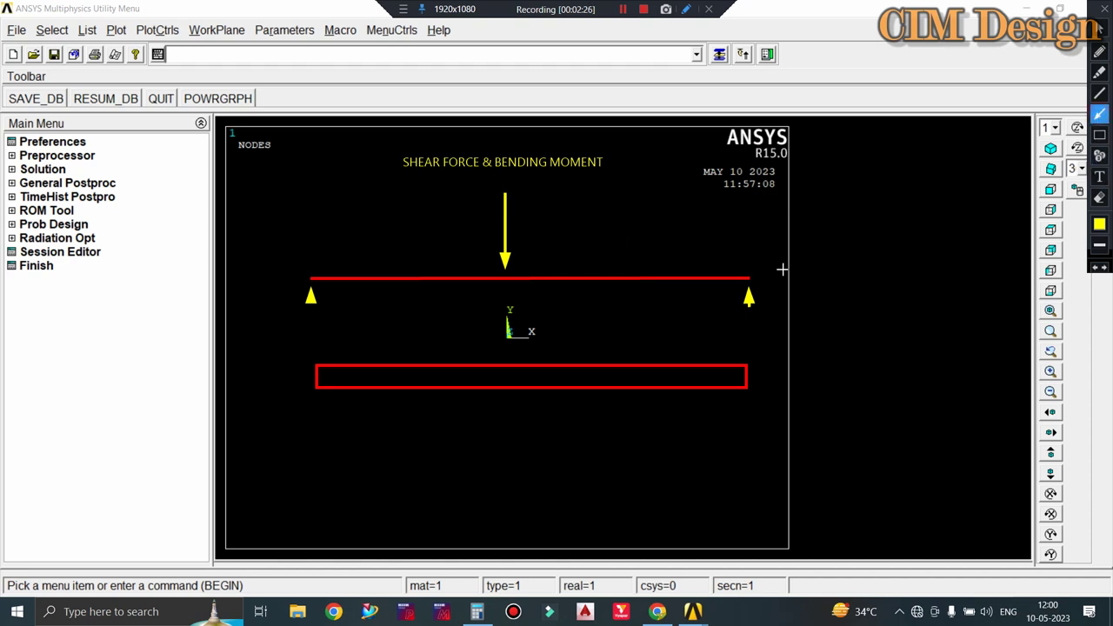
left_click_drag(513, 298, 514, 360)
left_click(1099, 52)
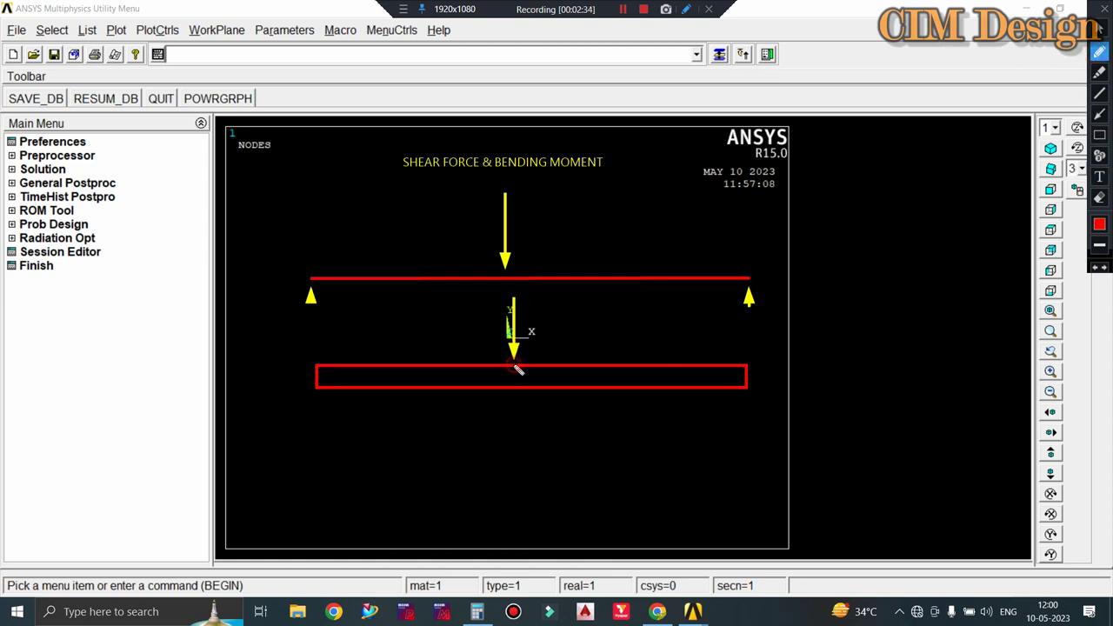
left_click_drag(513, 366, 504, 415)
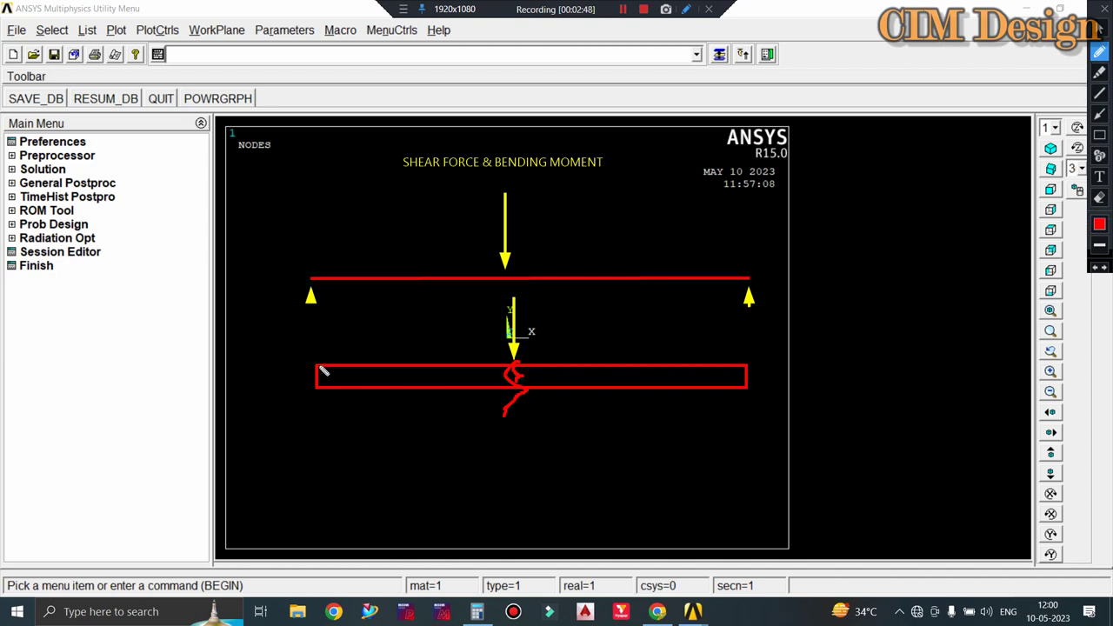
Sketch two dashed red sagging deflection curves beneath the rectangle.
mouse_move(318, 366)
left_mouse_down()
mouse_move(438, 444)
mouse_move(473, 445)
mouse_move(574, 440)
mouse_move(736, 370)
left_mouse_up()
left_click(591, 437)
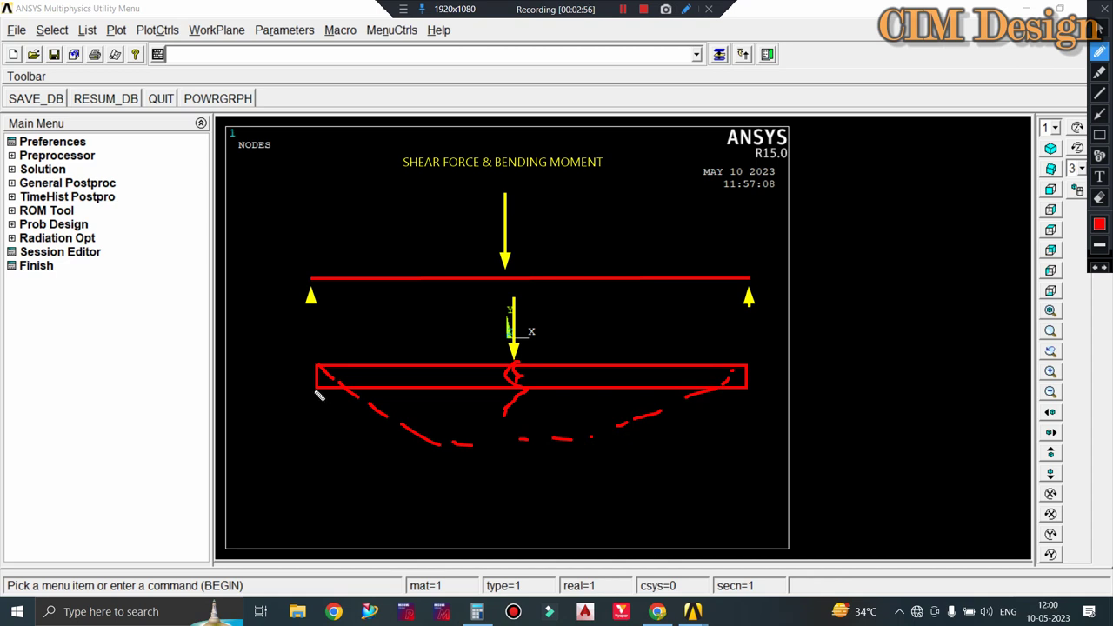
mouse_move(314, 391)
left_mouse_down()
mouse_move(393, 470)
mouse_move(424, 487)
mouse_move(469, 487)
left_mouse_up()
left_click(509, 484)
left_click(543, 479)
left_click(587, 470)
left_click(645, 458)
left_click_drag(645, 459, 656, 452)
left_click_drag(665, 444, 727, 408)
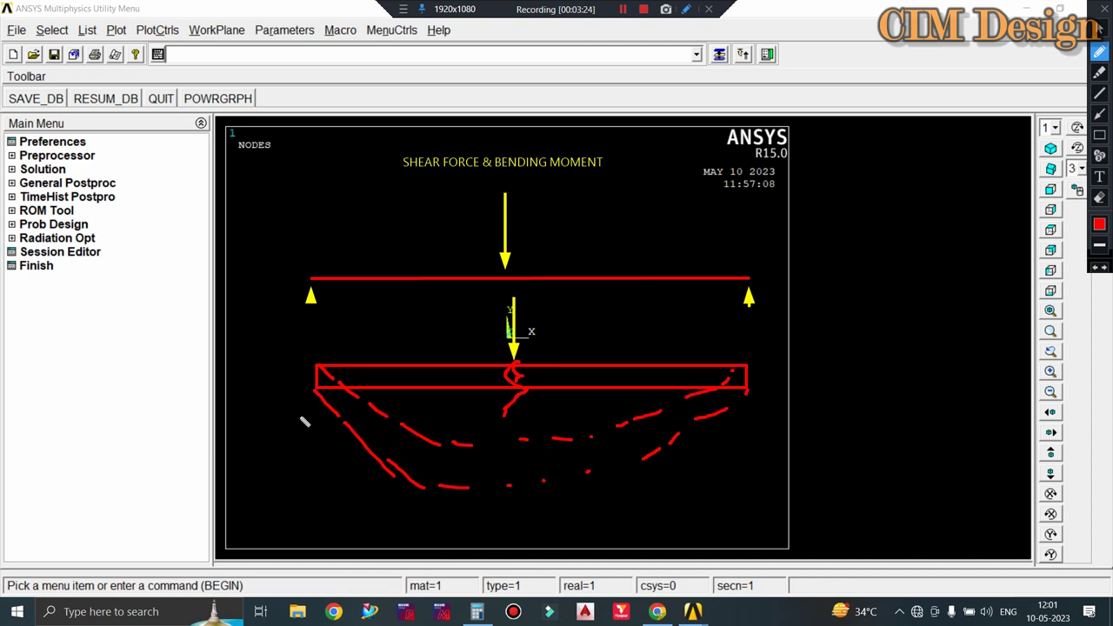
Erase the rectangle, sagging curves and leftover lower arrow piece.
left_click(1099, 197)
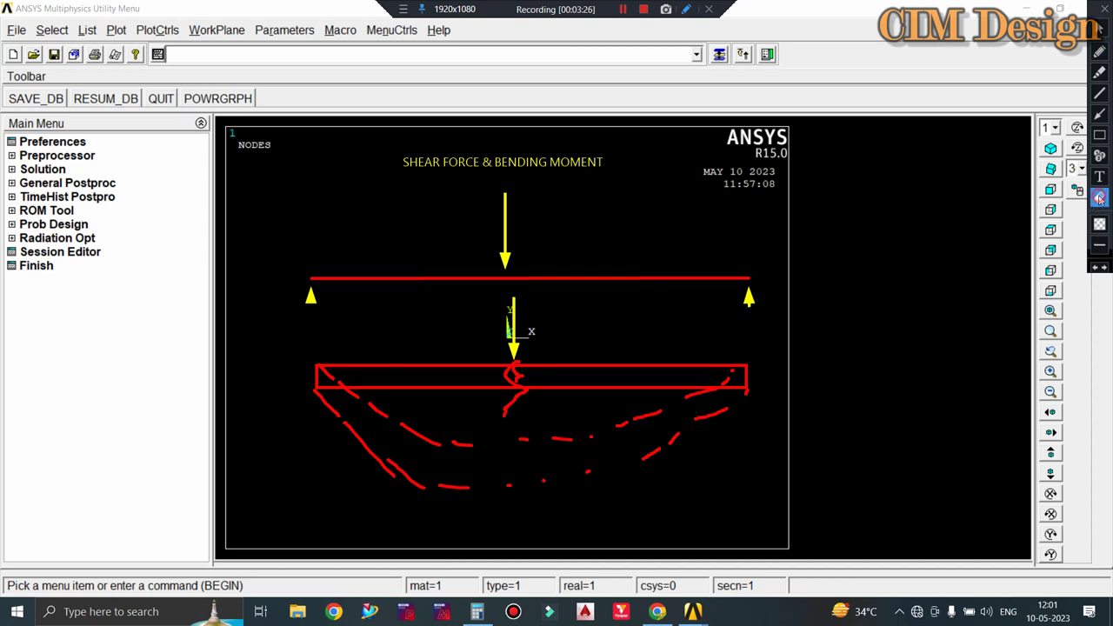
left_click_drag(284, 522, 805, 341)
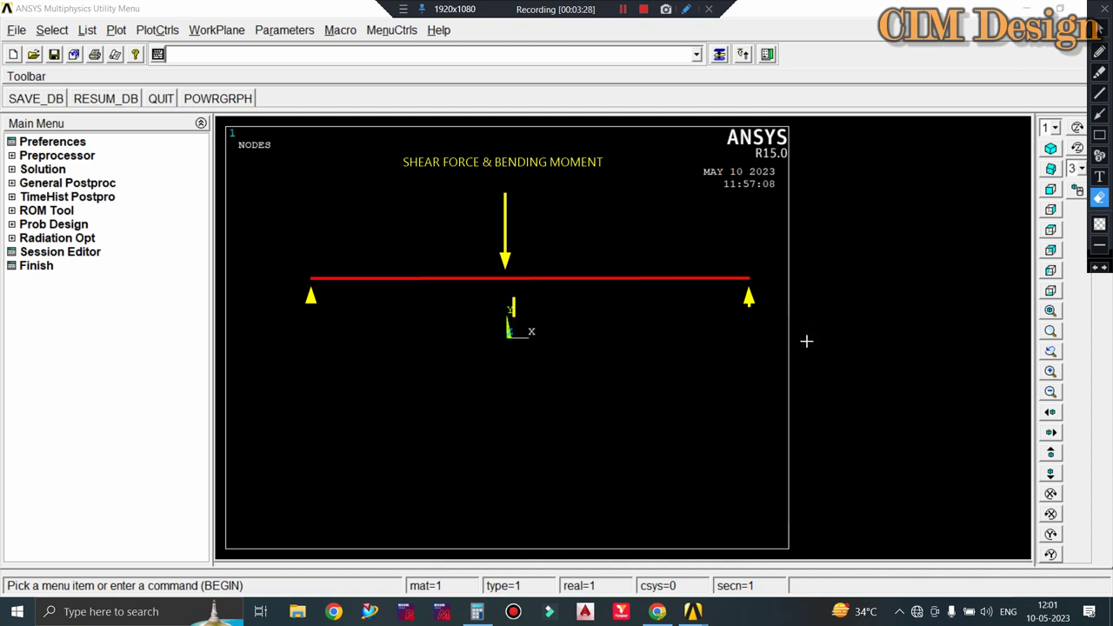
left_click(521, 295)
left_click(1100, 54)
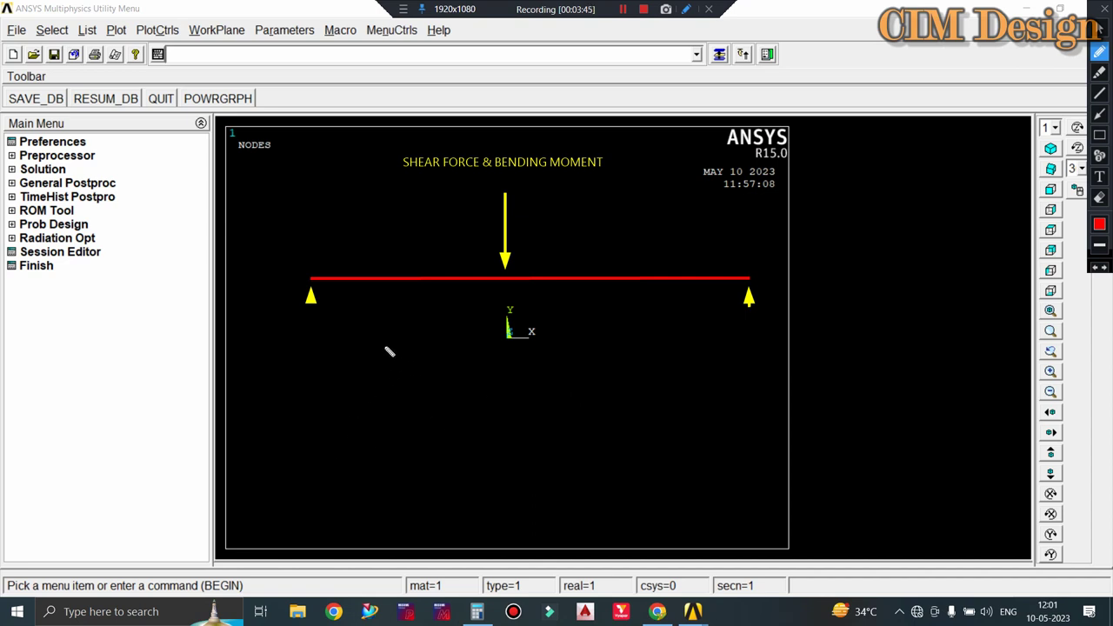
Draw the +ve moment sketch: a vertical section line with curved arrows on each side.
left_click(1100, 92)
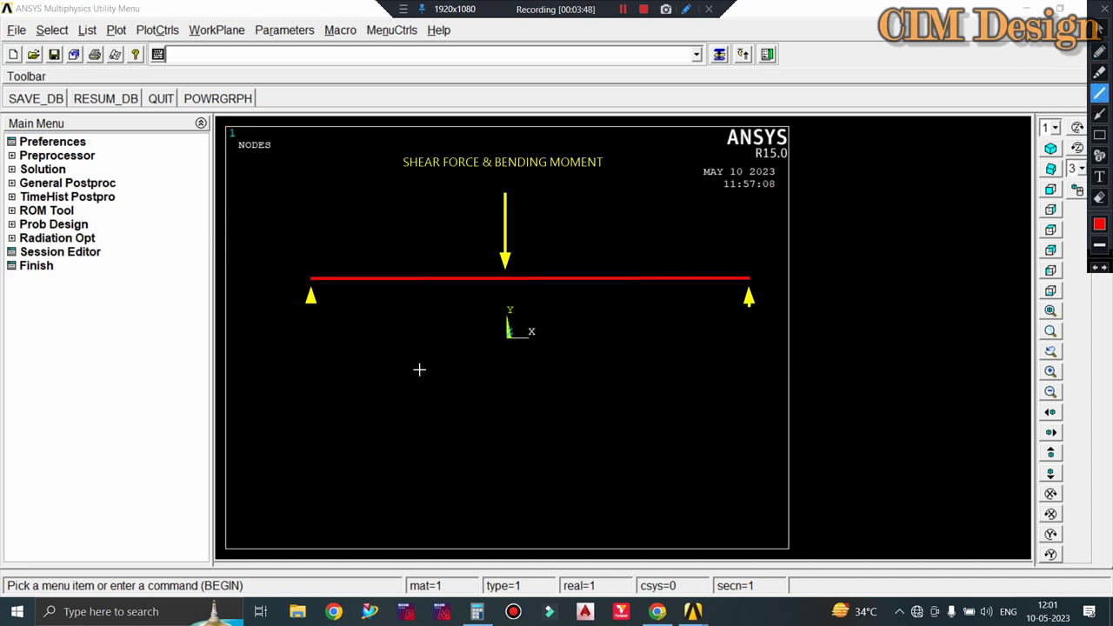
left_click_drag(385, 357, 385, 463)
left_click(1100, 51)
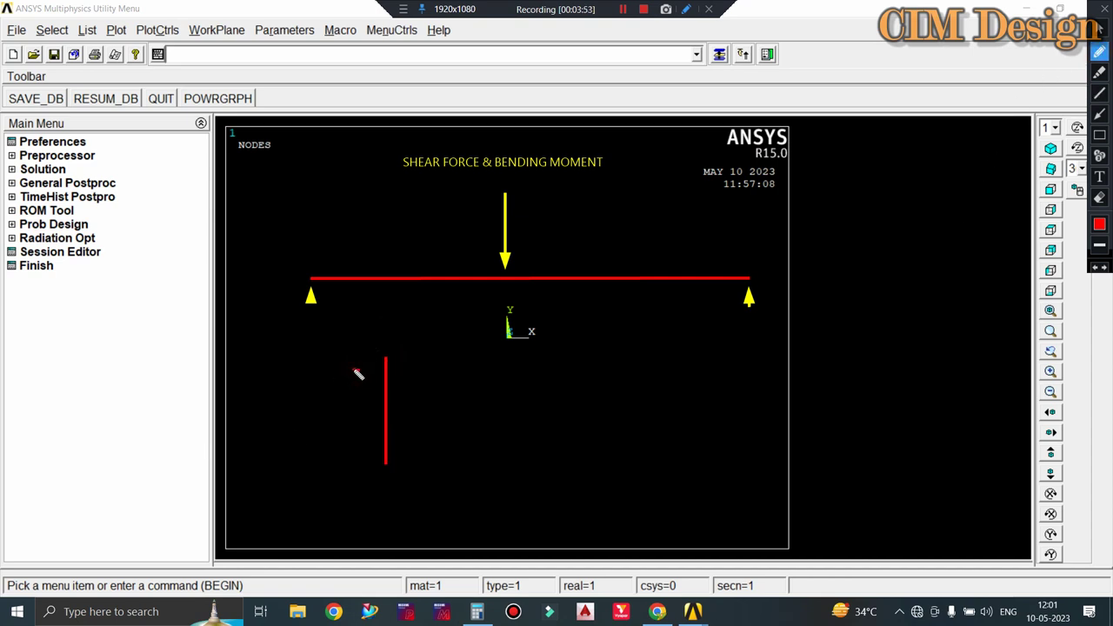
mouse_move(357, 370)
left_mouse_down()
mouse_move(352, 424)
mouse_move(367, 429)
left_mouse_up()
left_click_drag(346, 359, 364, 387)
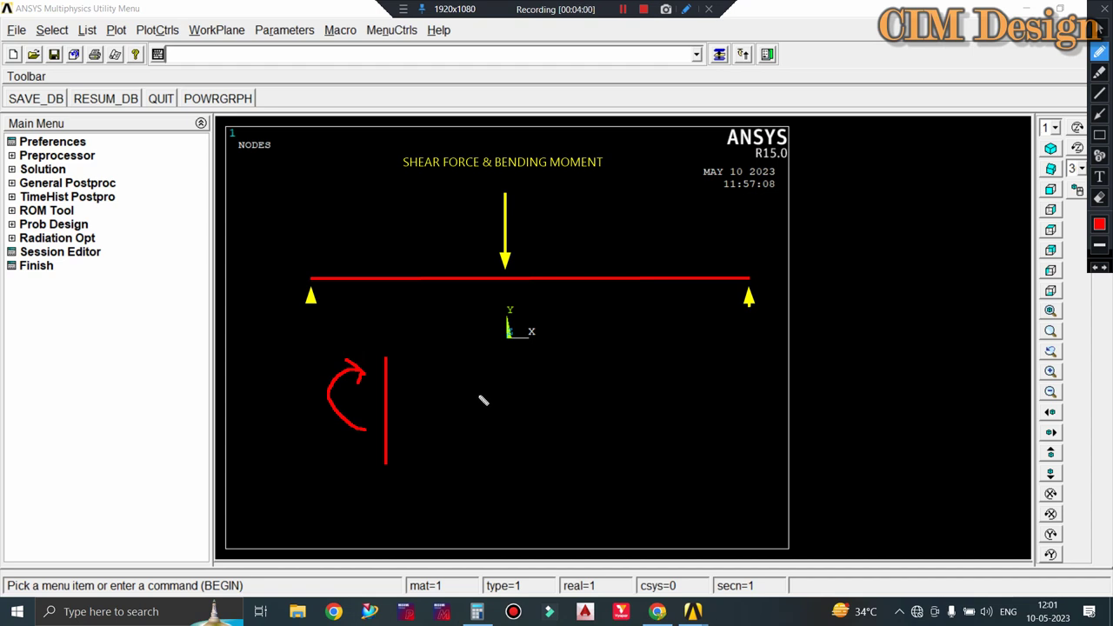
mouse_move(404, 368)
left_mouse_down()
mouse_move(450, 407)
mouse_move(416, 429)
left_mouse_up()
left_click_drag(412, 379, 408, 371)
left_click_drag(359, 327, 440, 333)
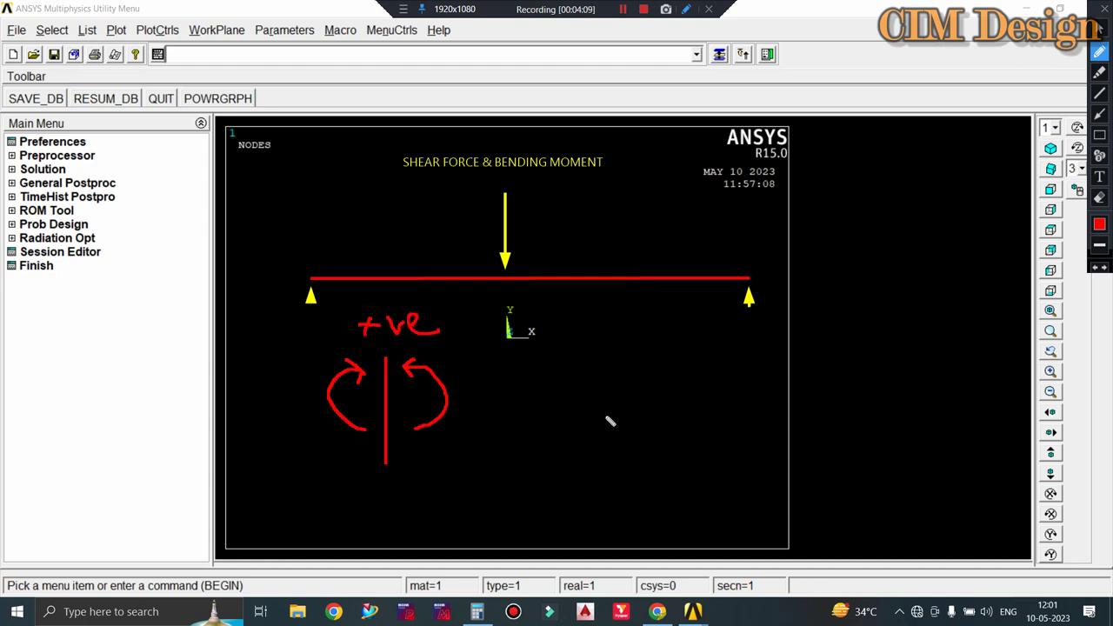
Draw the -ve moment sketch with a vertical line, two curved arrows and a -ve label.
left_click(1098, 93)
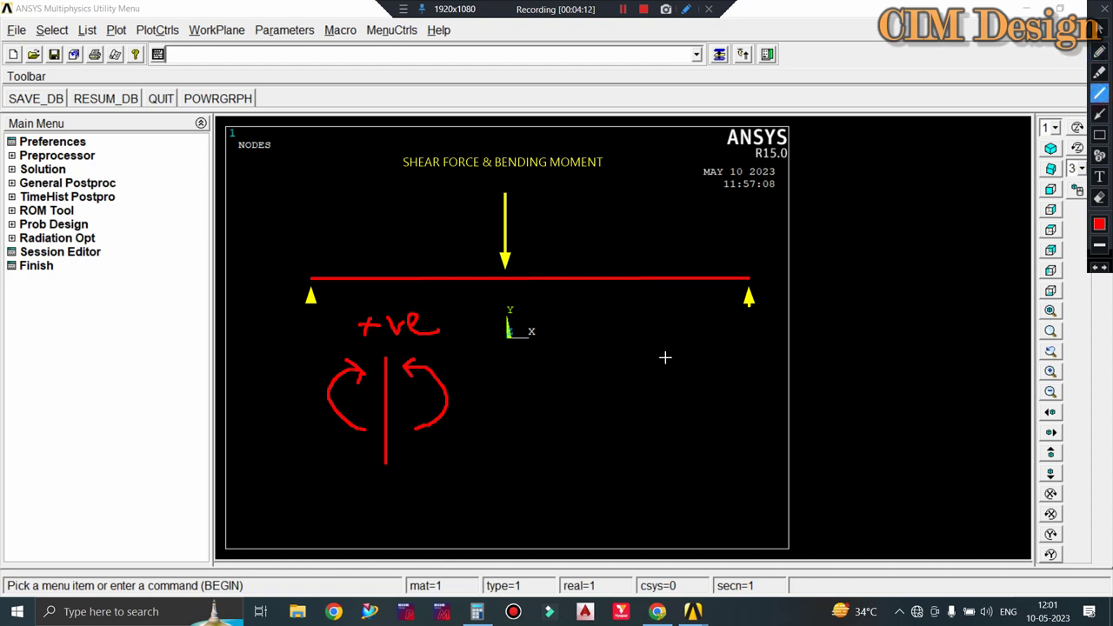
left_click_drag(629, 354, 630, 464)
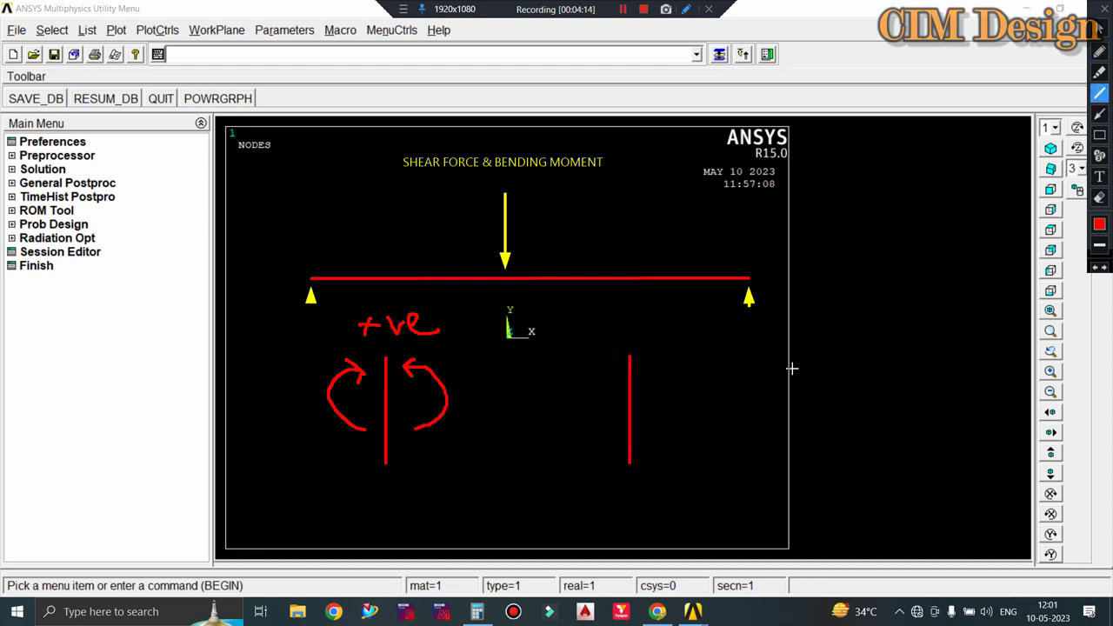
left_click(1099, 52)
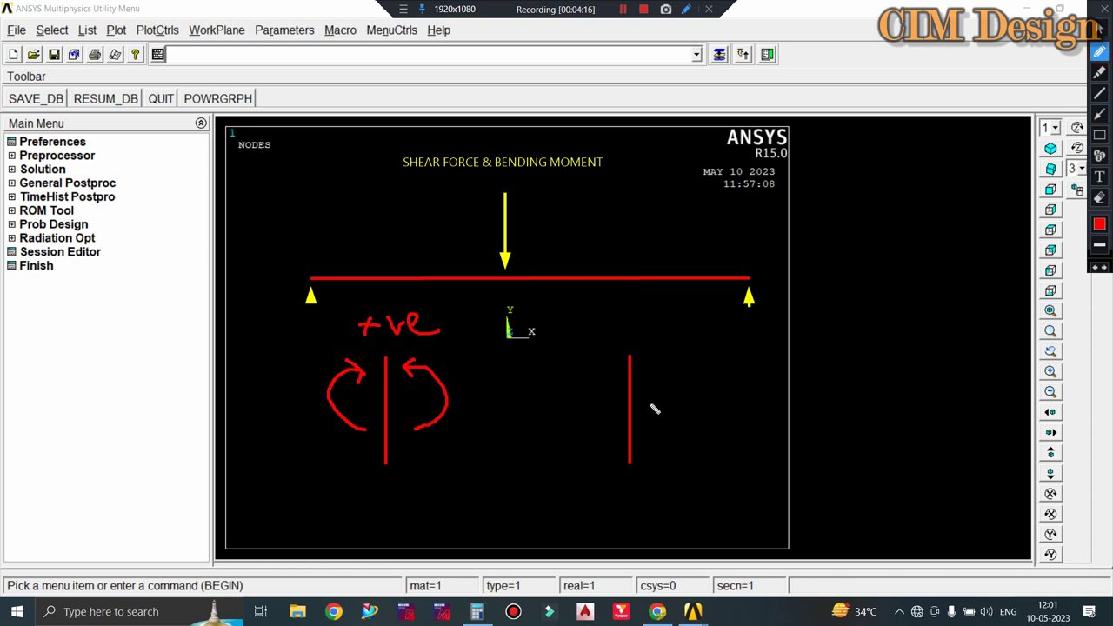
left_click_drag(600, 358, 608, 448)
left_click_drag(663, 359, 666, 445)
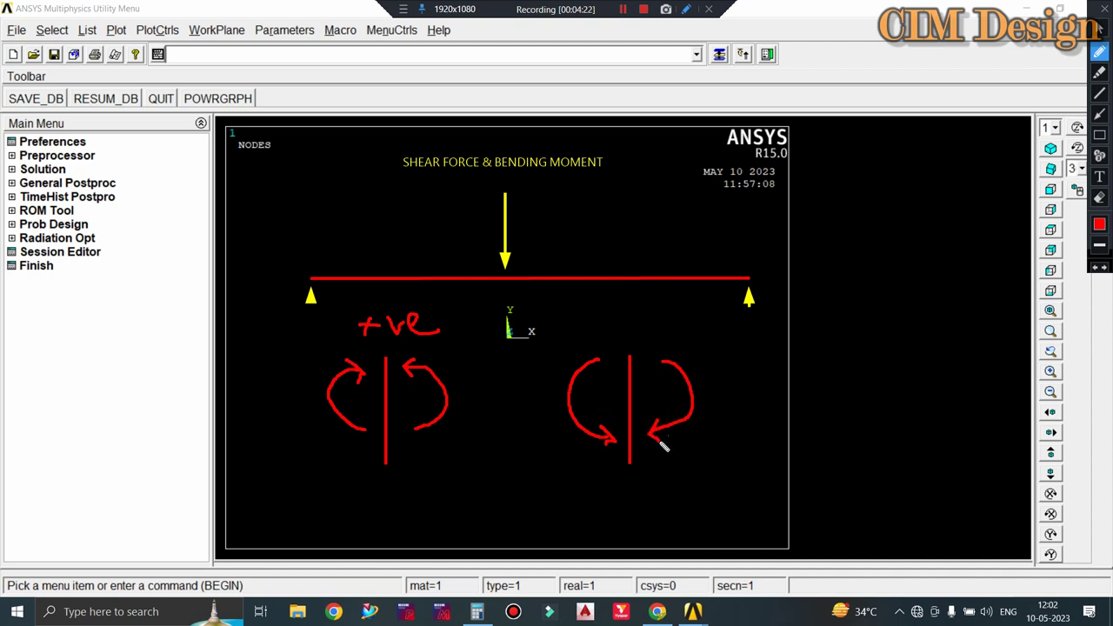
left_click_drag(600, 313, 655, 320)
Caption the left sketch SAGGING and the right sketch HOGGING in yellow text.
left_click(1098, 176)
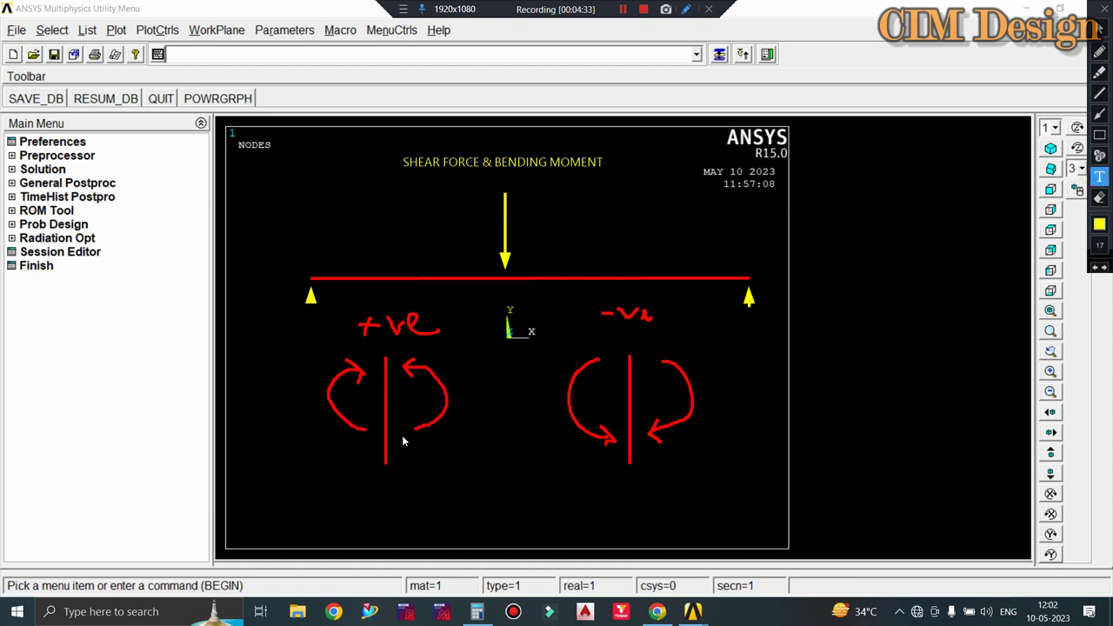
left_click(329, 484)
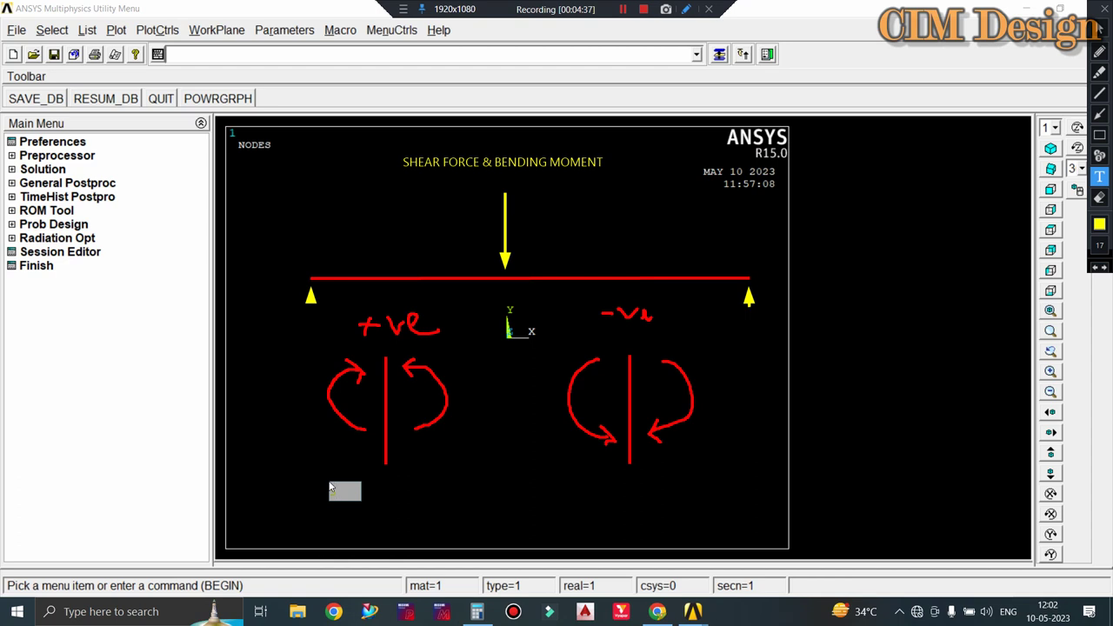
type("S")
type("AGGING")
left_click(332, 479)
left_click(599, 484)
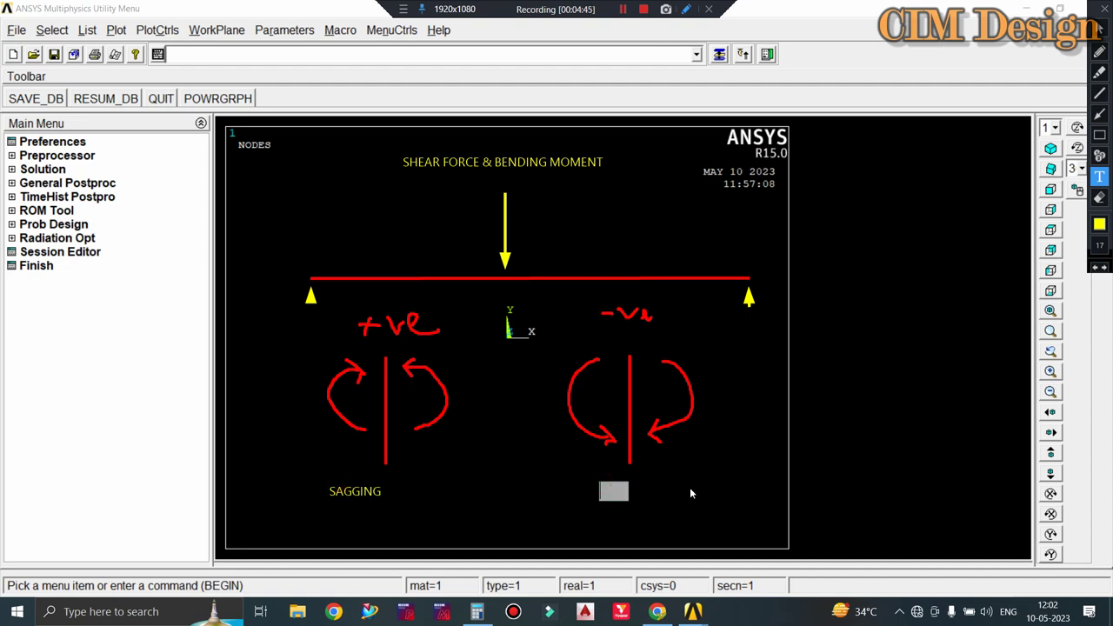
type("HO")
type("GG")
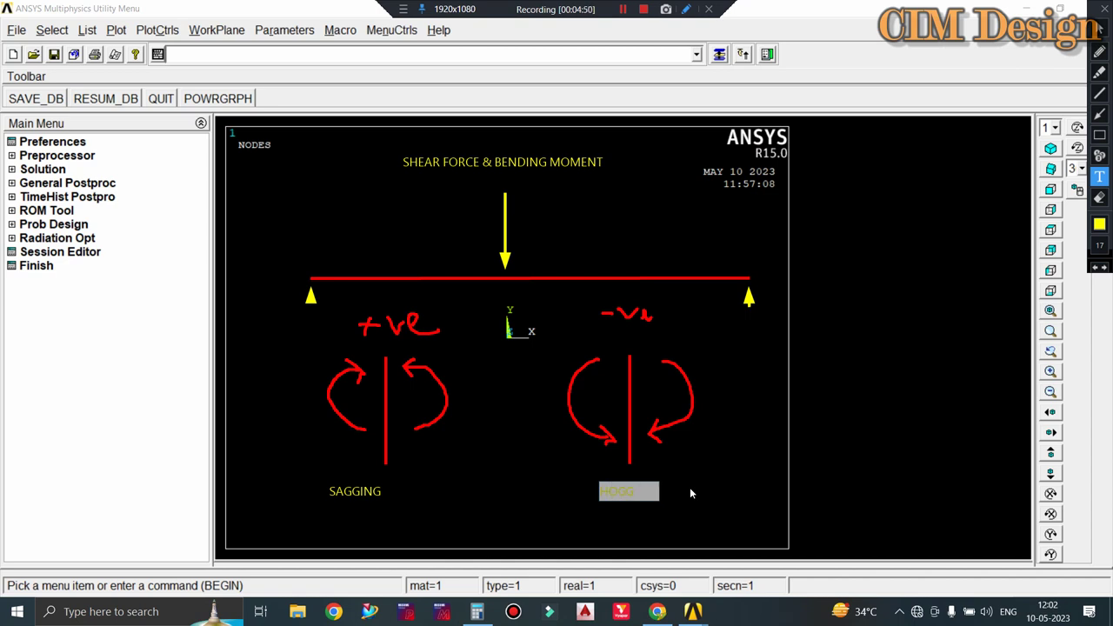
type("ING")
left_click(536, 454)
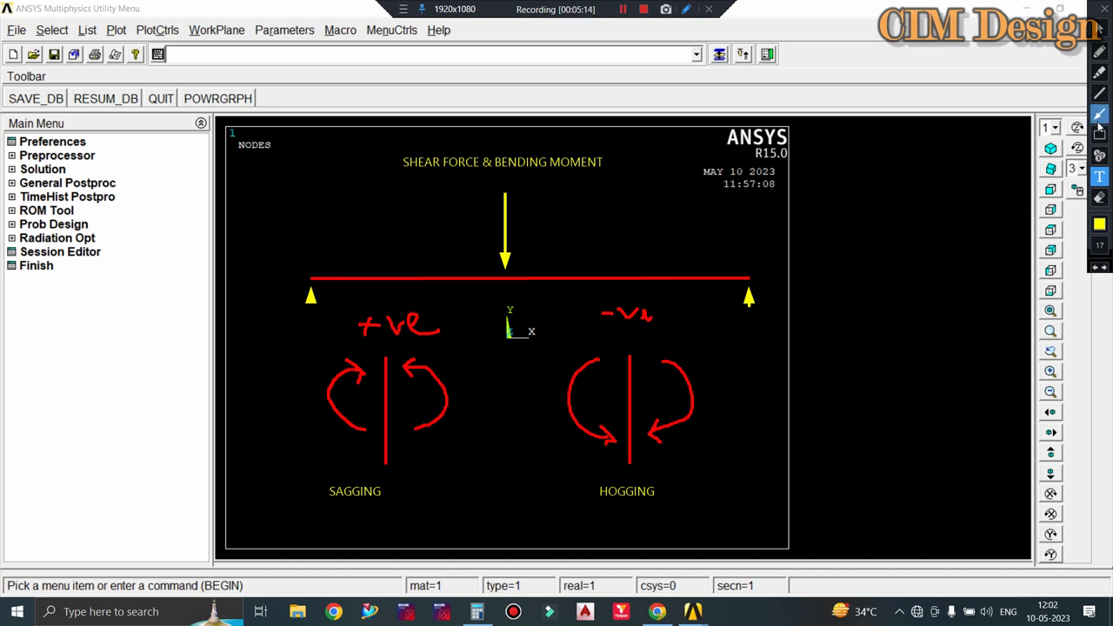
left_click(1100, 198)
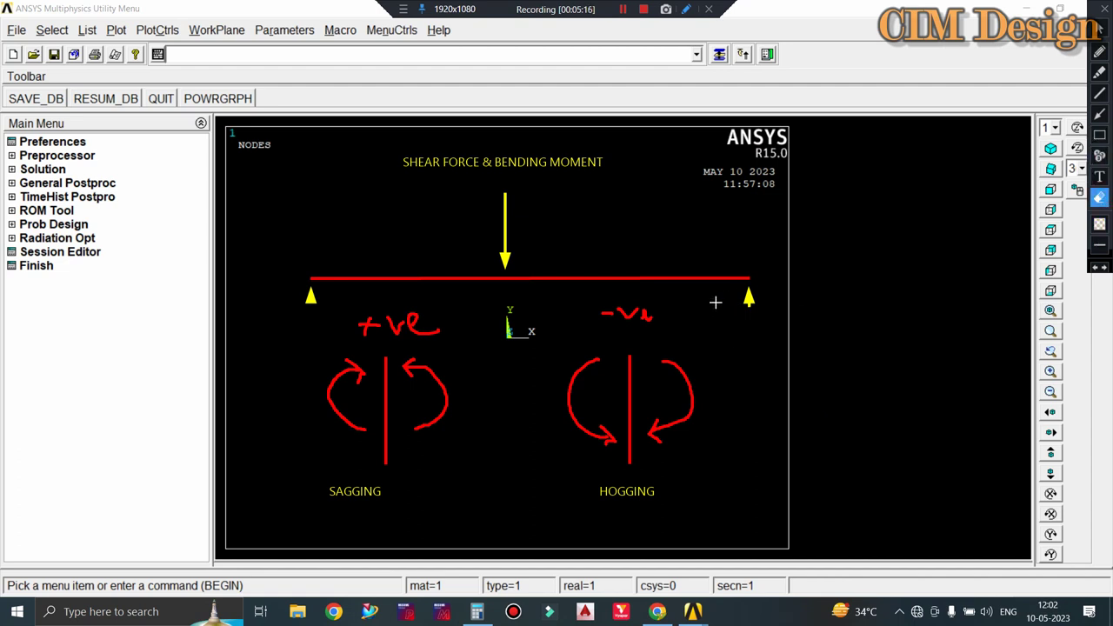
Clear all moment sketches and labels, then draw a red horizontal line below the diagram.
left_click(322, 510)
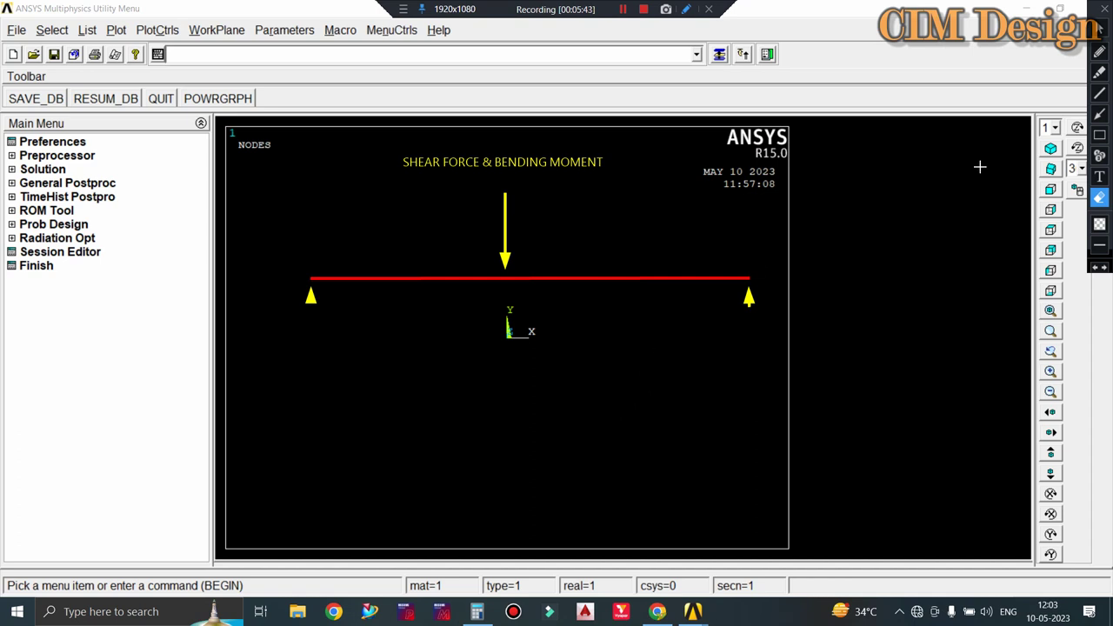
left_click(1099, 93)
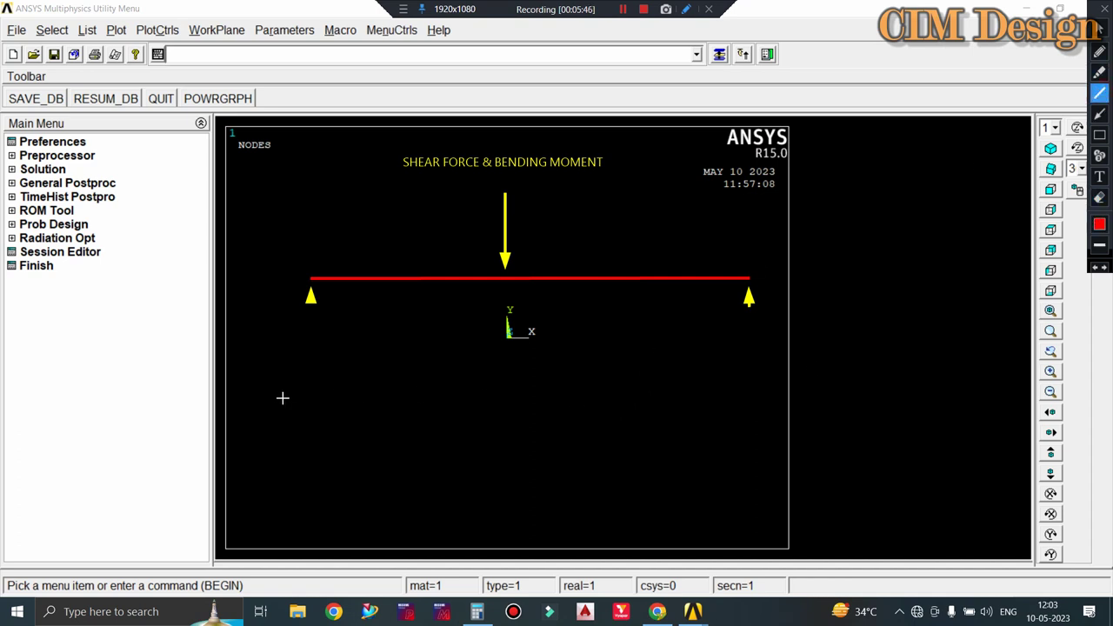
left_click_drag(254, 415, 487, 416)
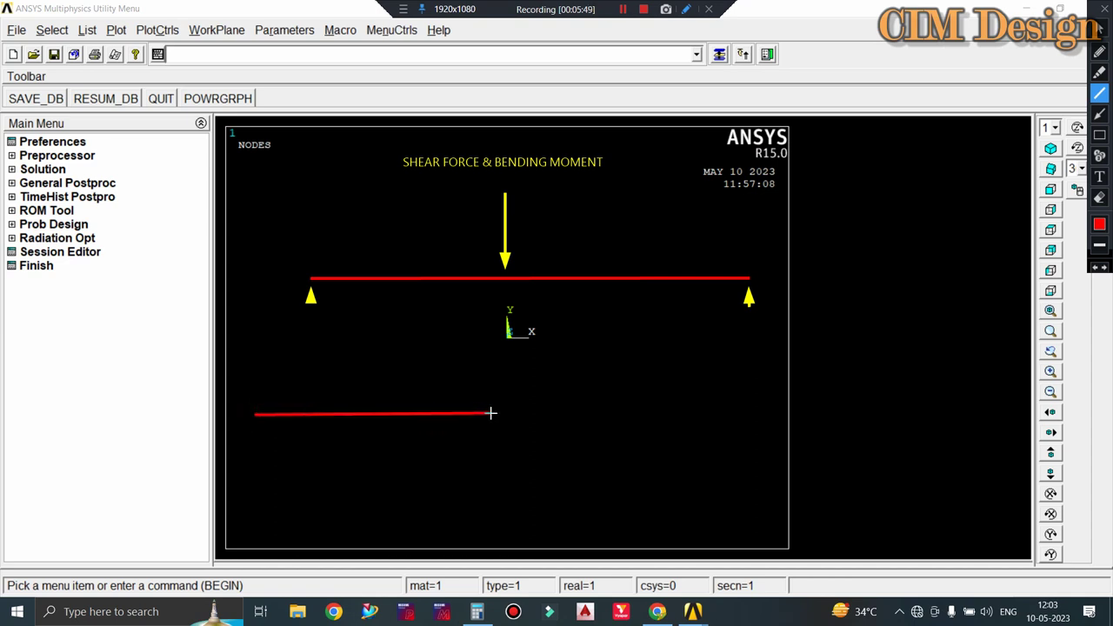
Finish the lower beam line and label its ends A and B.
left_click_drag(486, 416, 494, 414)
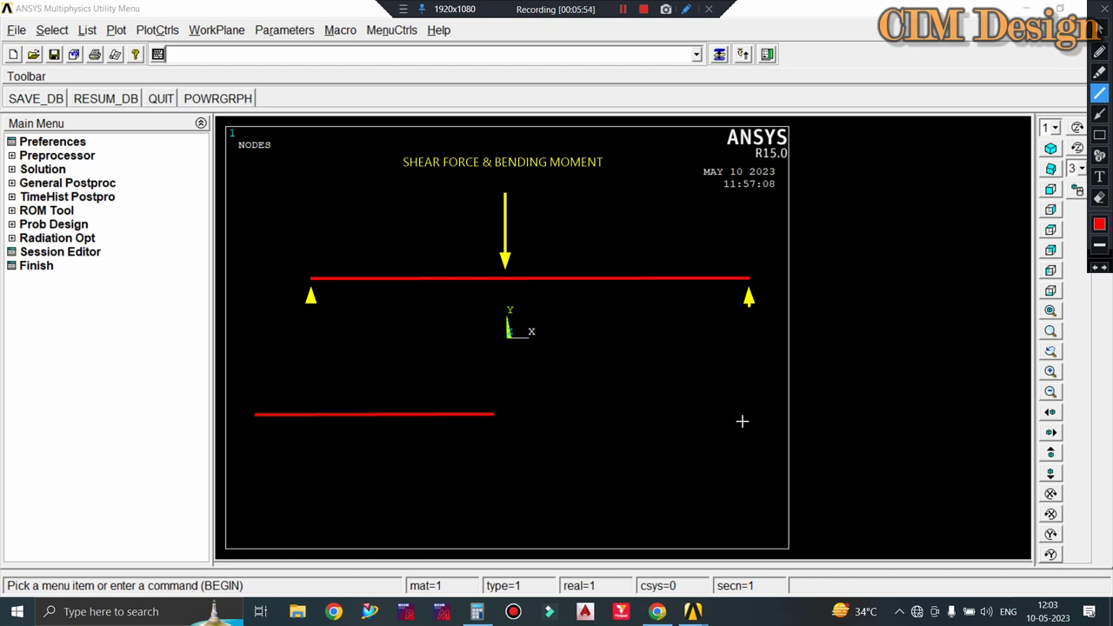
left_click(1098, 177)
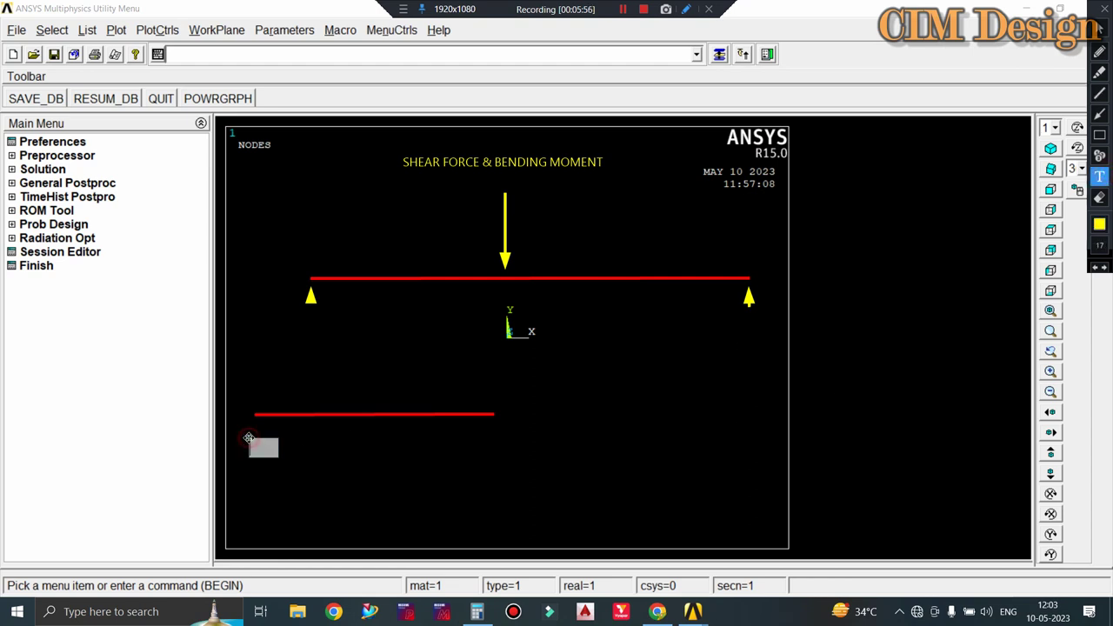
left_click(251, 445)
type("A")
left_click(491, 445)
type("B")
left_click(540, 530)
Draw a yellow load arrow above beam A–B and place the SFD caption beneath it.
left_click(1098, 113)
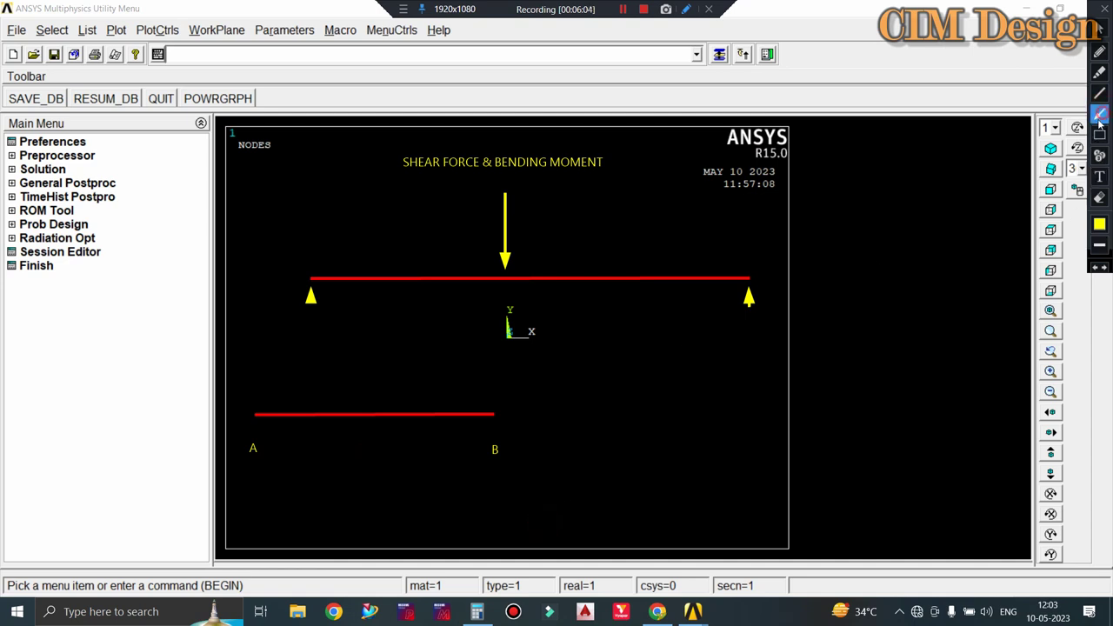
mouse_move(369, 359)
left_mouse_down()
mouse_move(369, 405)
mouse_move(374, 388)
left_mouse_up()
left_click(1098, 176)
left_click(380, 320)
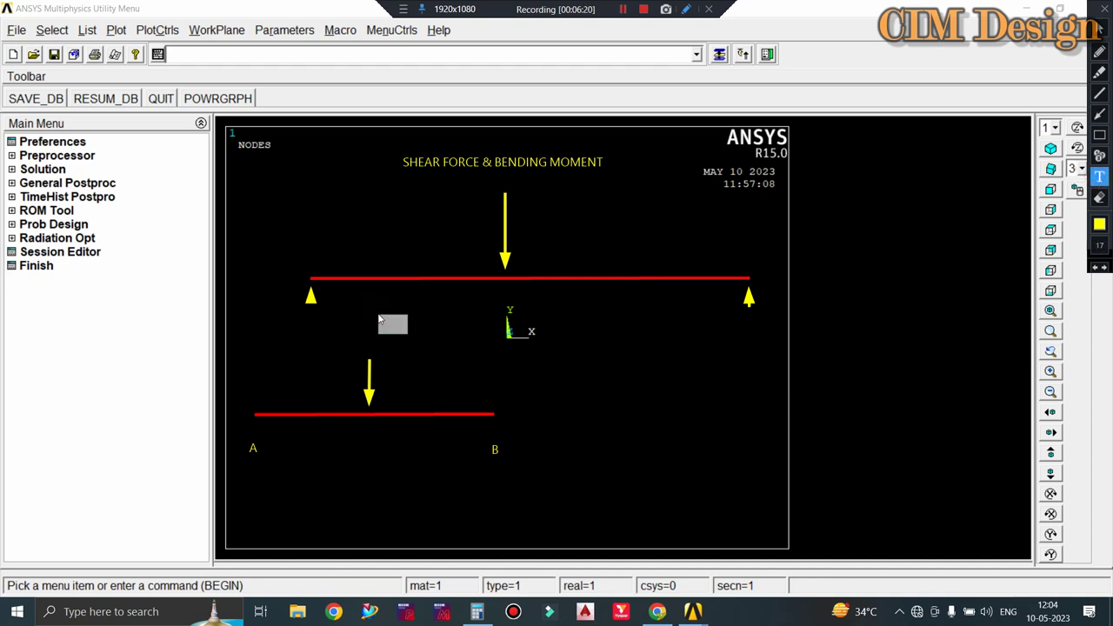
type("RA")
left_click_drag(380, 319, 346, 454)
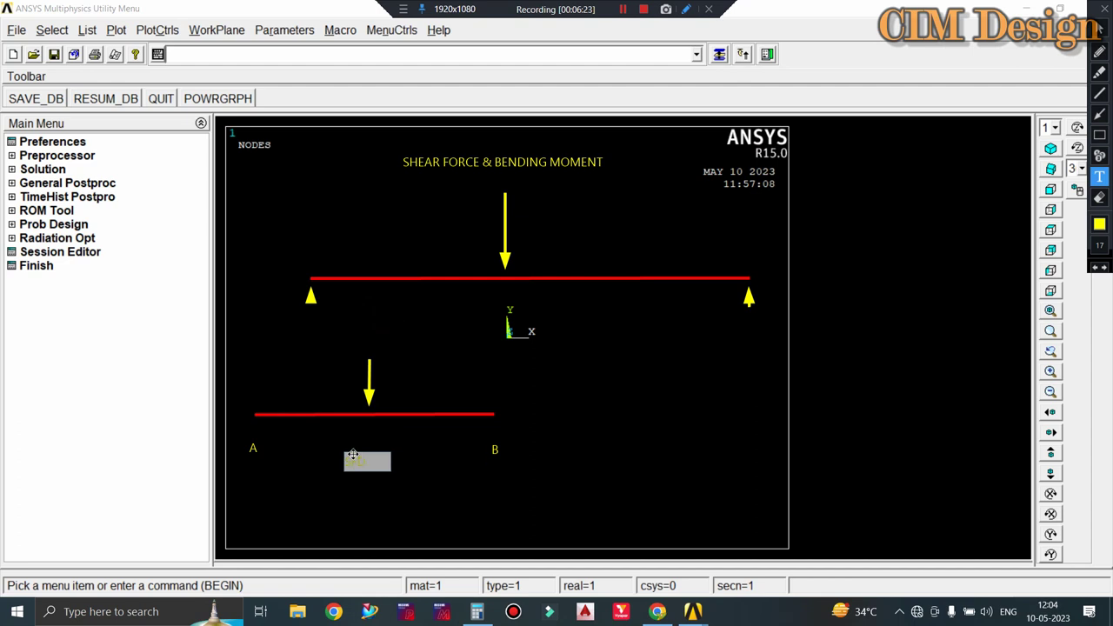
left_click(409, 456)
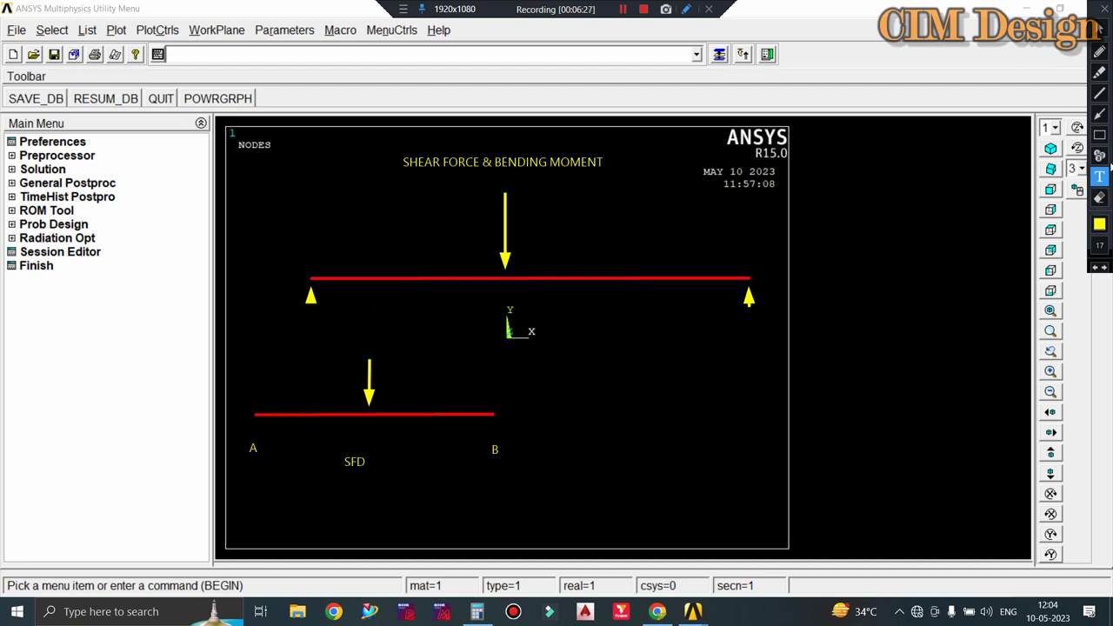
left_click(1099, 93)
Draw the stepped shear force diagram outline with its baseline and left edge.
left_click_drag(251, 511, 497, 512)
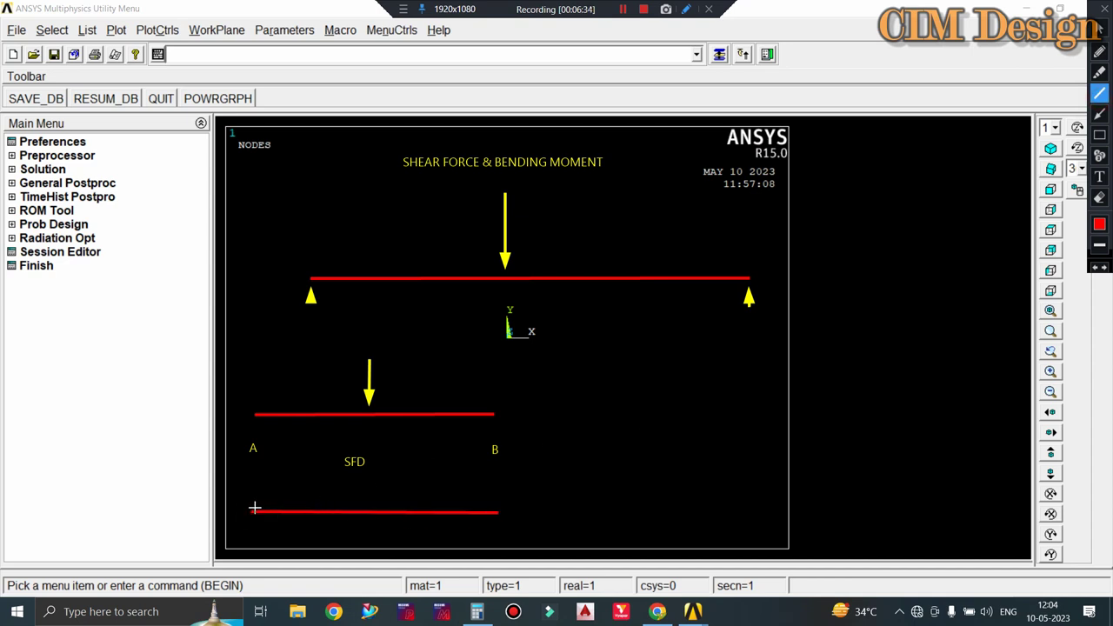
left_click_drag(252, 512, 252, 480)
mouse_move(331, 482)
left_mouse_down()
mouse_move(369, 481)
mouse_move(368, 539)
mouse_move(492, 539)
mouse_move(497, 513)
left_mouse_up()
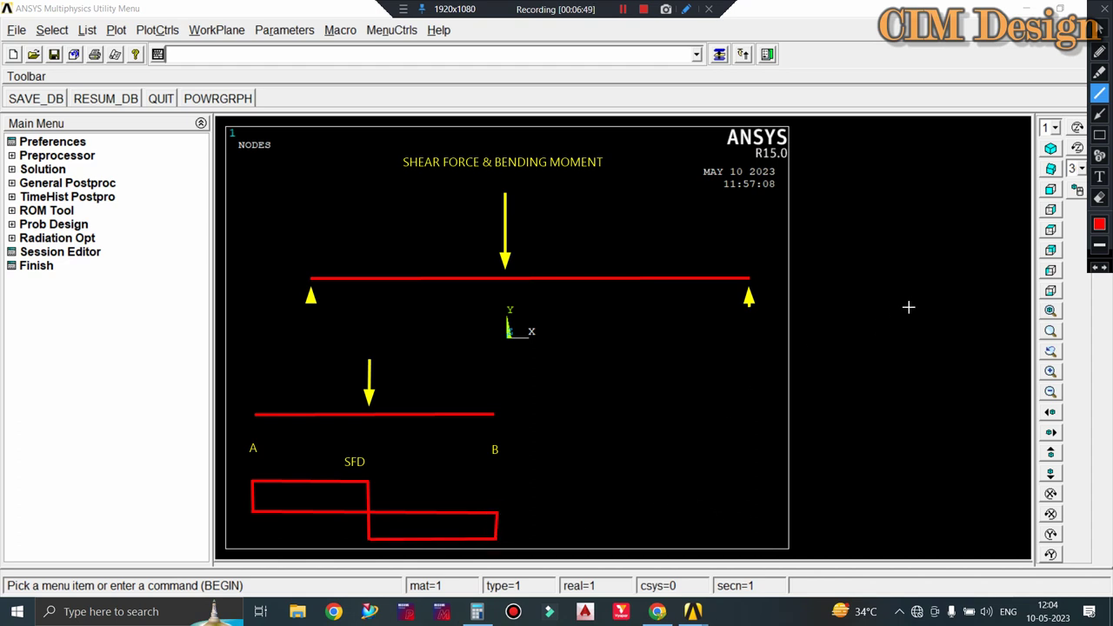
Mark the positive and negative shear regions with + and - and type a BMD label.
left_click(1099, 176)
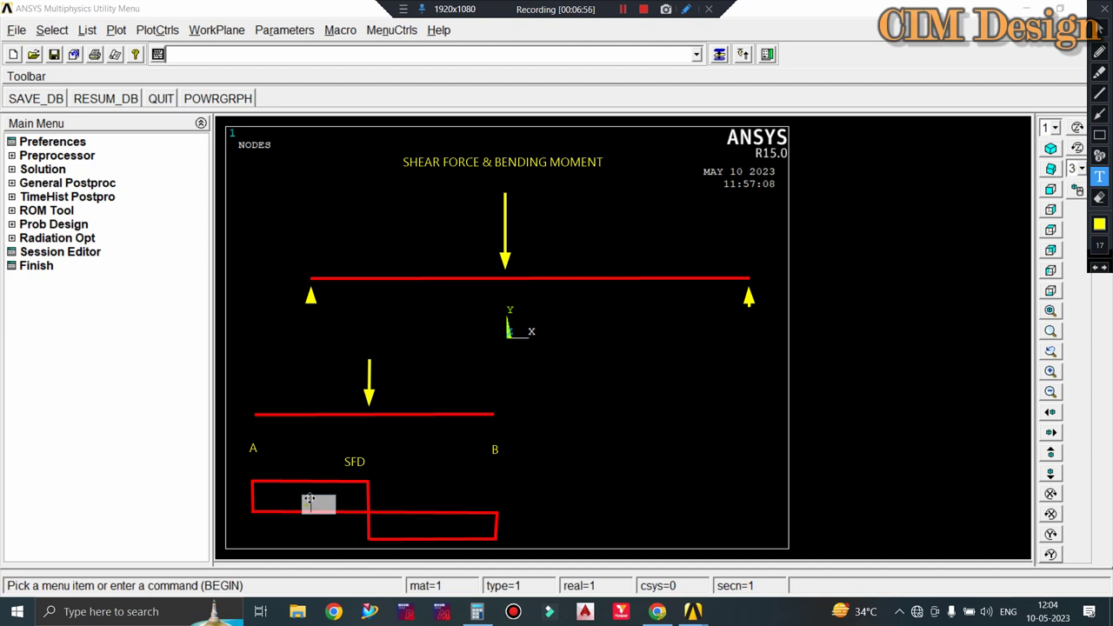
left_click_drag(310, 498, 305, 492)
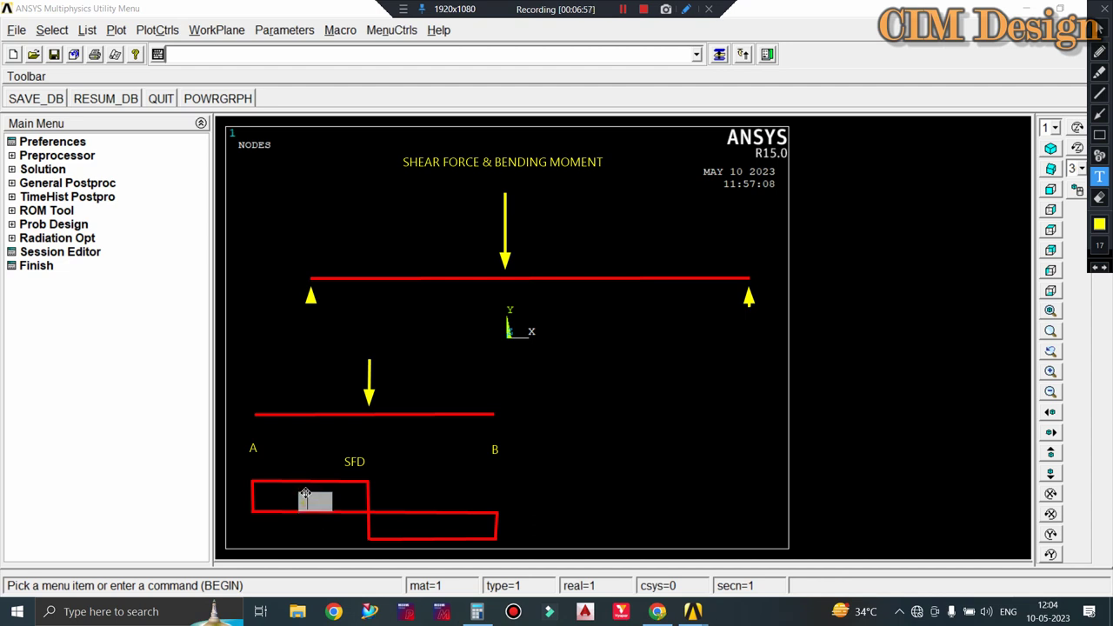
left_click(413, 525)
type("-")
left_click(483, 519)
left_click(382, 445)
type("BMD")
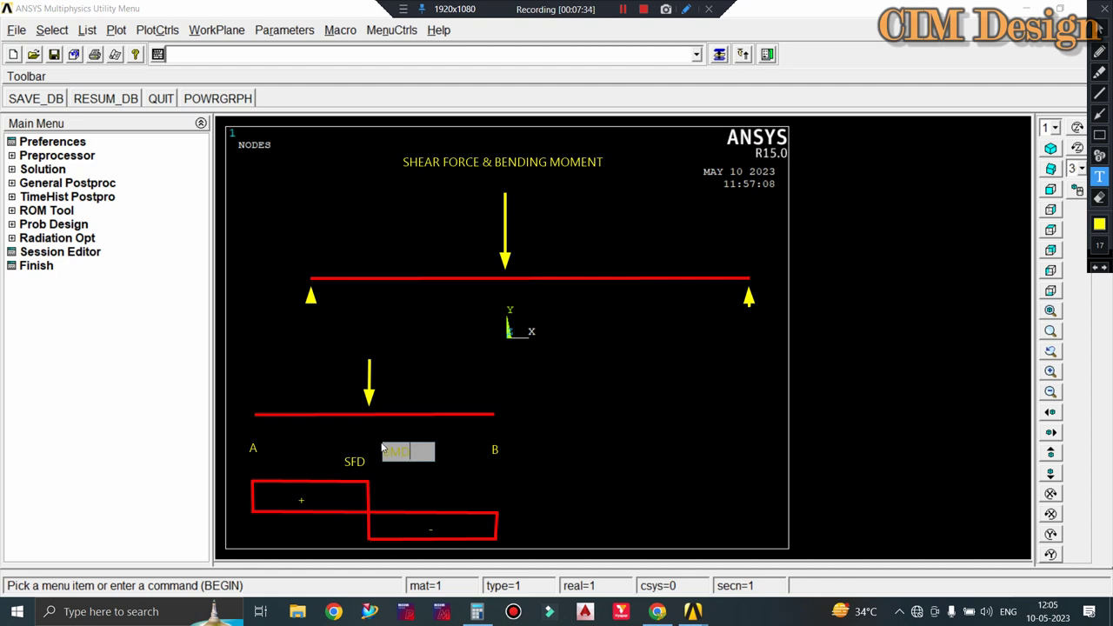
Move the BMD label below the SFD and draw the moment triangle's baseline and sloped side.
left_click_drag(395, 441, 346, 543)
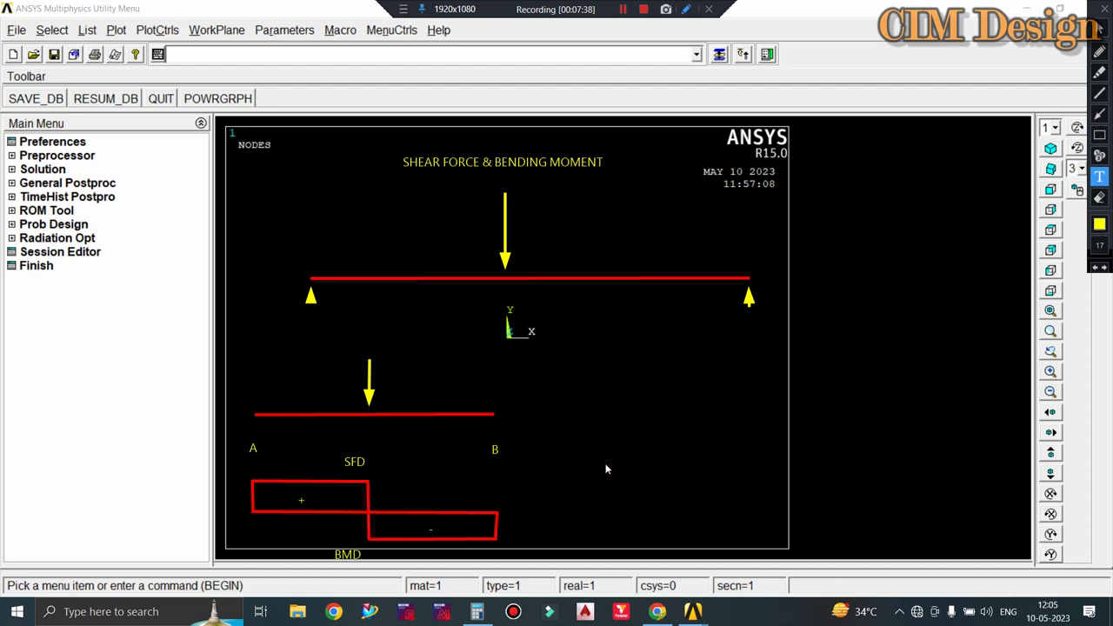
left_click(1099, 93)
left_click_drag(244, 598, 487, 598)
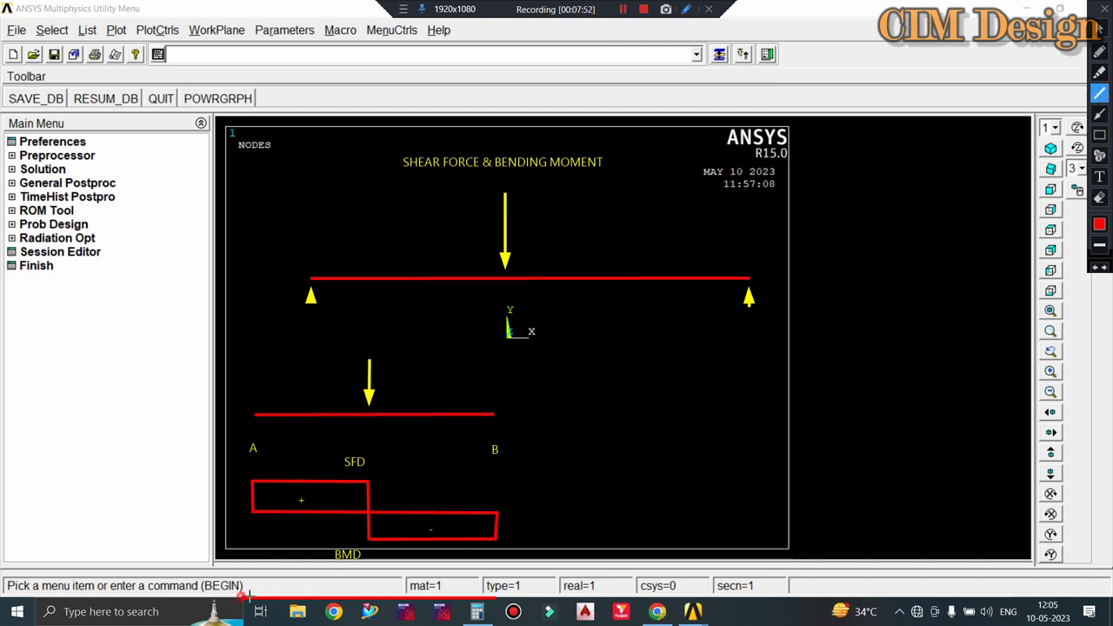
mouse_move(247, 593)
left_mouse_down()
mouse_move(374, 570)
mouse_move(489, 600)
left_mouse_up()
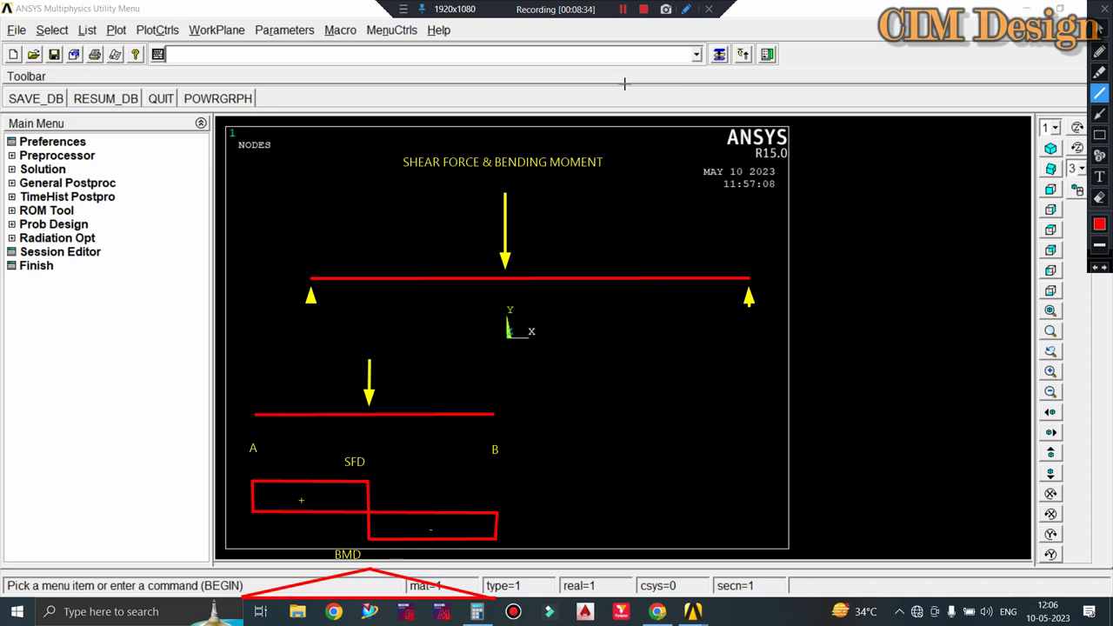
Click the same control at the top of the screen five times.
left_click(624, 84)
left_click(623, 84)
left_click(623, 83)
left_click(623, 84)
left_click(623, 83)
Write a yellow 'CANTILEVER BEAM' heading to the right of the SSB sketch.
left_click(1099, 177)
left_click(306, 337)
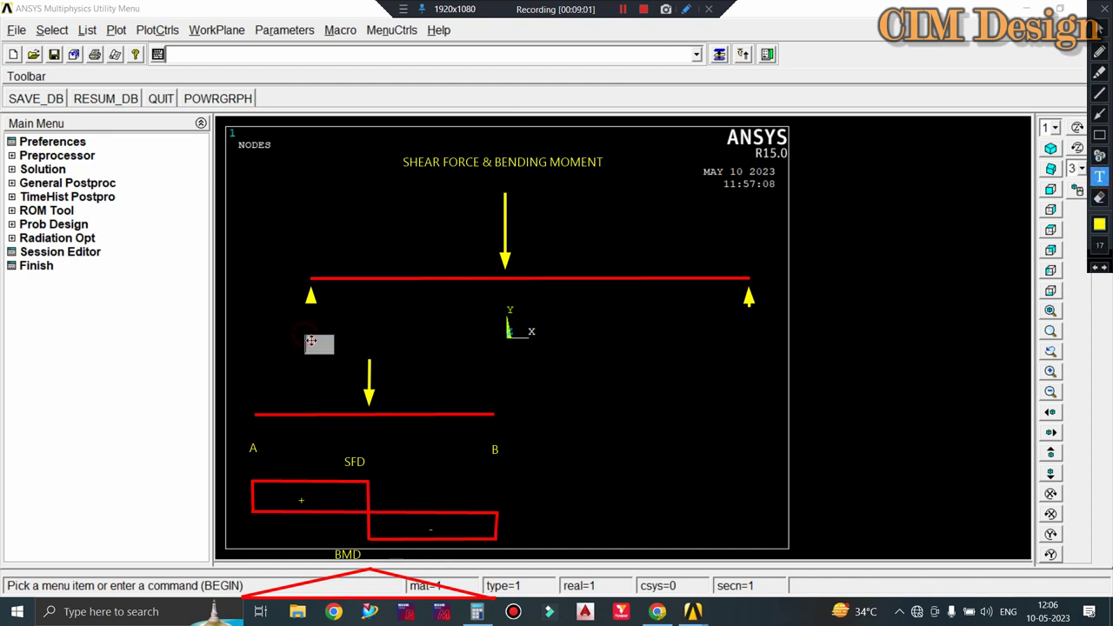
type("RA")
left_click(357, 319)
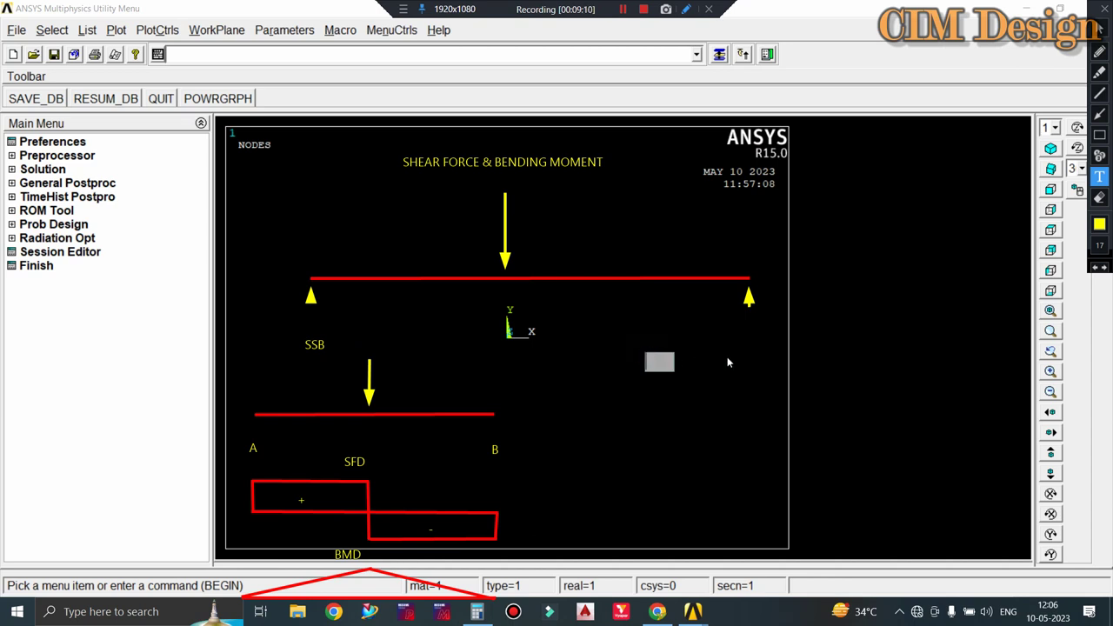
type("SB")
type("NTI")
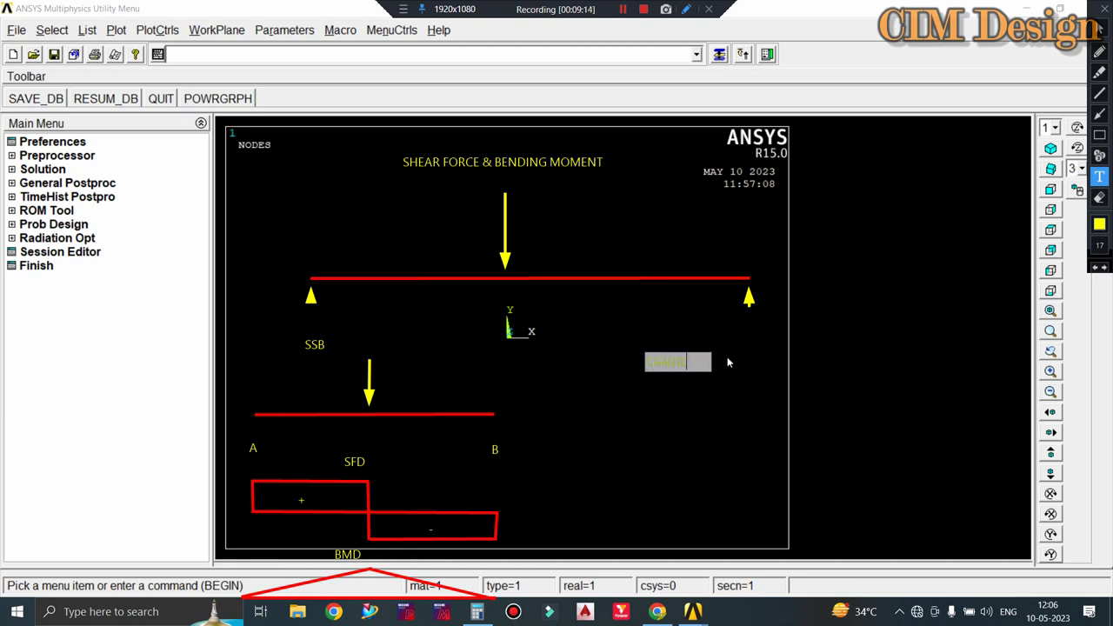
type("L")
type("EVER ")
type("BE")
type("AM")
left_click_drag(722, 354, 911, 233)
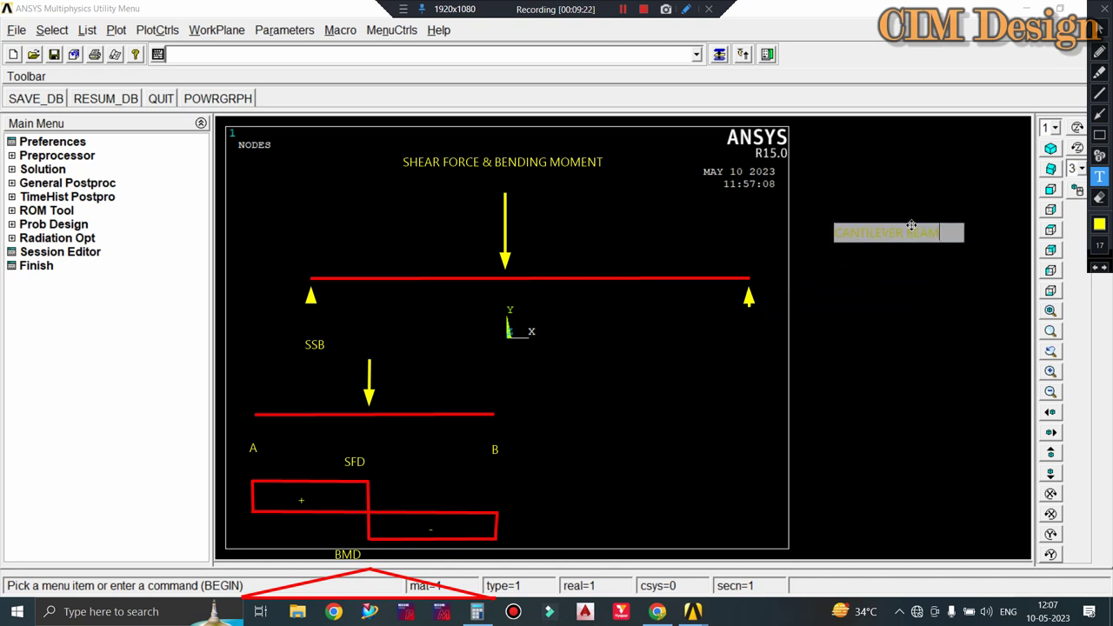
left_click(893, 209)
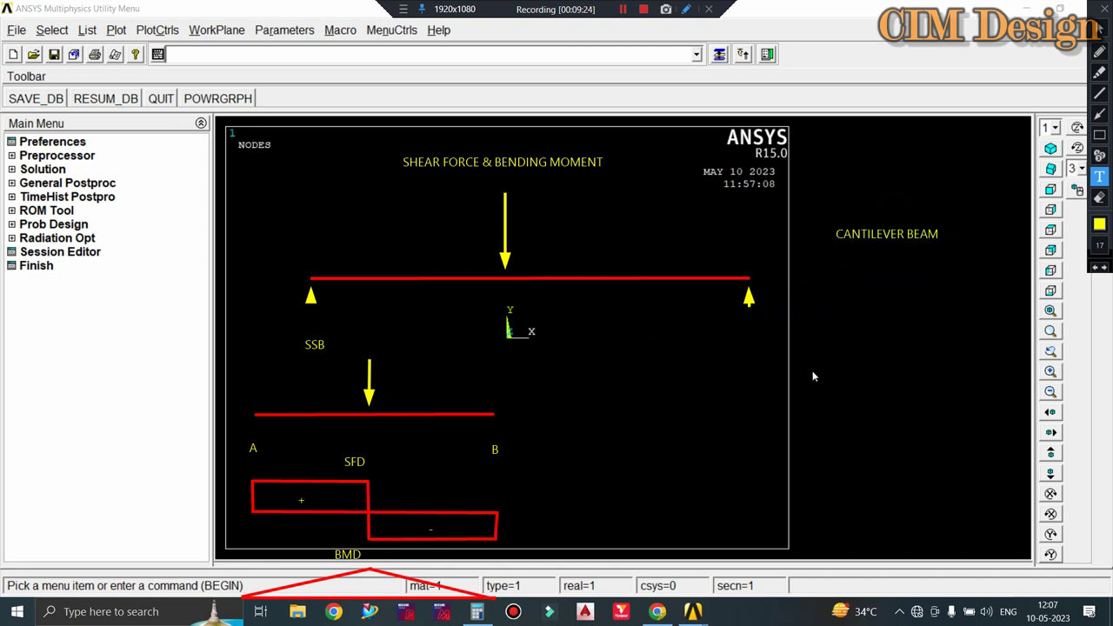
left_click(1098, 93)
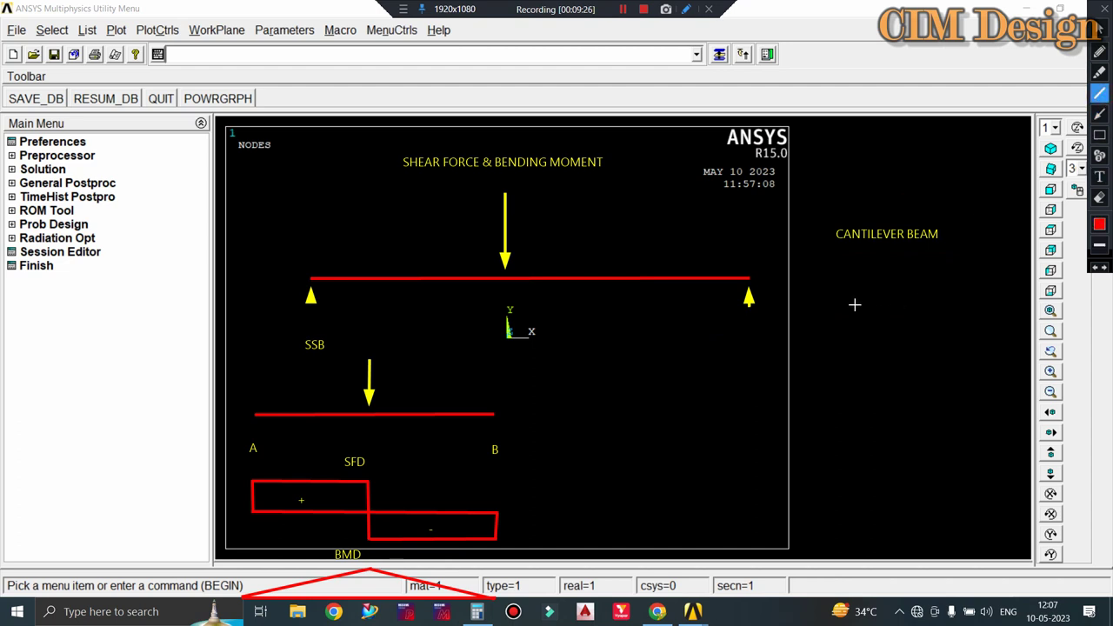
Draw a red horizontal beam with a hatched fixed wall on its left and a yellow tip-load arrow.
left_click_drag(832, 306, 1012, 304)
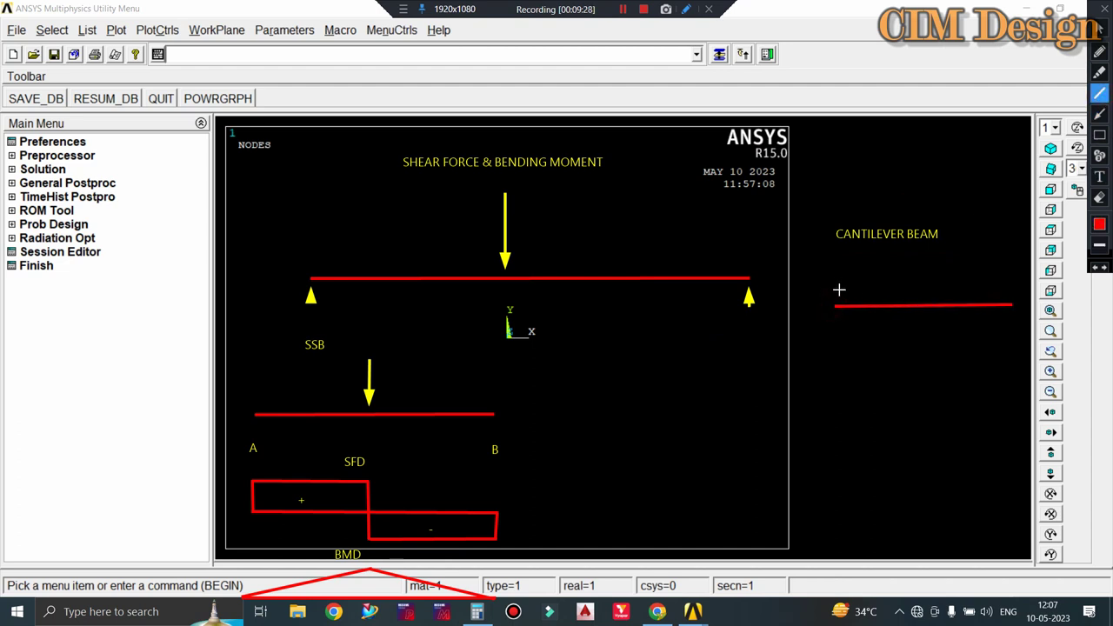
left_click_drag(833, 280, 833, 333)
left_click_drag(833, 287, 823, 330)
left_click(1098, 113)
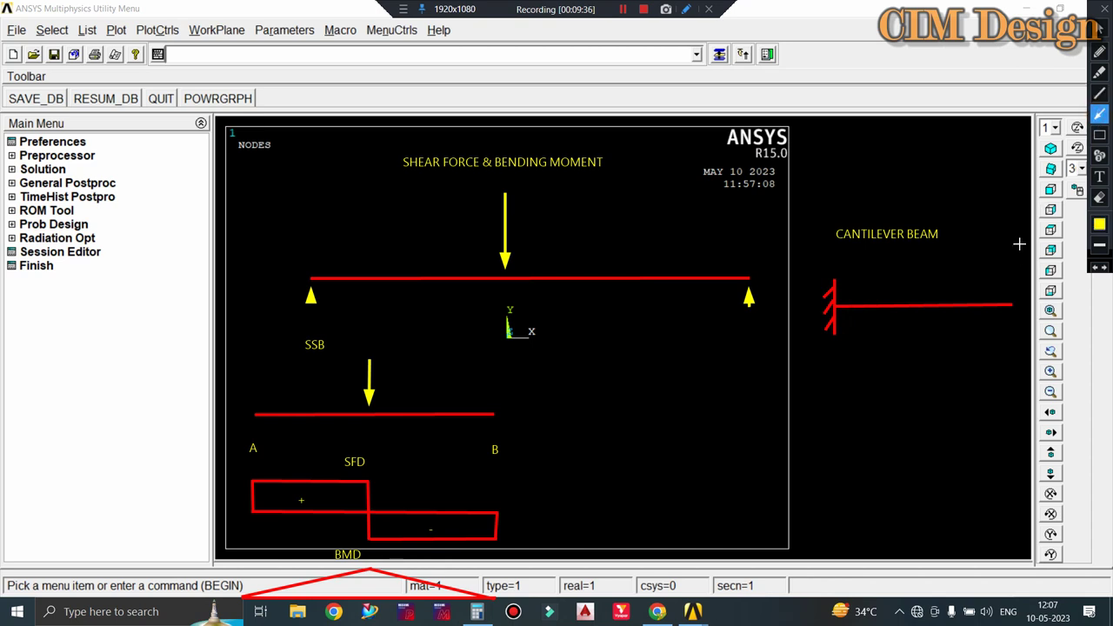
left_click_drag(1012, 241, 1011, 298)
Draw the red rectangular shear force diagram outline beneath the cantilever.
left_click(1099, 93)
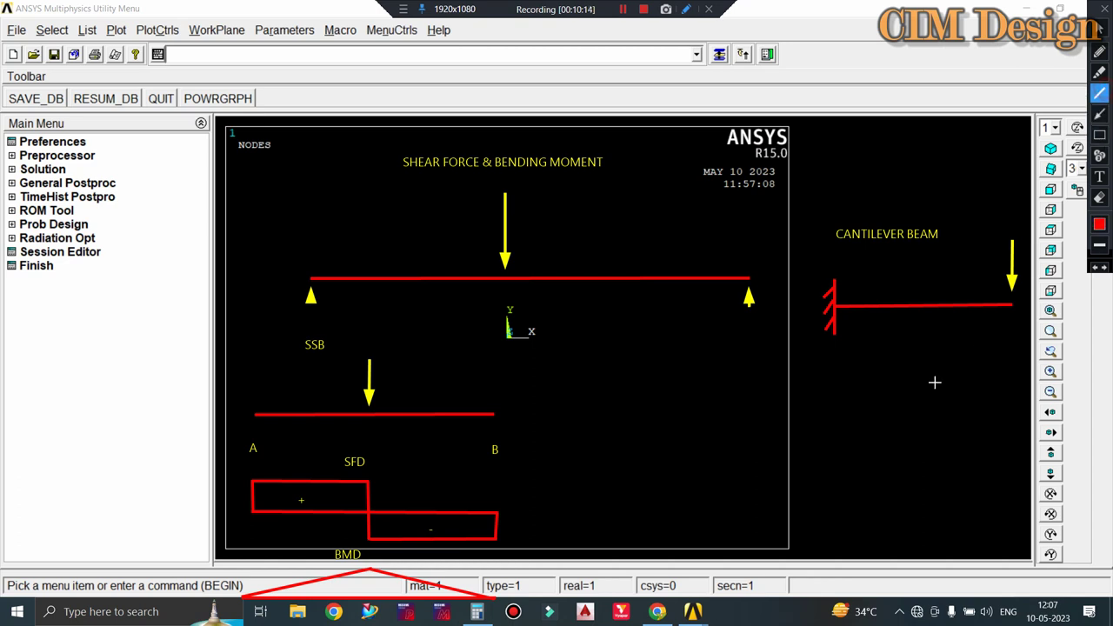
left_click_drag(844, 402, 1023, 402)
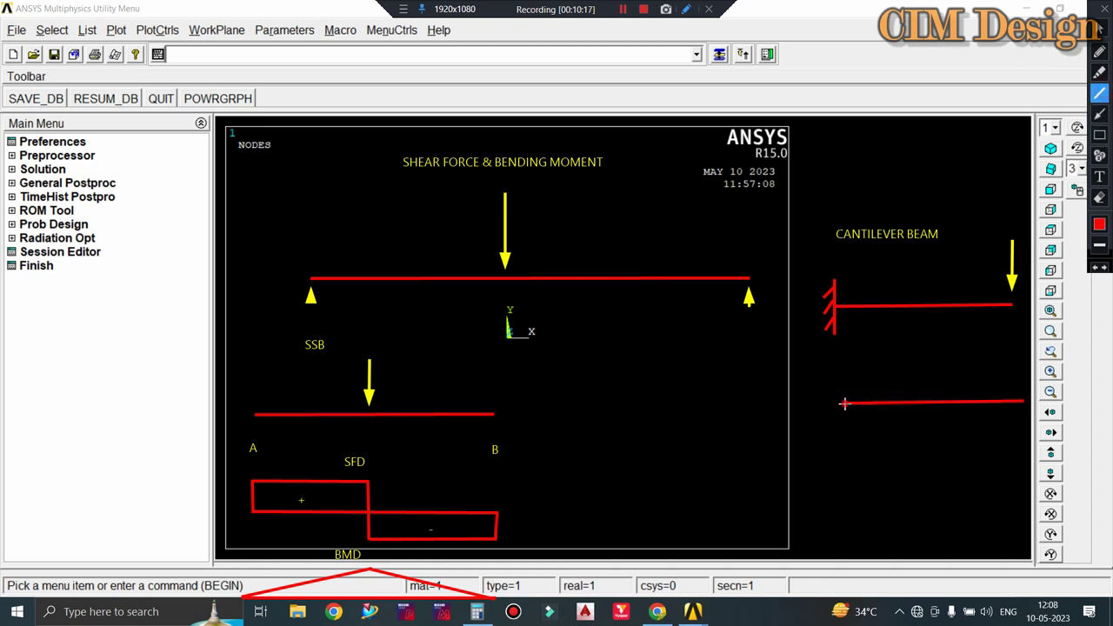
mouse_move(844, 403)
left_mouse_down()
mouse_move(847, 354)
mouse_move(1019, 357)
mouse_move(1022, 402)
left_mouse_up()
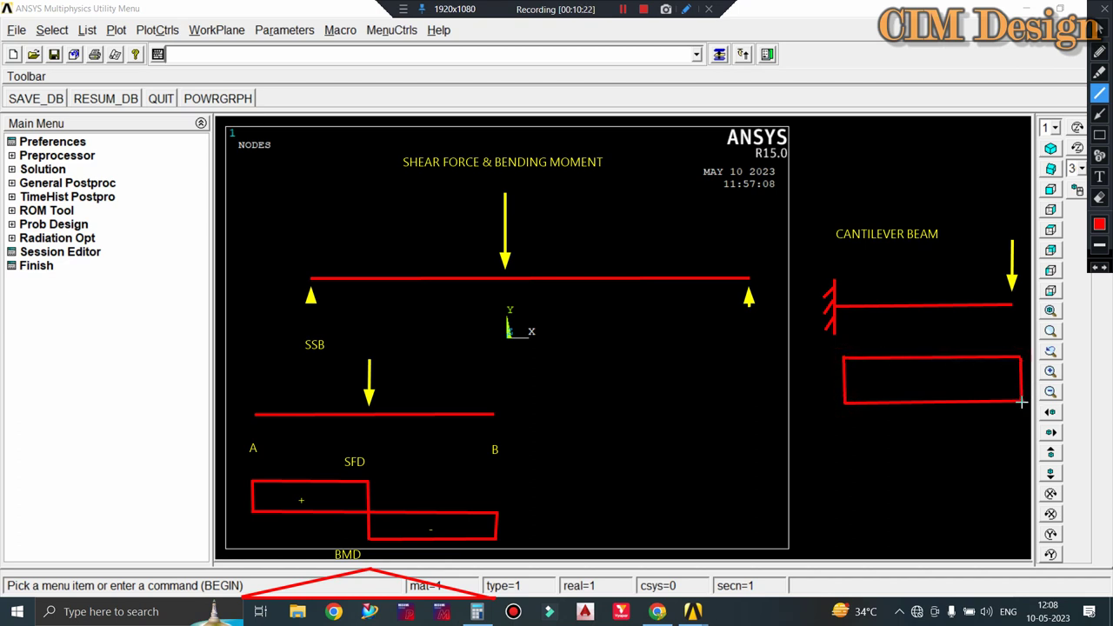
Add a '+' sign inside the shear diagram and an 'SFD' caption above it.
left_click(1097, 177)
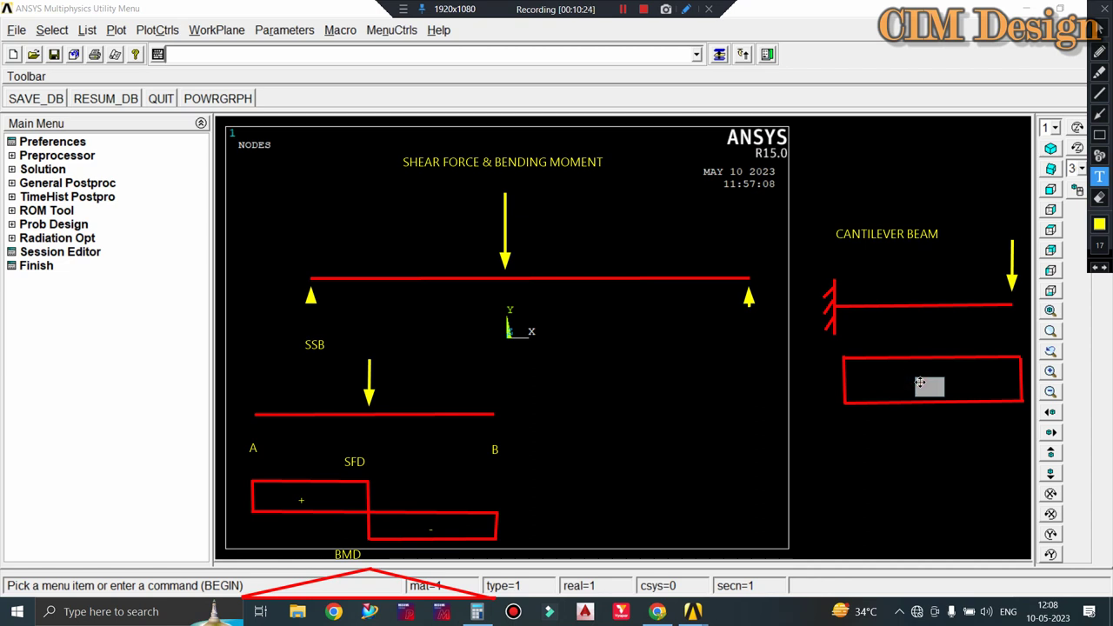
type("+")
left_click(971, 332)
left_click(909, 335)
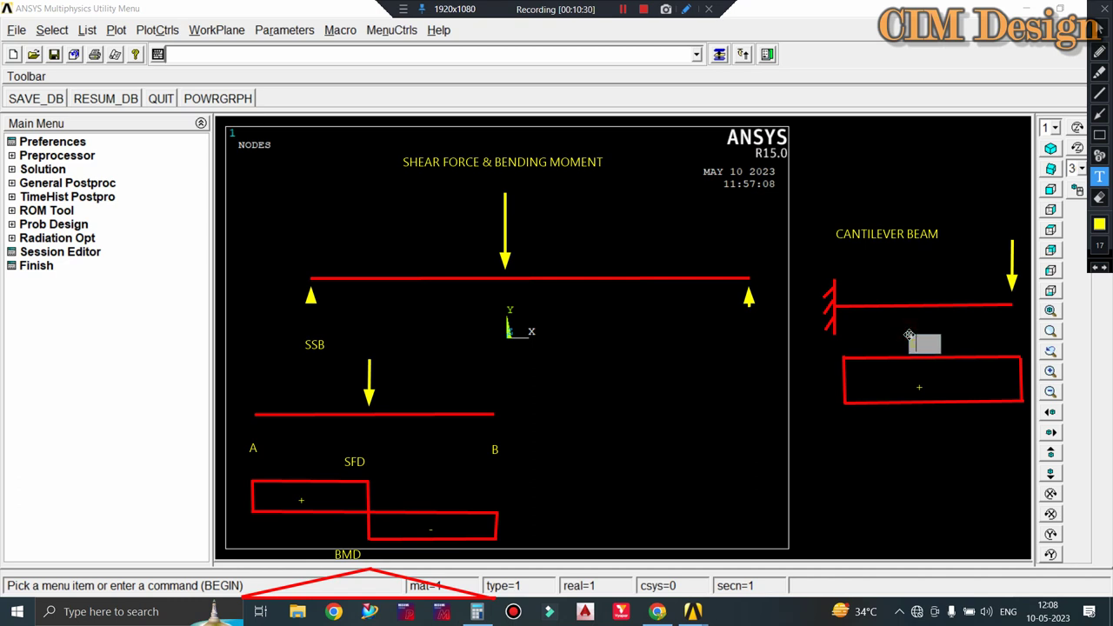
type("SFD")
left_click(895, 333)
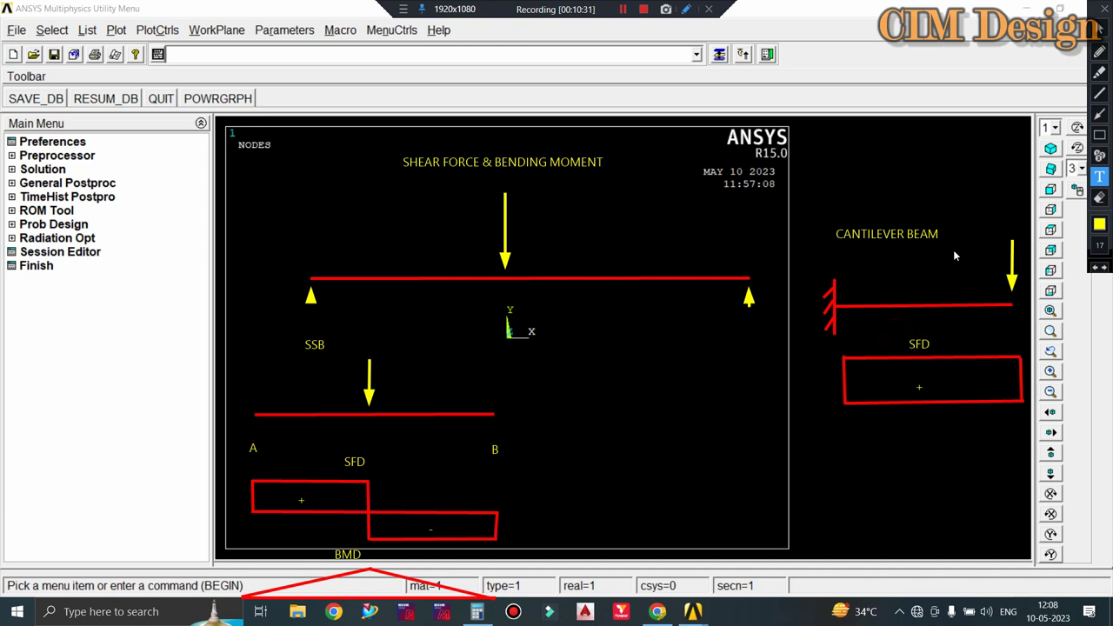
left_click(1102, 95)
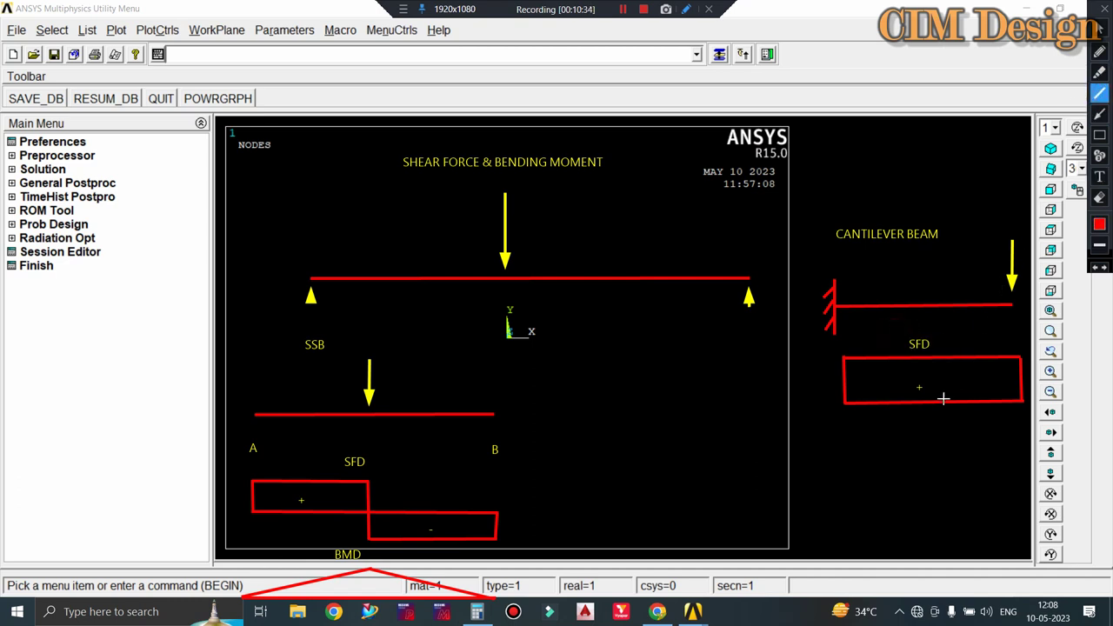
Draw the red triangular bending moment diagram with a short dash inside.
left_click_drag(845, 475, 1029, 472)
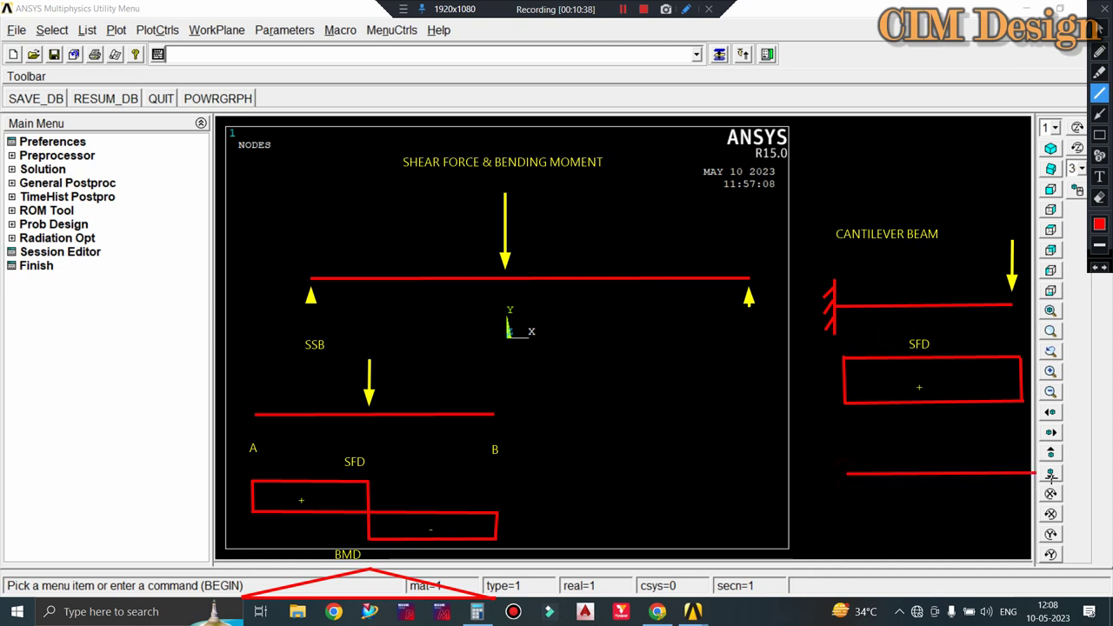
left_click_drag(1036, 472, 848, 519)
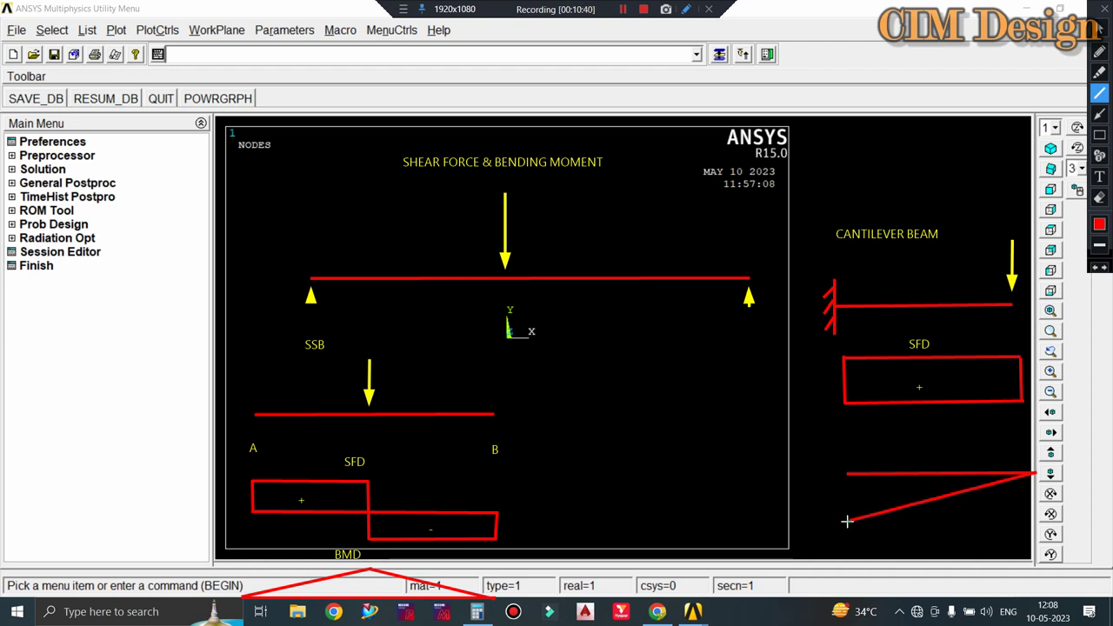
left_click_drag(847, 474, 847, 522)
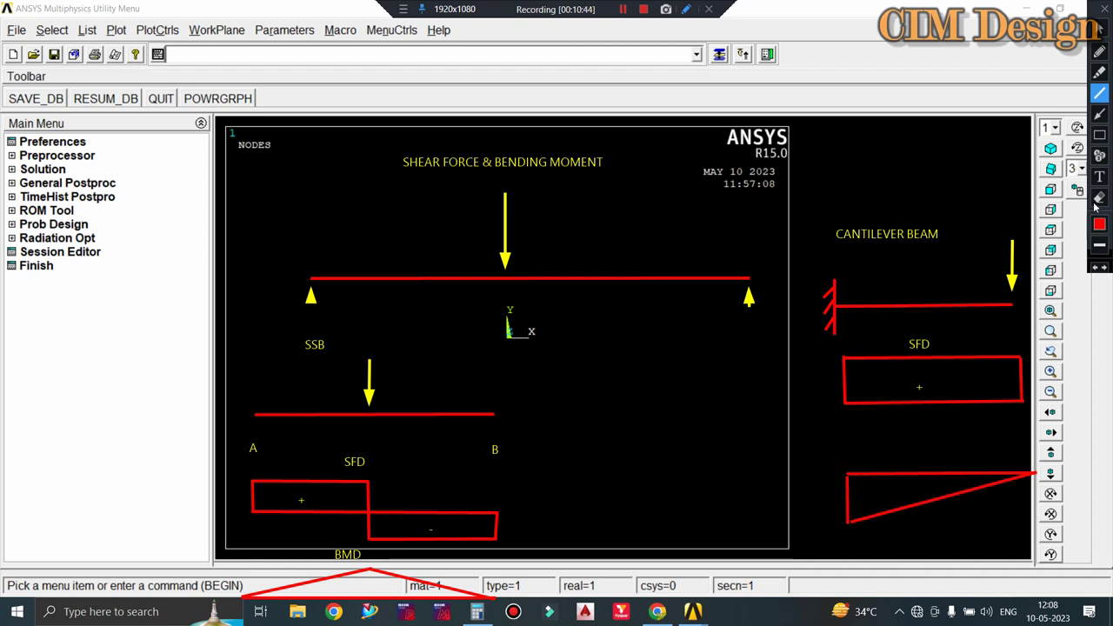
left_click(1099, 245)
left_click_drag(882, 492, 901, 492)
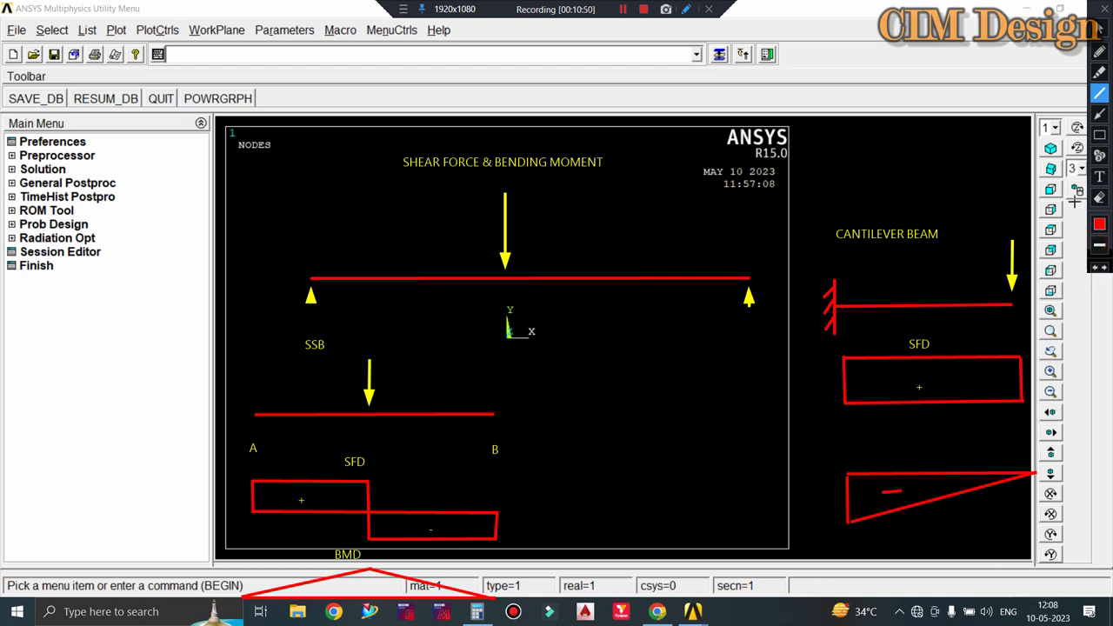
Label the triangle 'BMD', replacing a misspelled label, and put a '-' inside it.
key("t")
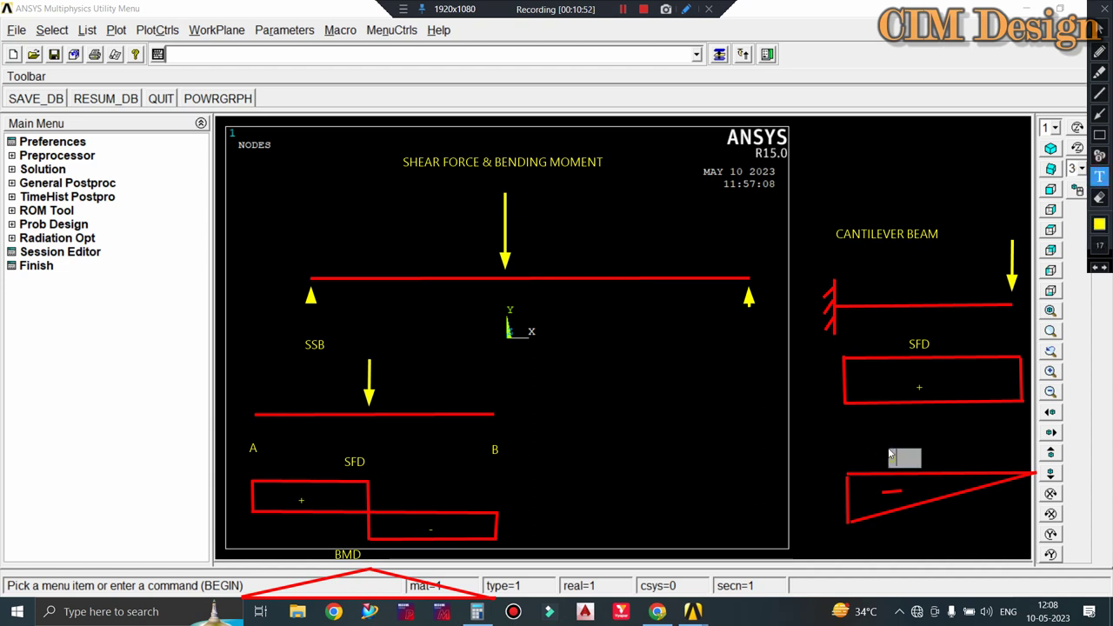
type("BMD")
left_click(857, 432)
left_click(908, 468)
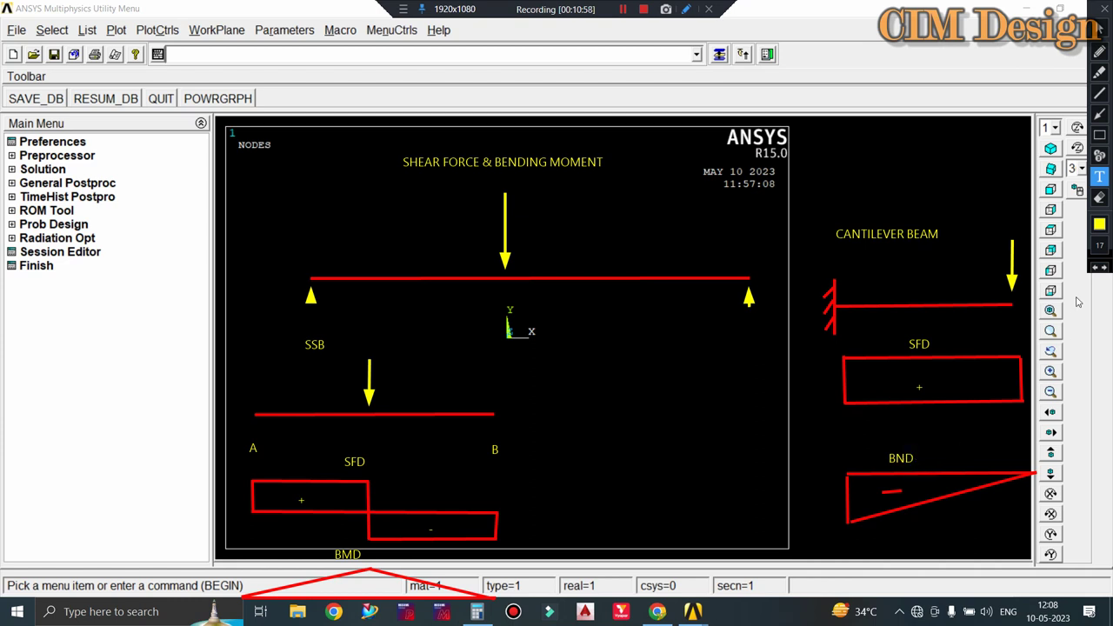
left_click(1097, 267)
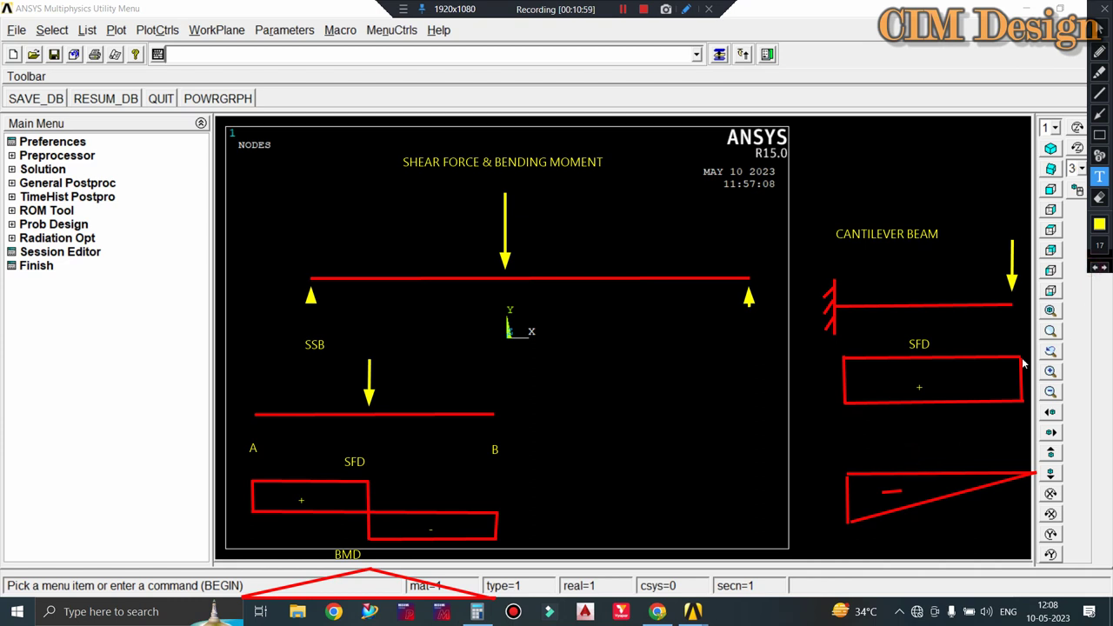
left_click(891, 455)
type("BM")
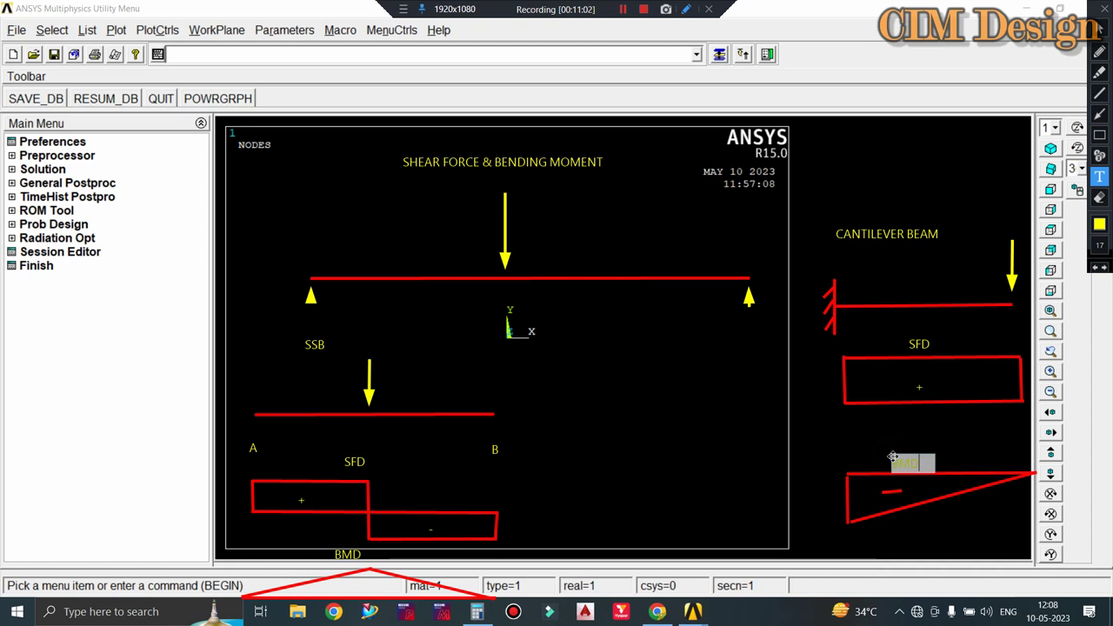
type("D")
left_click(876, 494)
type("-")
Handwrite the note 'N - SF' in red with the freehand pen.
left_click(1099, 51)
left_click_drag(559, 269, 612, 236)
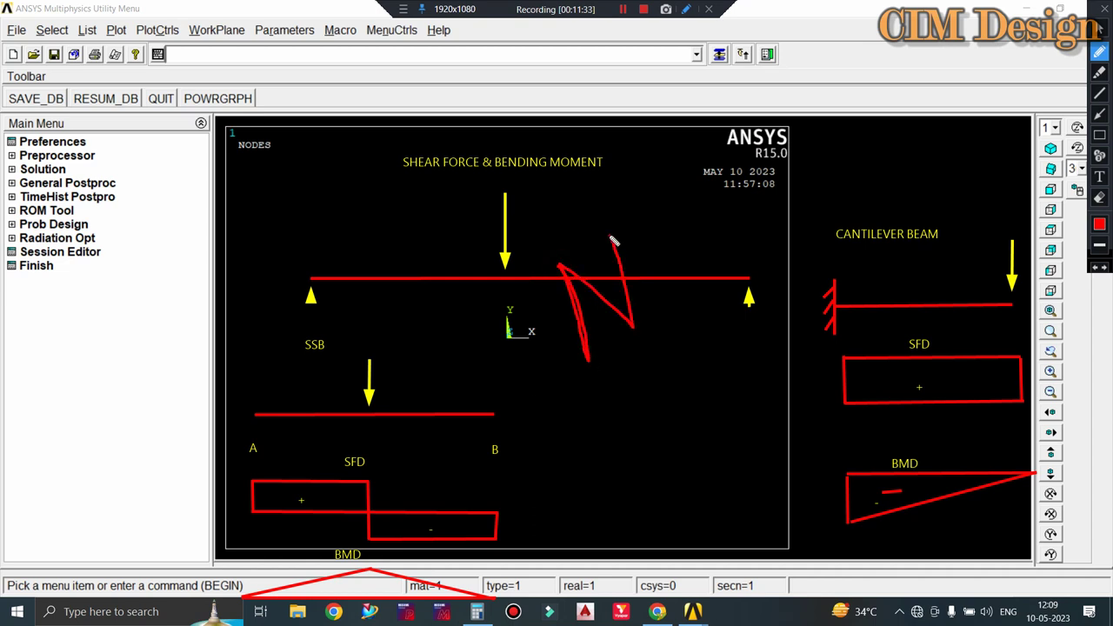
left_click_drag(670, 268, 715, 251)
left_click_drag(764, 216, 750, 268)
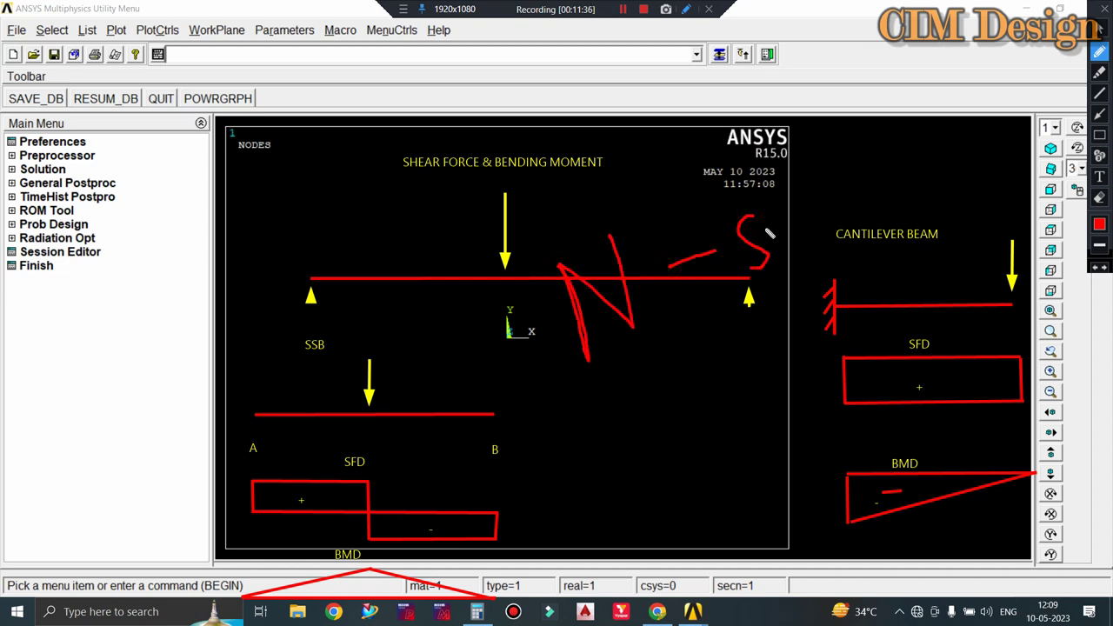
mouse_move(774, 219)
left_mouse_down()
mouse_move(786, 261)
mouse_move(810, 211)
left_mouse_up()
left_click_drag(782, 247, 817, 235)
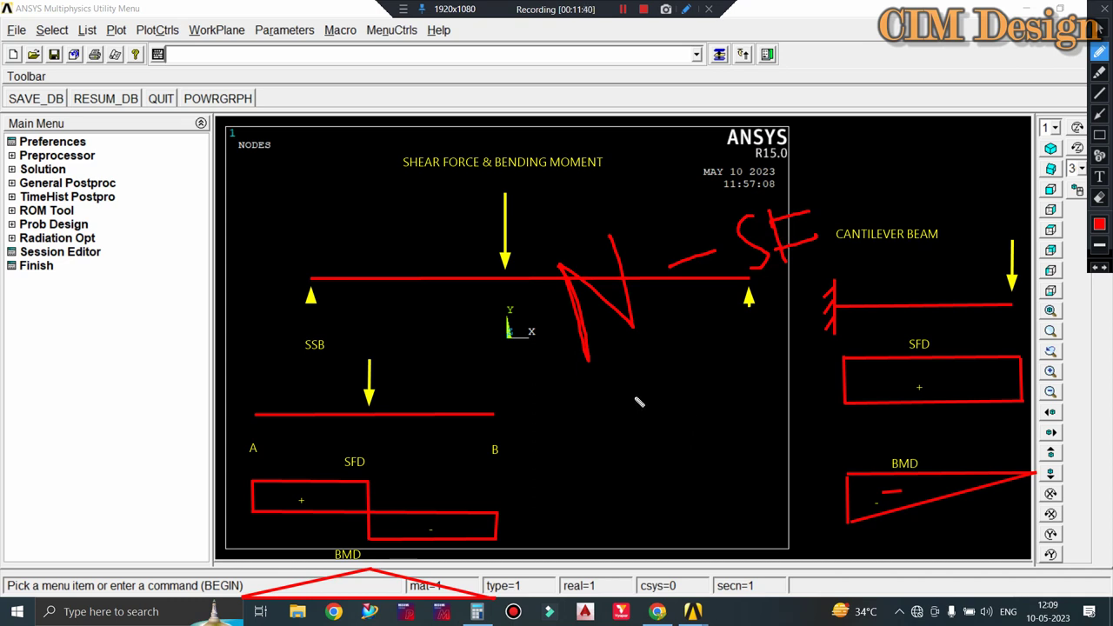
Handwrite 'N-mm - BM' below it and add two diagonal strokes toward the SFD.
mouse_move(596, 393)
left_mouse_down()
mouse_move(625, 424)
mouse_move(627, 379)
mouse_move(654, 387)
mouse_move(699, 361)
mouse_move(718, 374)
mouse_move(777, 355)
mouse_move(834, 301)
mouse_move(848, 321)
left_mouse_up()
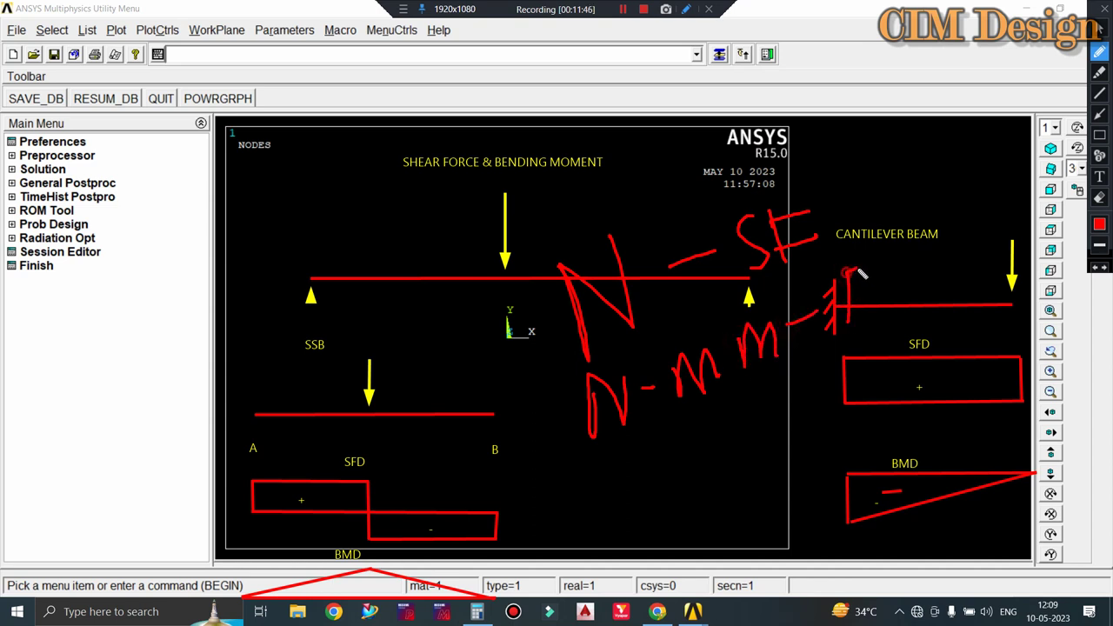
mouse_move(848, 267)
left_mouse_down()
mouse_move(850, 320)
mouse_move(894, 292)
mouse_move(910, 297)
left_mouse_up()
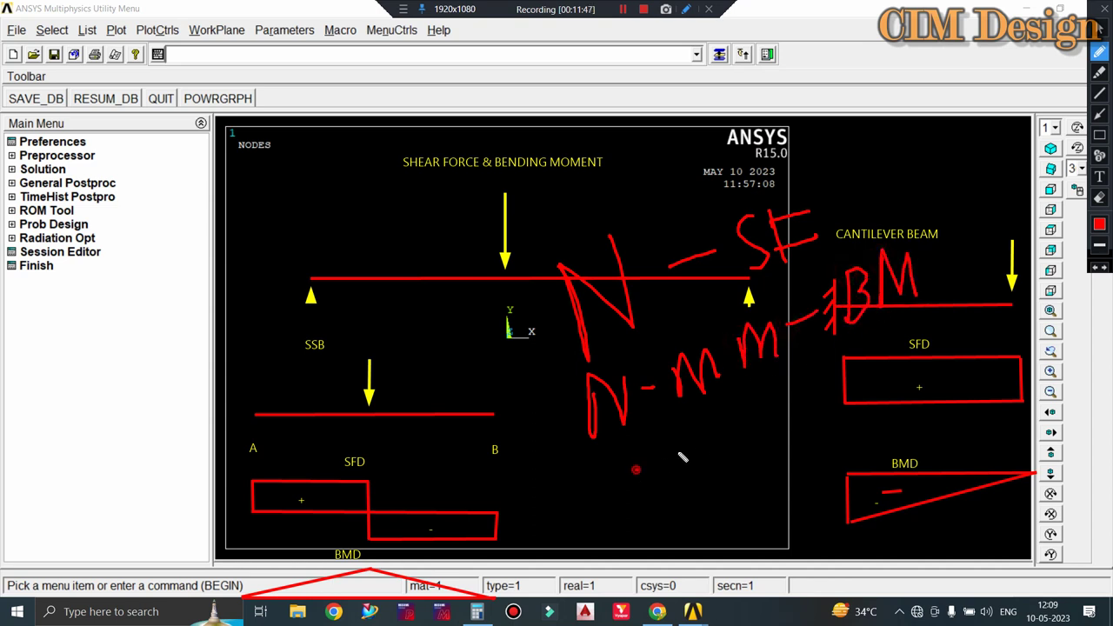
left_click_drag(634, 469, 869, 346)
left_click_drag(685, 490, 843, 399)
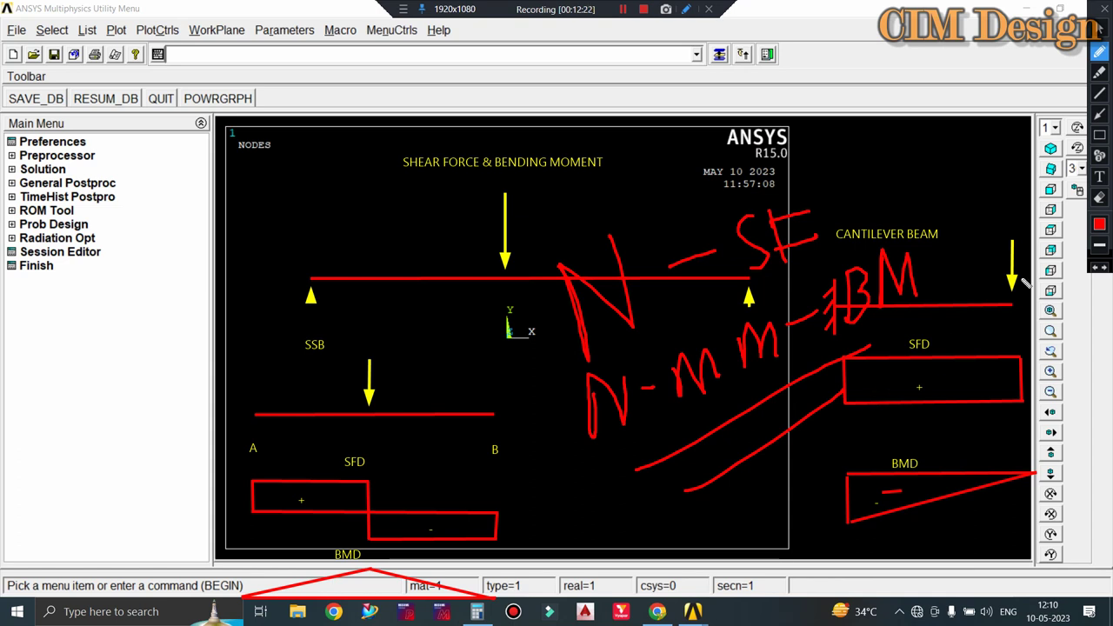
Clear all annotations and sketch a red frame: a long top beam on two columns.
left_click(1099, 197)
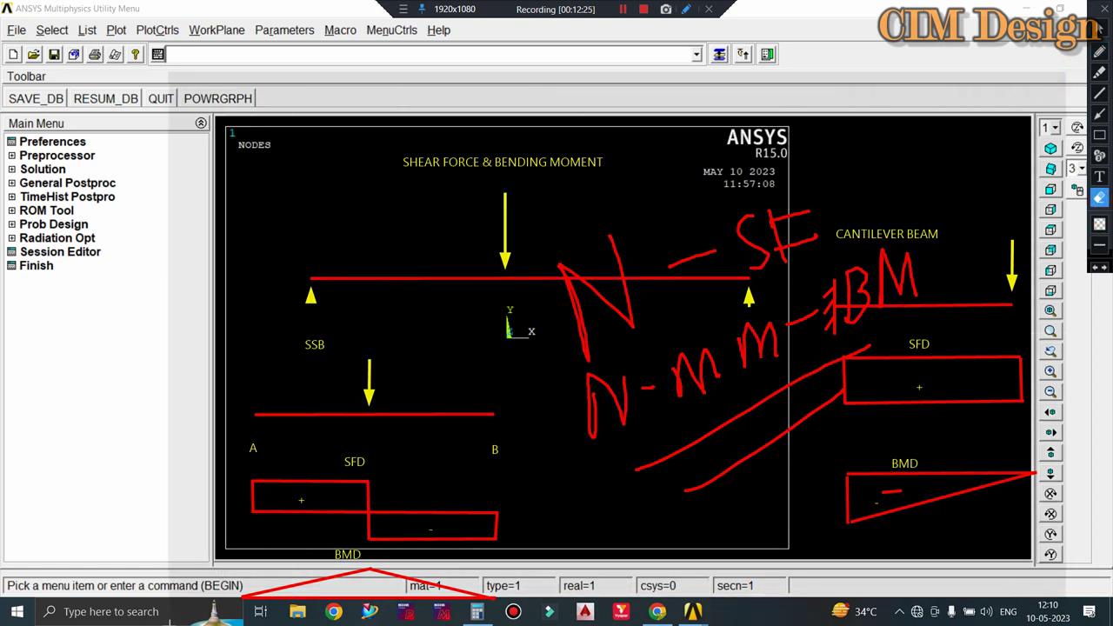
left_click(626, 240)
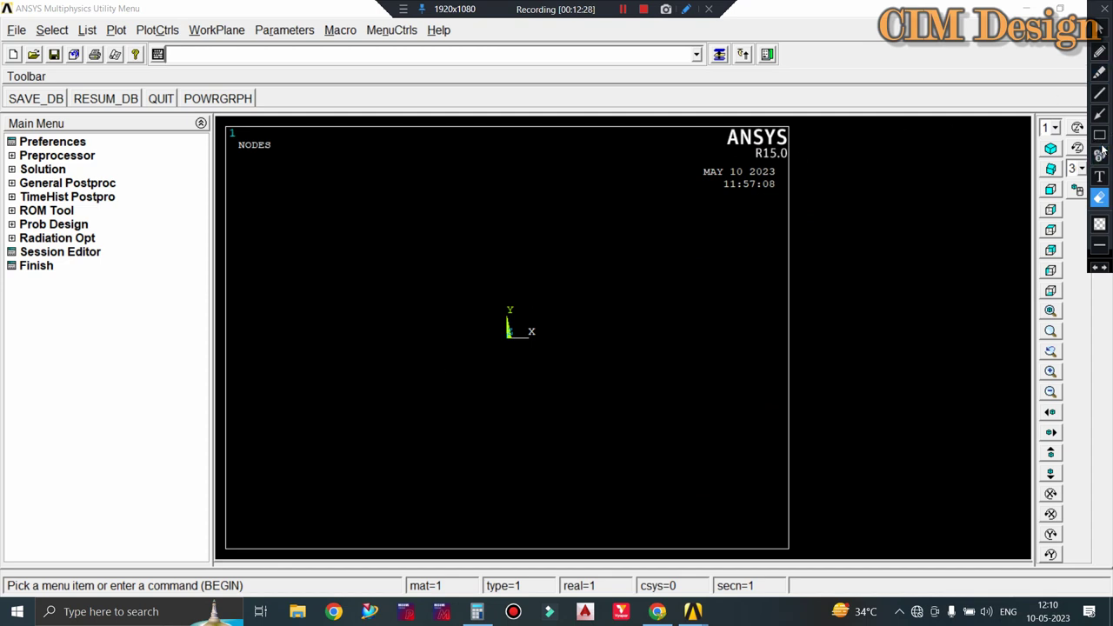
left_click(1098, 135)
left_click_drag(366, 217, 821, 242)
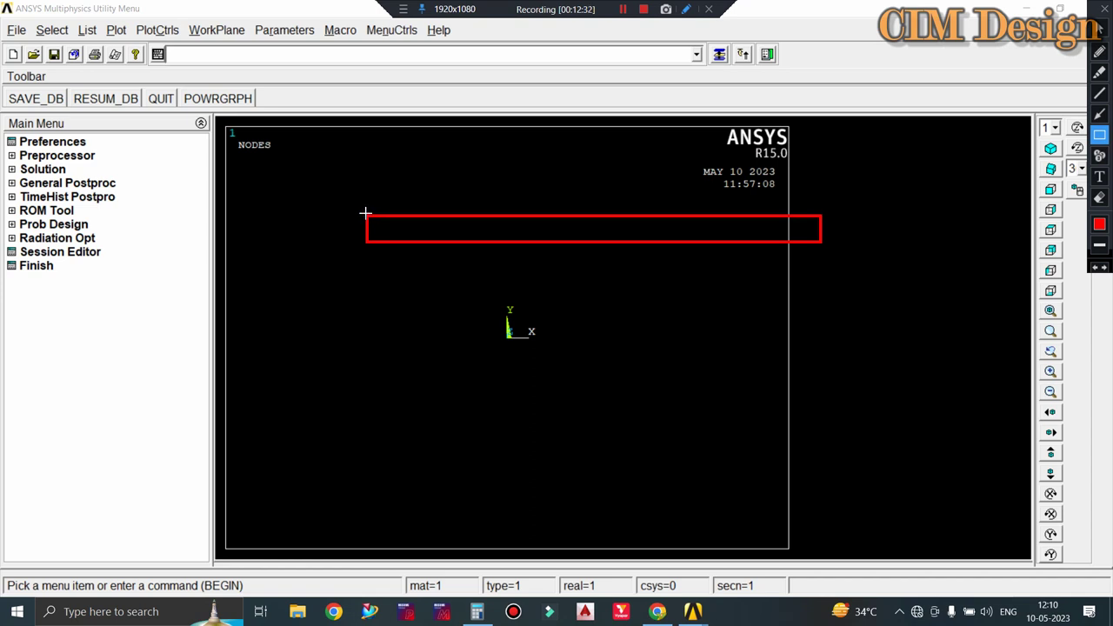
left_click_drag(365, 213, 392, 451)
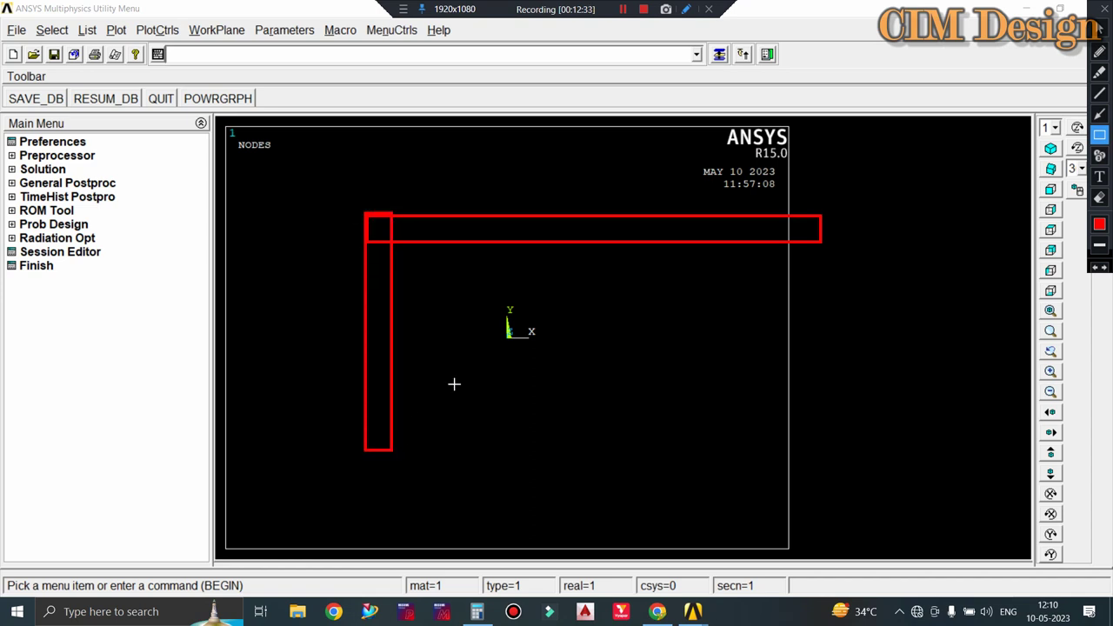
left_click_drag(821, 207, 793, 463)
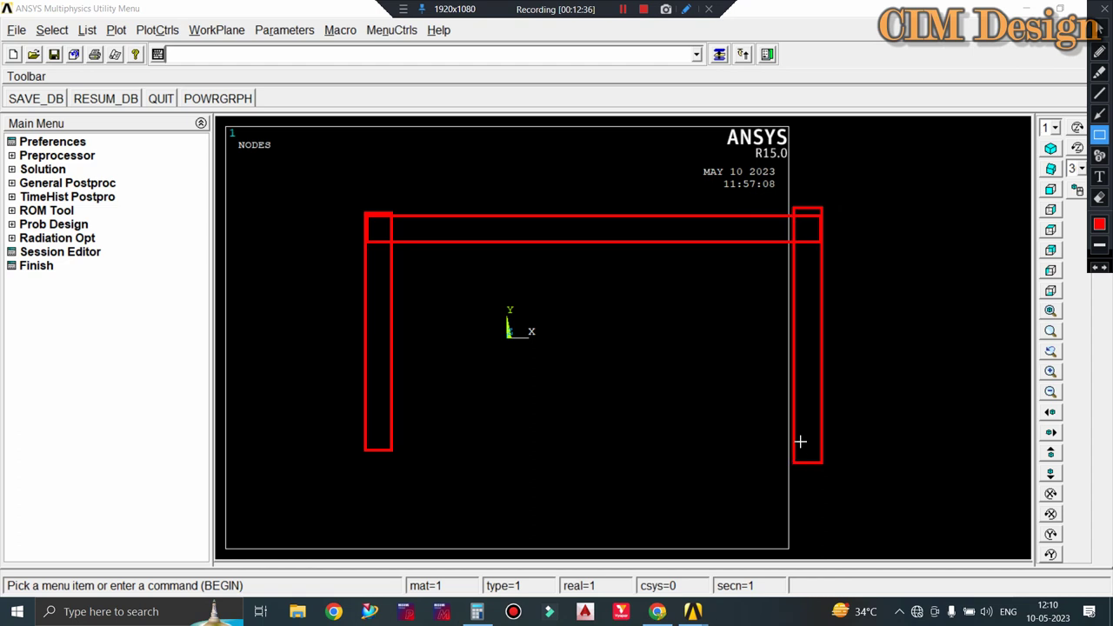
Add yellow load arrows on the frame's top and ends, then erase the whole sketch.
left_click(1098, 114)
left_click_drag(596, 154, 596, 206)
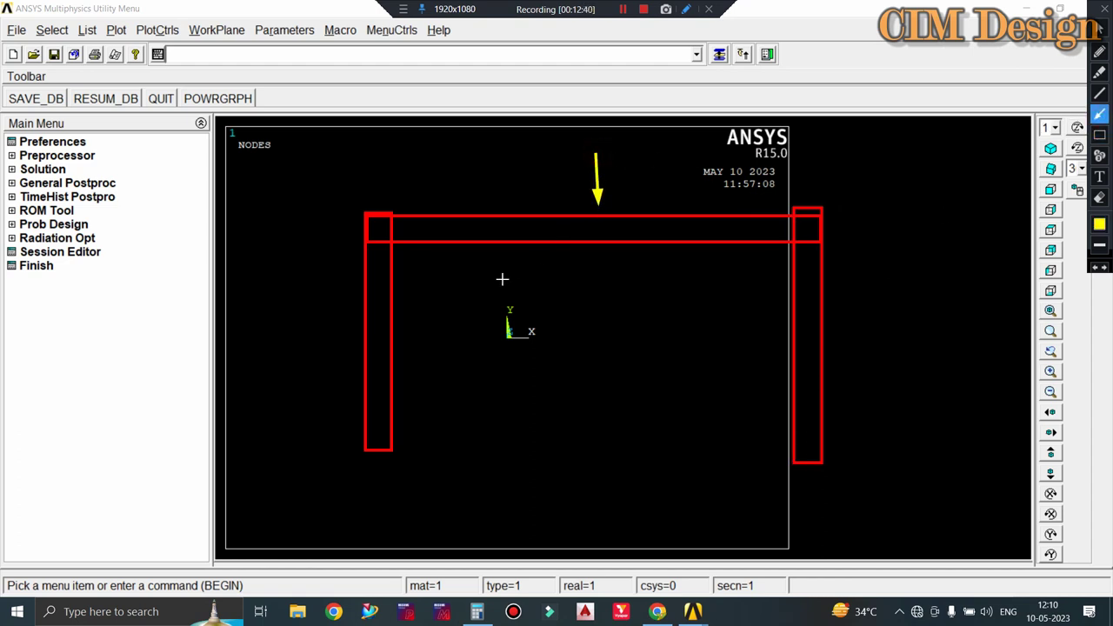
left_click_drag(816, 233, 865, 217)
left_click_drag(379, 236, 329, 218)
left_click(1099, 198)
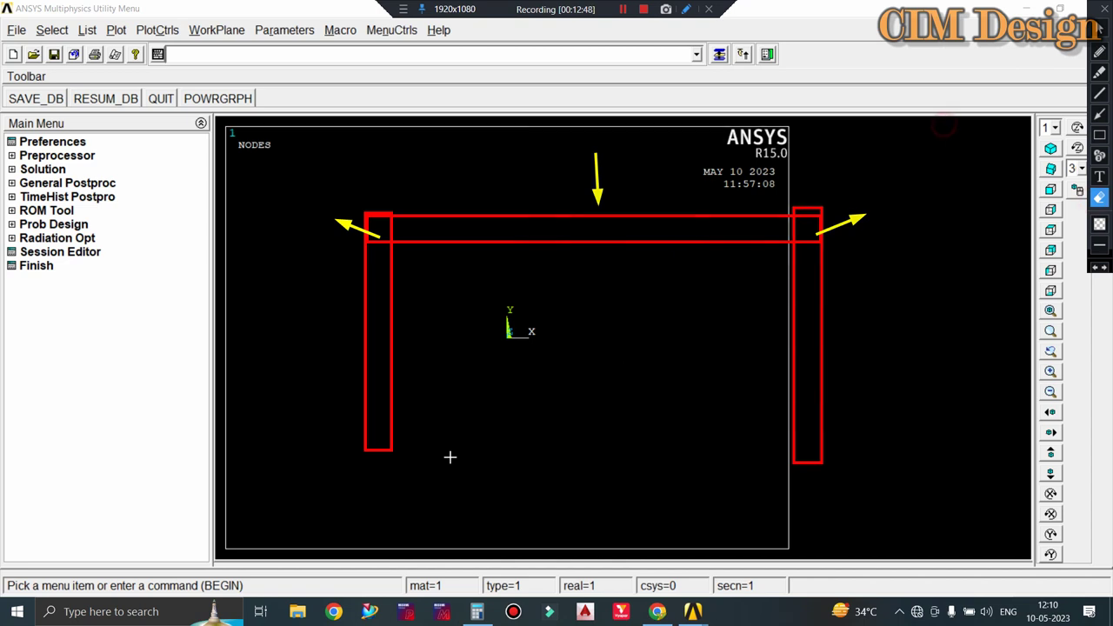
left_click(283, 500)
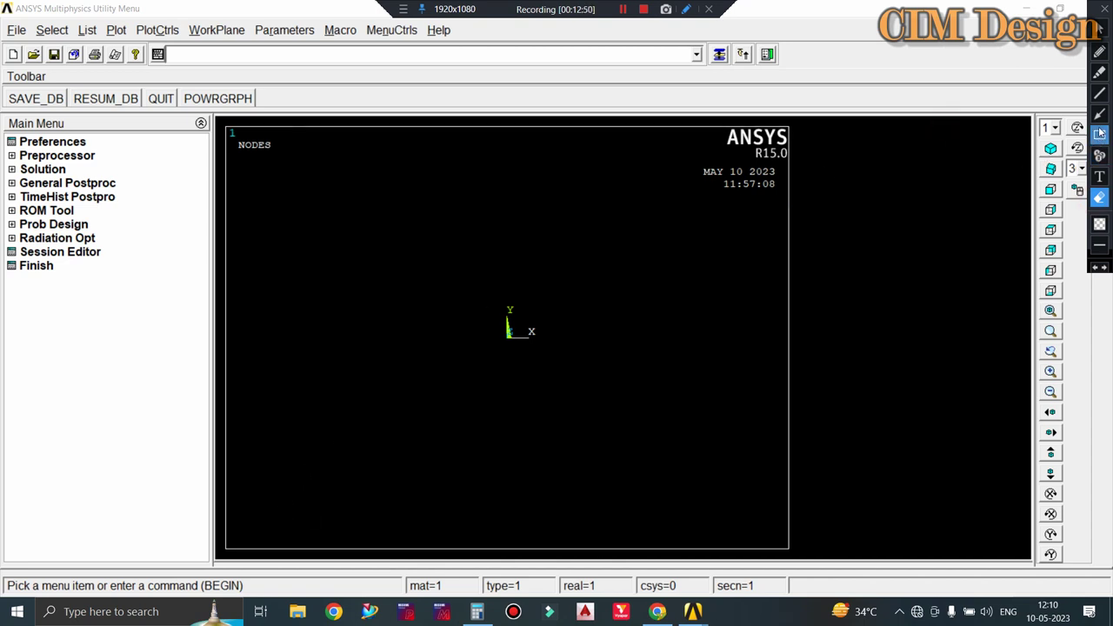
Sketch a red T-section: flange rectangle, vertical web below, and a thin top strip.
left_click(1099, 134)
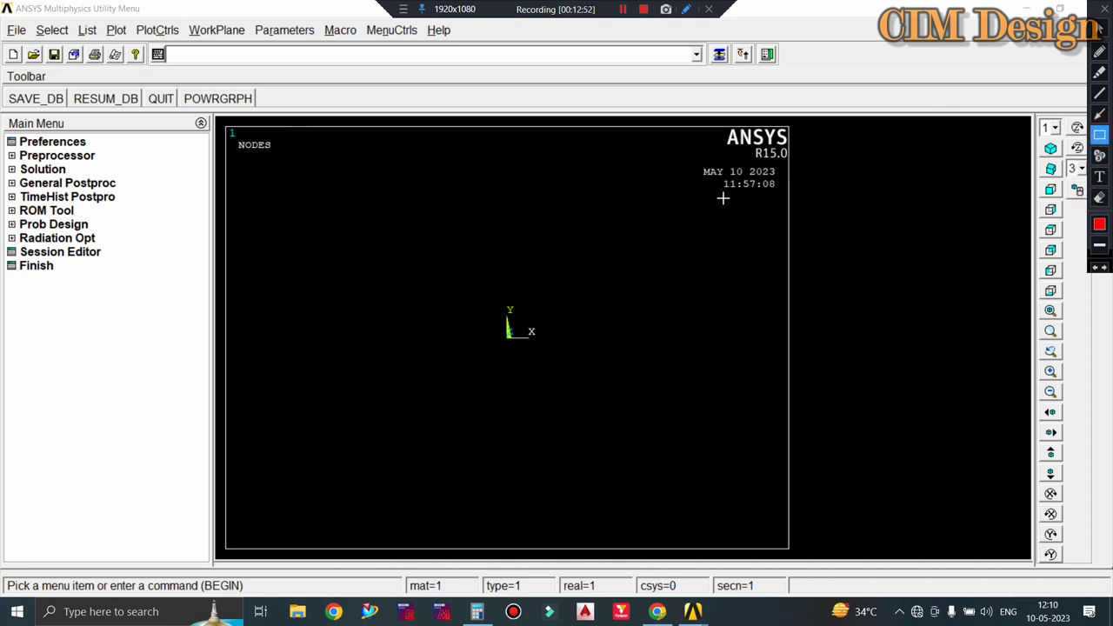
left_click_drag(310, 217, 605, 250)
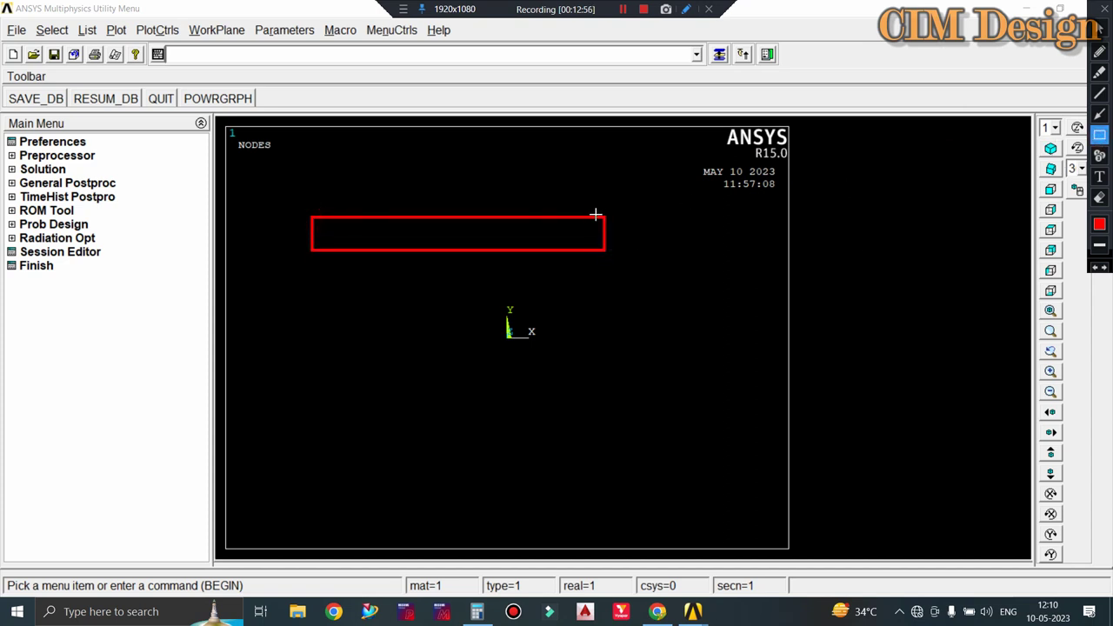
left_click_drag(605, 203, 584, 463)
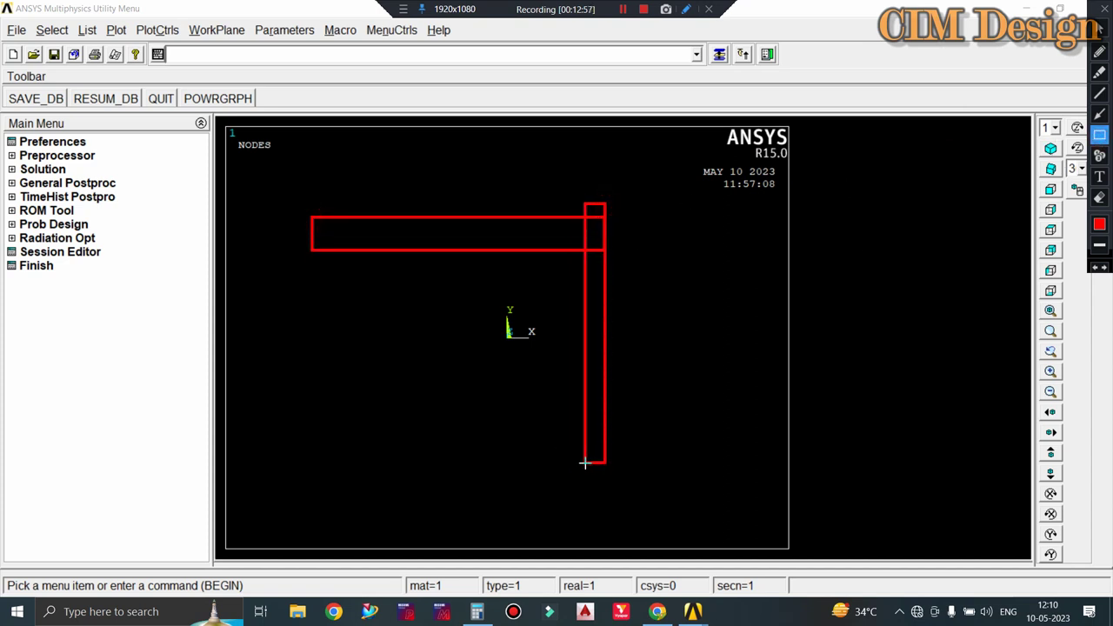
left_click_drag(584, 464, 559, 468)
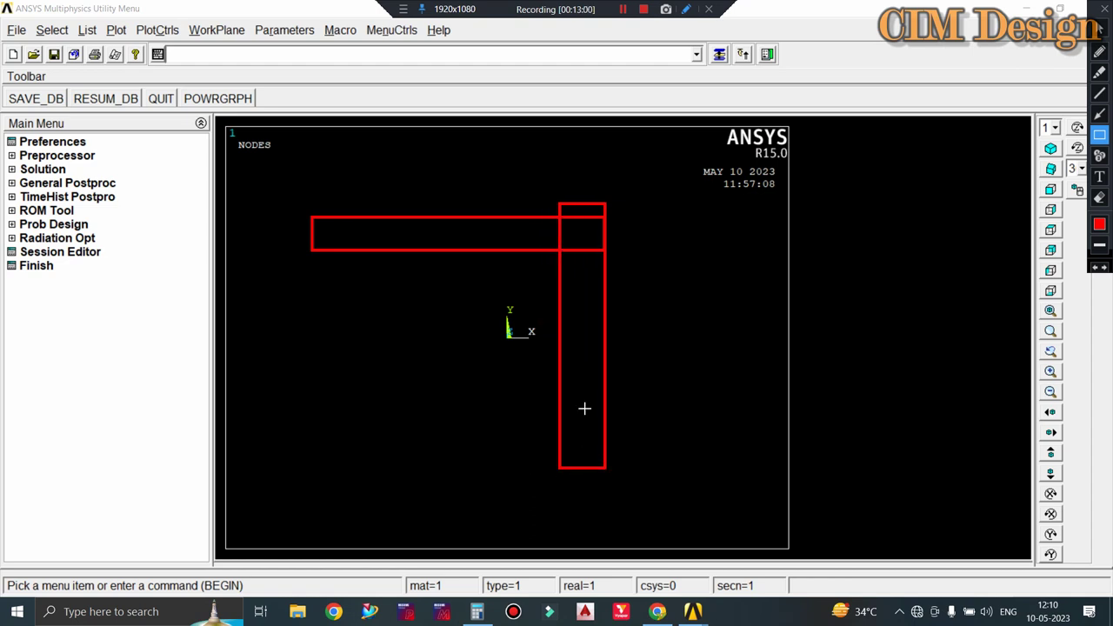
left_click(1099, 136)
left_click_drag(311, 214, 727, 204)
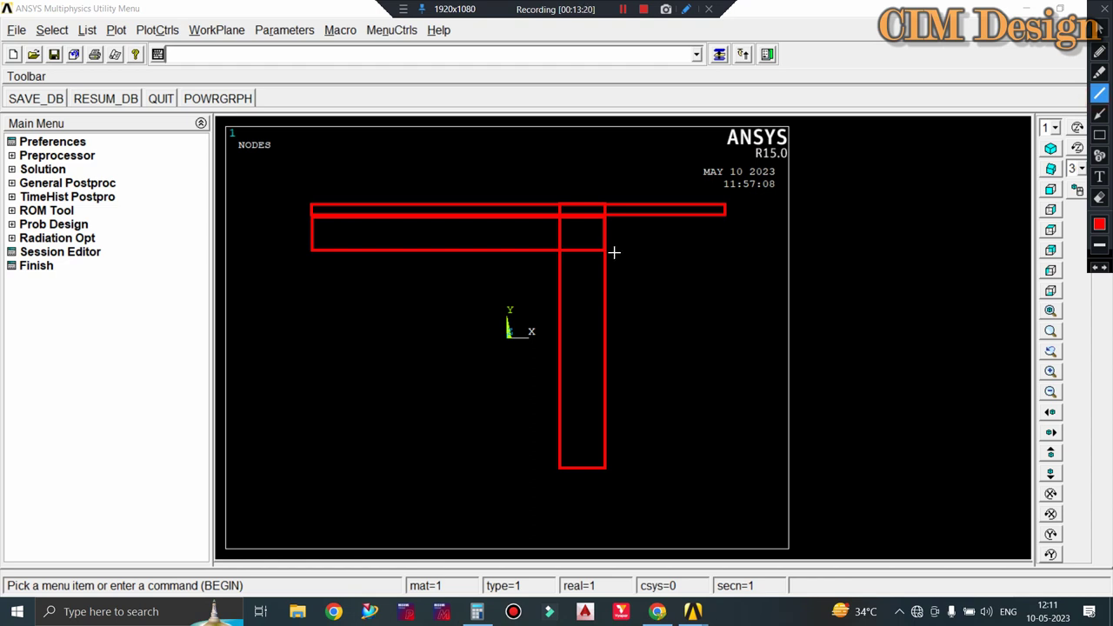
Remove the stray sloped line and extend the flange's bottom edge to the right.
mouse_move(605, 248)
left_mouse_down()
mouse_move(720, 226)
mouse_move(721, 216)
left_mouse_up()
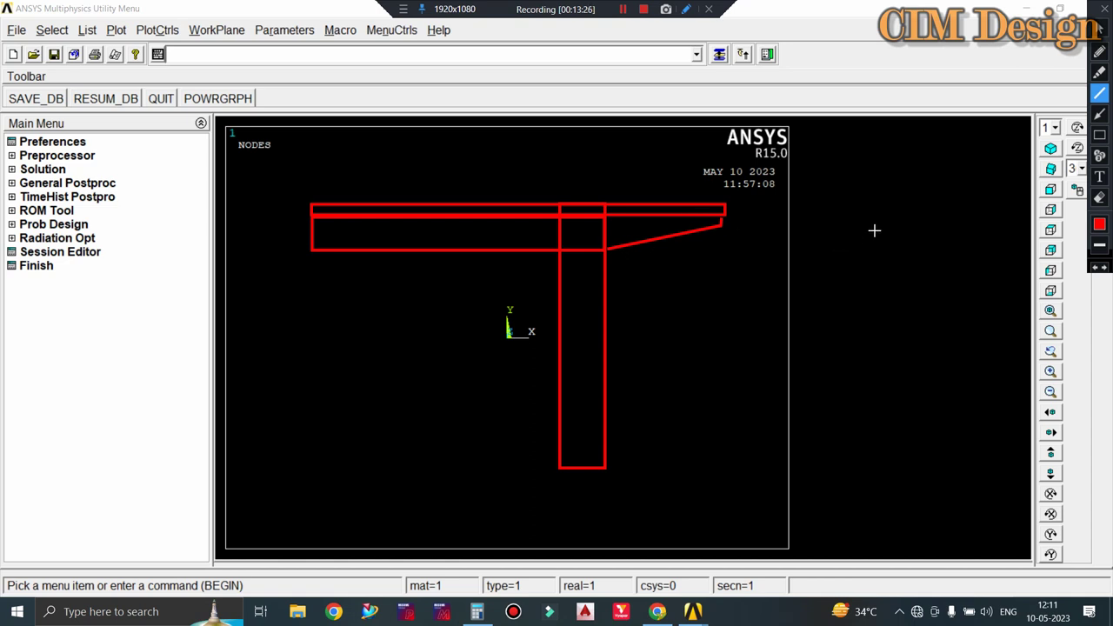
left_click(1094, 267)
left_click(1095, 268)
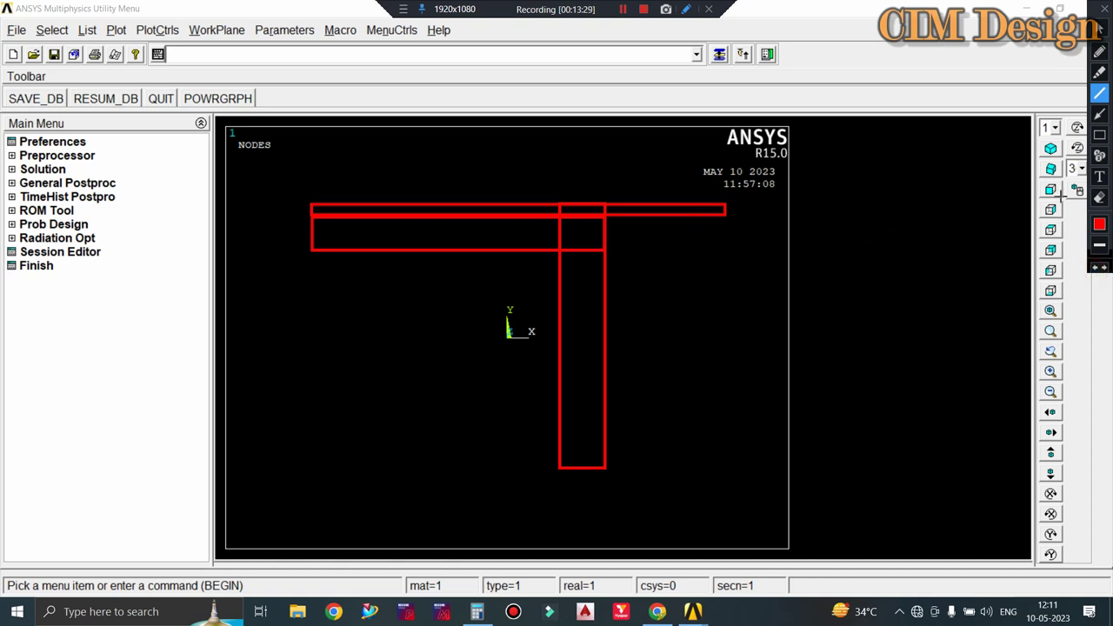
mouse_move(600, 249)
left_mouse_down()
mouse_move(725, 251)
mouse_move(725, 211)
left_mouse_up()
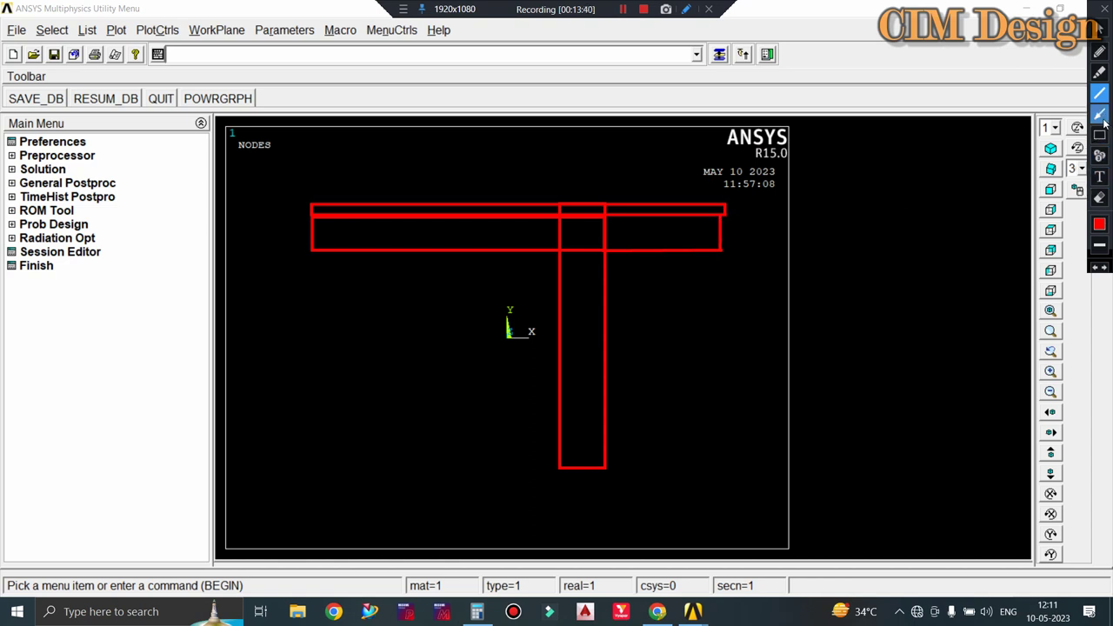
Hatch the flange, add yellow downward load arrows at both its ends, then clear all drawings.
mouse_move(722, 216)
left_mouse_down()
mouse_move(668, 247)
mouse_move(460, 248)
mouse_move(444, 230)
mouse_move(395, 250)
mouse_move(323, 240)
mouse_move(303, 256)
left_mouse_up()
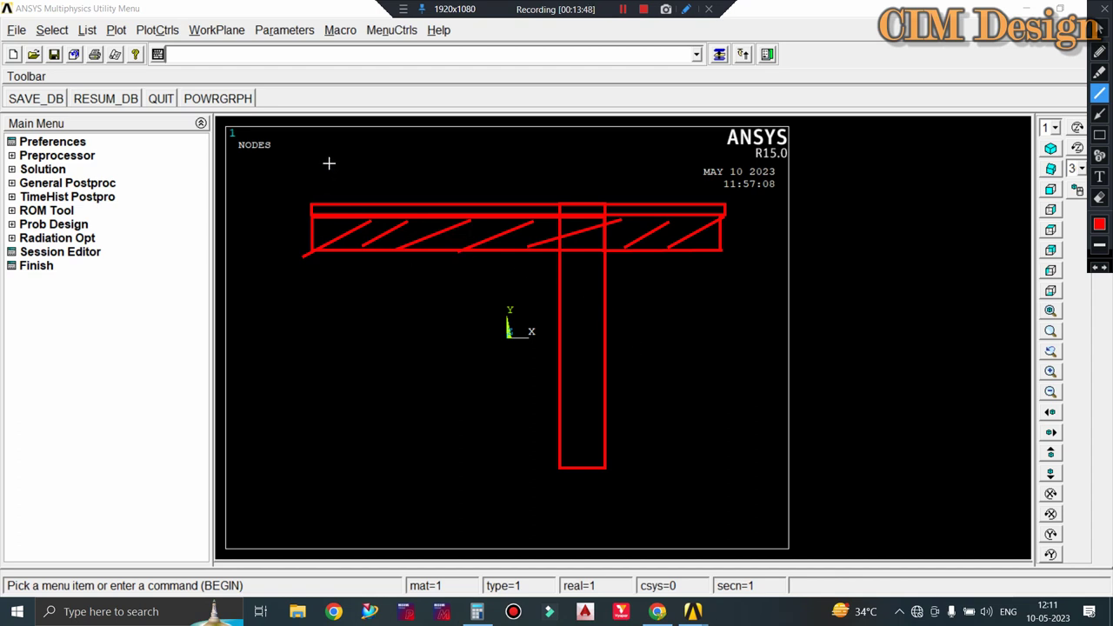
left_click(1100, 114)
left_click_drag(336, 149, 337, 187)
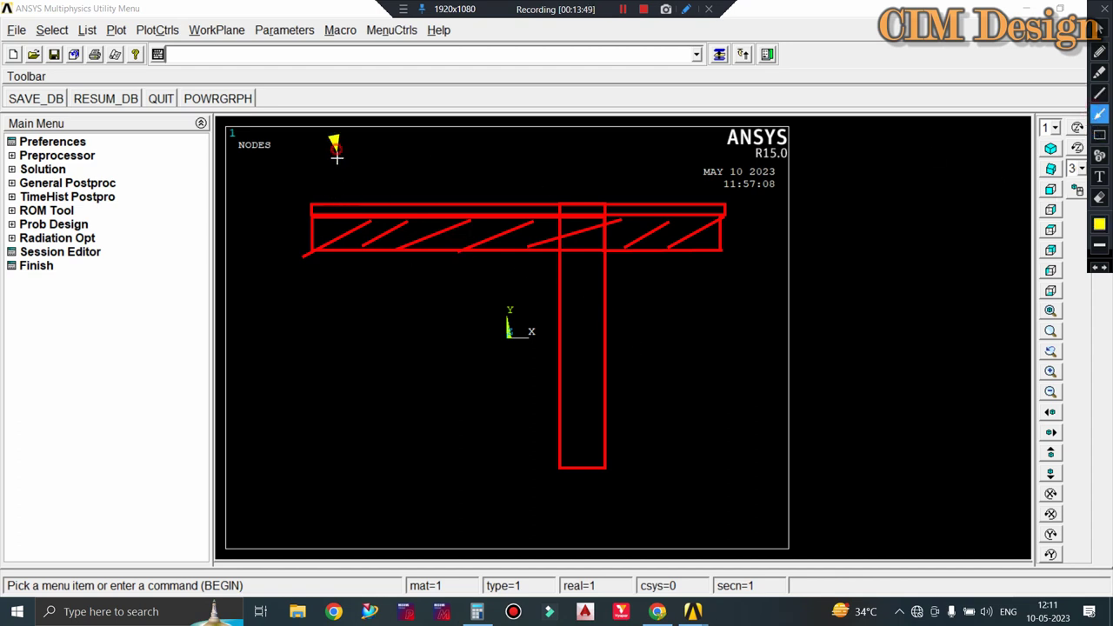
left_click_drag(670, 139, 667, 196)
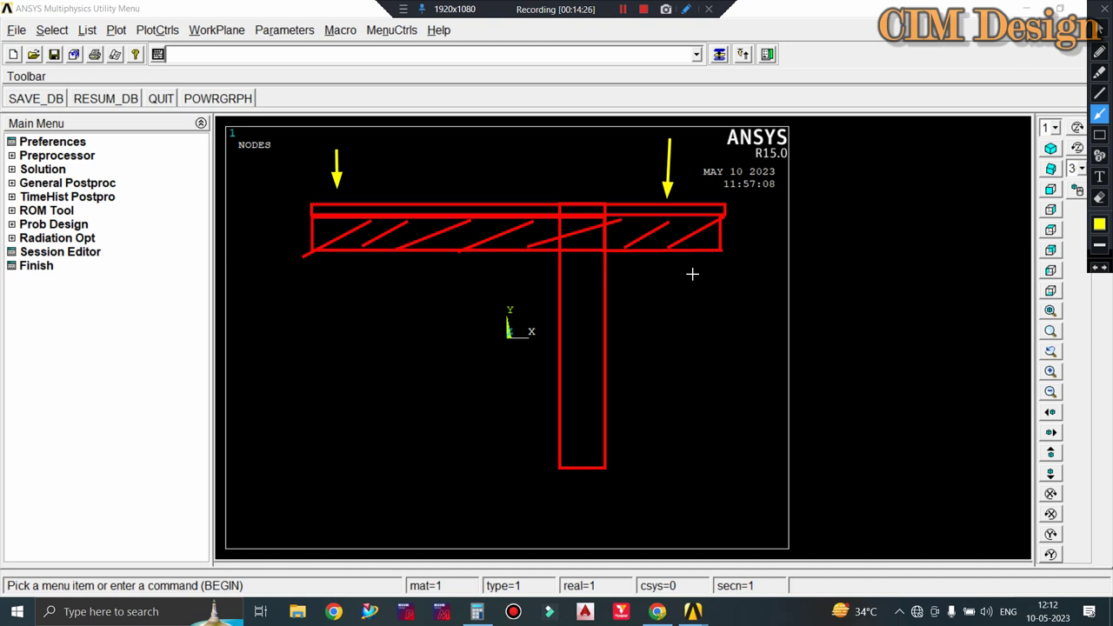
left_click(1101, 26)
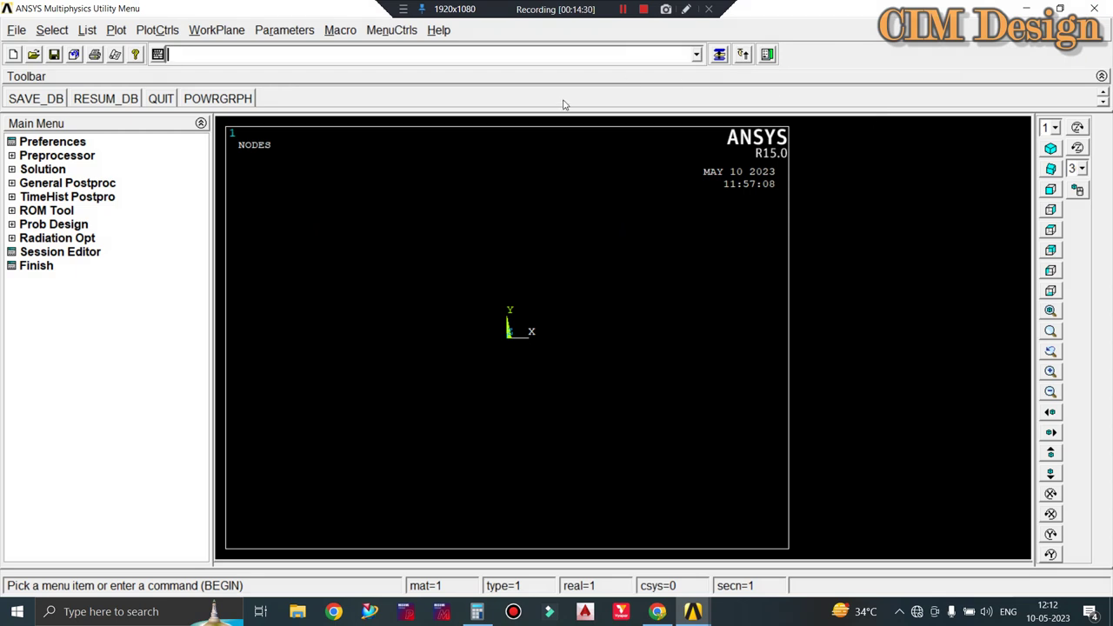
Turn on Bandicam drawing mode and sketch a long thin red beam rectangle.
left_click(403, 10)
left_click(443, 26)
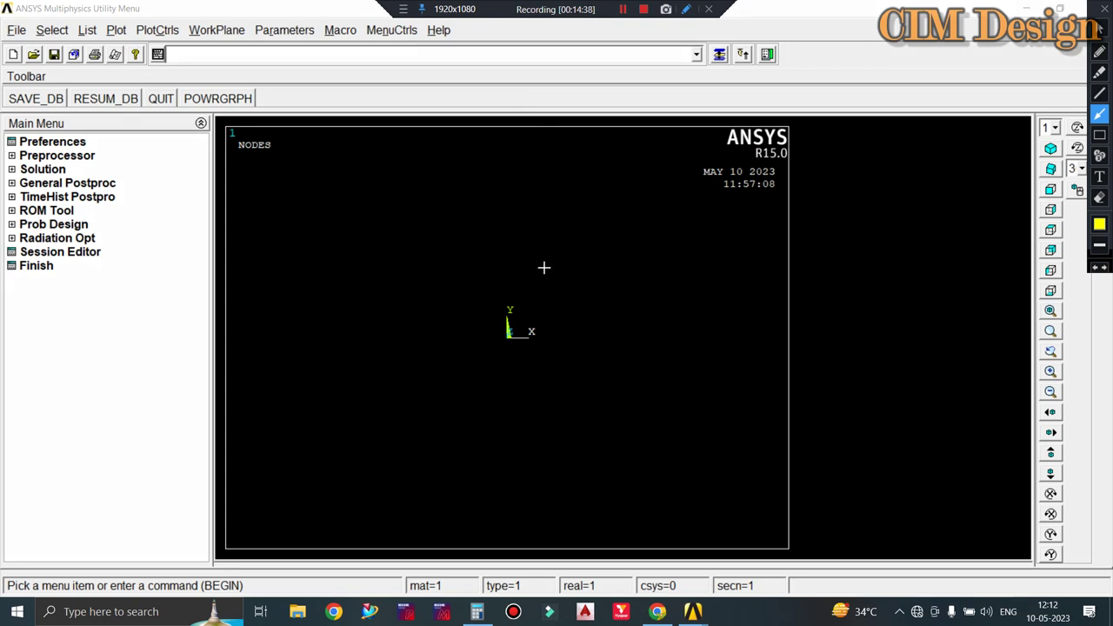
left_click(1098, 135)
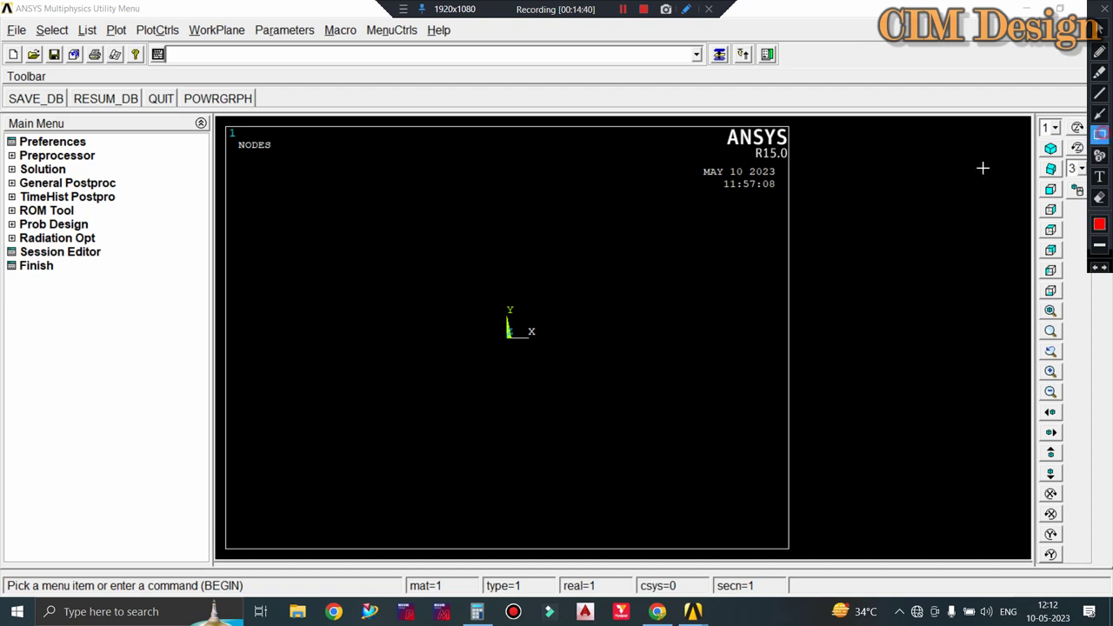
left_click_drag(292, 247, 768, 260)
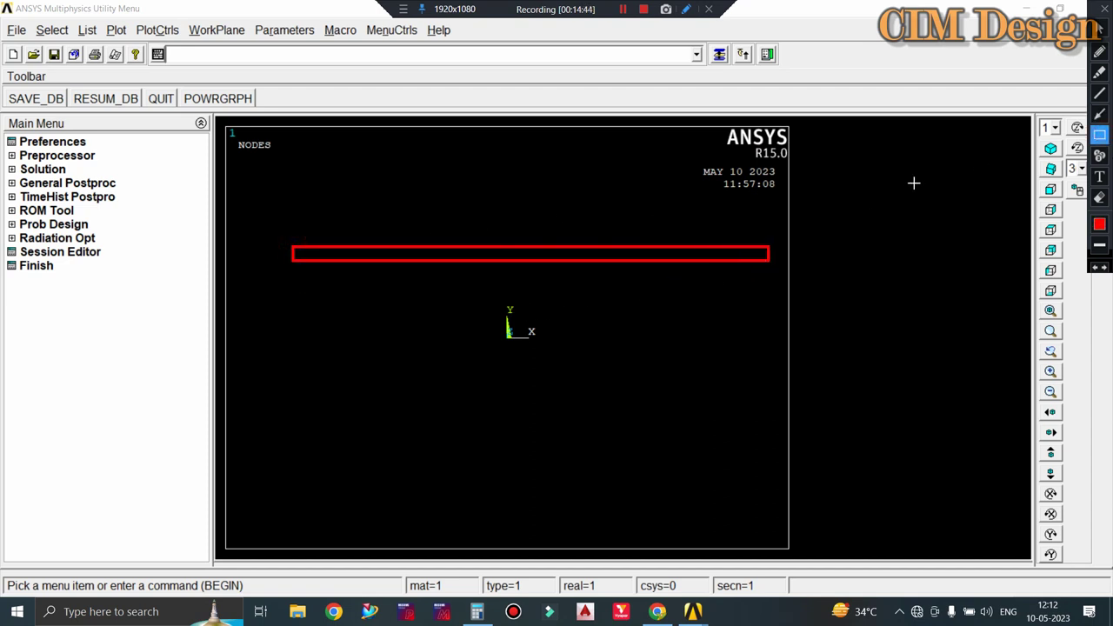
Add yellow downward arrows at both beam ends and a load arrow onto mid-span.
left_click(1099, 114)
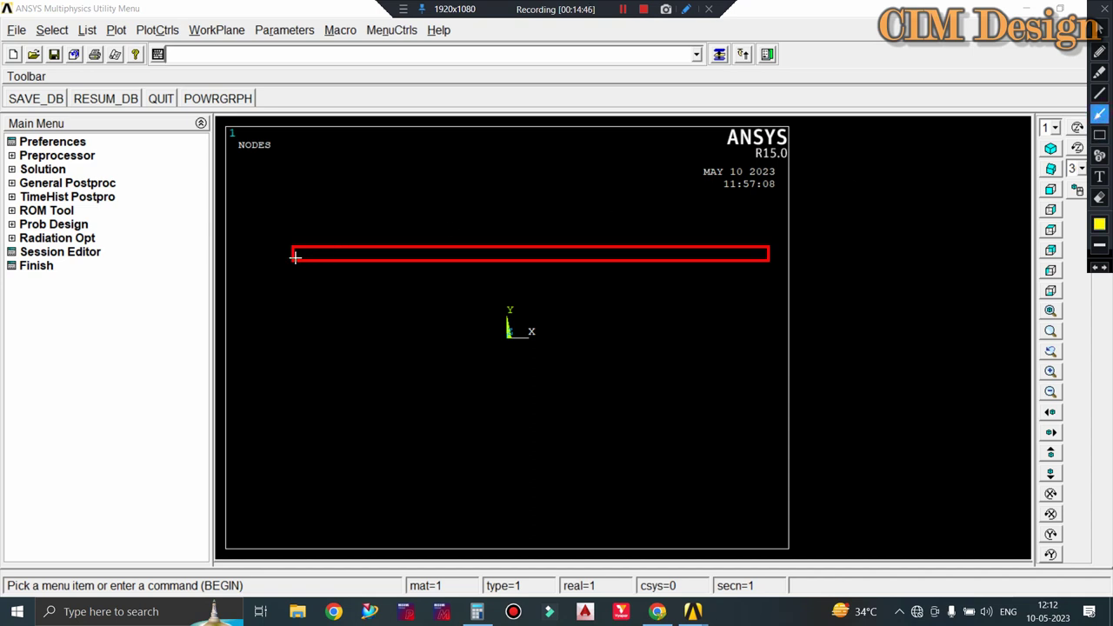
mouse_move(296, 256)
left_mouse_down()
mouse_move(306, 326)
mouse_move(295, 375)
left_mouse_up()
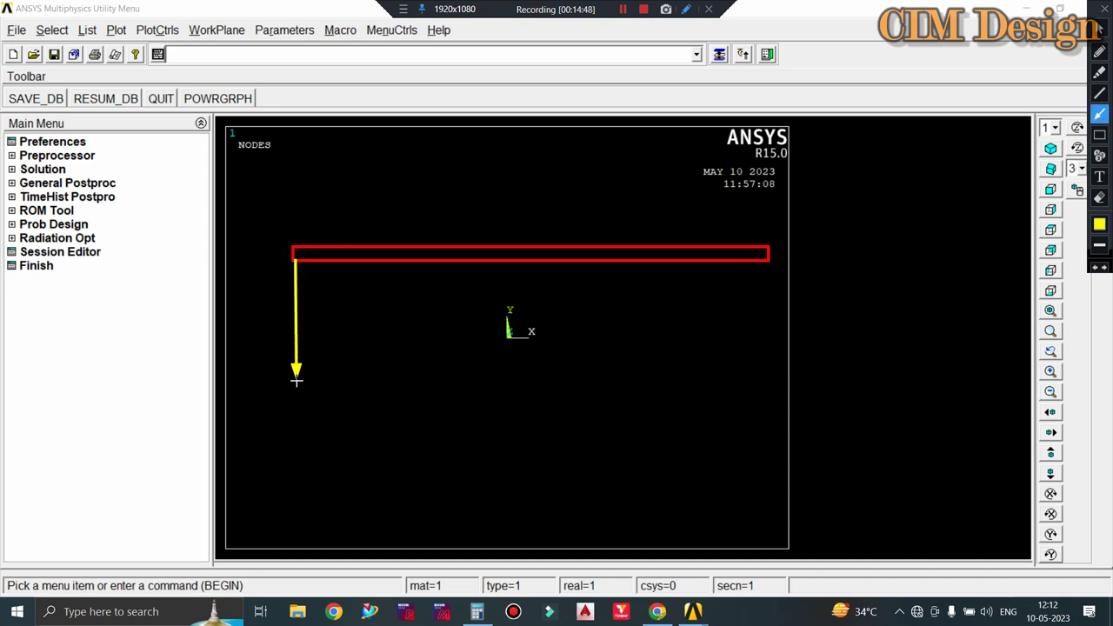
mouse_move(767, 256)
left_mouse_down()
mouse_move(766, 375)
mouse_move(770, 365)
left_mouse_up()
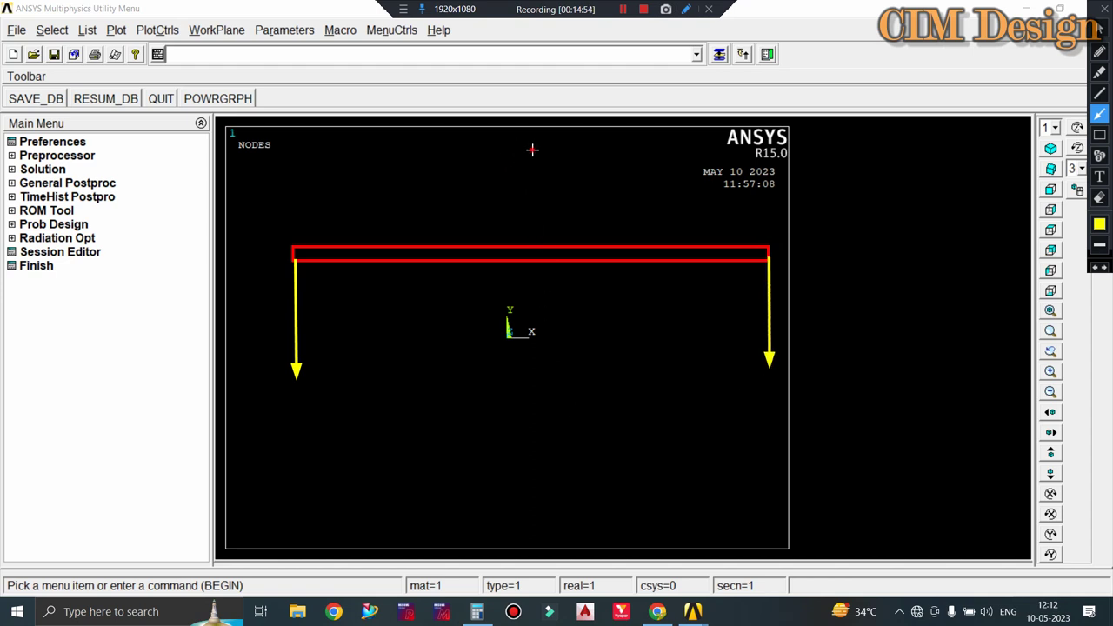
left_click_drag(532, 150, 536, 243)
Label the beam's left end, middle and right end A, B and C.
left_click(1099, 177)
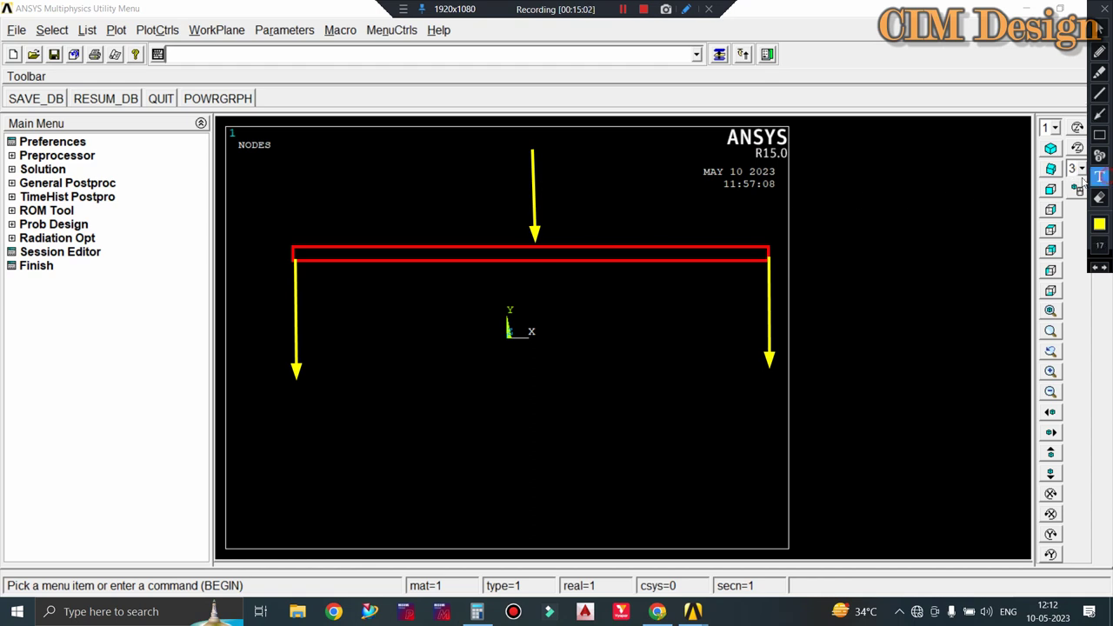
left_click(265, 239)
left_click(464, 305)
left_click(532, 269)
type("B")
left_click(792, 235)
type("C")
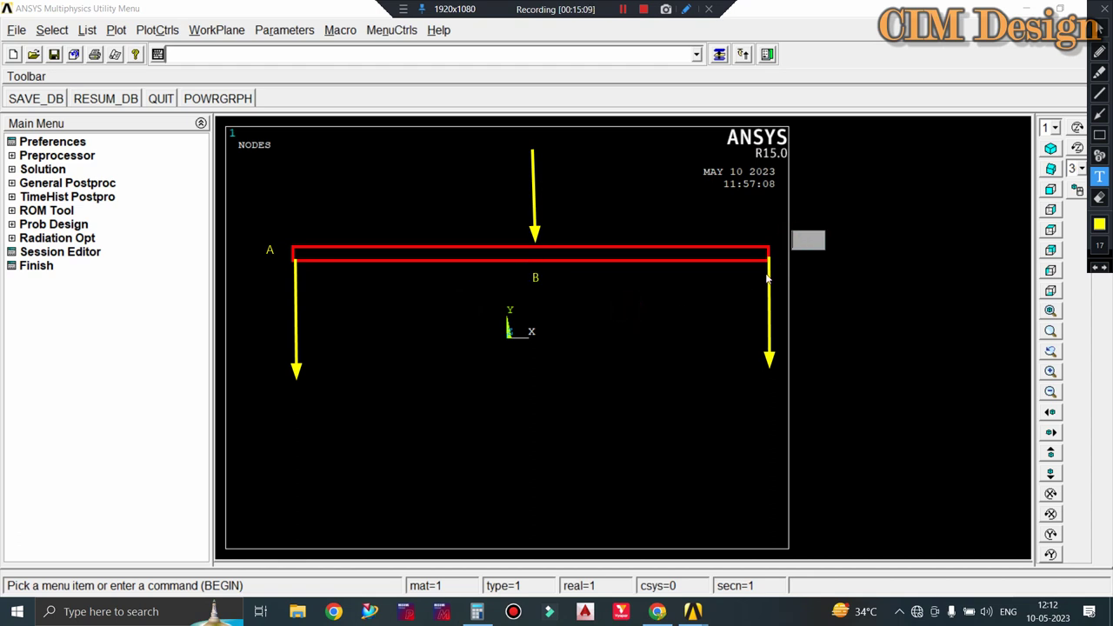
left_click(720, 220)
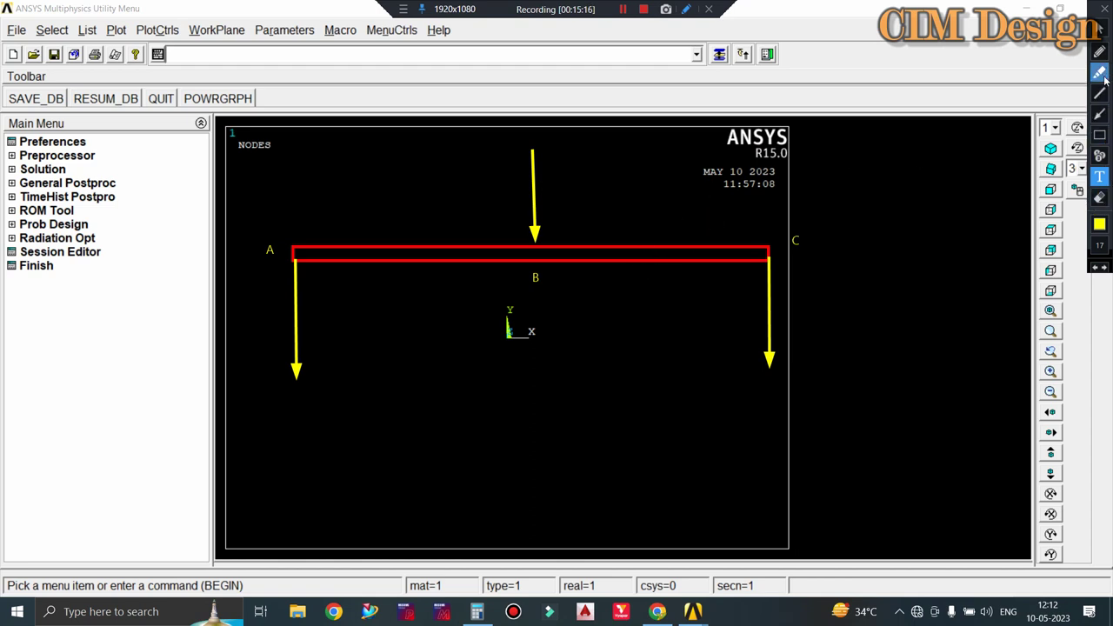
Write the 3000 KG load value above the central load arrow.
left_click(498, 139)
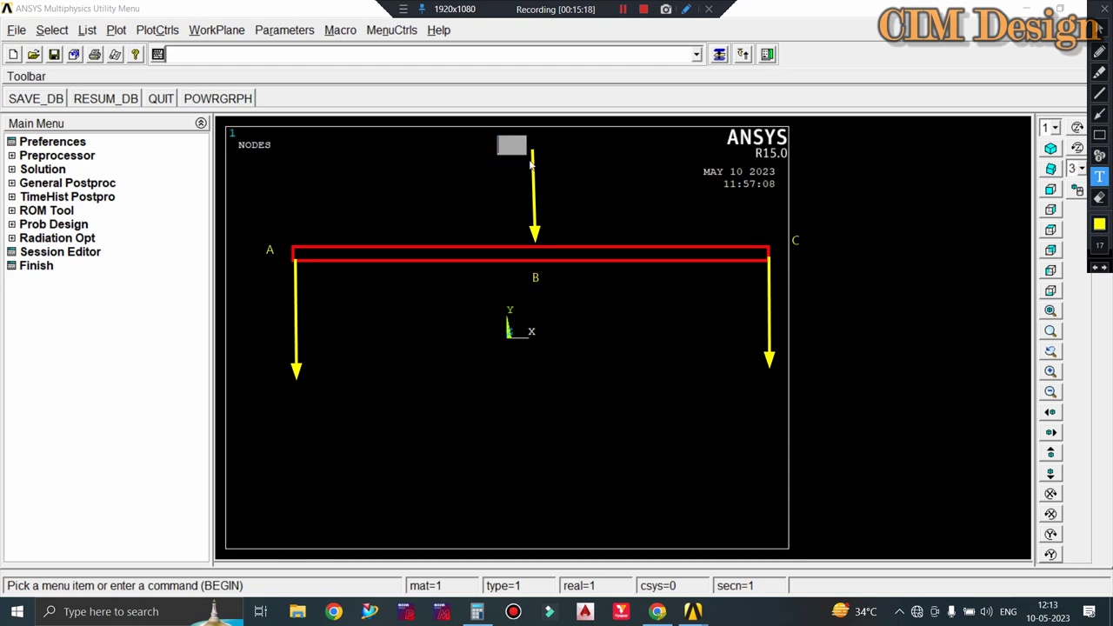
type("4000")
type(" kN")
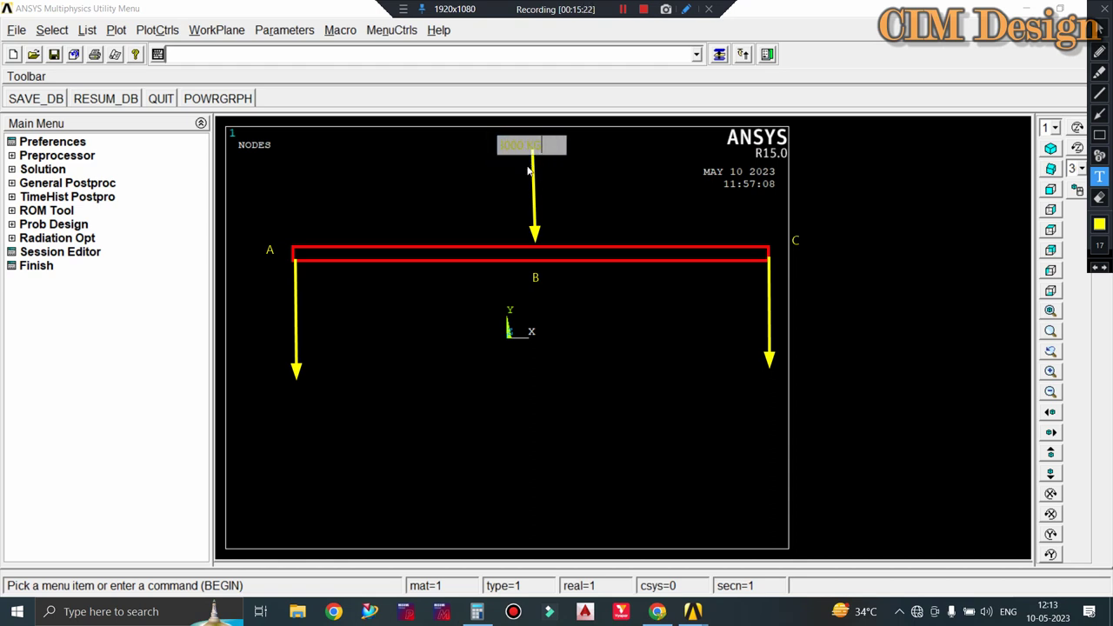
key("Return")
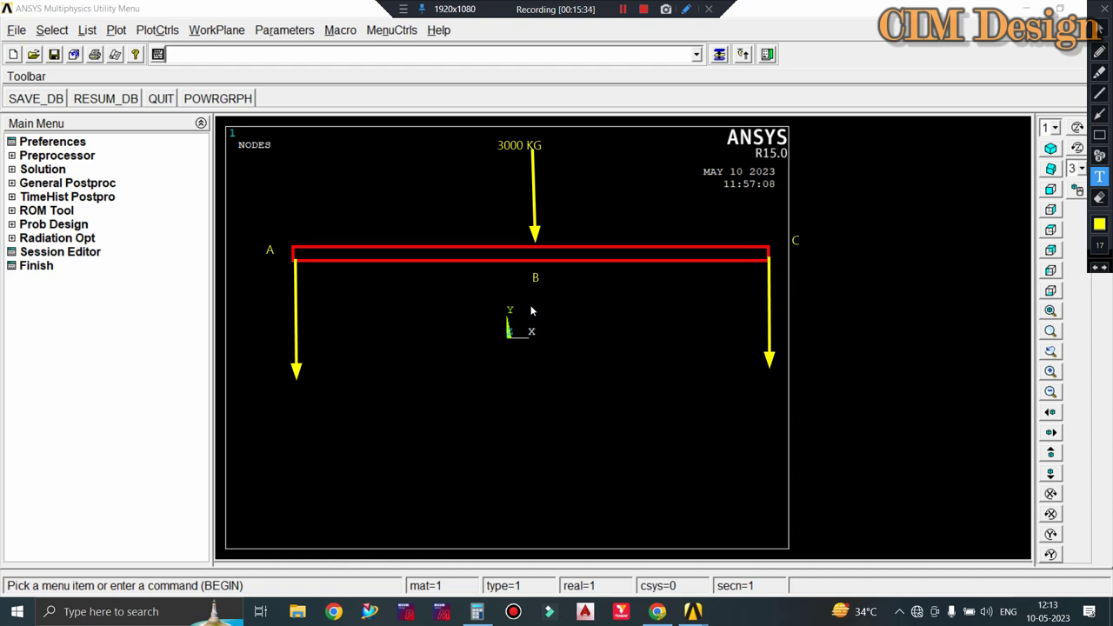
Draw yellow span arrows toward both supports and label the full span 5 M.
left_click(1099, 114)
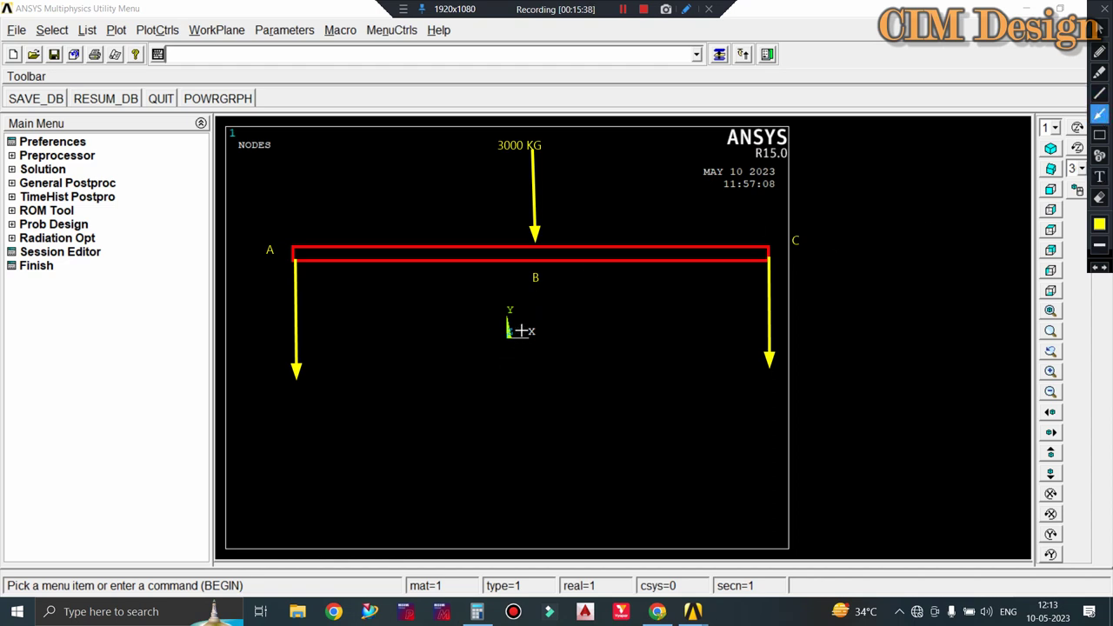
left_click_drag(483, 345, 300, 346)
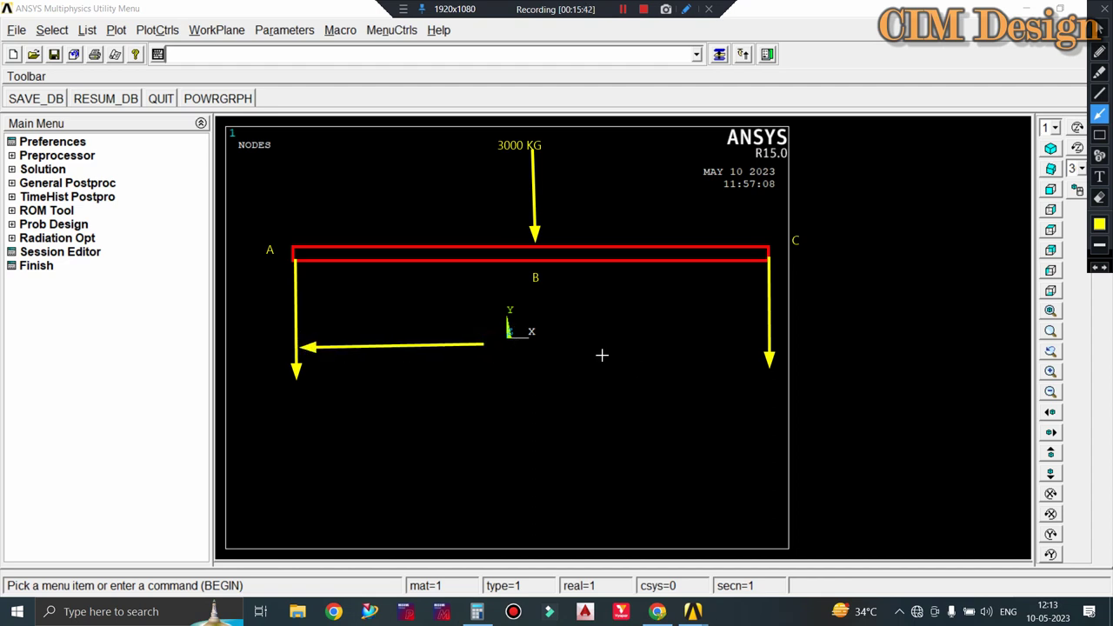
left_click_drag(589, 346, 755, 346)
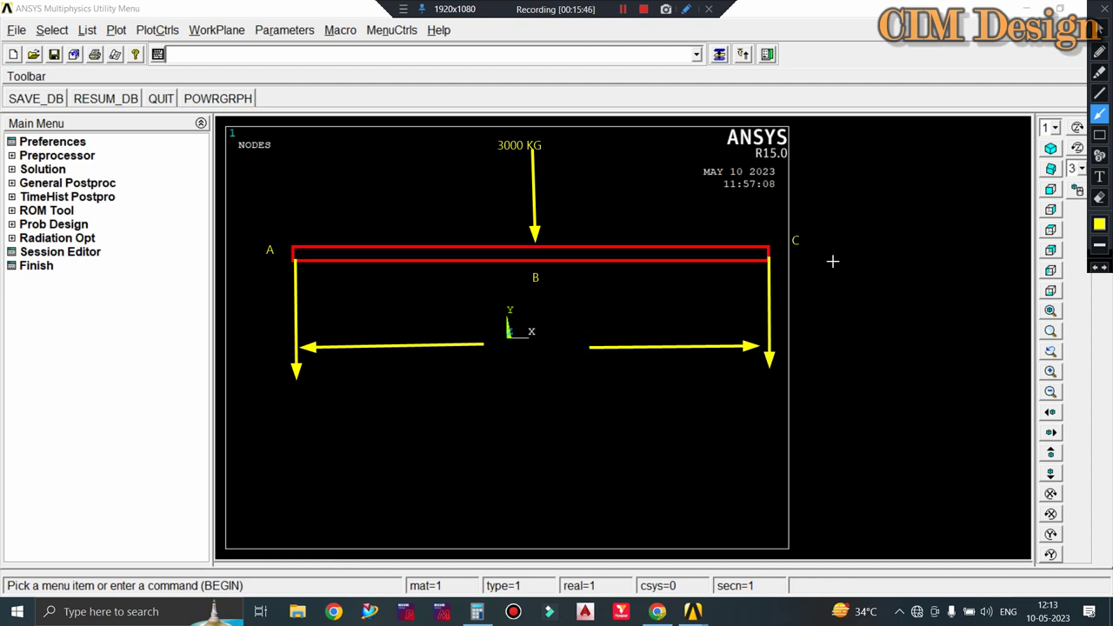
left_click(1099, 177)
left_click(523, 338)
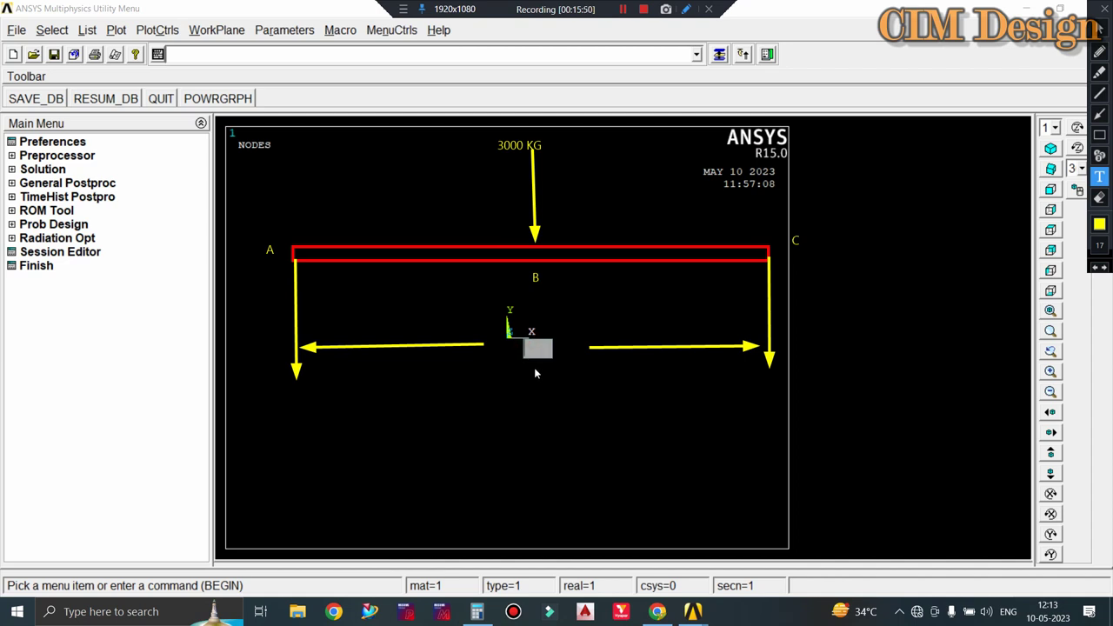
type("5 M")
left_click(629, 298)
Label the left and right half-spans 2.5 M each.
type("2.5")
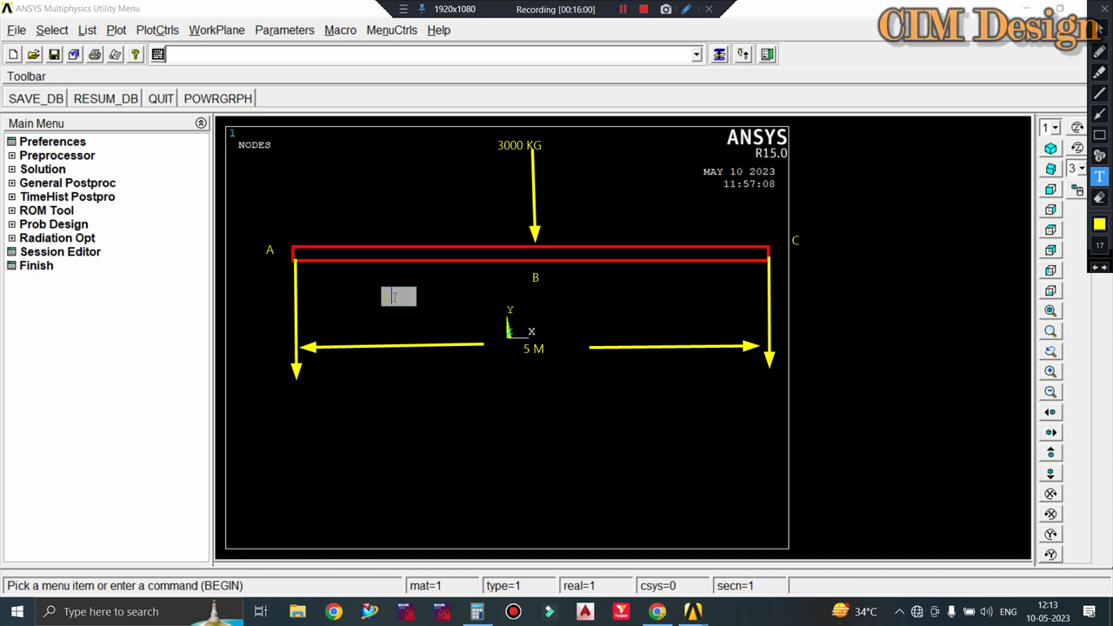
type(" M")
left_click(446, 270)
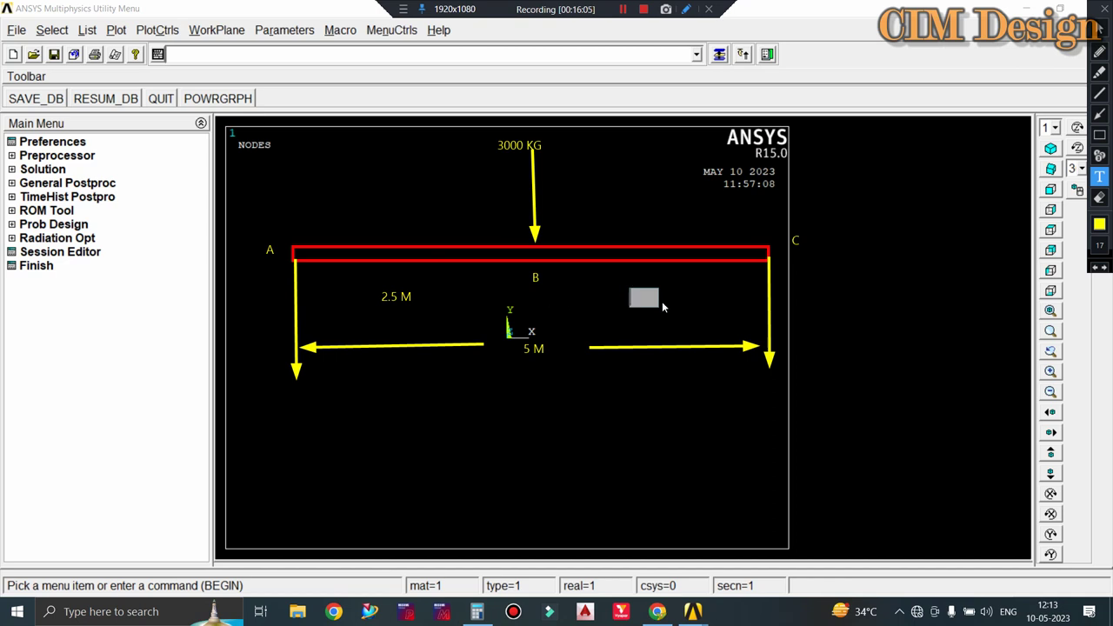
type("2.5")
type(" M")
left_click(636, 277)
left_click(370, 293)
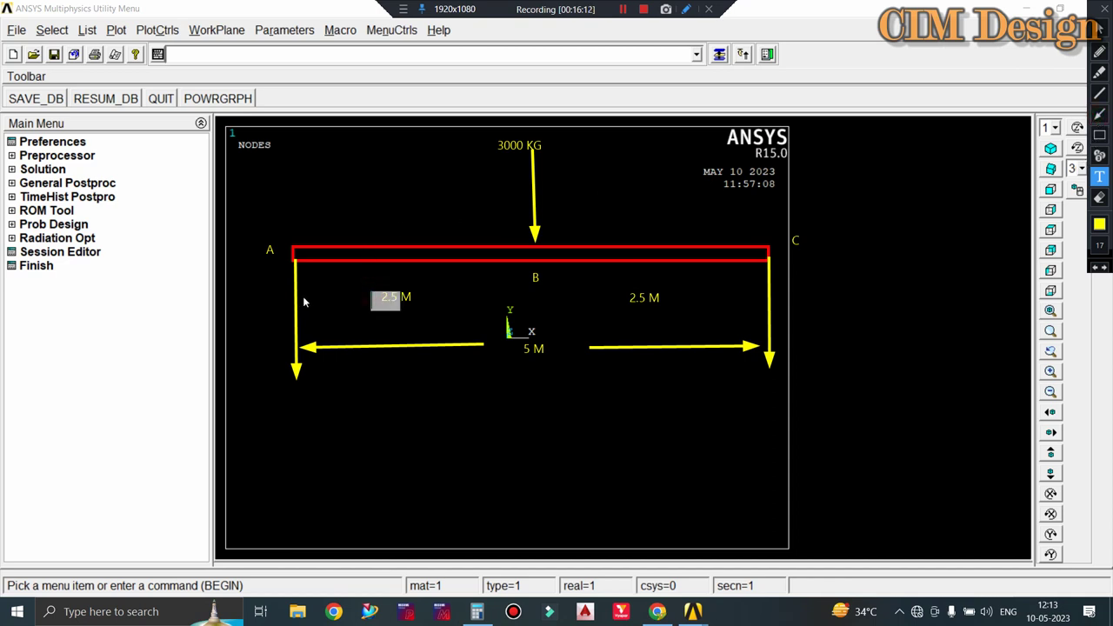
Draw dimension arrows from each 2.5 M label to the beam ends and B, then clear all annotations.
left_click(1099, 113)
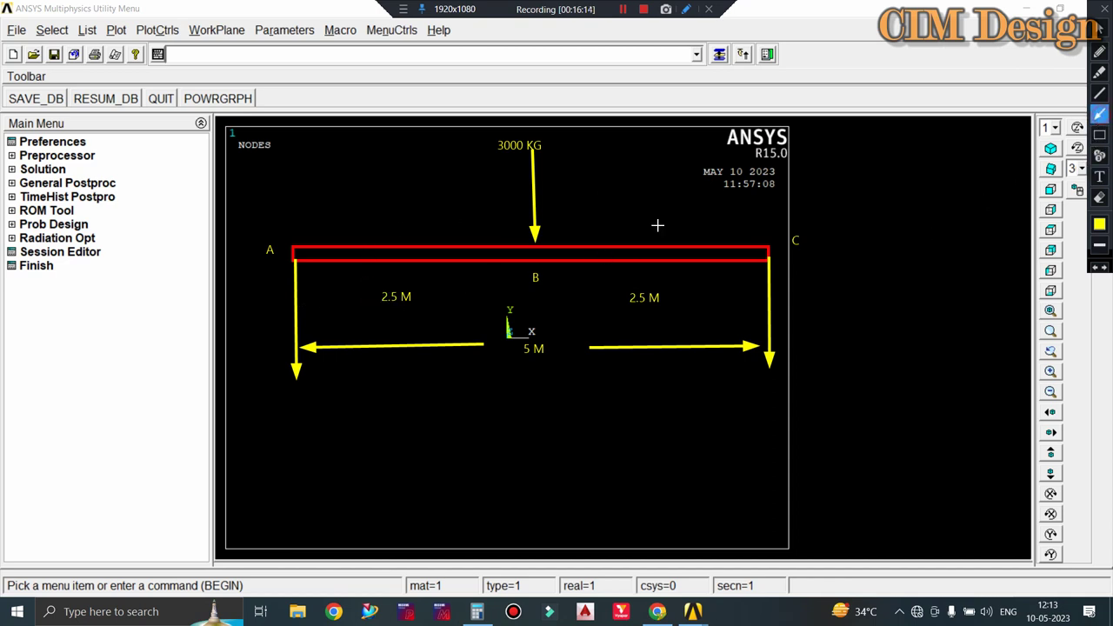
mouse_move(366, 297)
left_mouse_down()
mouse_move(289, 302)
mouse_move(303, 297)
left_mouse_up()
left_click_drag(433, 298, 506, 298)
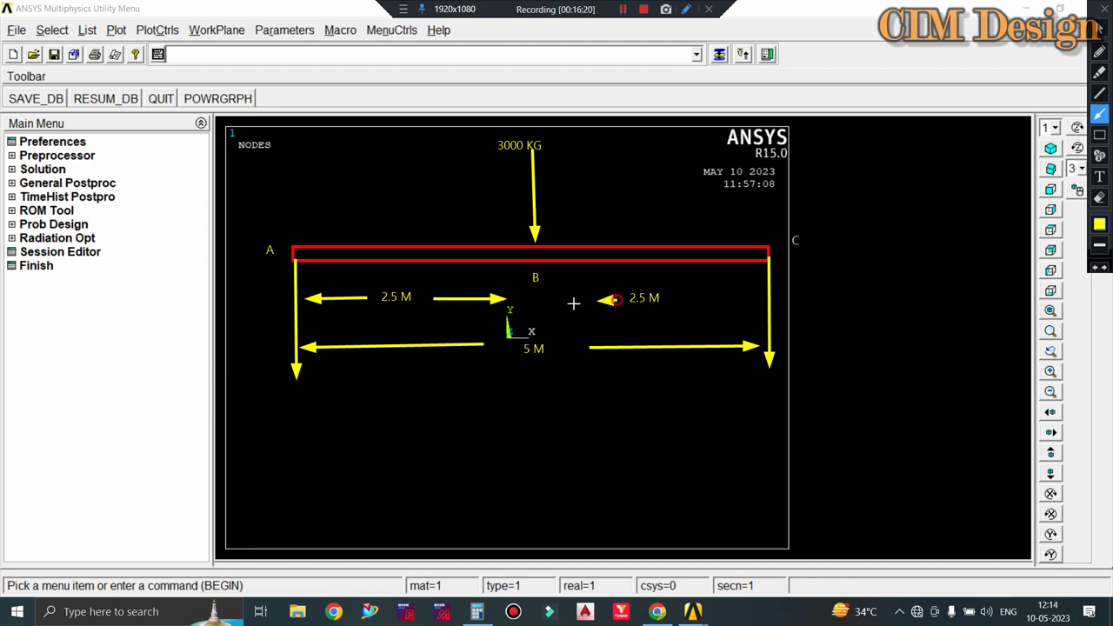
left_click_drag(616, 299, 548, 300)
left_click_drag(693, 298, 760, 298)
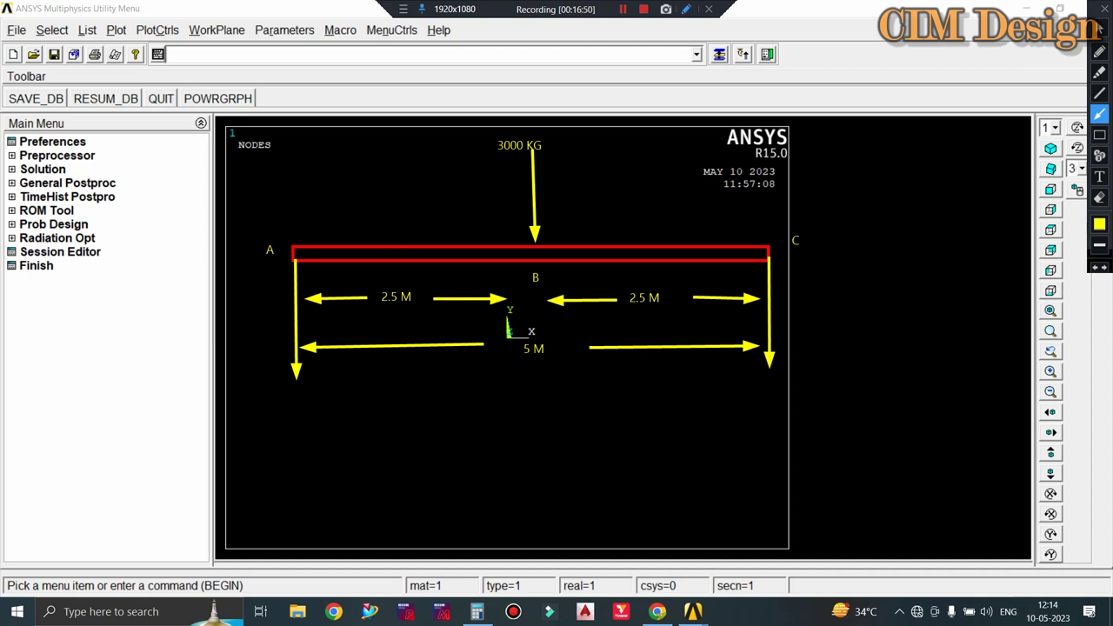
left_click(1104, 10)
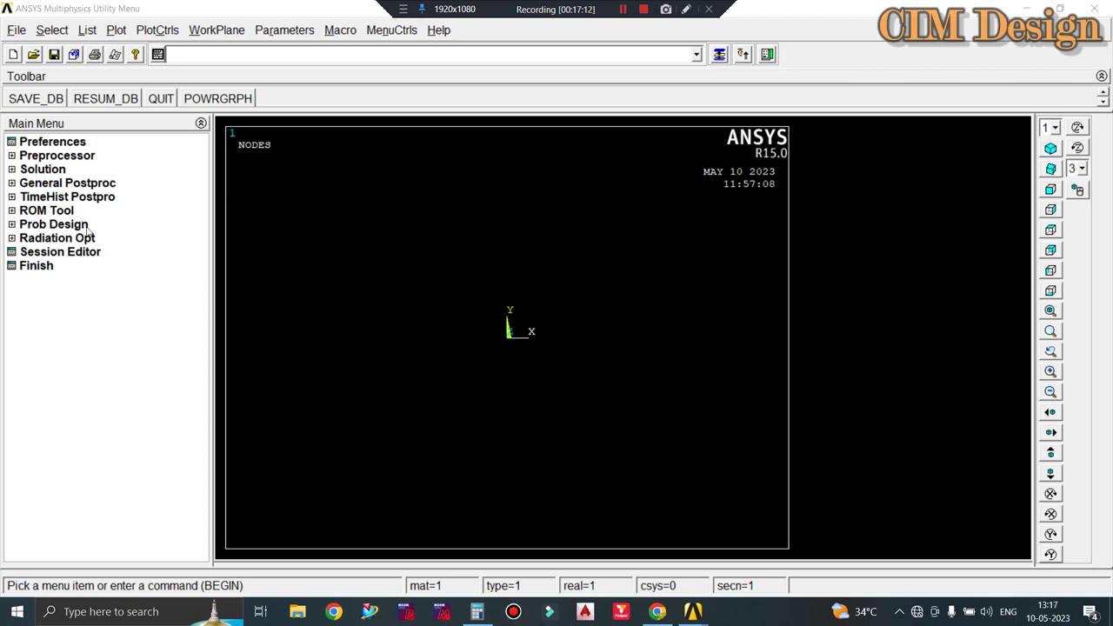
Filter the GUI preferences to Structural only and expand the Preprocessor.
left_click(54, 141)
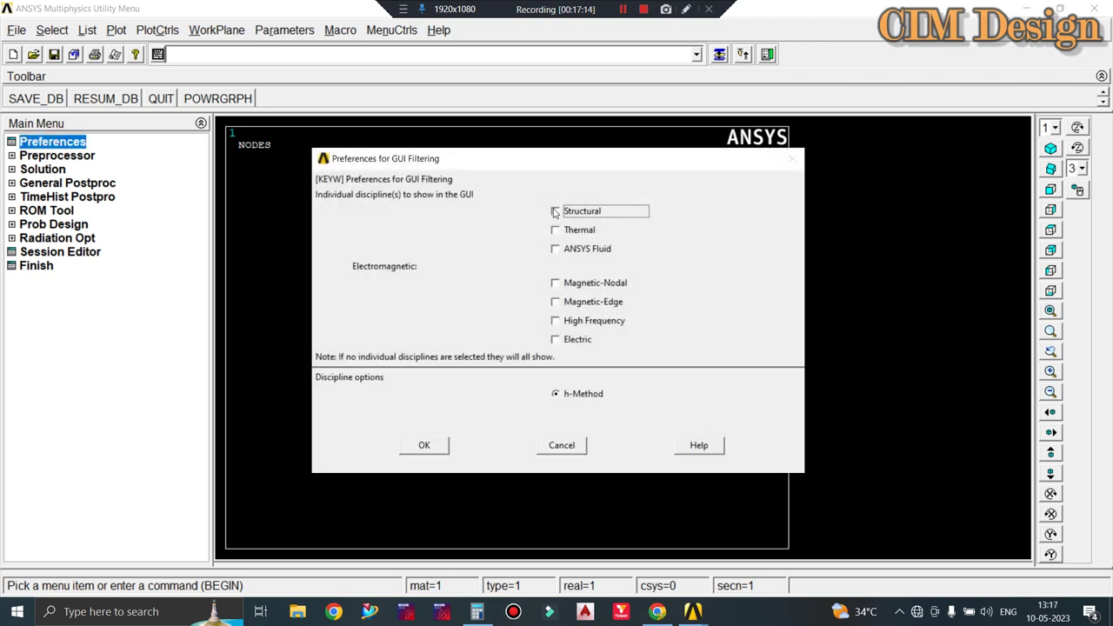
left_click(554, 211)
left_click(423, 447)
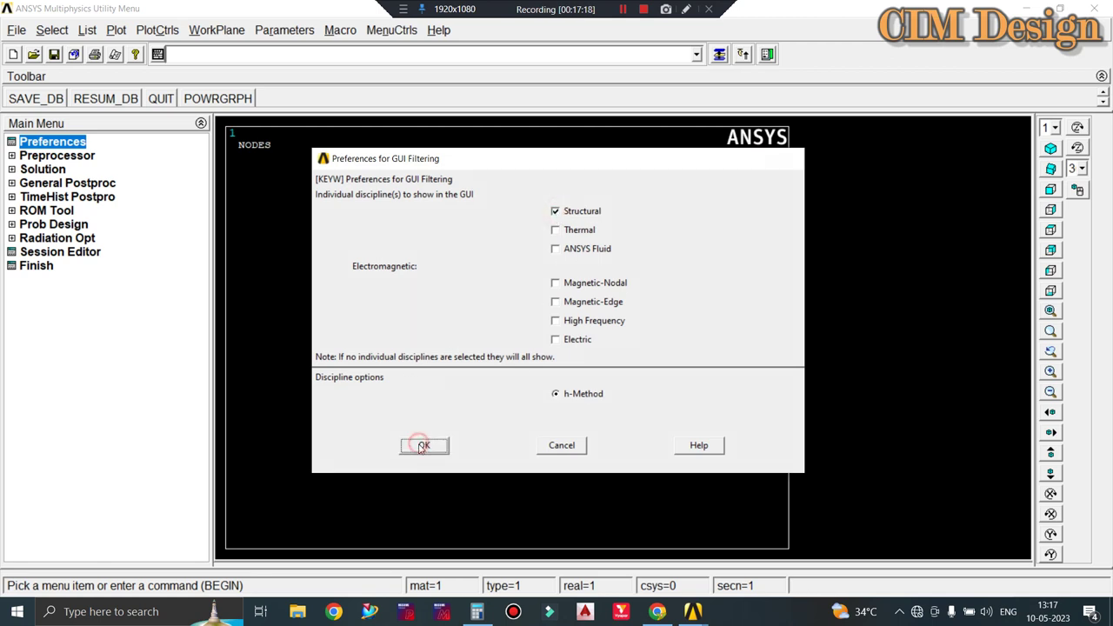
left_click(55, 155)
Add Beam 2 node 188 (BEAM188) as element type 1.
left_click(55, 169)
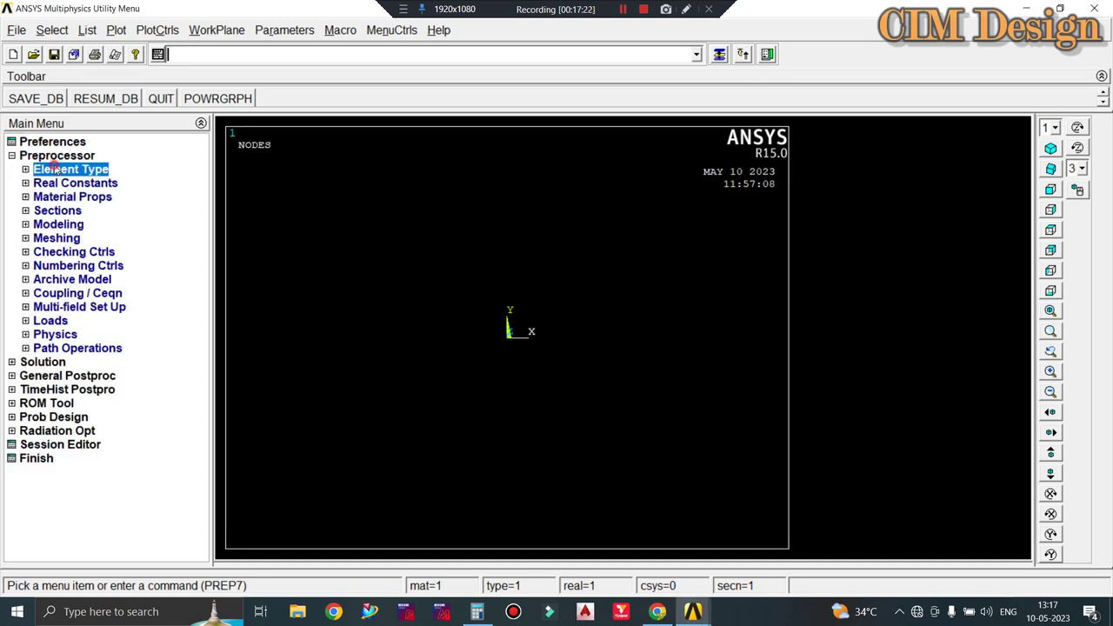
left_click(75, 183)
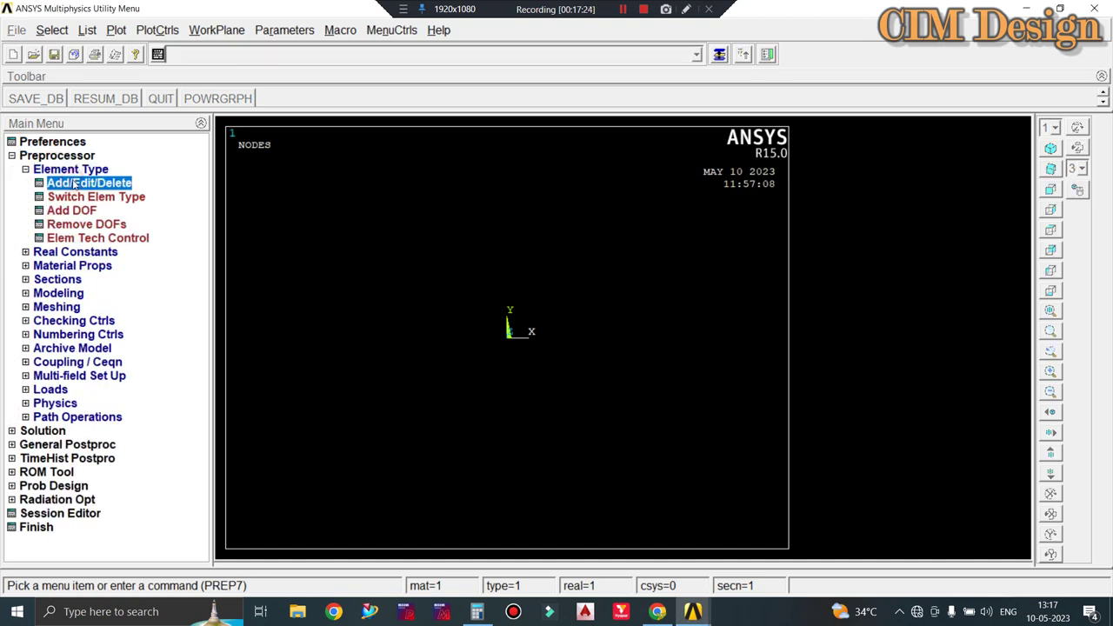
left_click(108, 373)
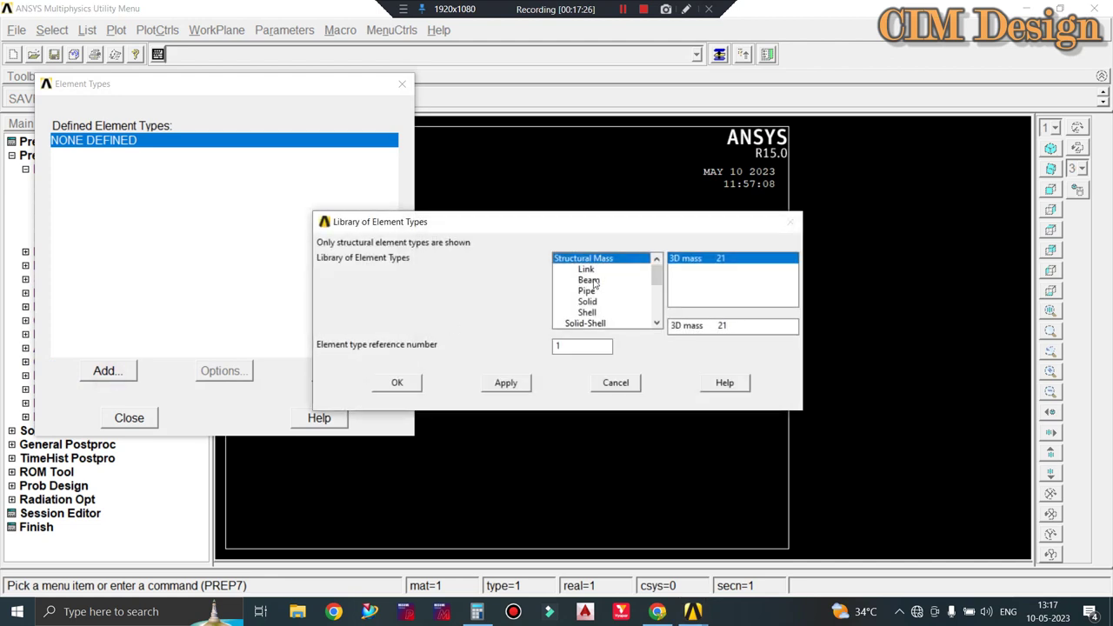
left_click(592, 280)
left_click(691, 269)
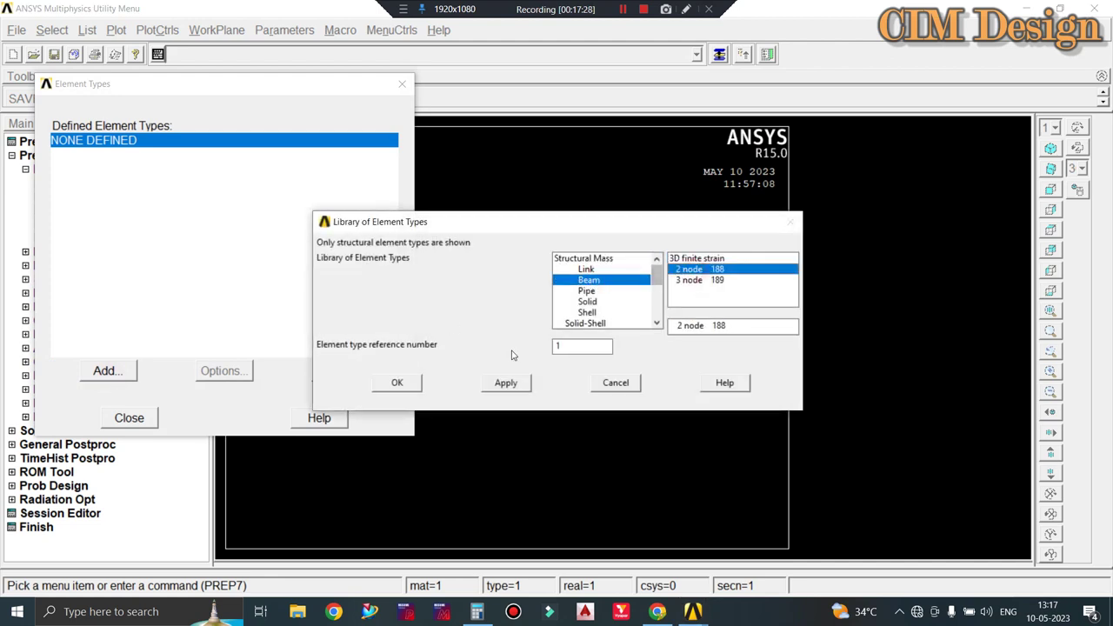
left_click(396, 385)
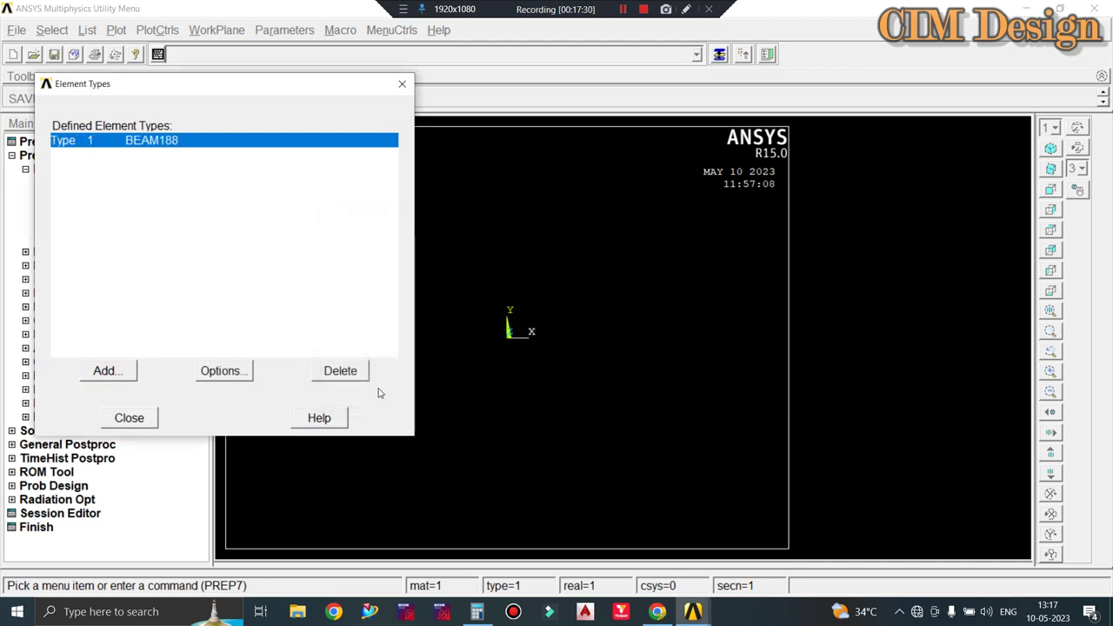
left_click(132, 419)
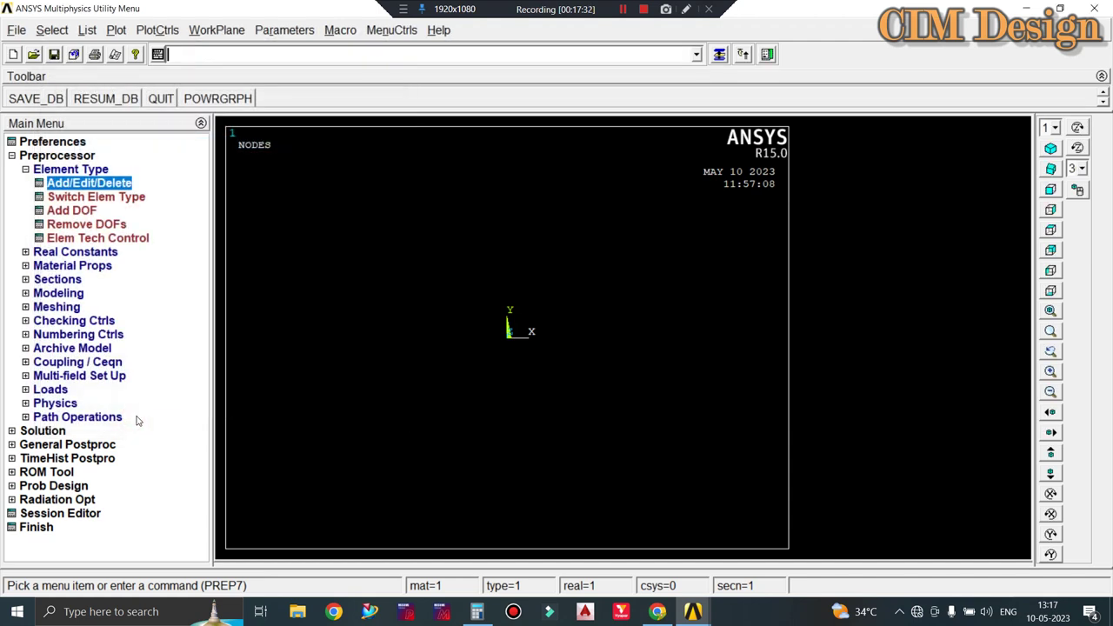
Give material 1 linear elastic isotropic properties EX 200E3 and PRXY 0.3.
left_click(65, 268)
left_click(85, 214)
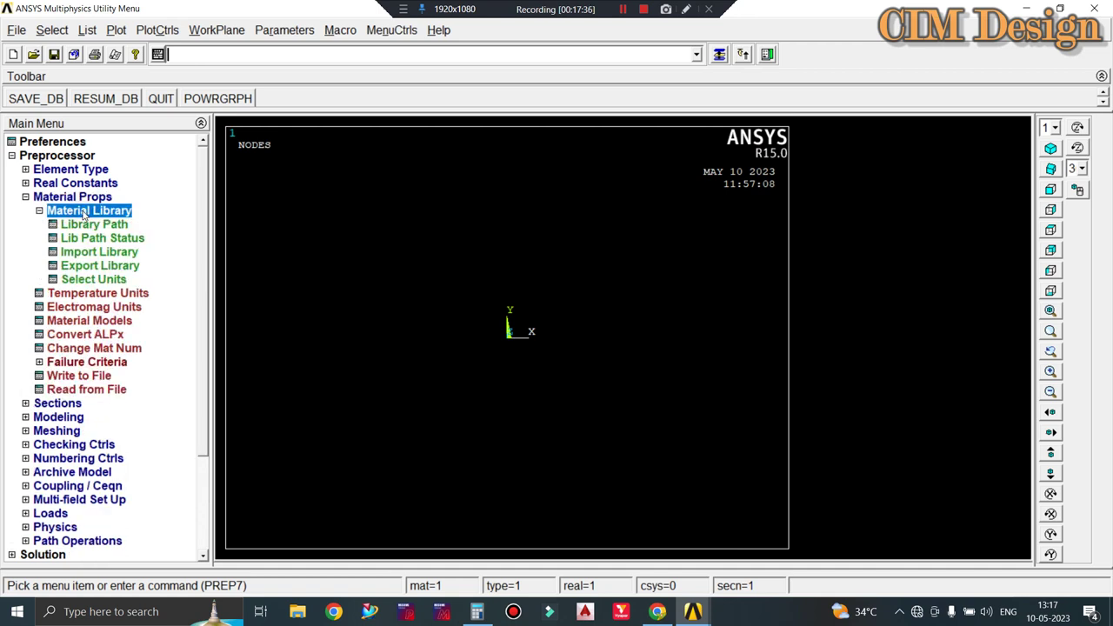
left_click(85, 320)
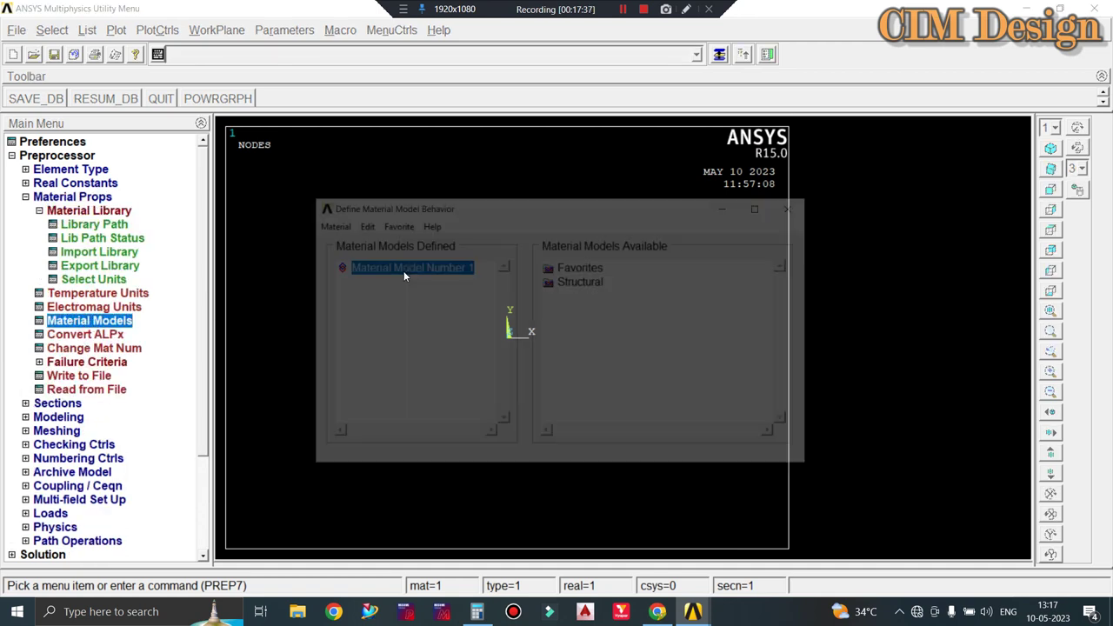
double_click(583, 282)
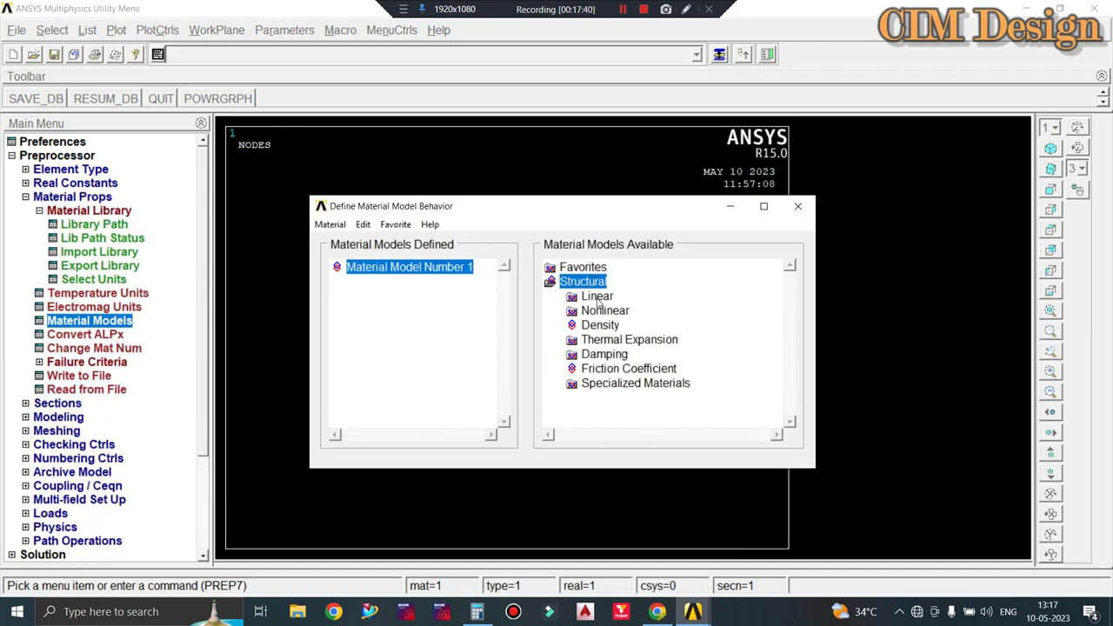
double_click(597, 296)
double_click(619, 310)
double_click(647, 324)
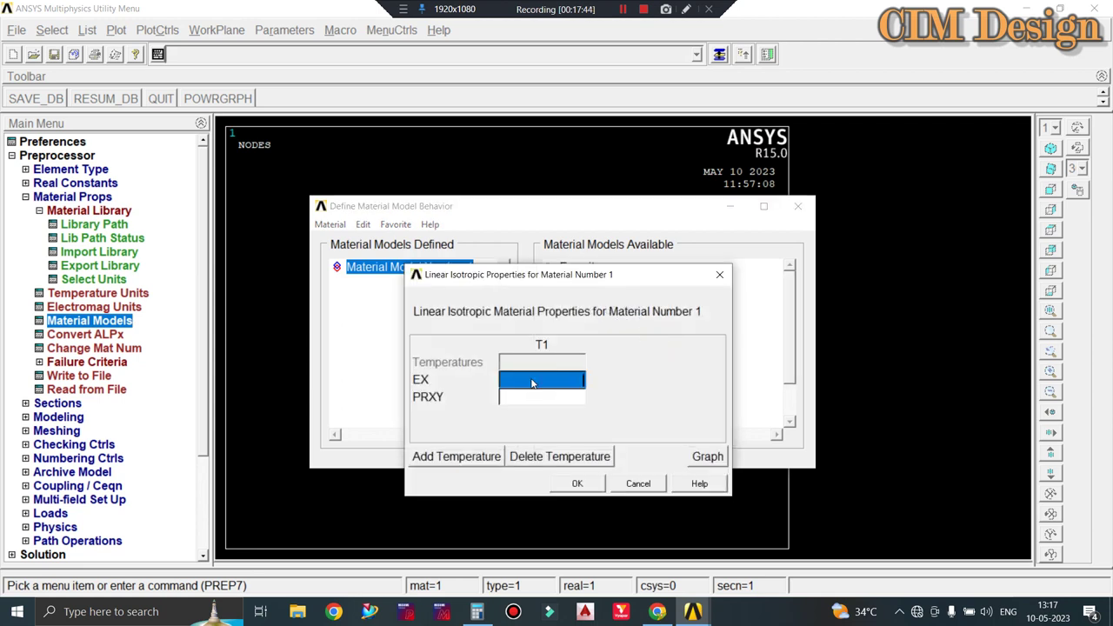
type("200E")
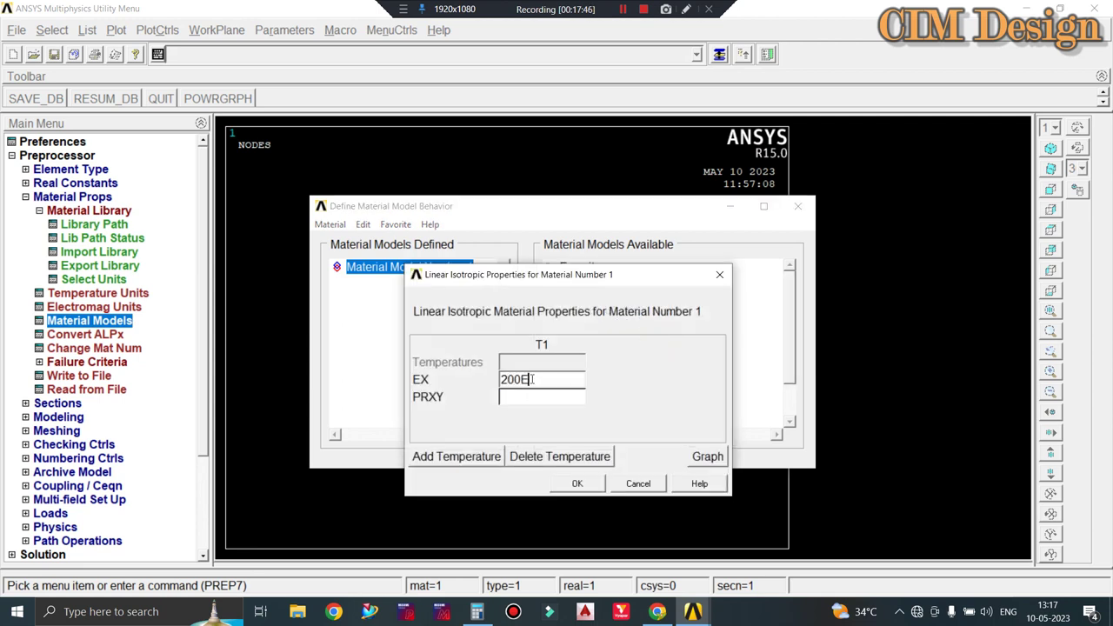
type("3")
left_click(526, 397)
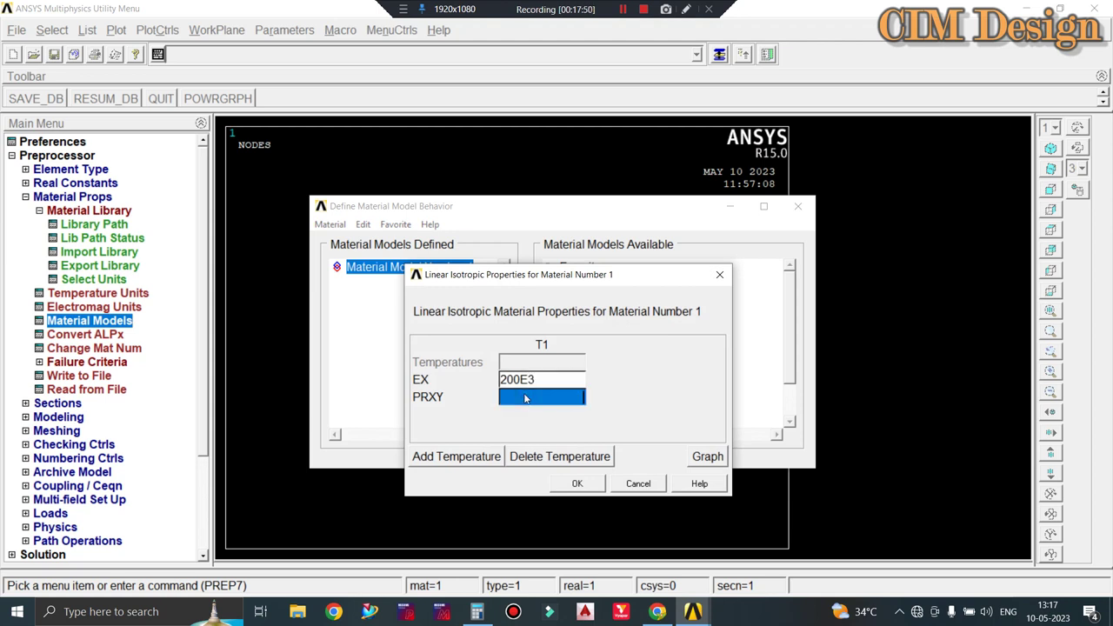
type("0.3")
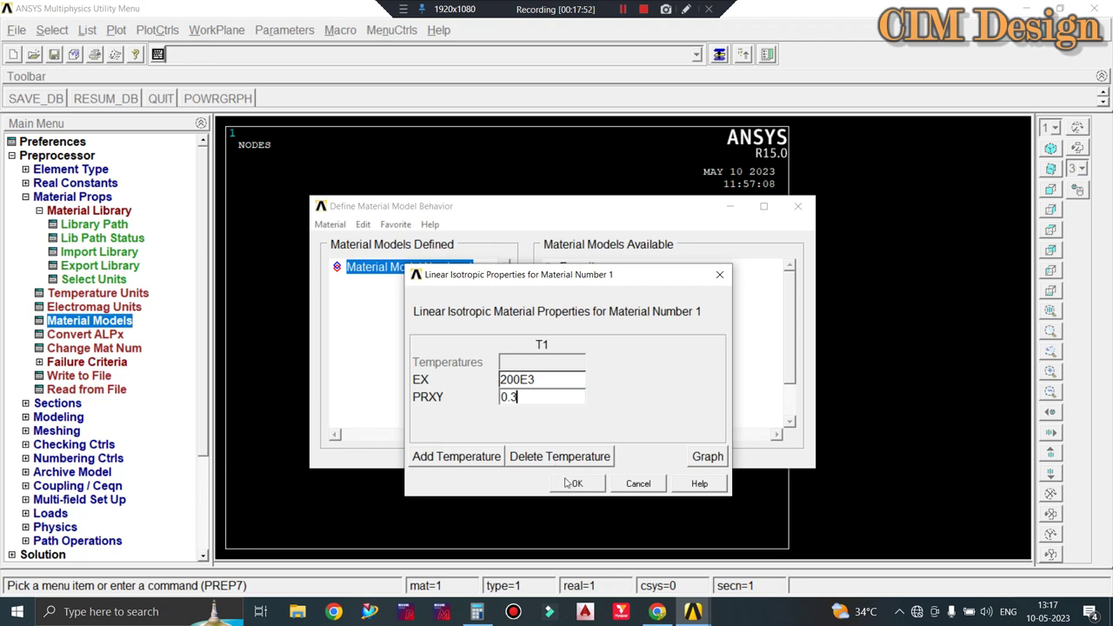
left_click(572, 484)
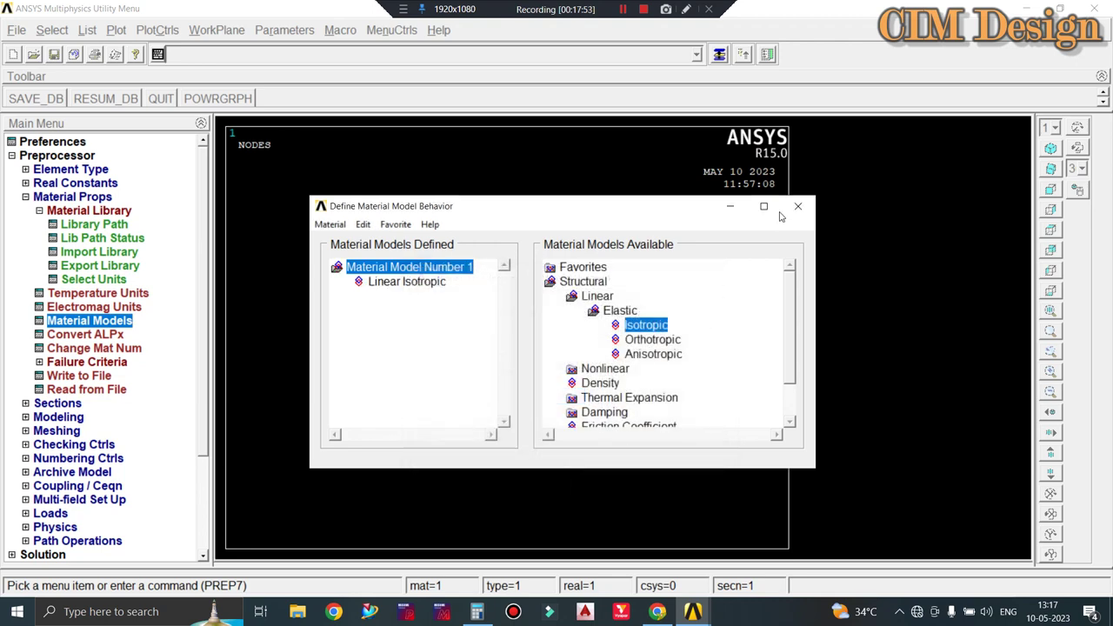
left_click(800, 207)
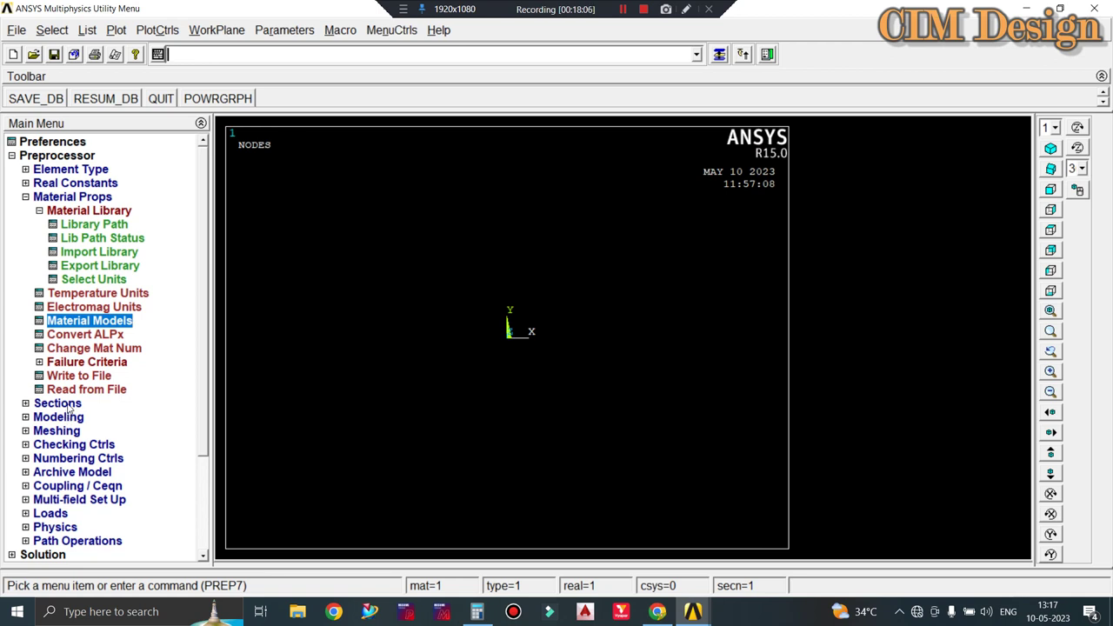
Open the Common Sections beam tool for section 1 with a solid rectangular shape, selecting width B.
left_click(66, 404)
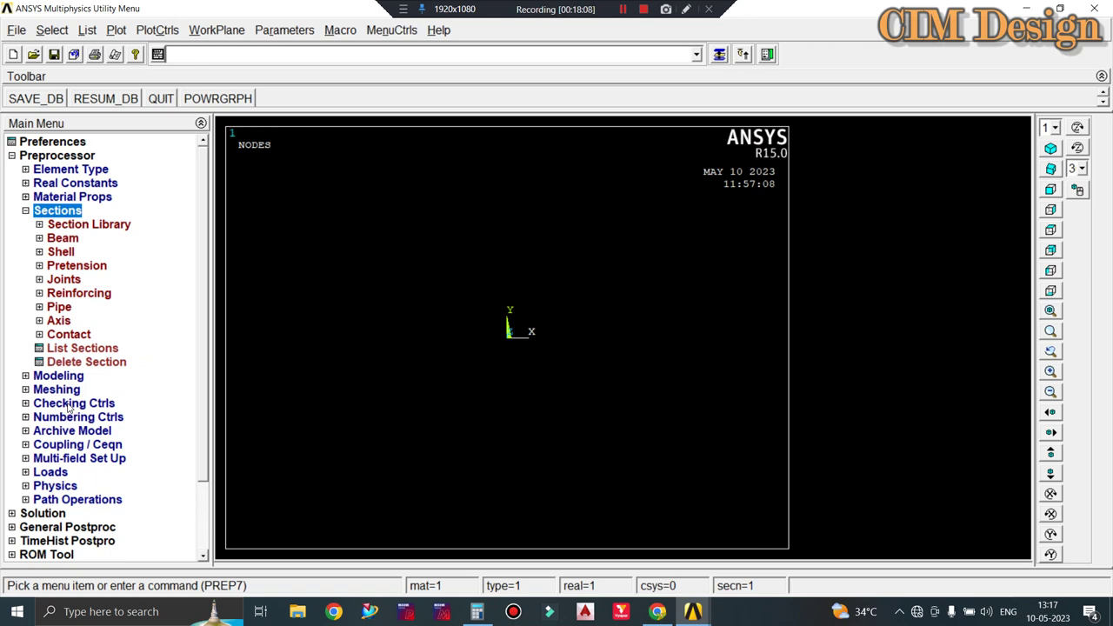
left_click(72, 245)
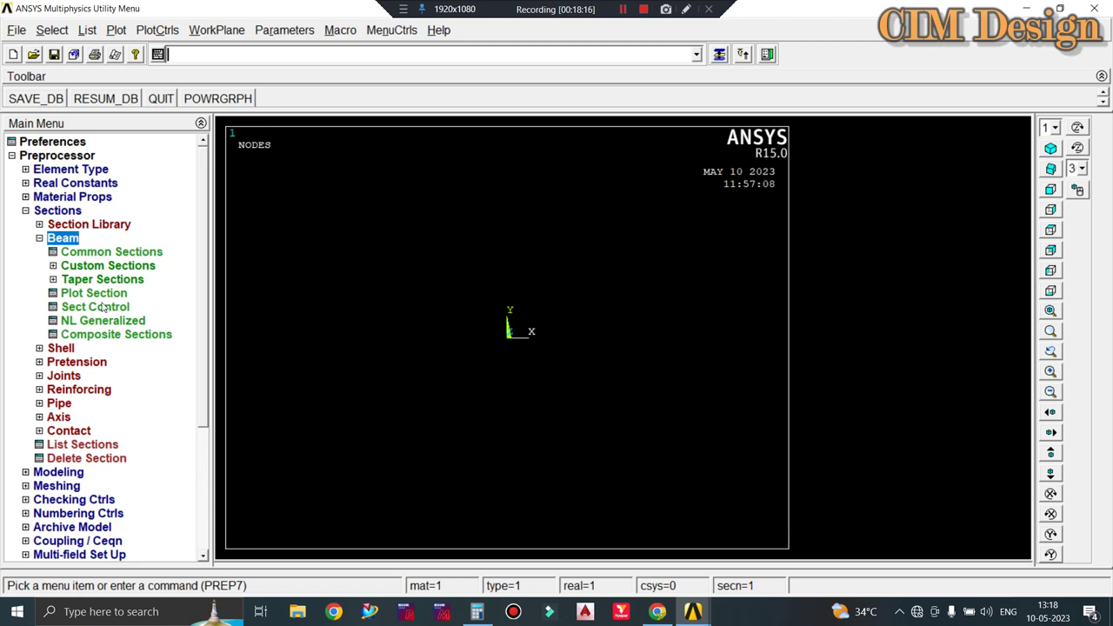
left_click(107, 253)
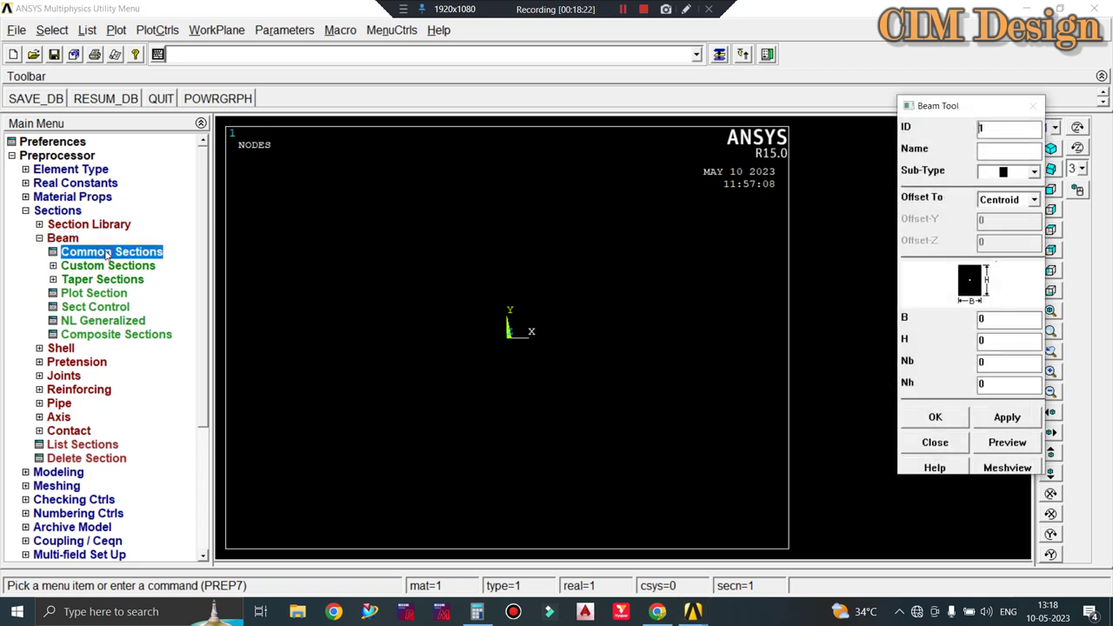
left_click_drag(923, 105, 294, 152)
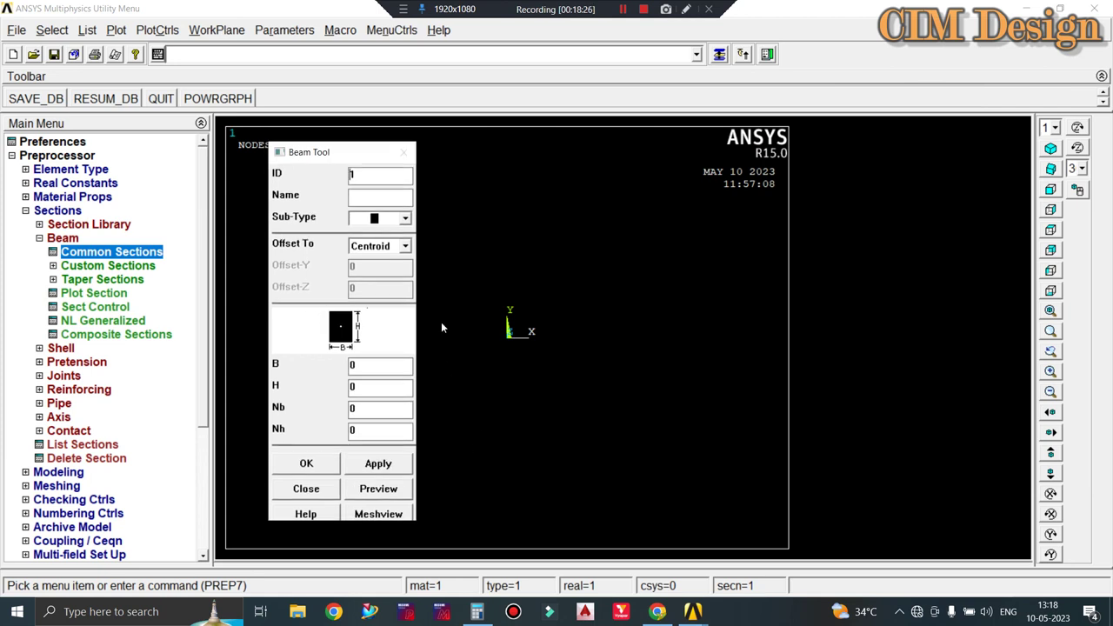
left_click(406, 220)
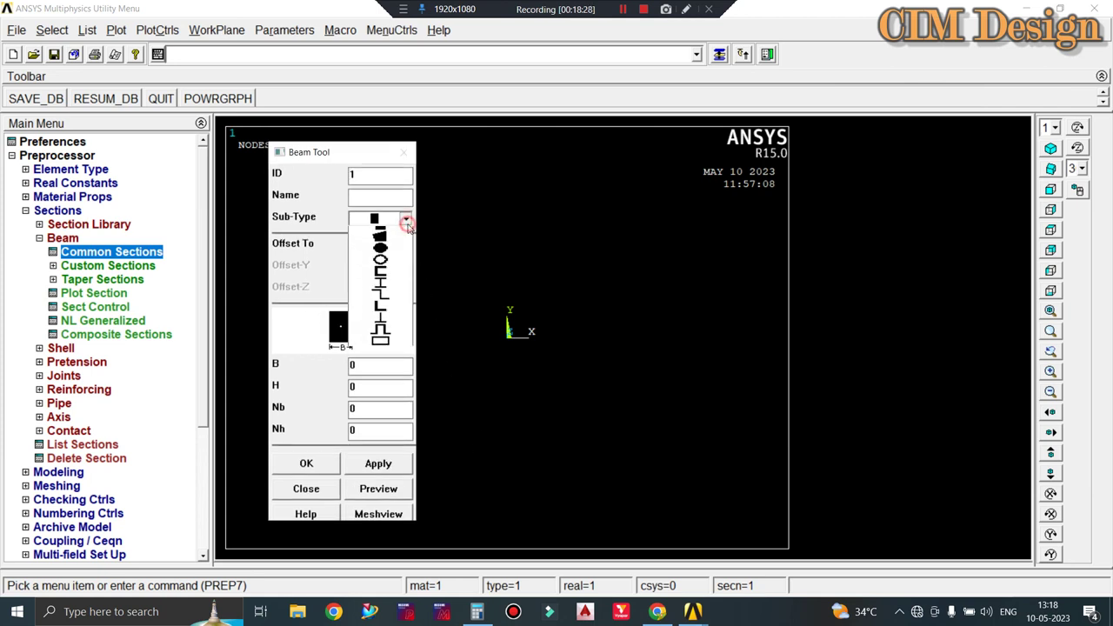
left_click(407, 225)
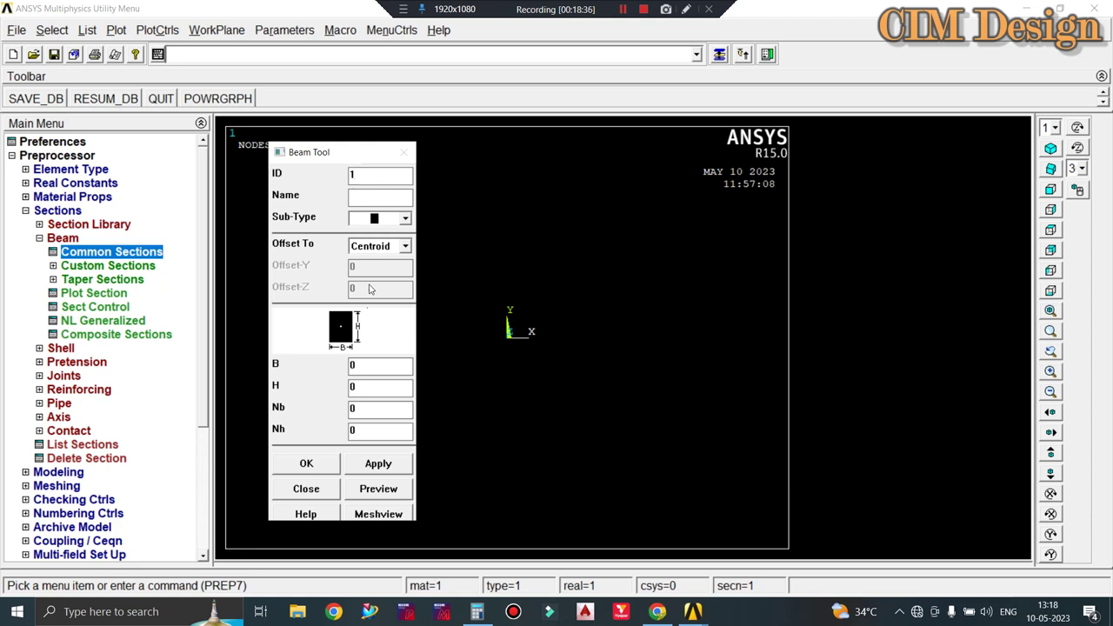
double_click(358, 367)
left_click(406, 10)
left_click(439, 25)
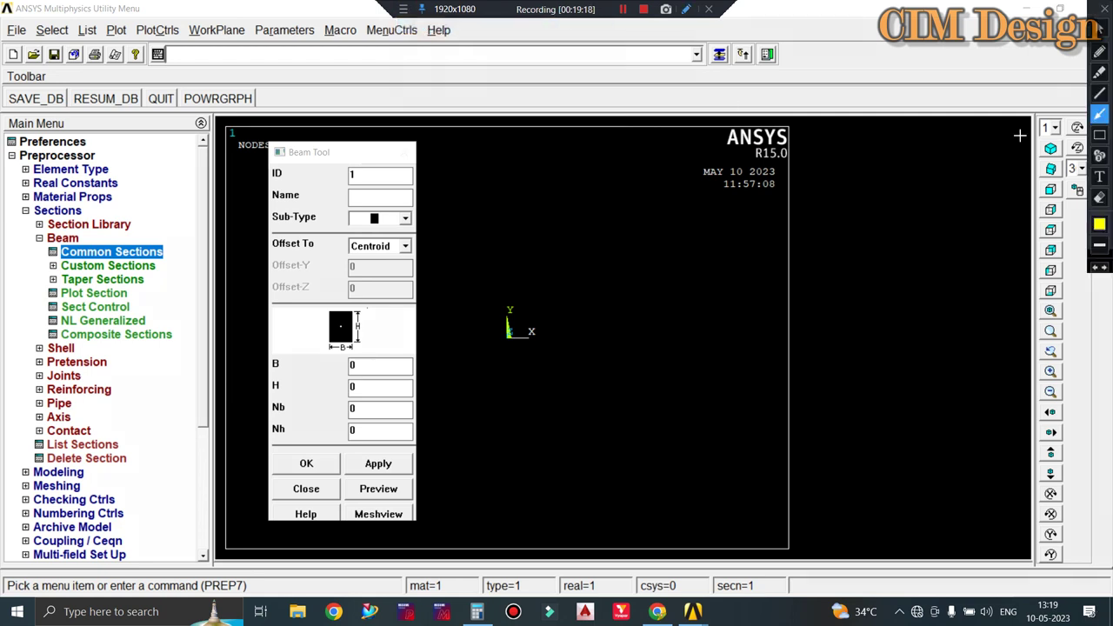
left_click(1099, 92)
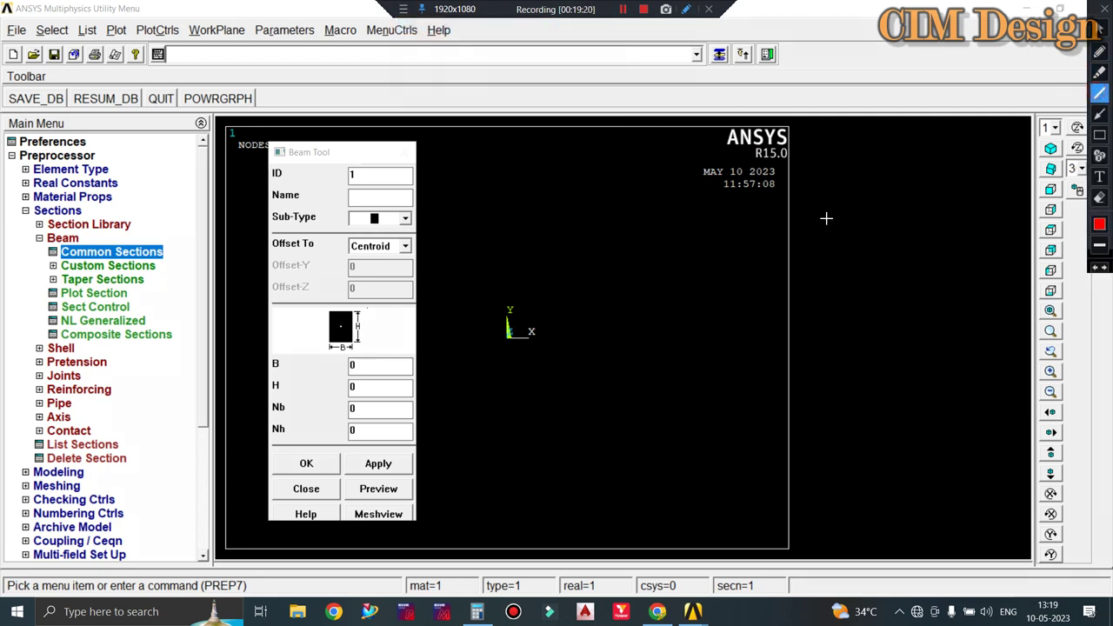
left_click_drag(499, 182, 557, 219)
left_click_drag(604, 249, 739, 342)
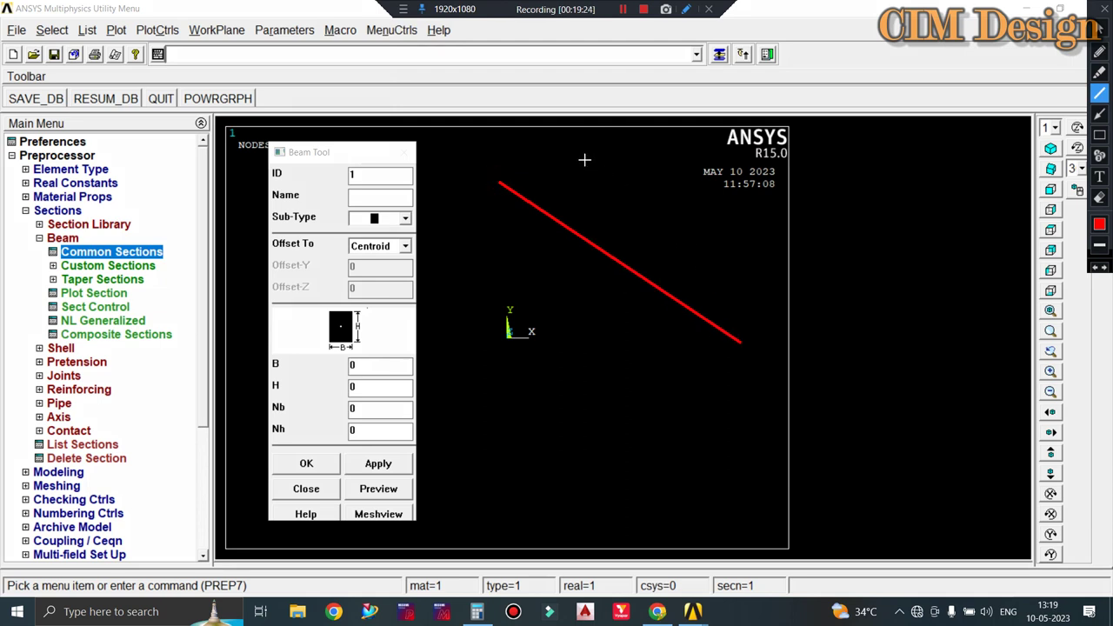
mouse_move(584, 159)
left_mouse_down()
mouse_move(799, 296)
mouse_move(735, 336)
mouse_move(734, 423)
left_mouse_up()
mouse_move(800, 296)
left_mouse_down()
mouse_move(791, 412)
mouse_move(800, 409)
mouse_move(735, 435)
mouse_move(582, 278)
mouse_move(467, 246)
mouse_move(481, 261)
left_mouse_up()
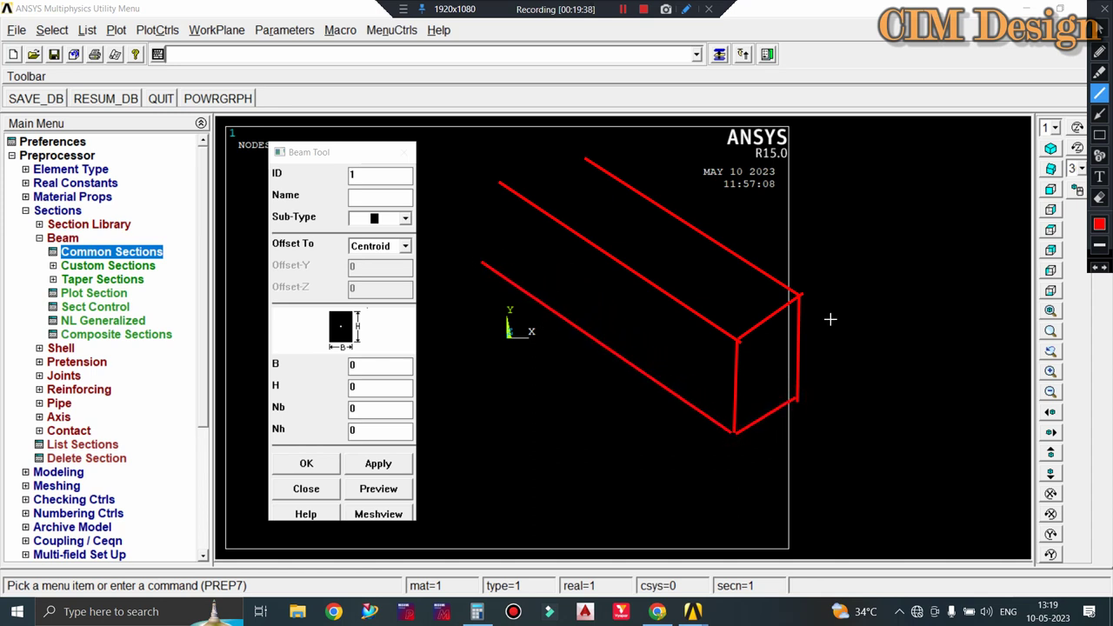
left_click(1099, 225)
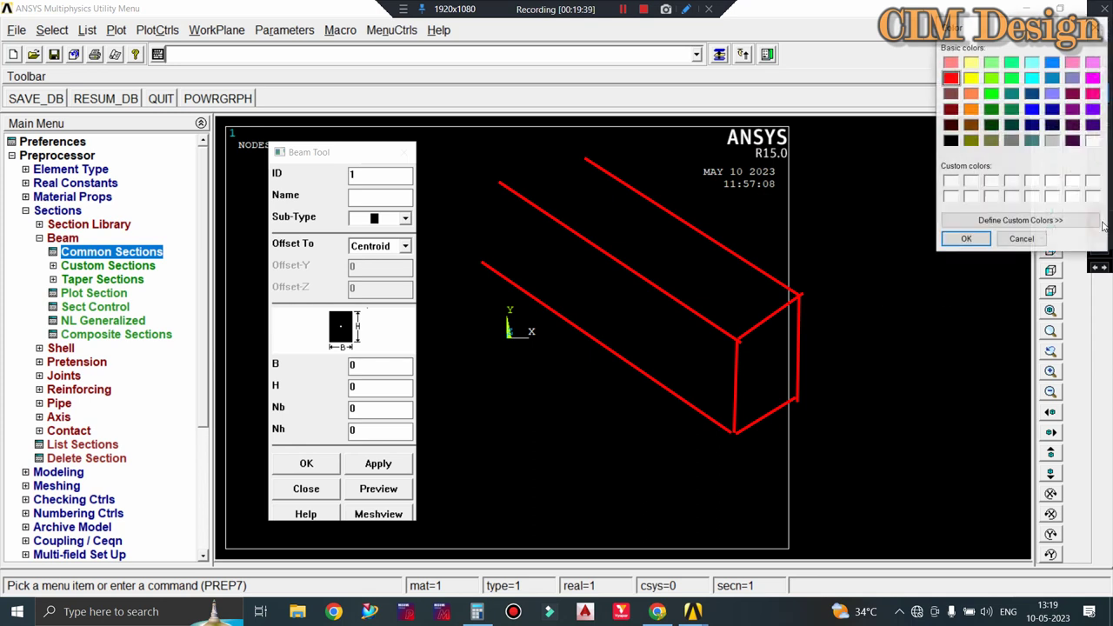
left_click(970, 78)
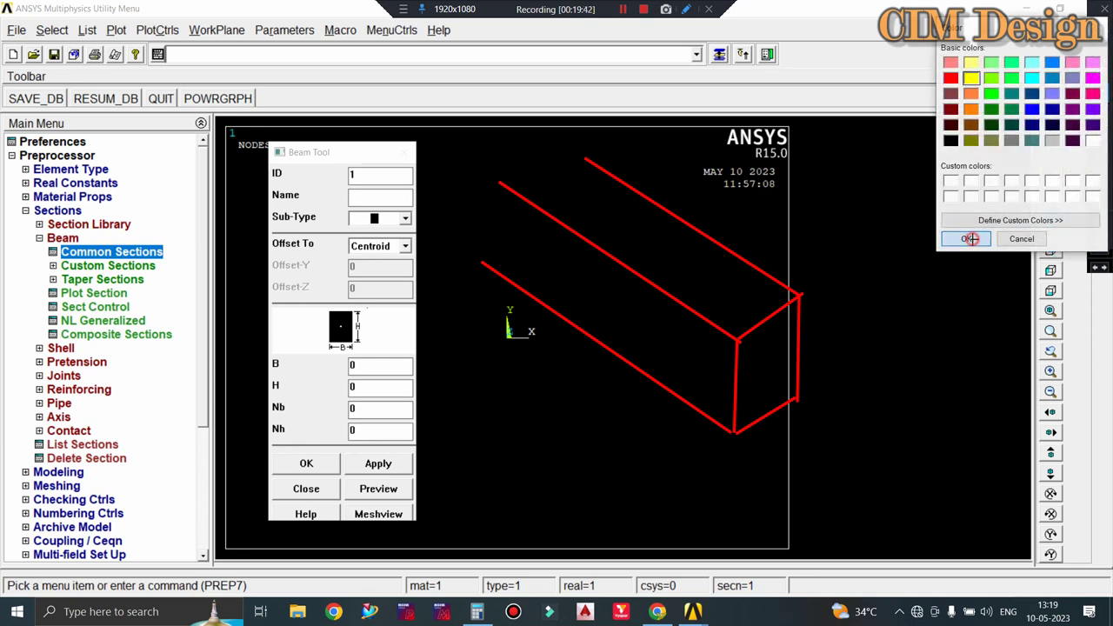
left_click(965, 238)
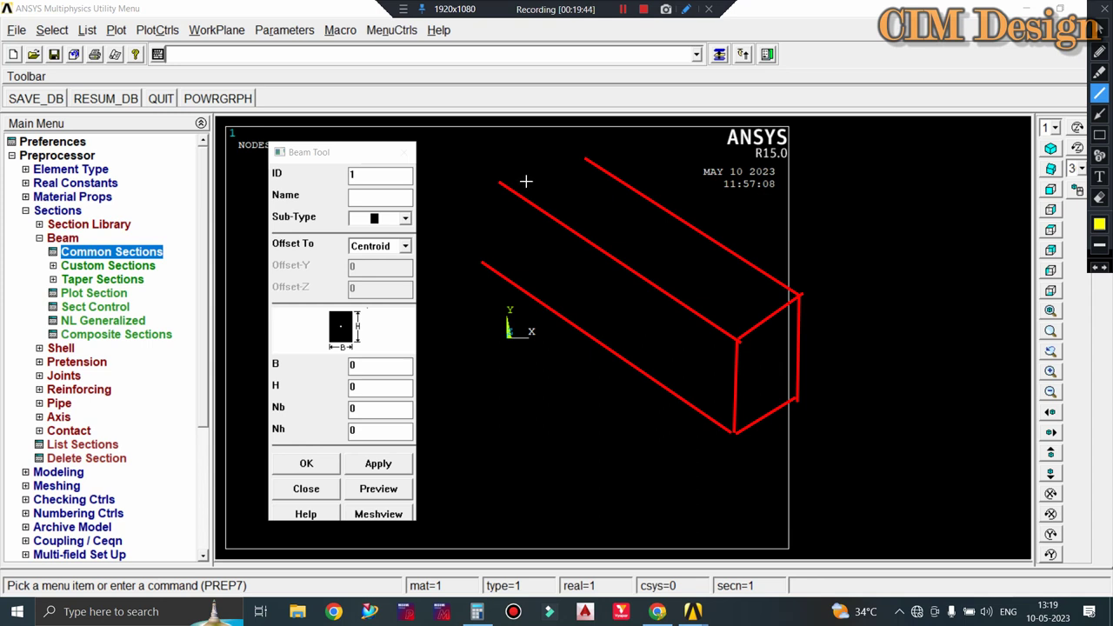
left_click_drag(528, 184, 735, 325)
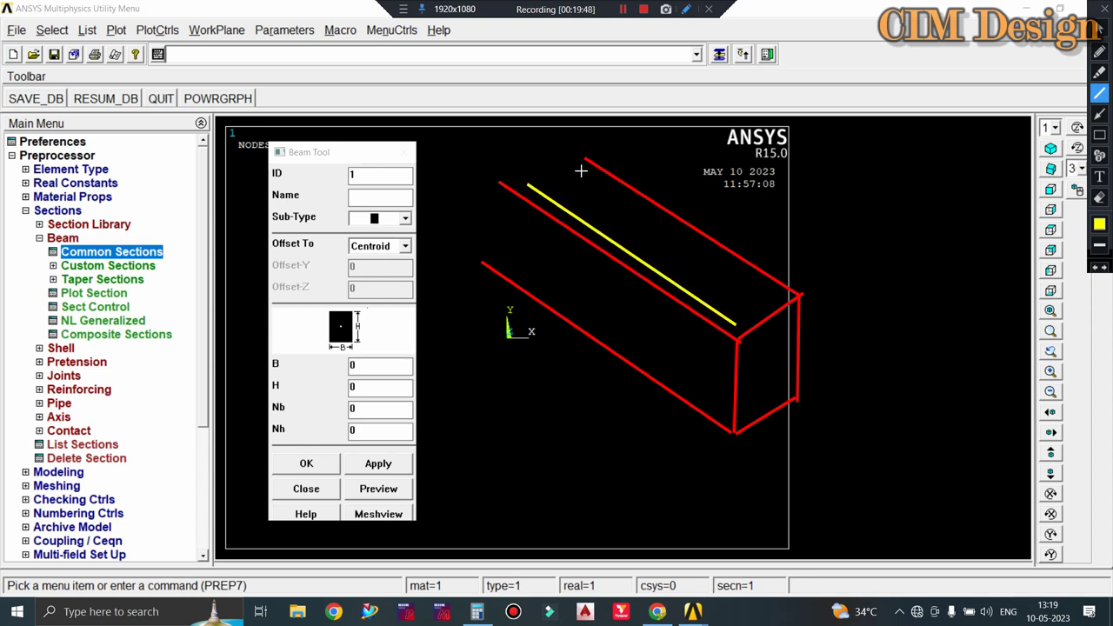
left_click_drag(582, 170, 780, 297)
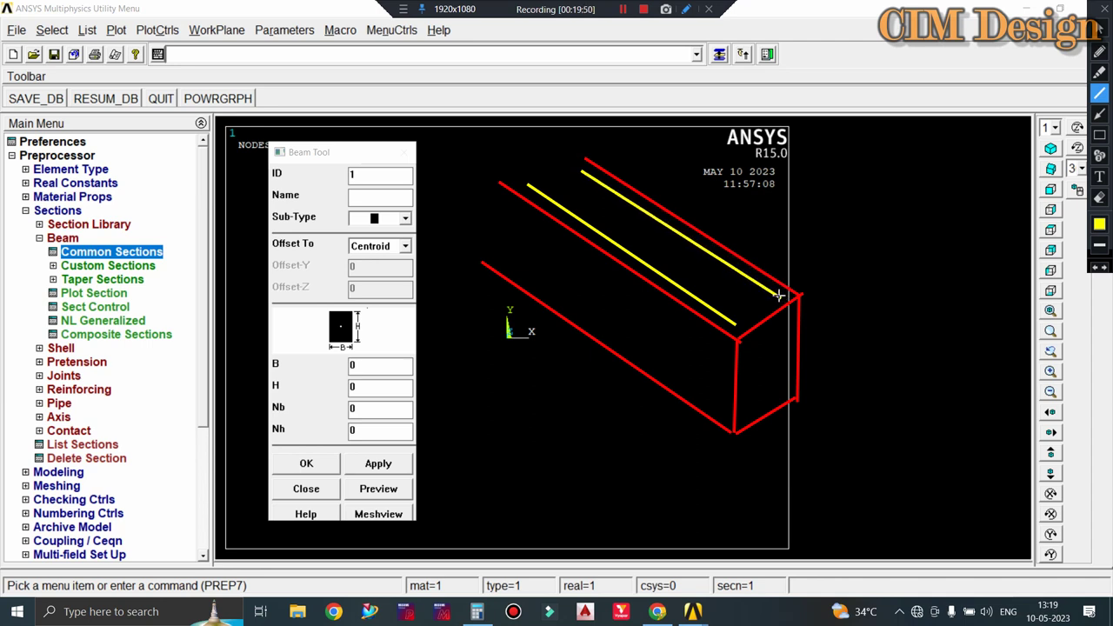
left_click_drag(497, 254, 723, 414)
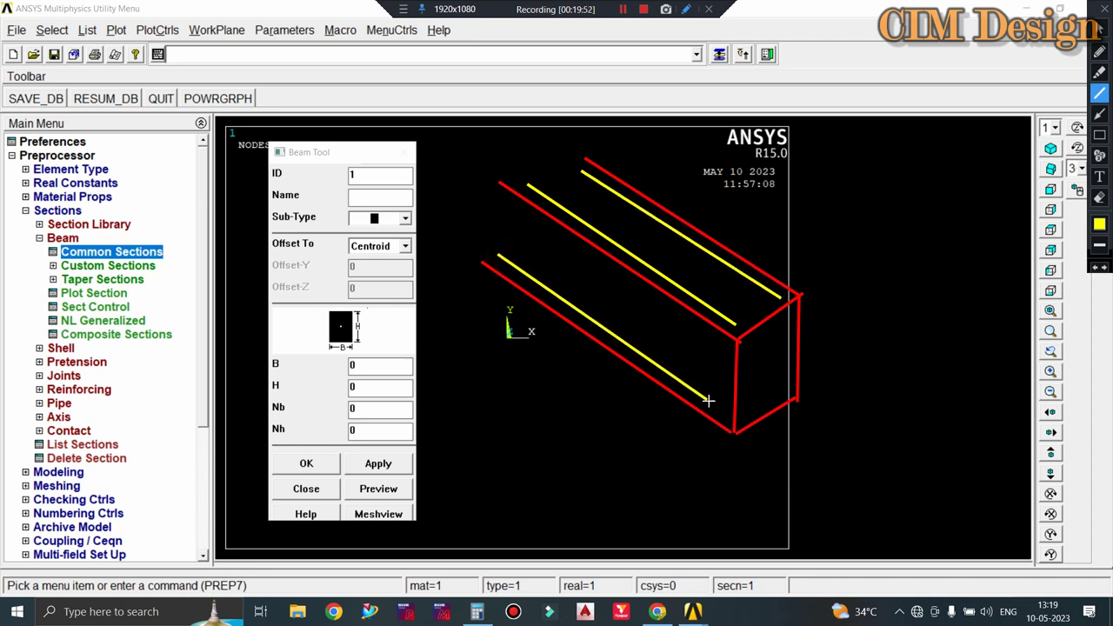
left_click_drag(789, 393, 554, 232)
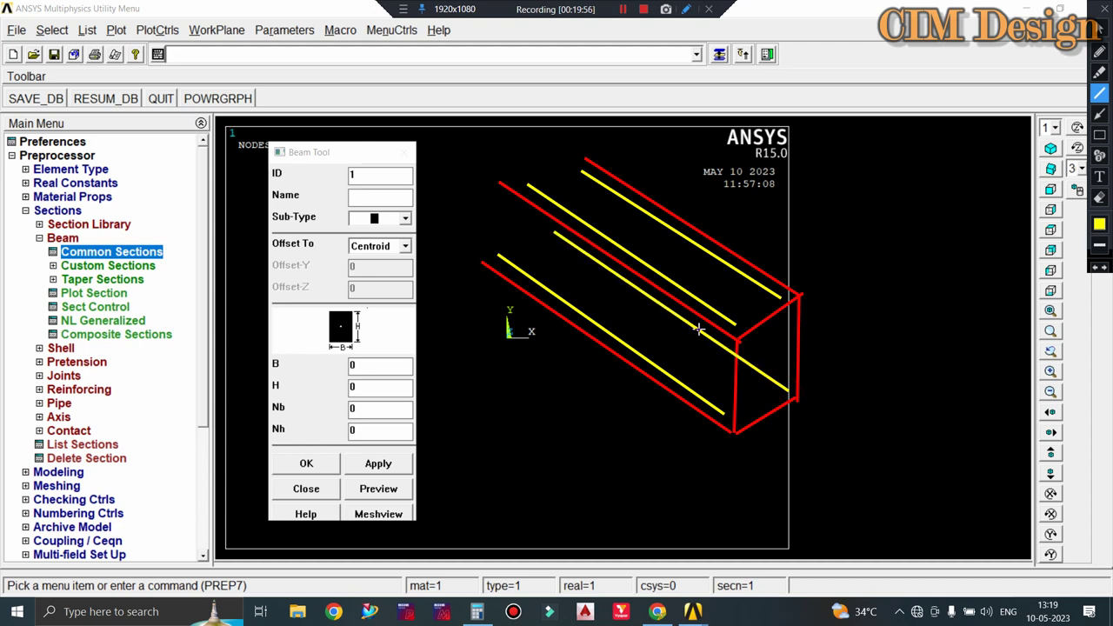
left_click(1099, 225)
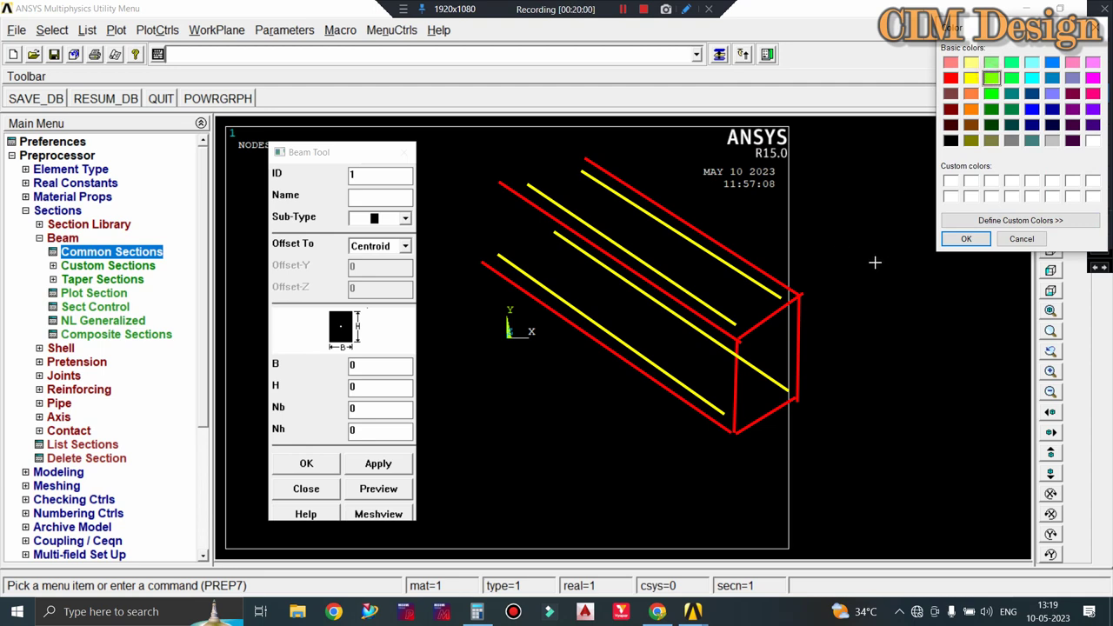
left_click(983, 243)
left_click_drag(547, 177, 756, 313)
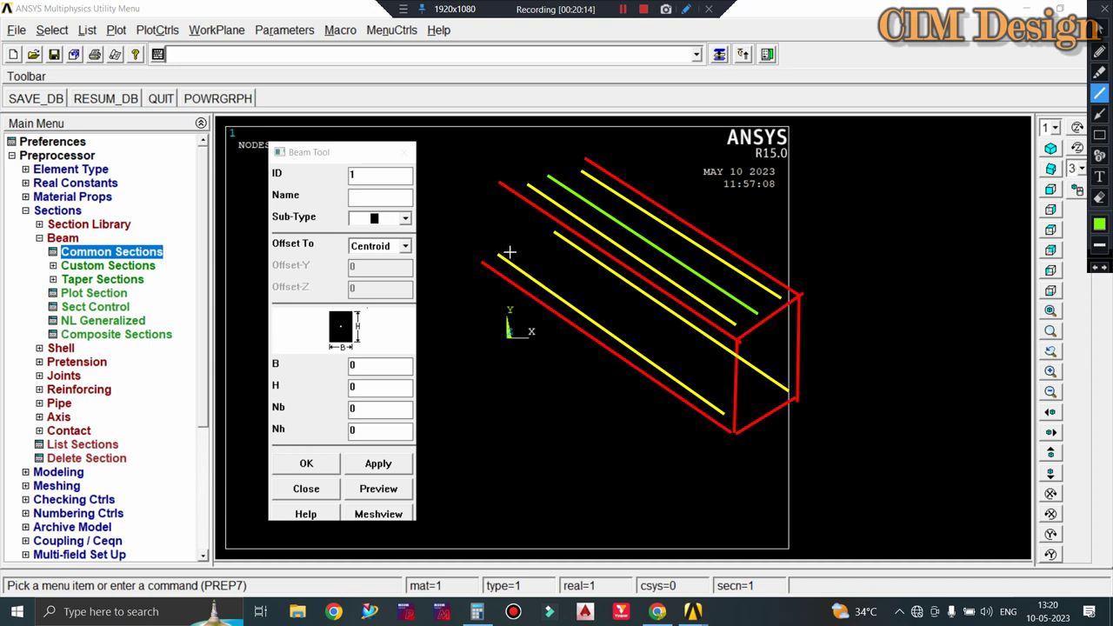
left_click_drag(466, 205, 620, 313)
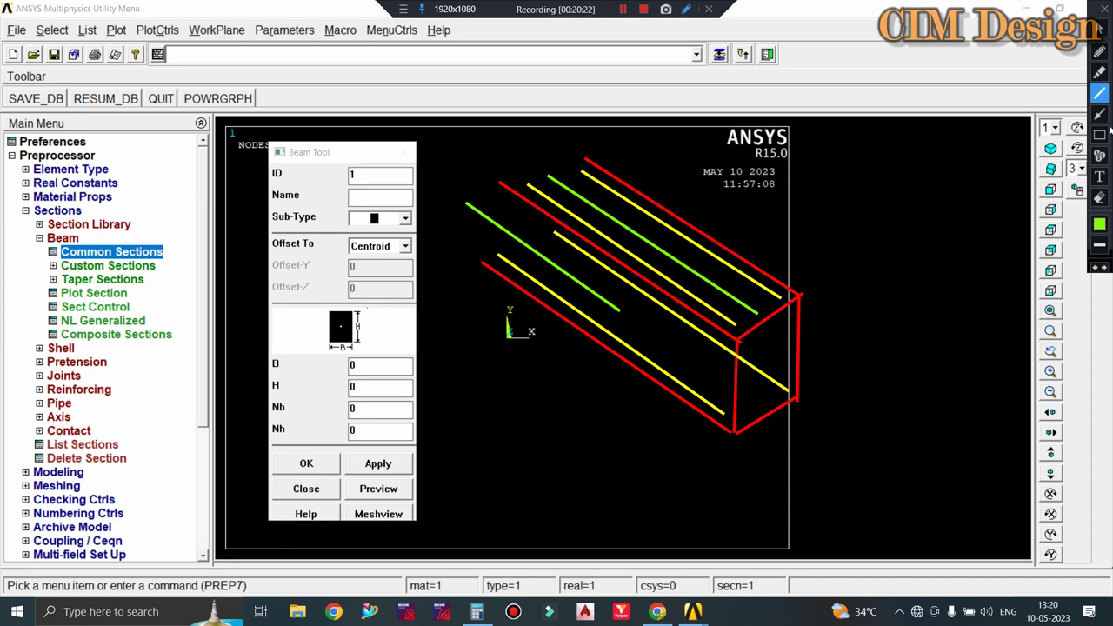
left_click(1099, 114)
left_click_drag(859, 272, 805, 330)
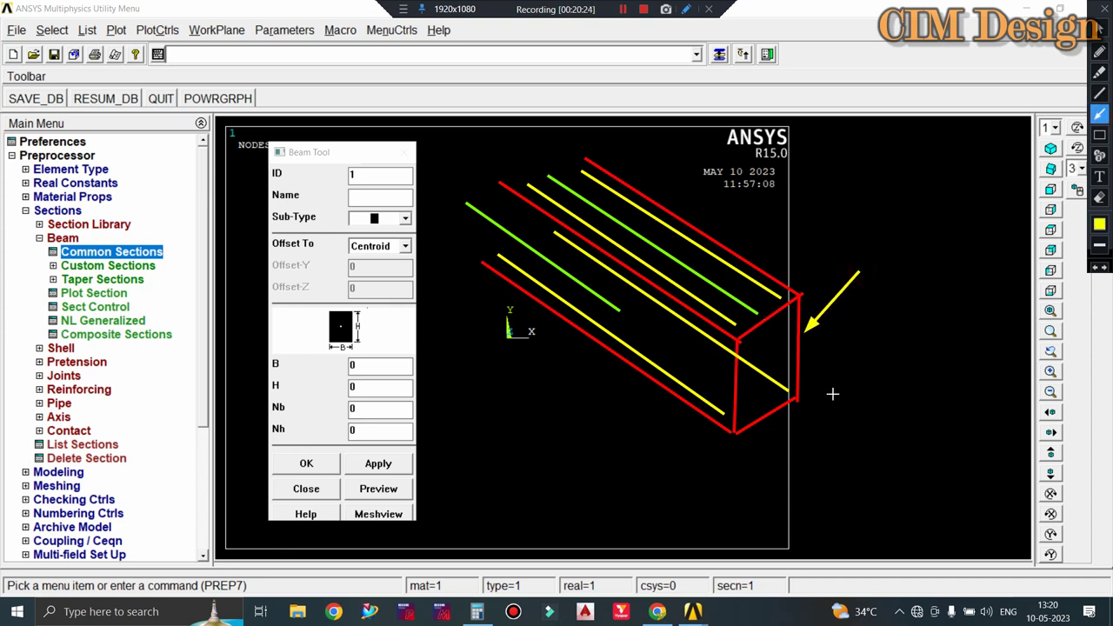
left_click_drag(740, 466, 756, 422)
left_click(1099, 198)
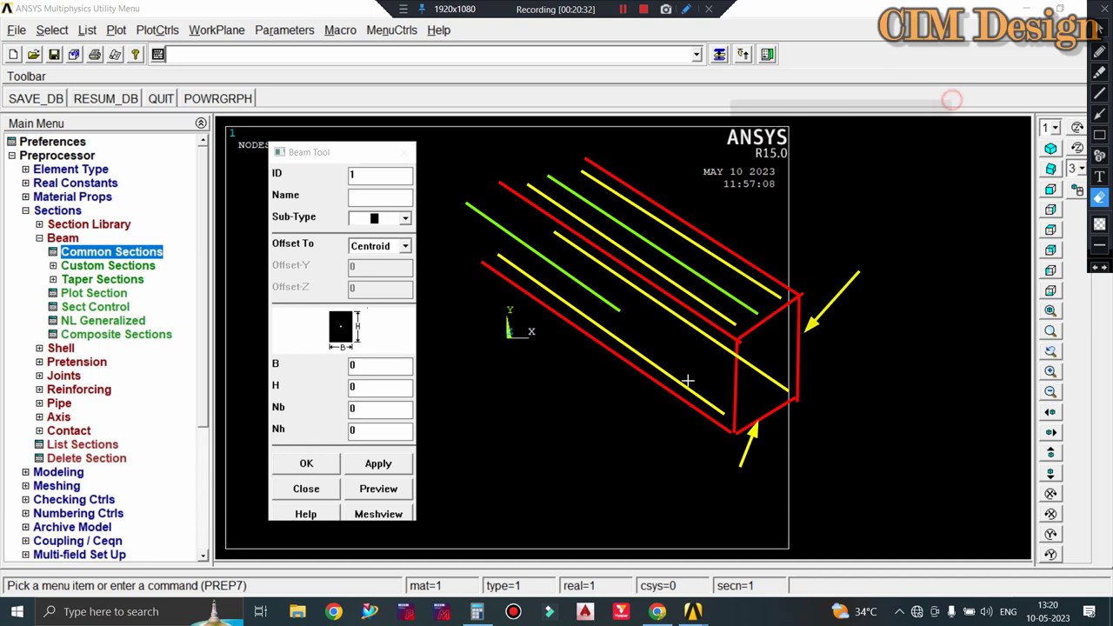
left_click(466, 495)
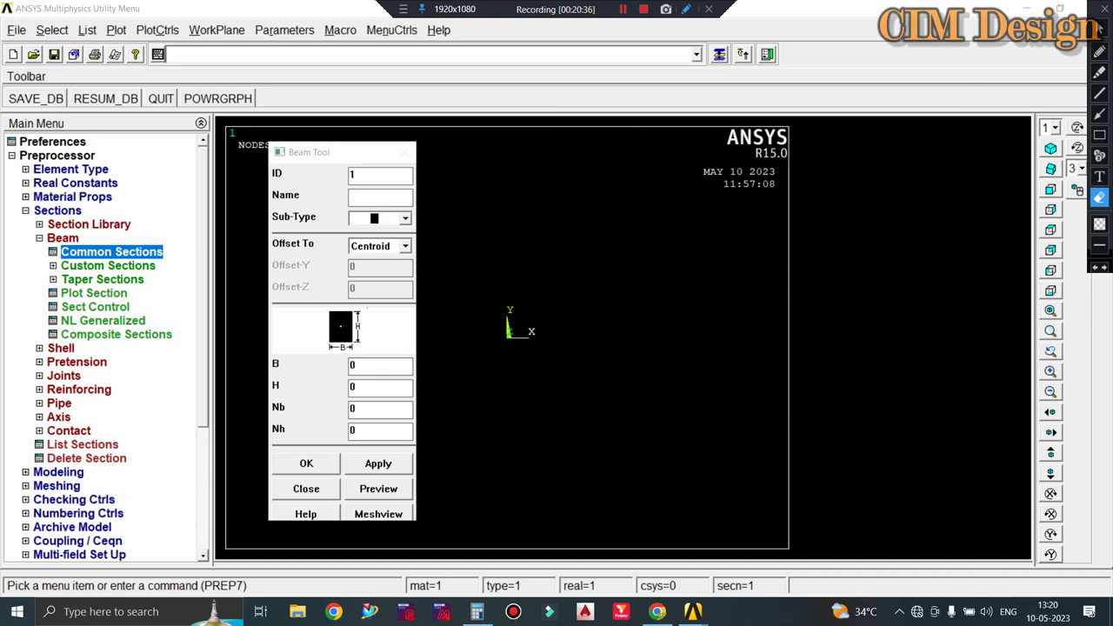
Draw four parallel green diagonal lines in the graphics window.
left_click(1099, 93)
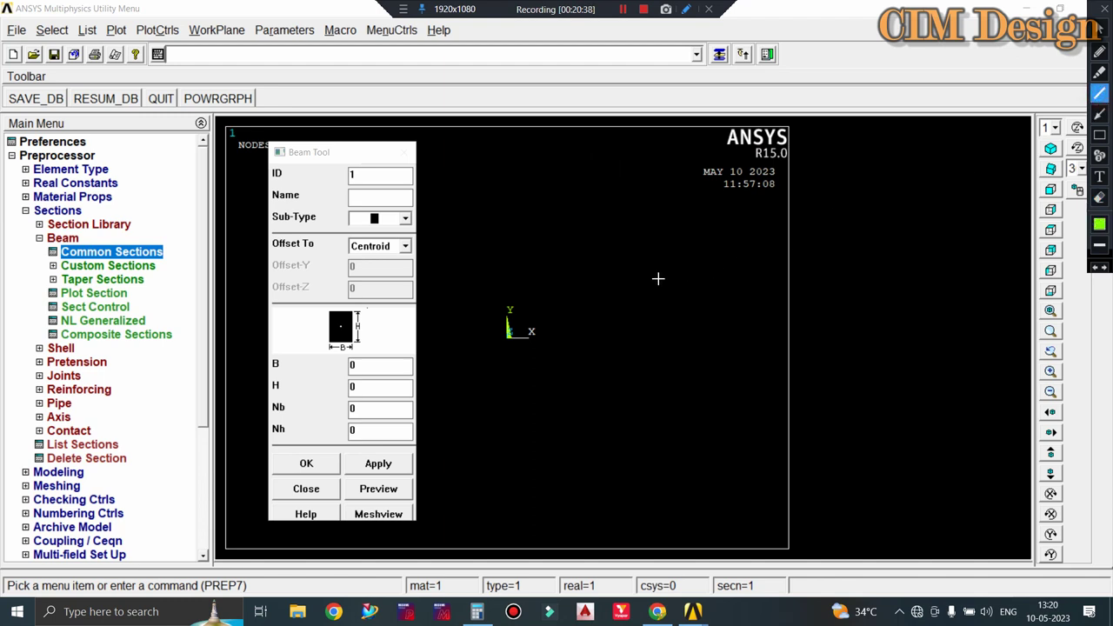
left_click_drag(570, 197, 804, 388)
left_click_drag(520, 238, 753, 430)
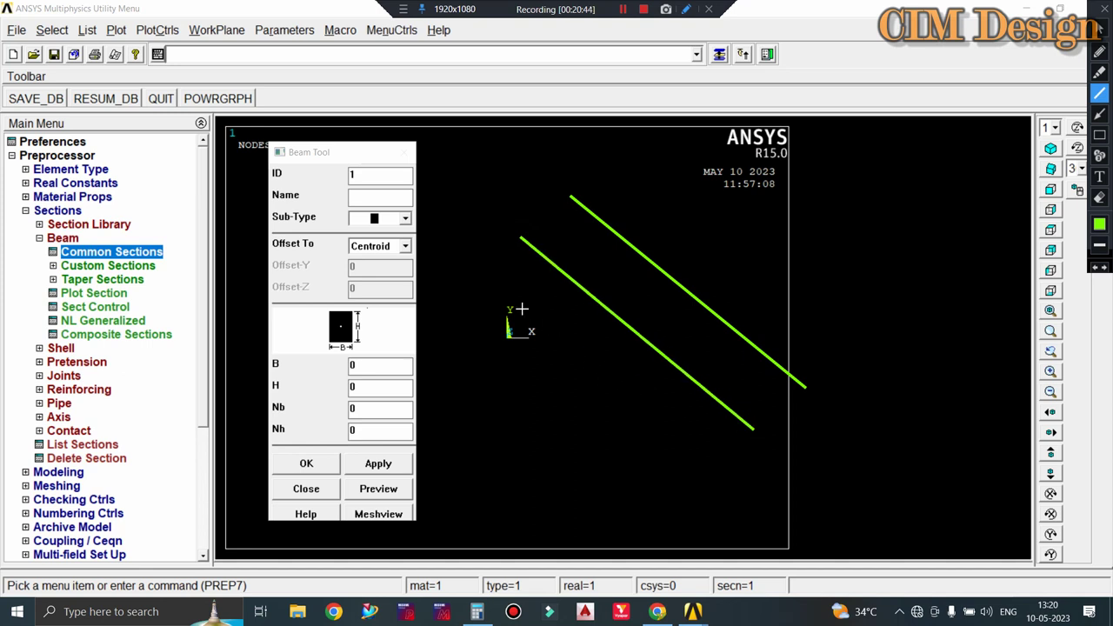
left_click_drag(542, 310, 787, 511)
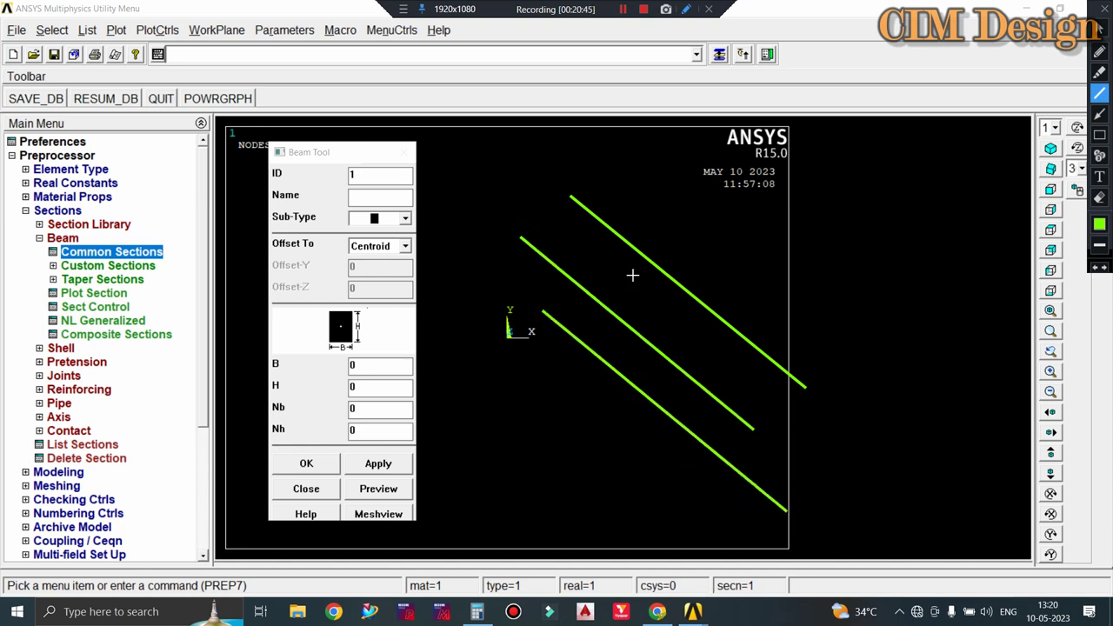
mouse_move(617, 277)
left_mouse_down()
mouse_move(833, 470)
mouse_move(838, 458)
left_mouse_up()
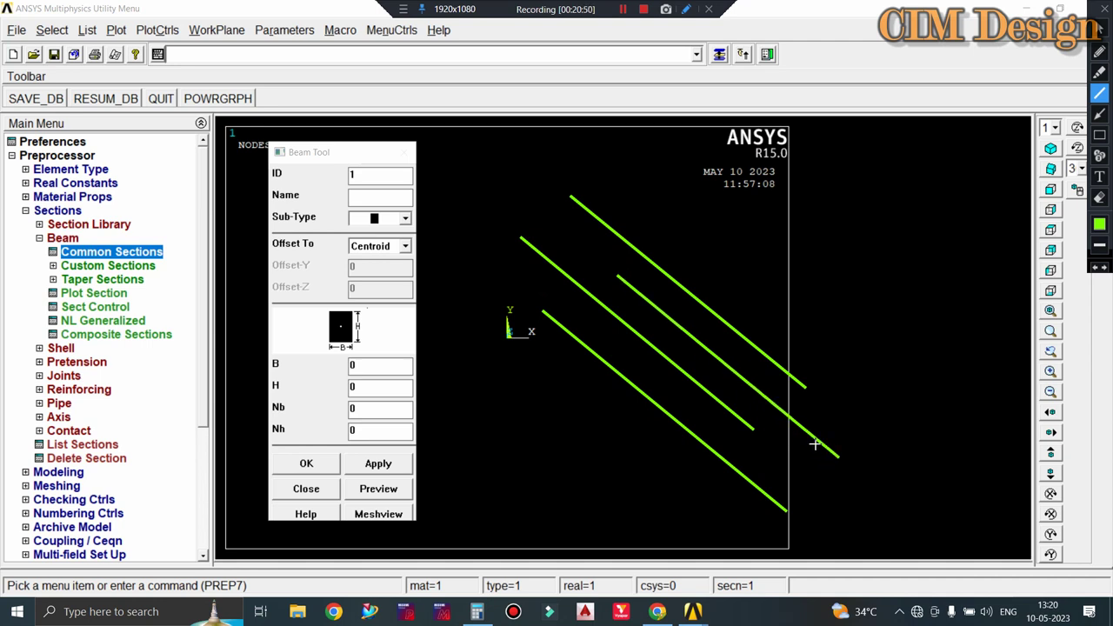
Draw a red diagonal line between the green lines.
left_click(1099, 225)
left_click(950, 78)
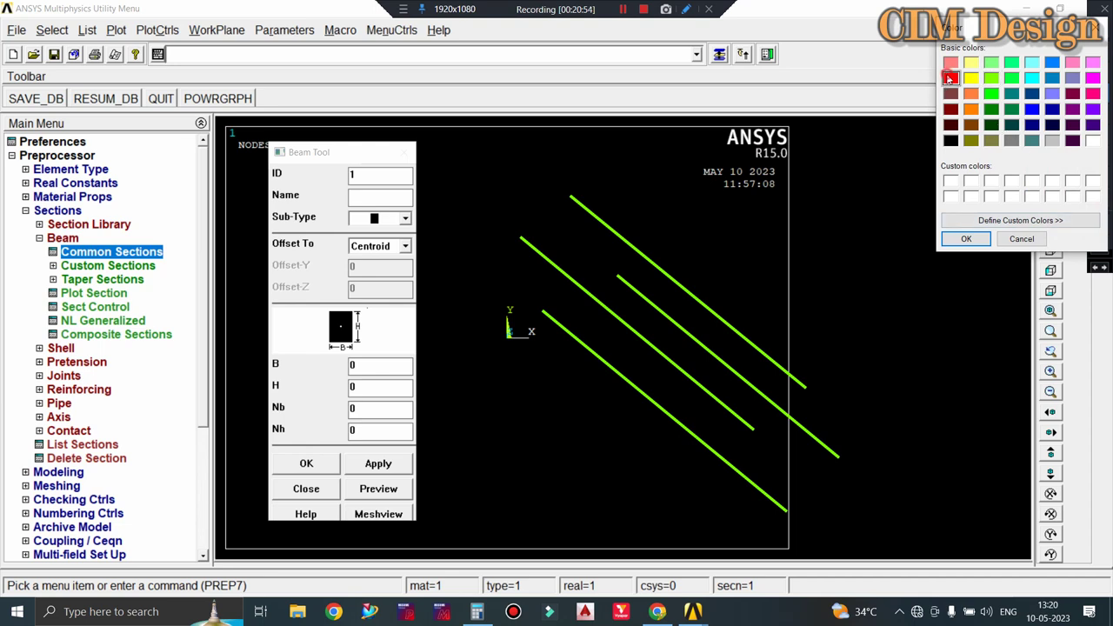
left_click(965, 238)
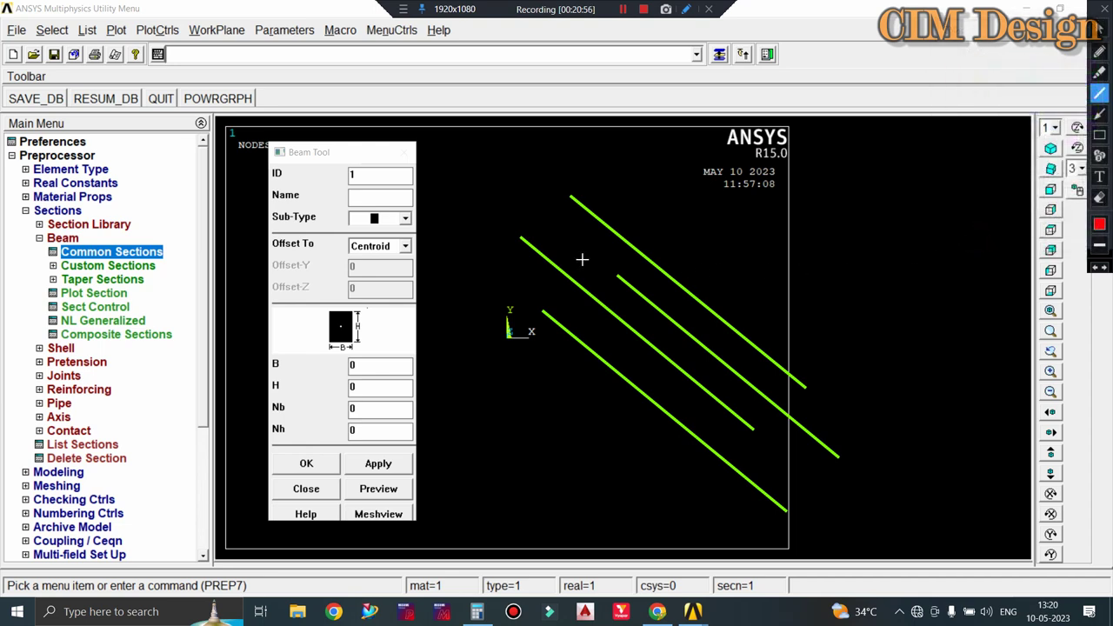
left_click_drag(554, 208, 781, 395)
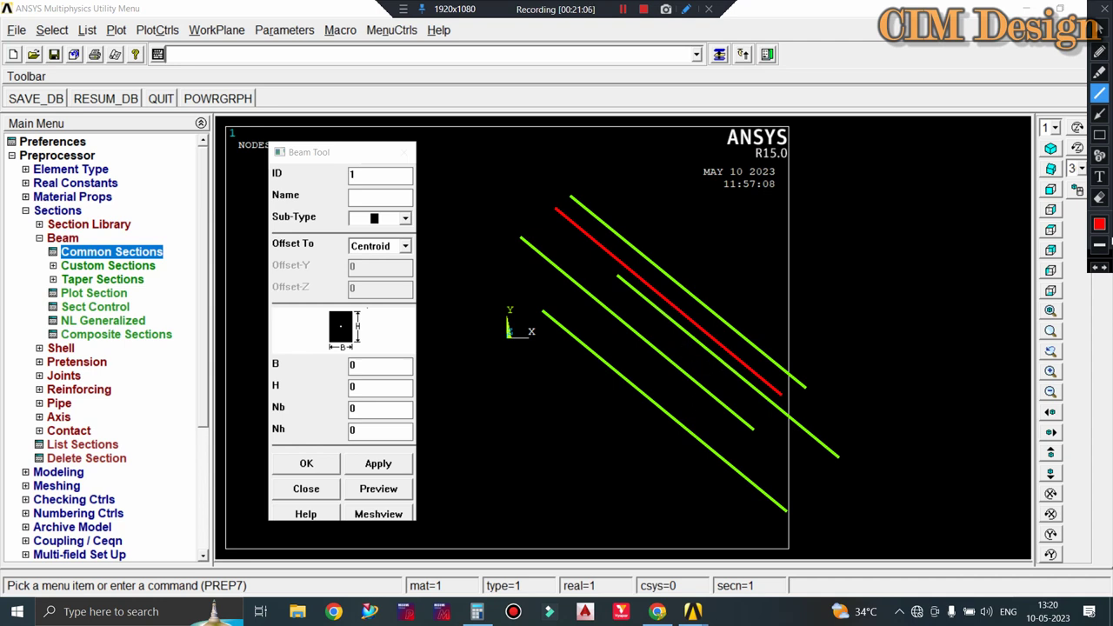
Draw four more parallel diagonal lines in yellow.
left_click(1098, 224)
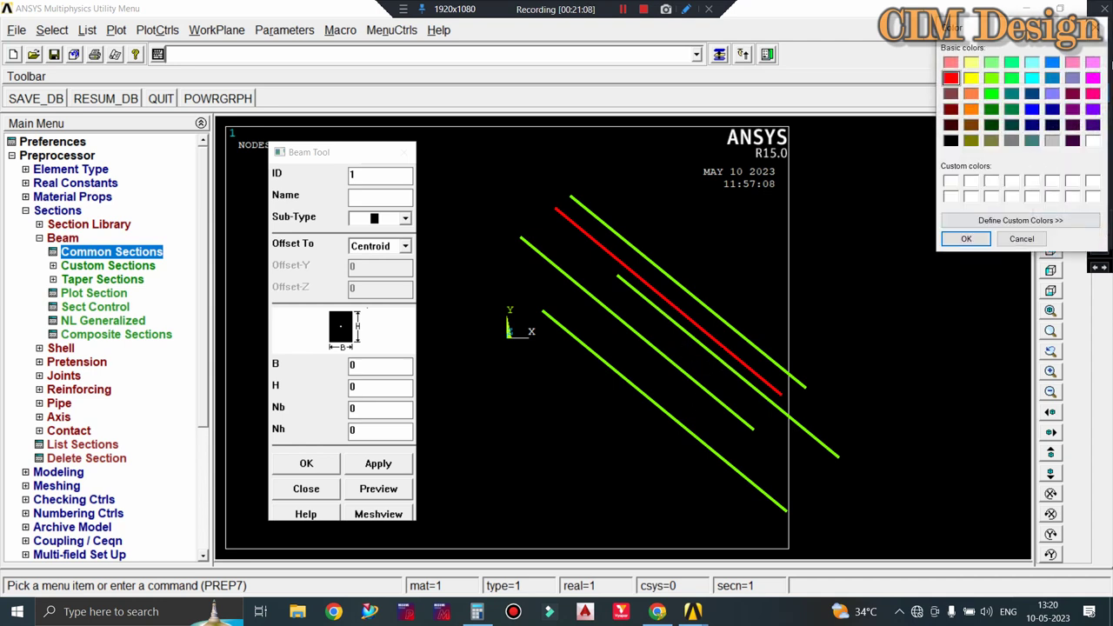
left_click(1093, 94)
left_click(991, 93)
left_click(970, 77)
left_click(967, 240)
mouse_move(535, 219)
left_mouse_down()
mouse_move(743, 412)
mouse_move(761, 400)
left_mouse_up()
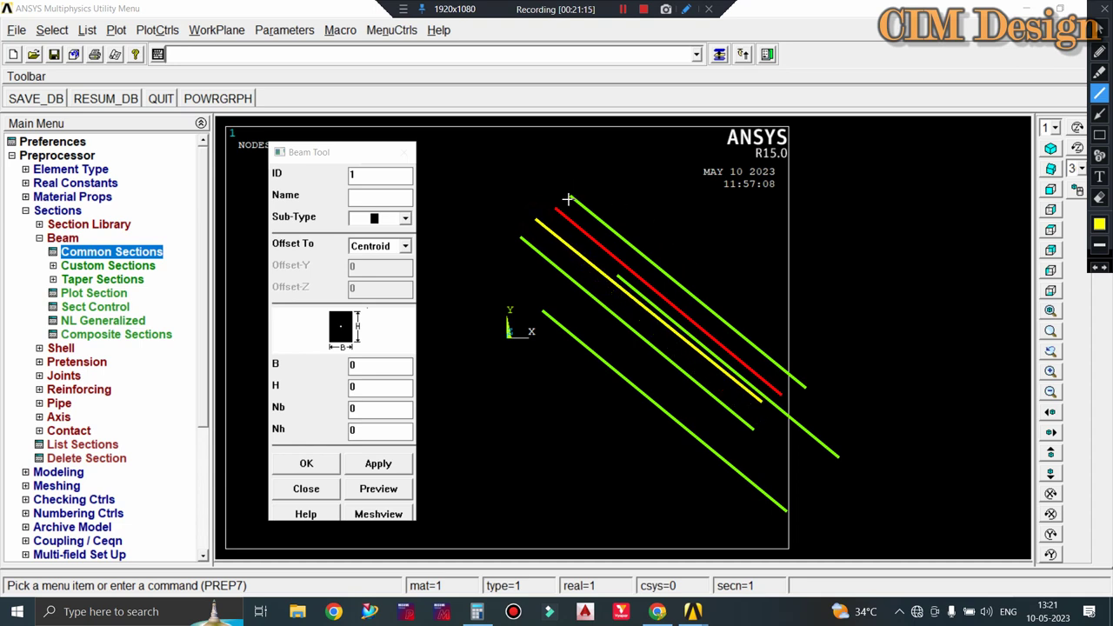
left_click_drag(567, 199, 787, 383)
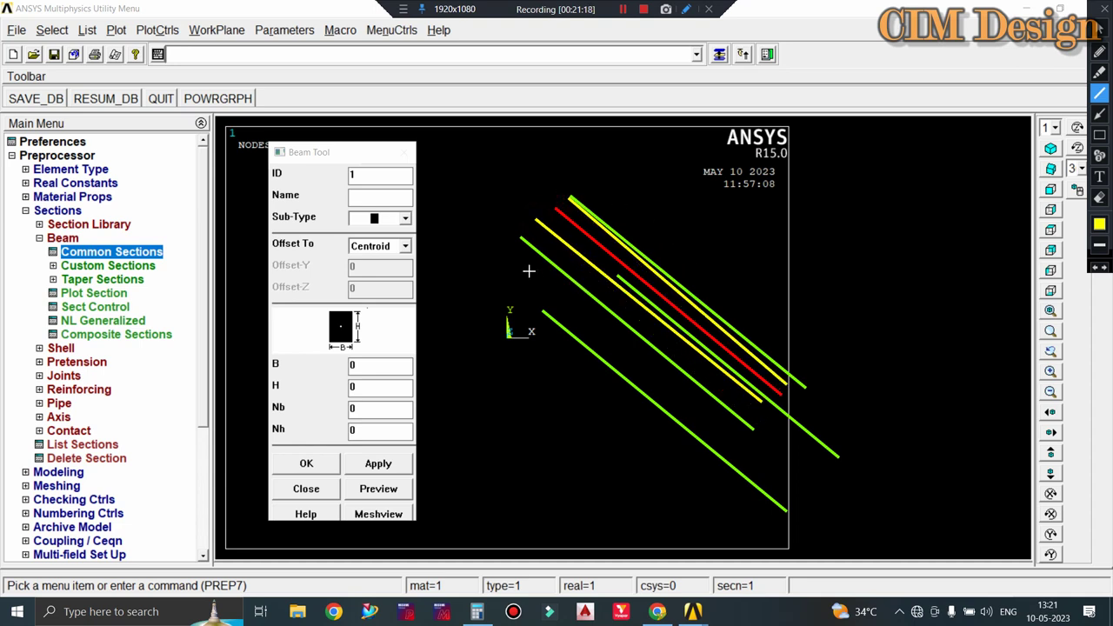
left_click_drag(529, 271, 732, 436)
left_click_drag(560, 253, 744, 399)
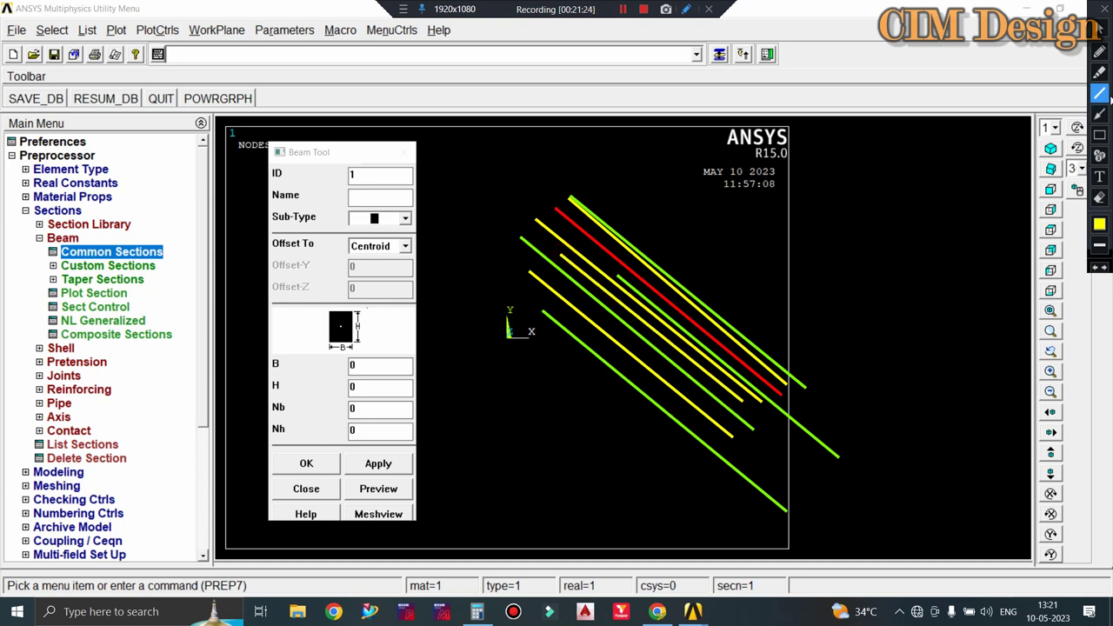
left_click(1099, 135)
Sketch a tall red rectangle with small red bar squares in its four corners.
left_click_drag(857, 186, 971, 383)
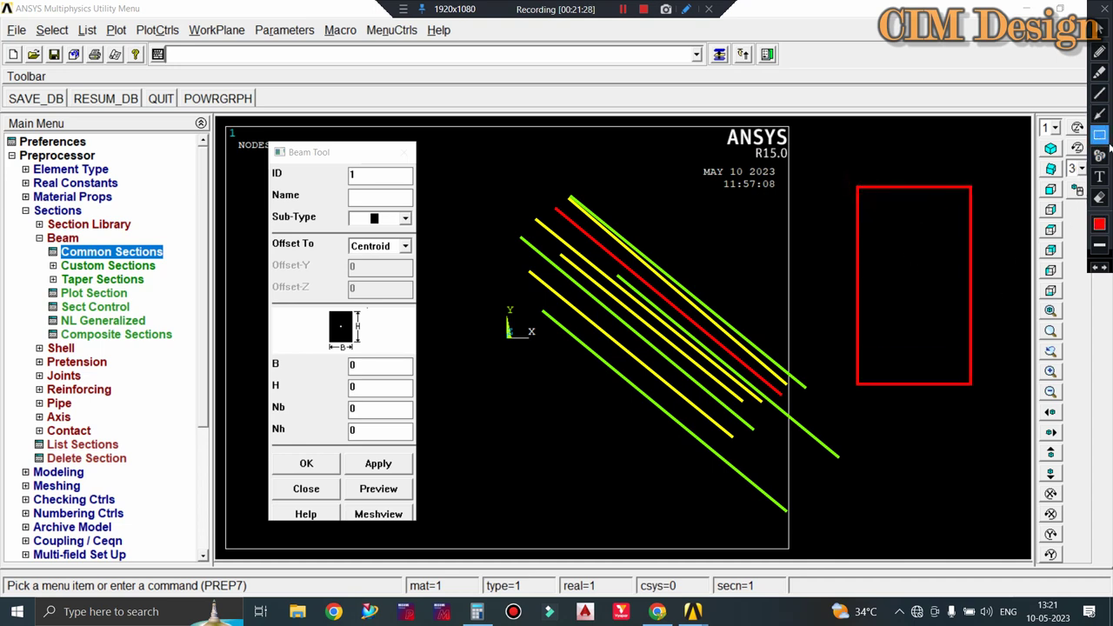
left_click_drag(867, 198, 892, 229)
left_click_drag(935, 199, 960, 234)
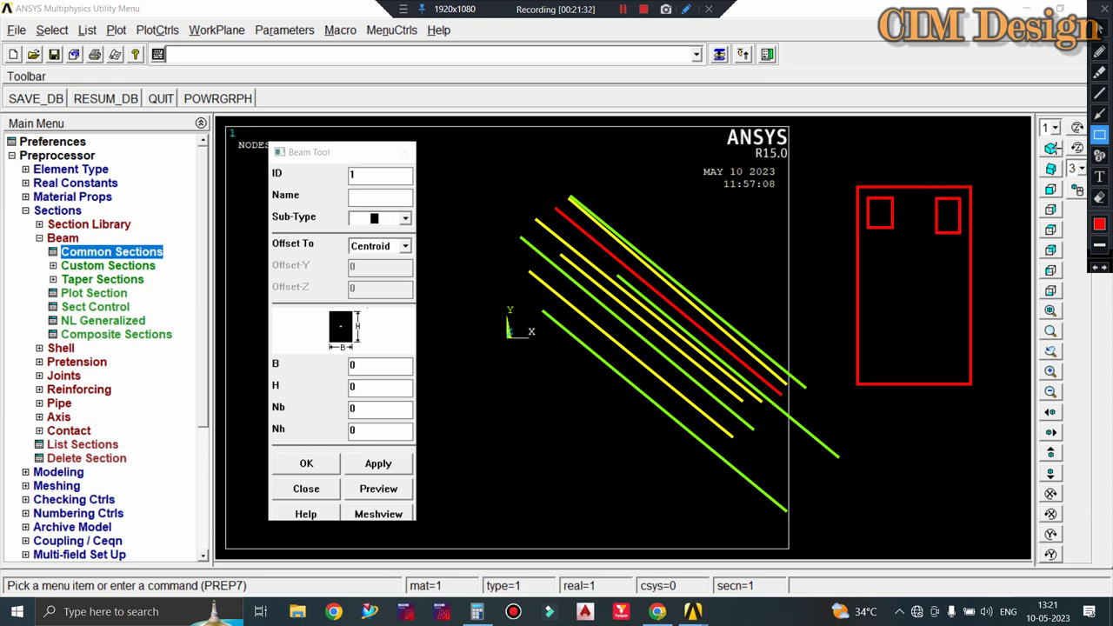
left_click(1093, 268)
left_click(1095, 268)
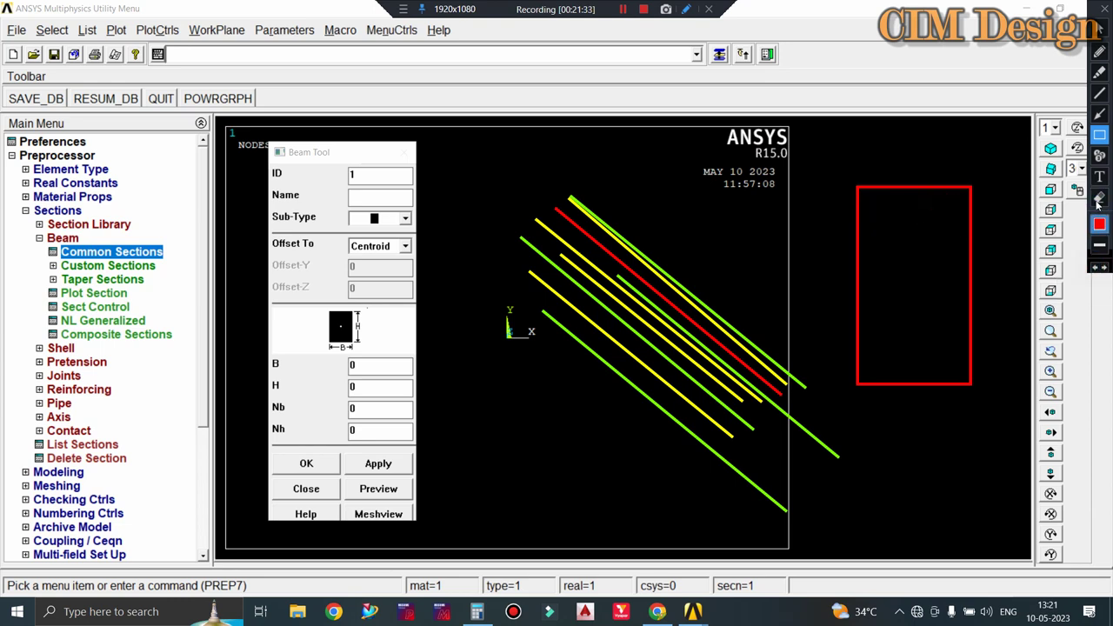
left_click_drag(866, 194, 878, 209)
left_click_drag(949, 194, 968, 213)
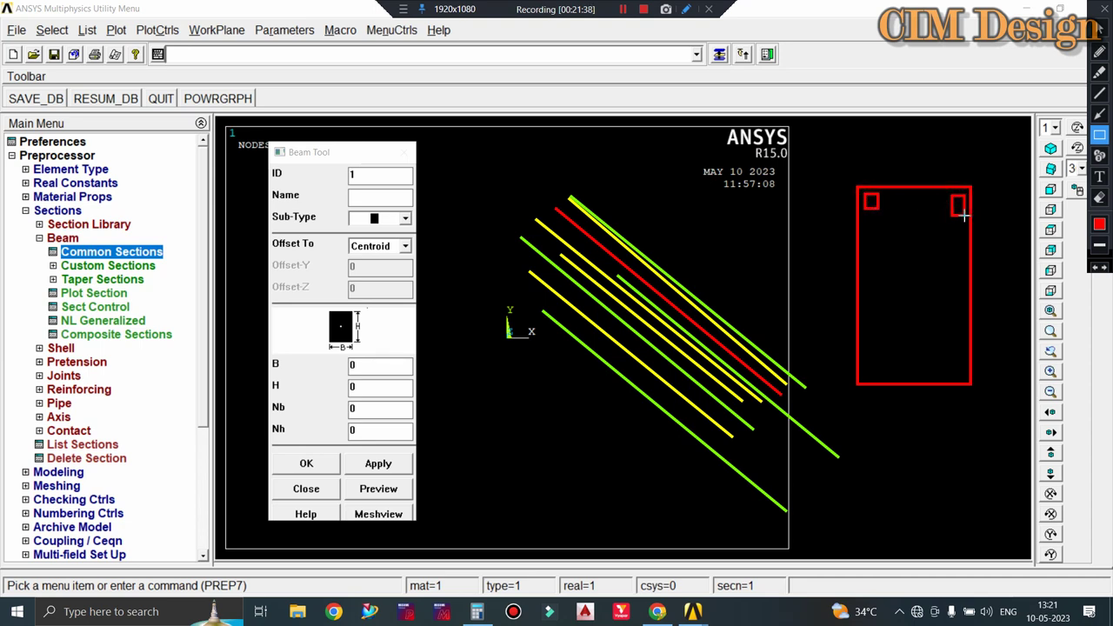
left_click_drag(865, 359, 880, 379)
left_click_drag(946, 362, 962, 375)
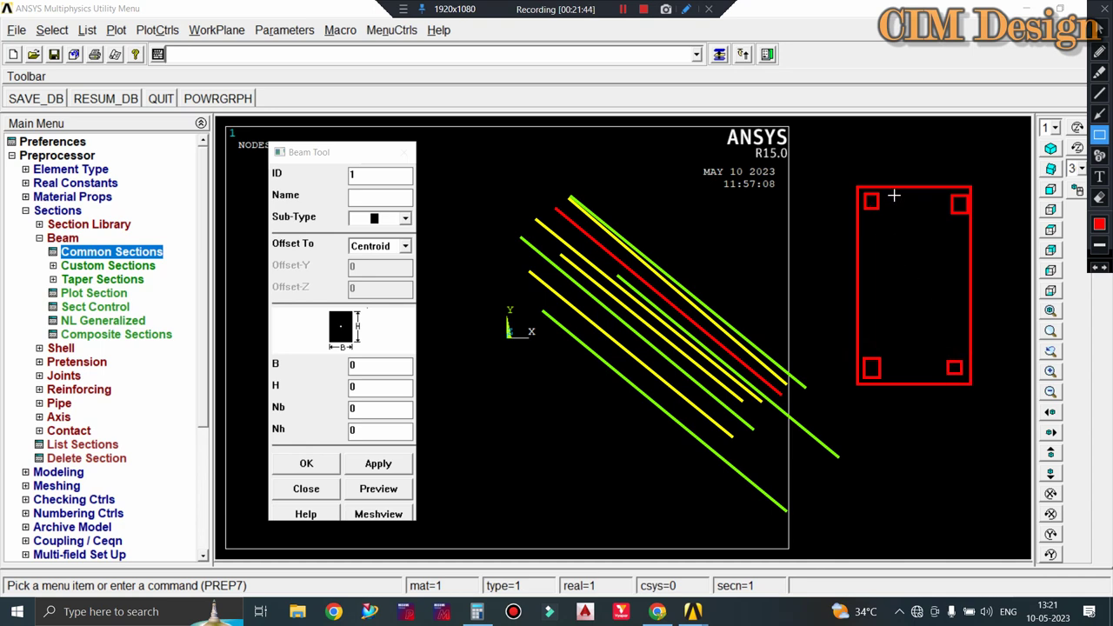
Add yellow intermediate bars, a yellow box and two vertical yellow lines across the diagonals.
left_click(1098, 224)
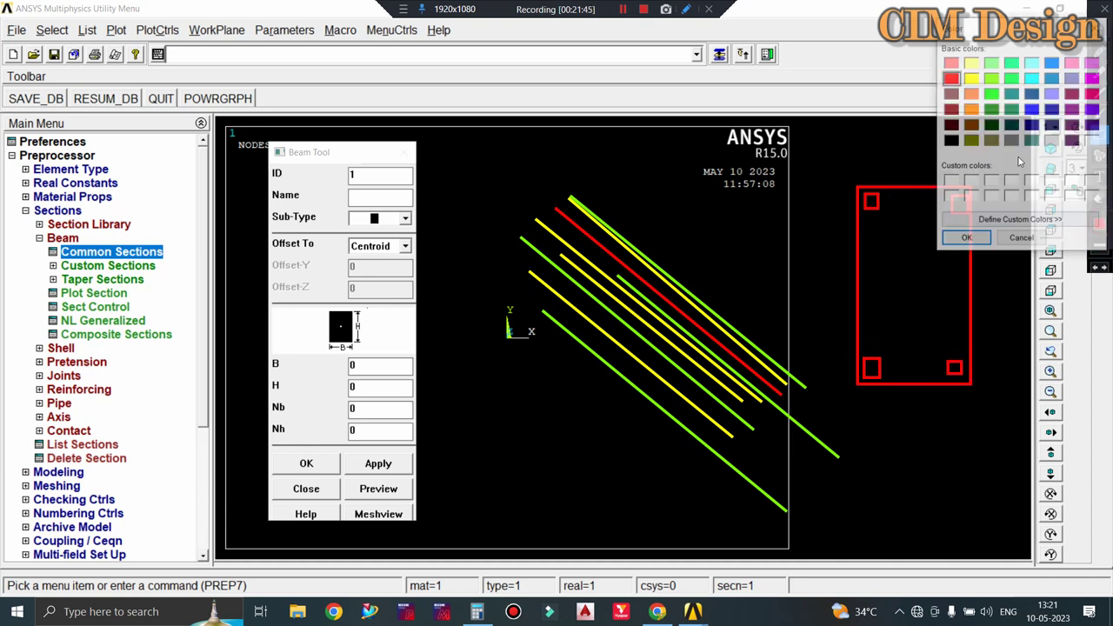
left_click(970, 77)
left_click(966, 238)
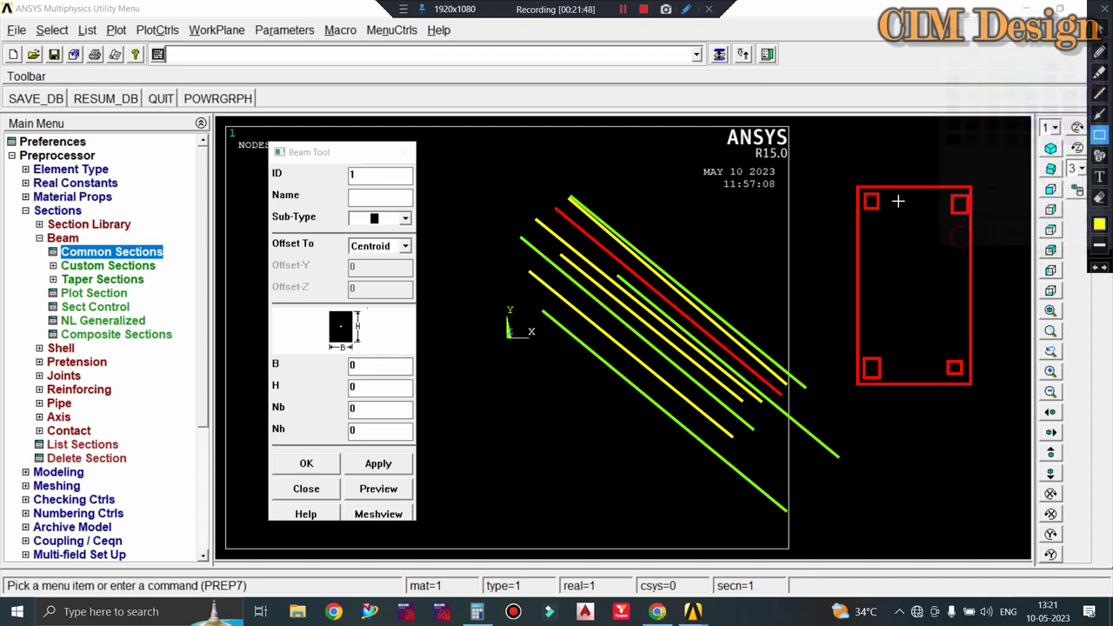
mouse_move(890, 193)
left_mouse_down()
mouse_move(899, 206)
mouse_move(939, 214)
left_mouse_up()
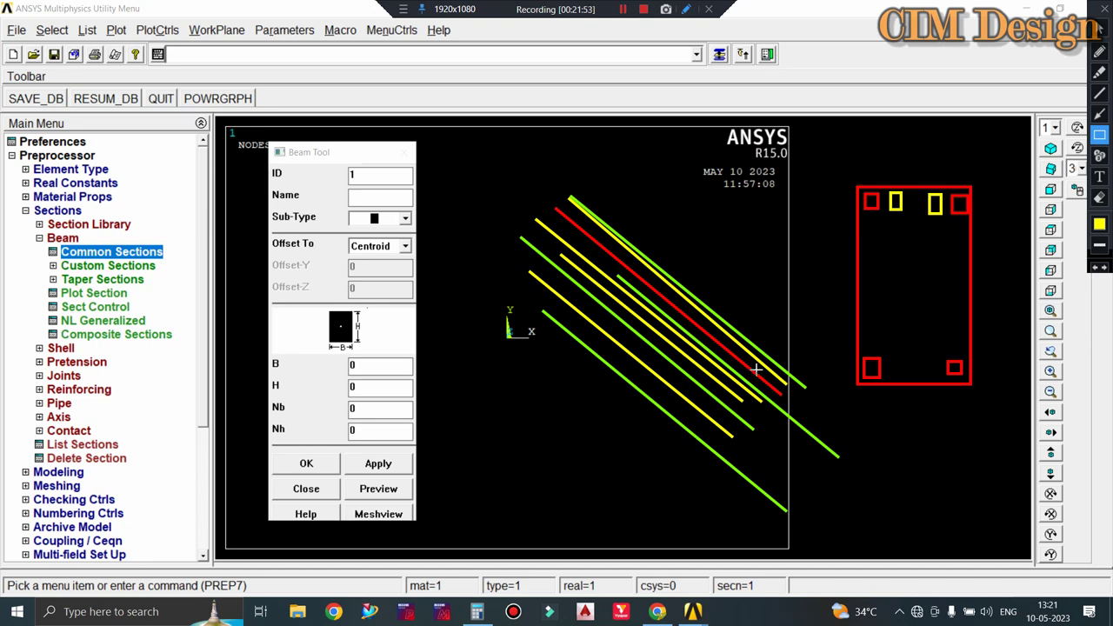
left_click_drag(805, 365, 733, 497)
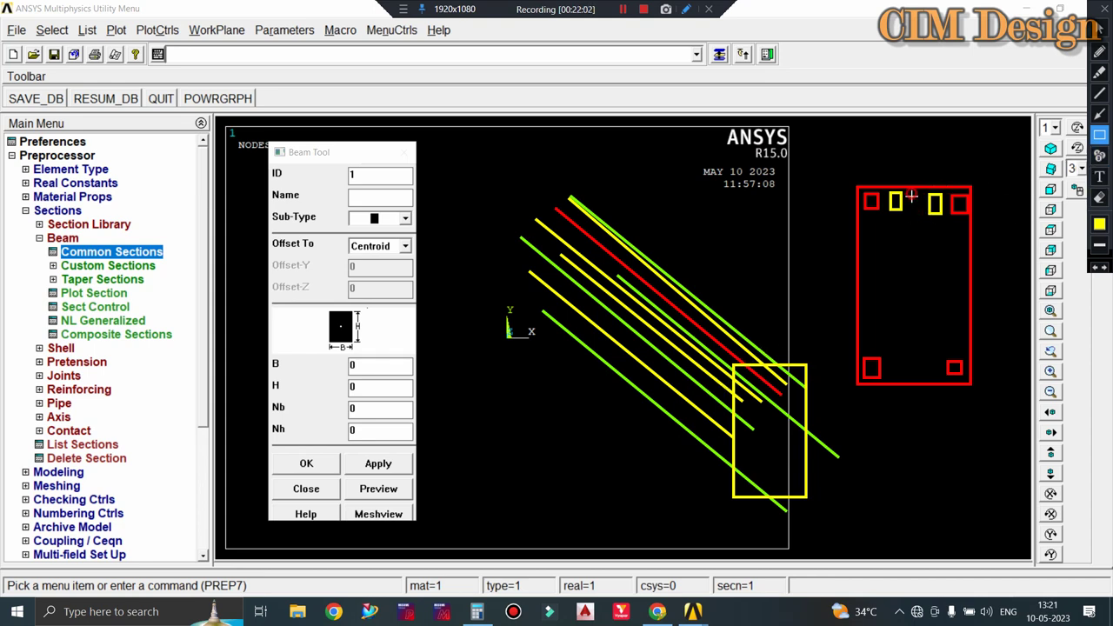
left_click_drag(911, 194, 919, 212)
left_click_drag(560, 219, 559, 445)
left_click_drag(769, 382, 769, 574)
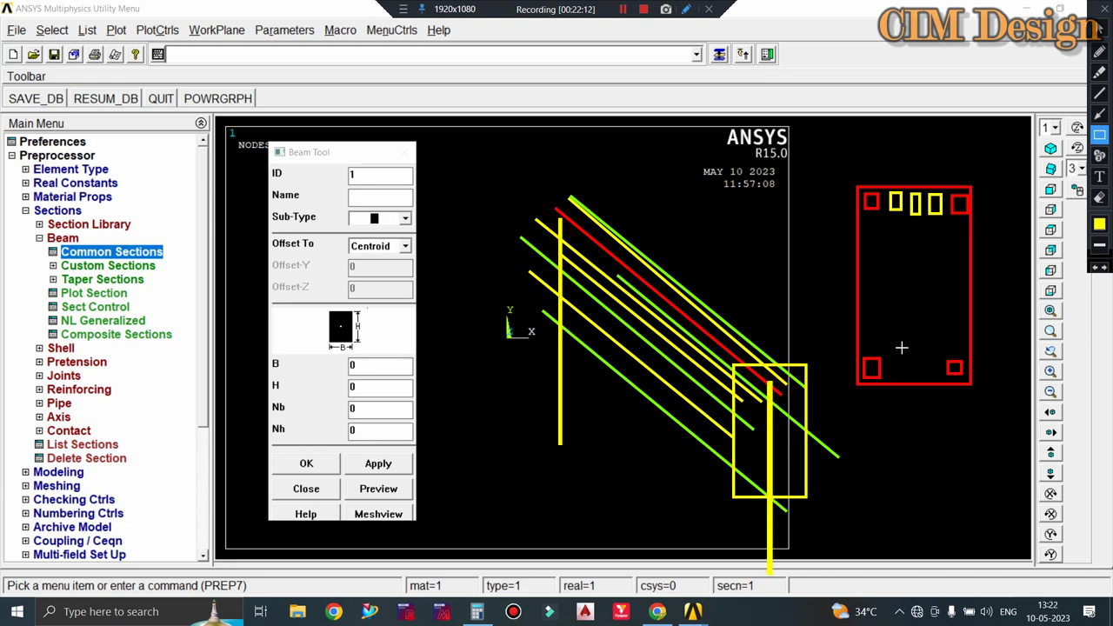
mouse_move(902, 347)
left_mouse_down()
mouse_move(911, 375)
mouse_move(935, 376)
left_mouse_up()
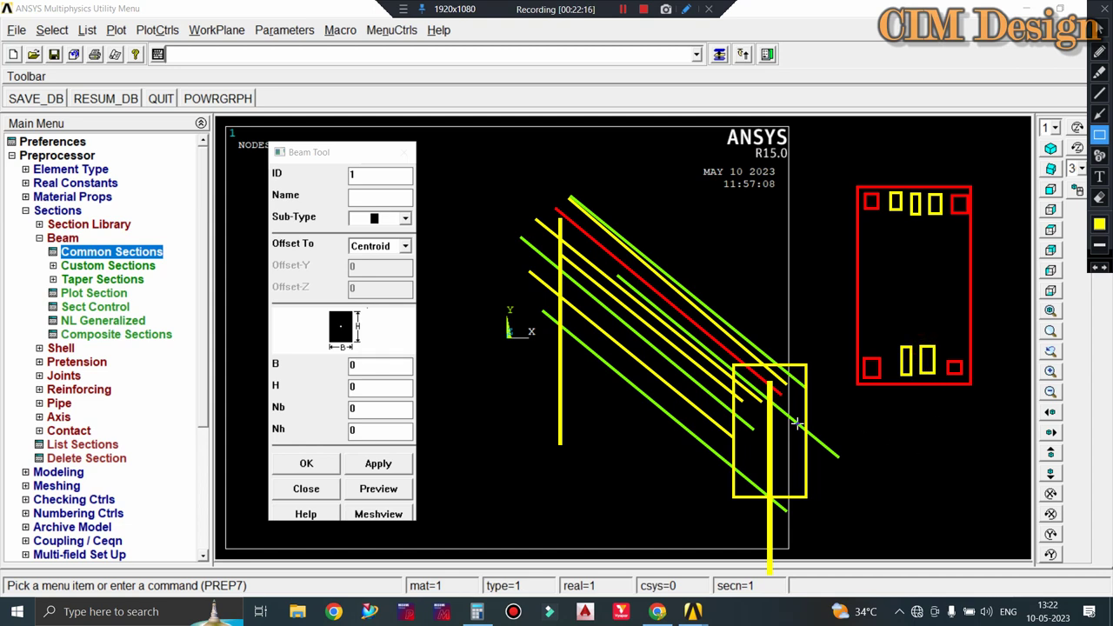
left_click(1099, 113)
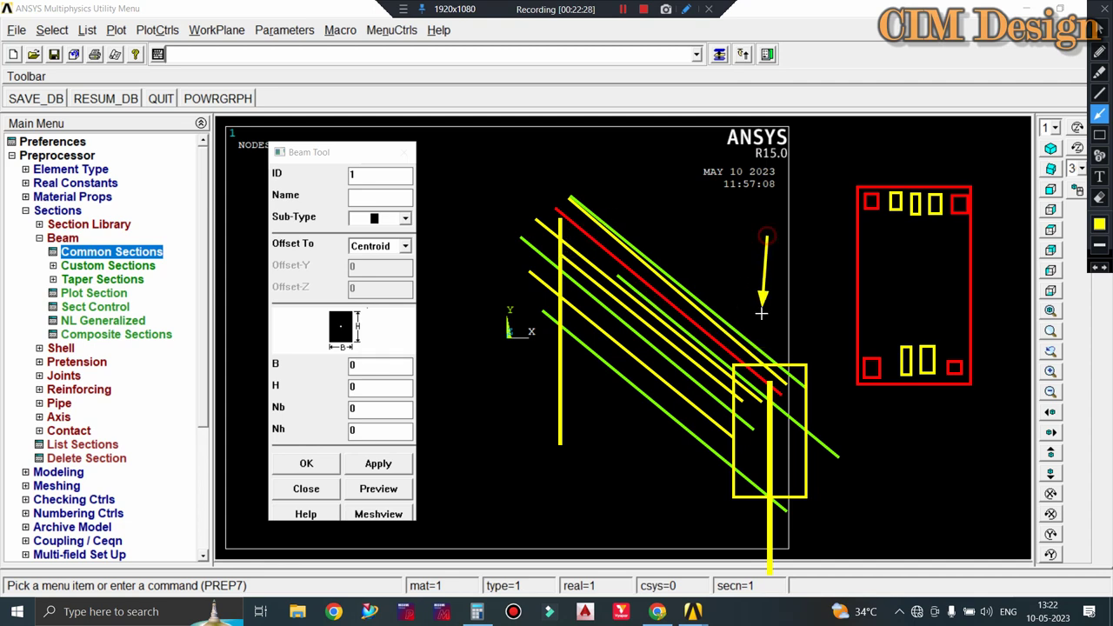
Draw yellow arrows pointing at the yellow box and the diagonal lines.
left_click_drag(766, 236, 765, 339)
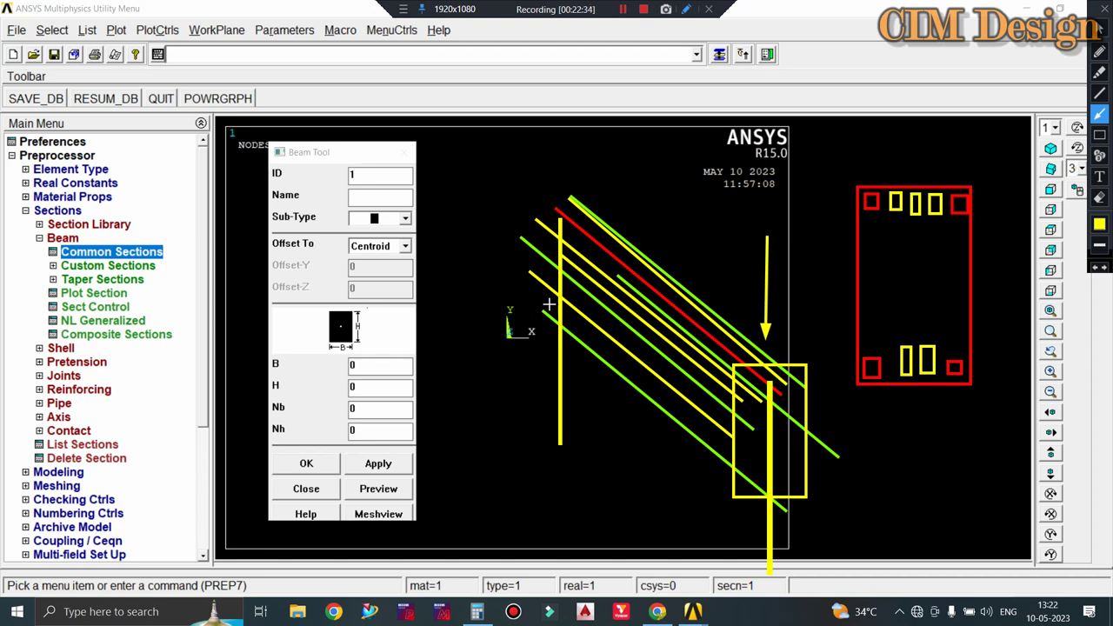
mouse_move(546, 301)
left_mouse_down()
mouse_move(607, 327)
mouse_move(636, 319)
left_mouse_up()
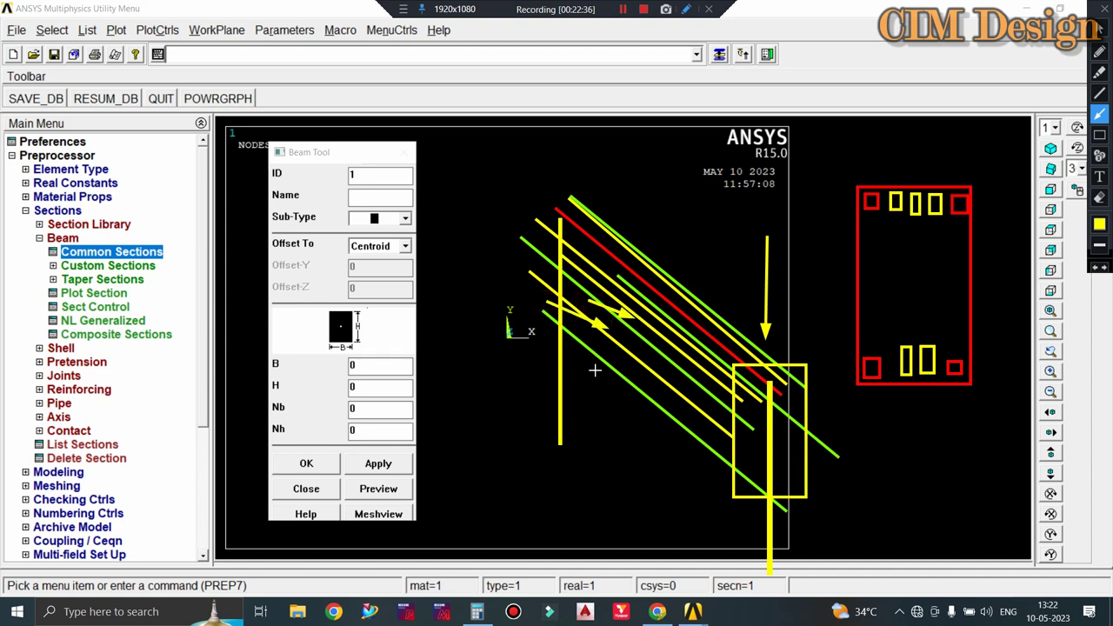
left_click_drag(479, 367, 622, 350)
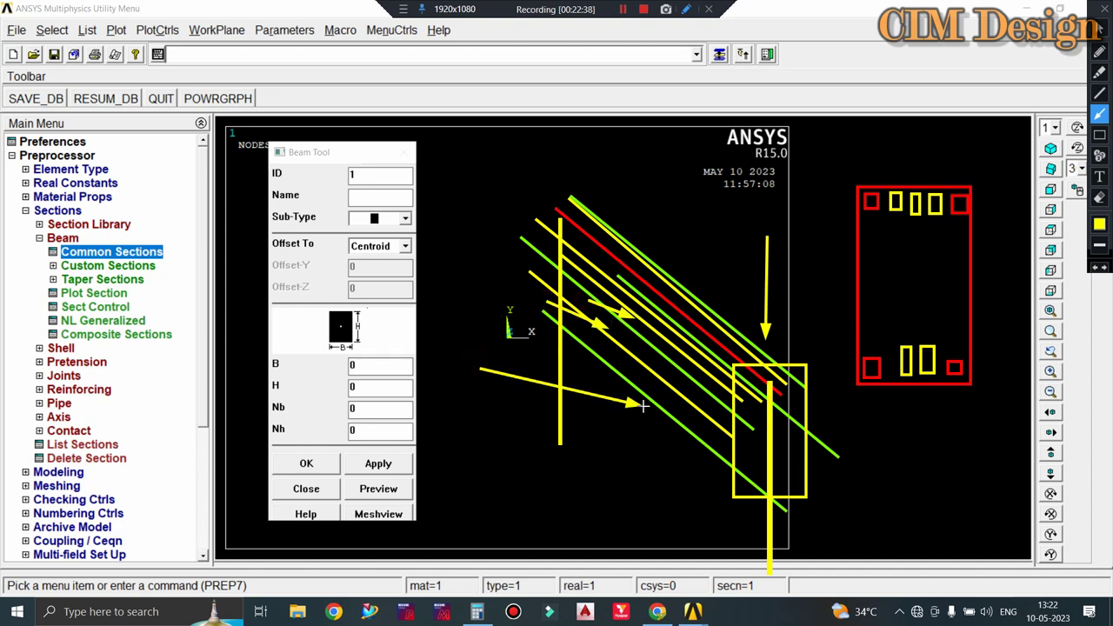
Draw a red arc over the diagonal lines and red strokes beside the section rectangle.
left_click(1099, 54)
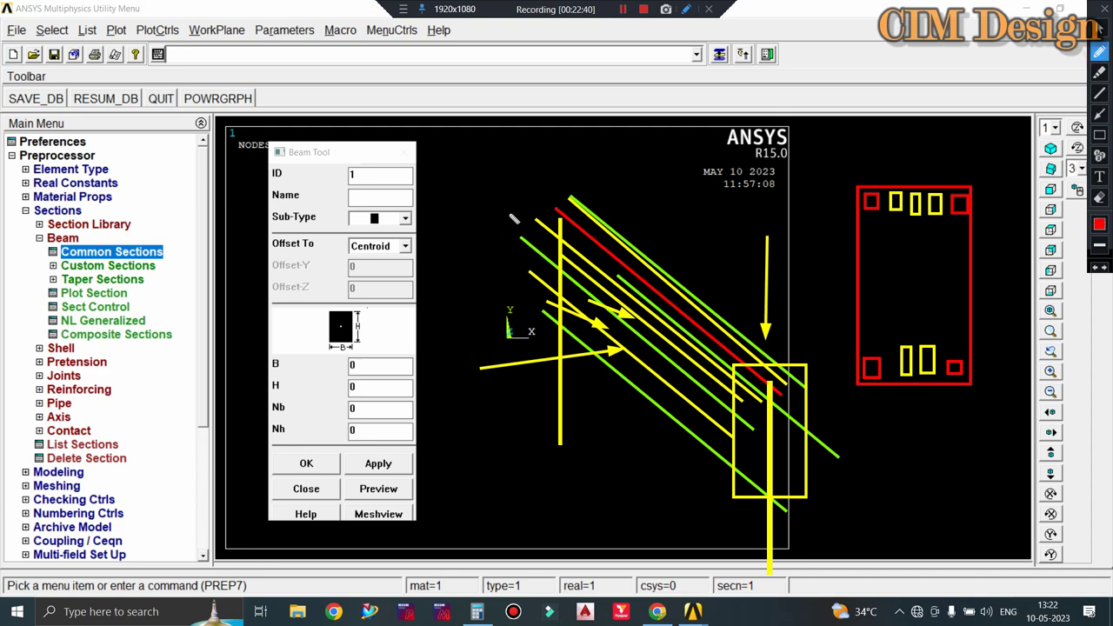
left_click_drag(506, 211, 806, 230)
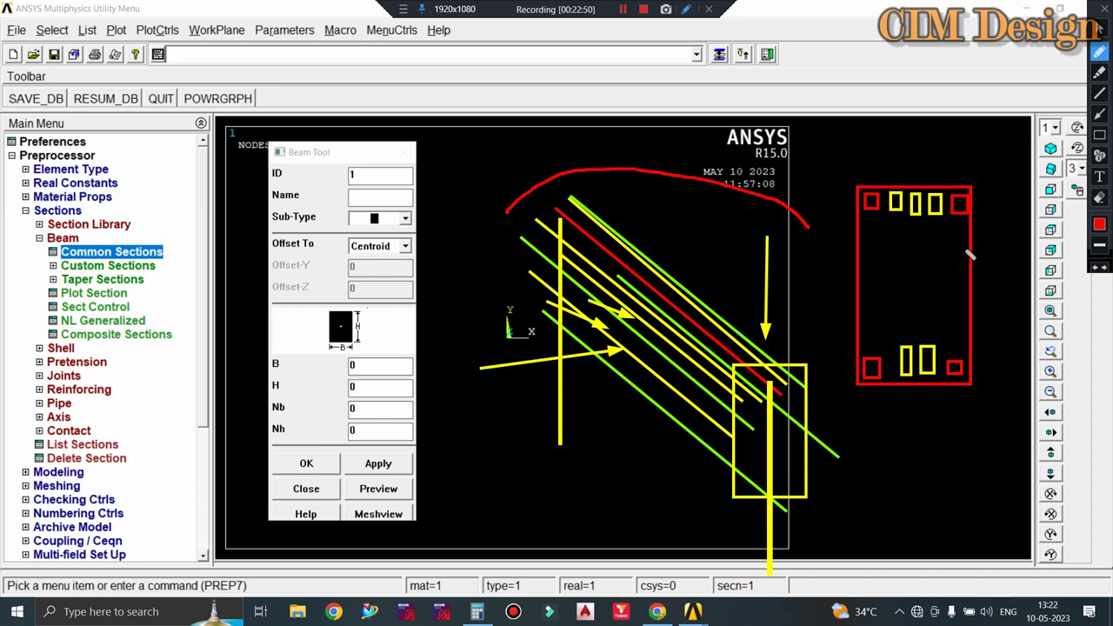
left_click_drag(978, 213, 994, 352)
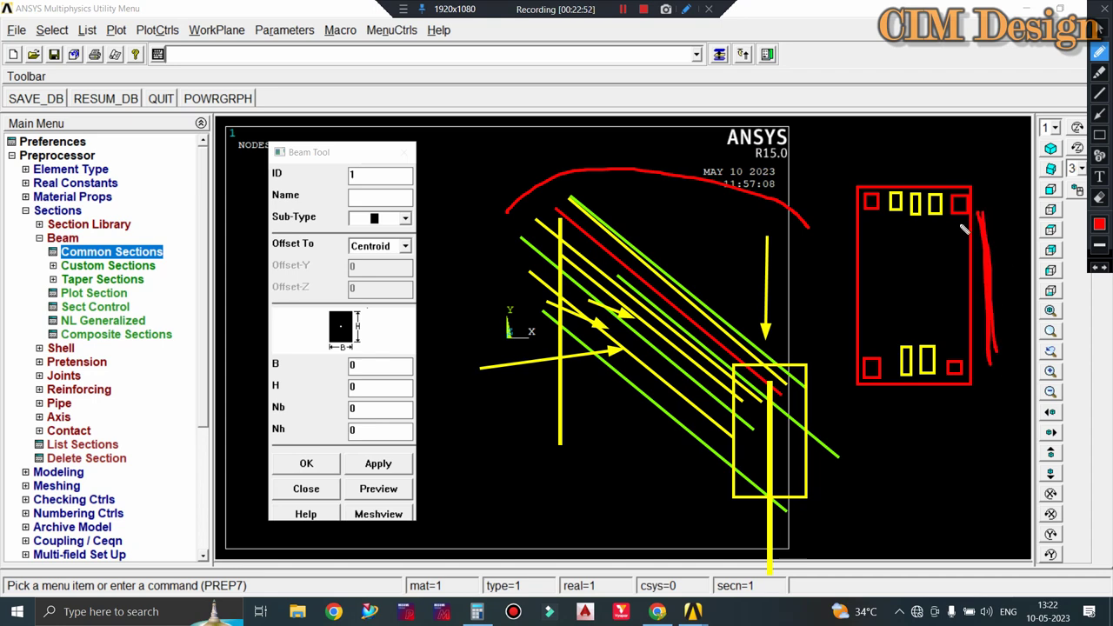
left_click_drag(871, 166, 941, 162)
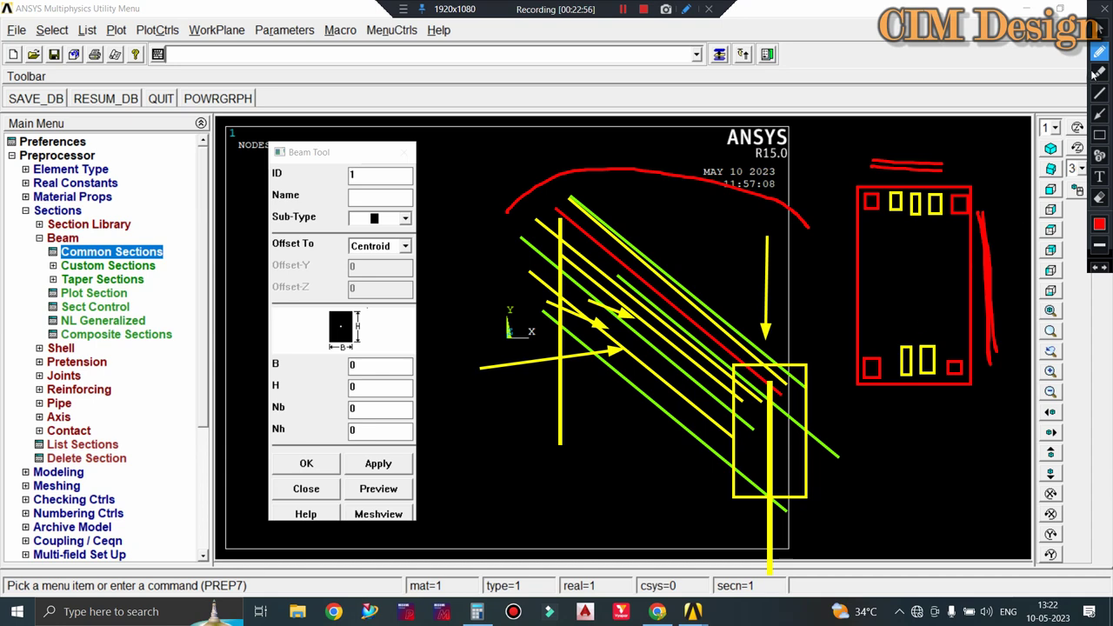
Clear the sketches and set the rectangular beam section to B 5 and H 7.
left_click(1105, 9)
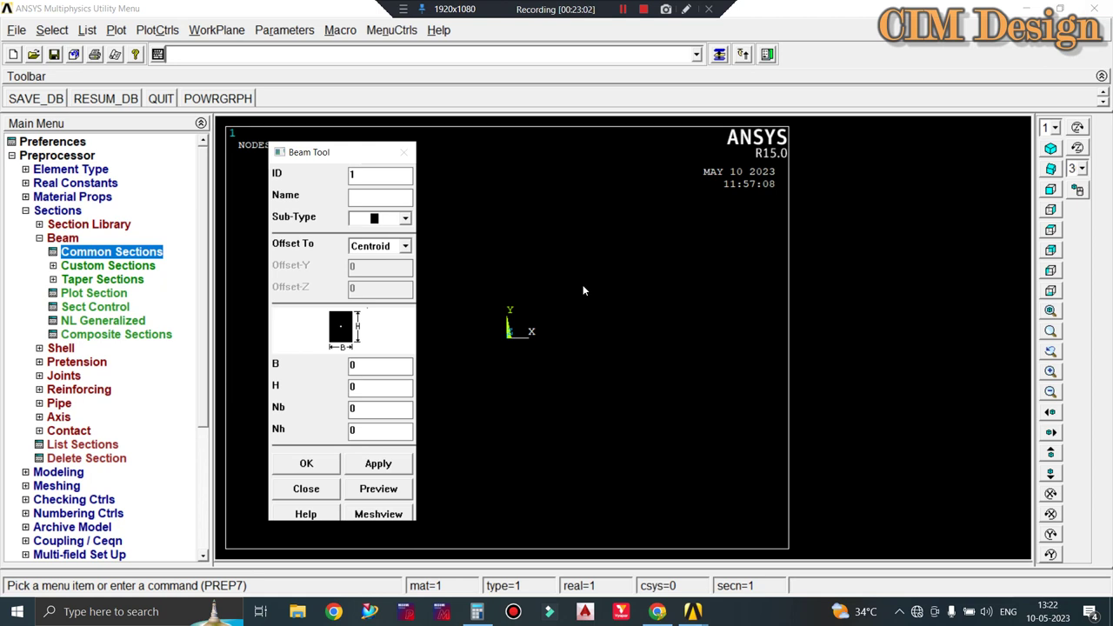
double_click(366, 369)
type("5")
double_click(365, 386)
type("7")
left_click(332, 467)
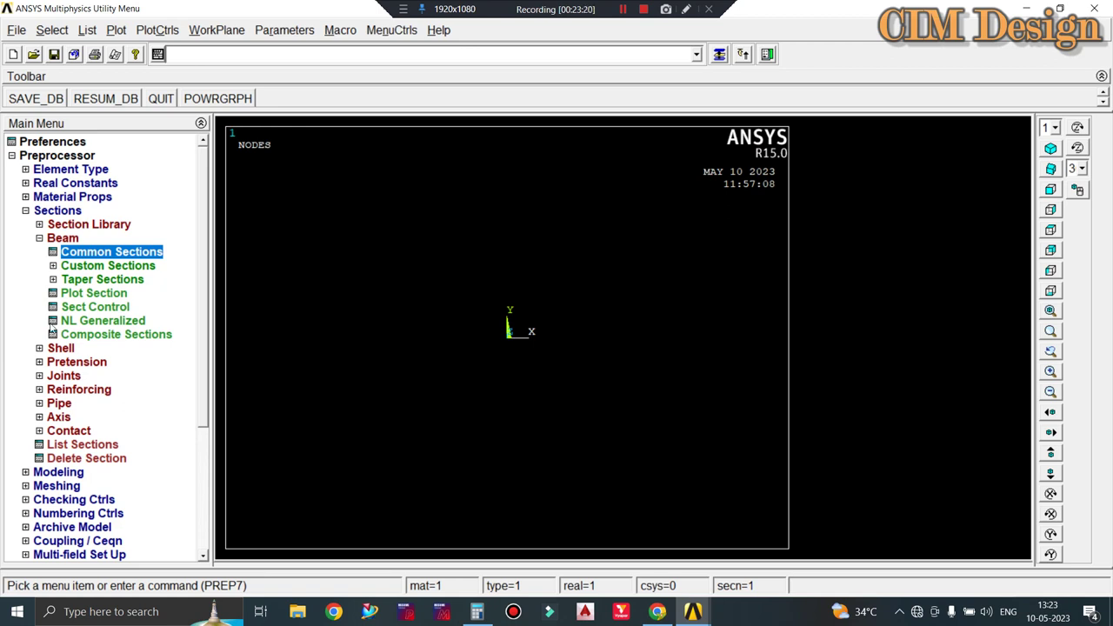
Try placing a keypoint on the working plane, then cancel the picker.
left_click(74, 472)
left_click(54, 237)
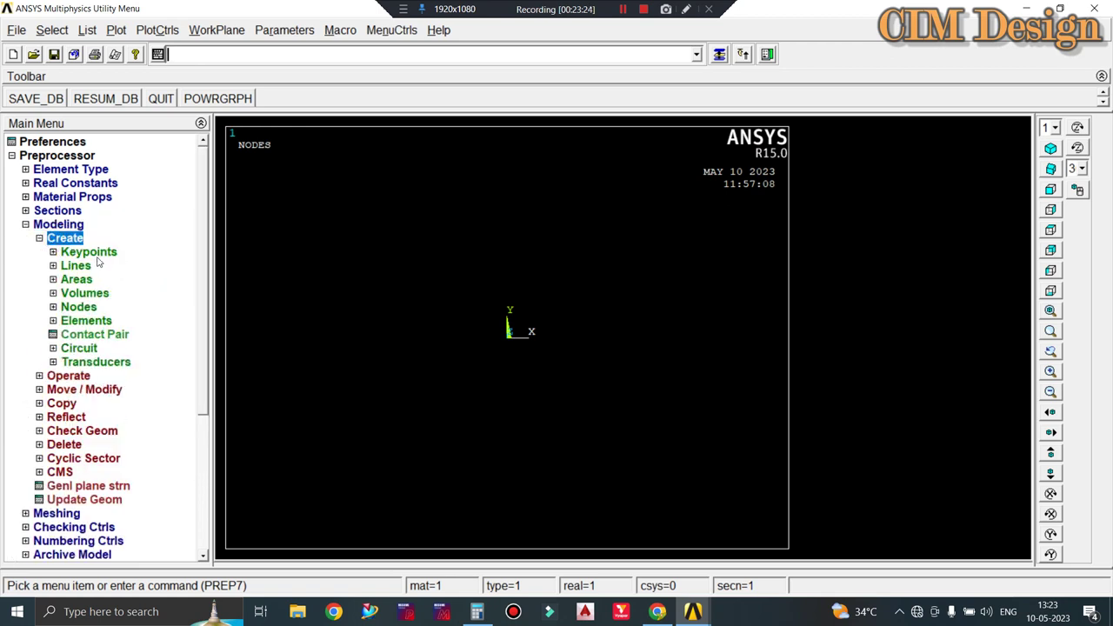
left_click(93, 252)
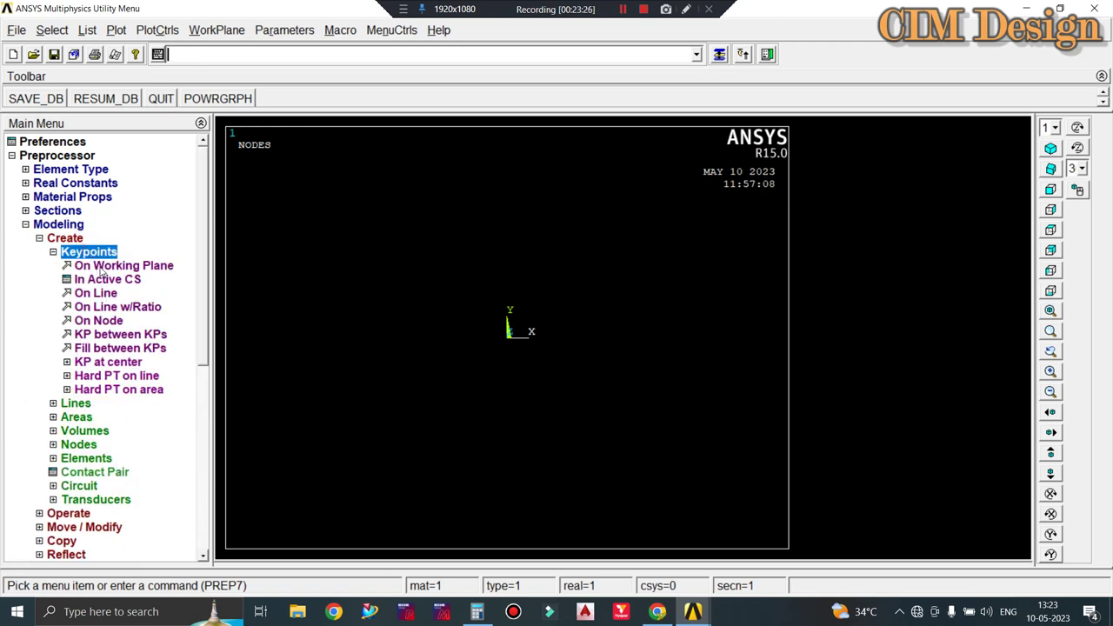
left_click(102, 268)
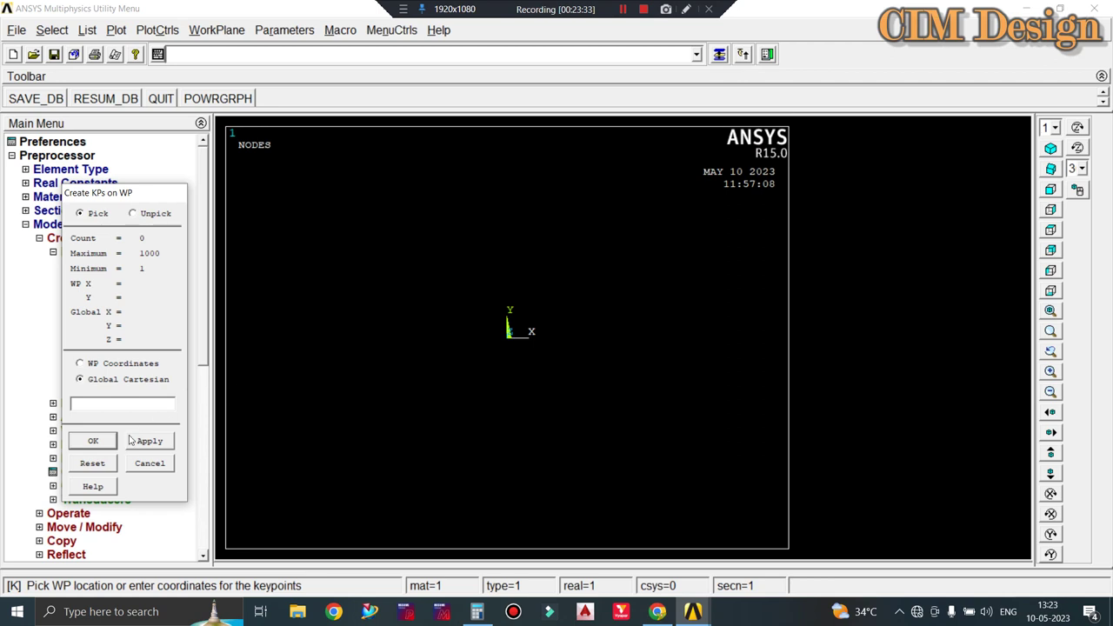
left_click(296, 337)
left_click_drag(145, 193, 141, 244)
left_click(157, 512)
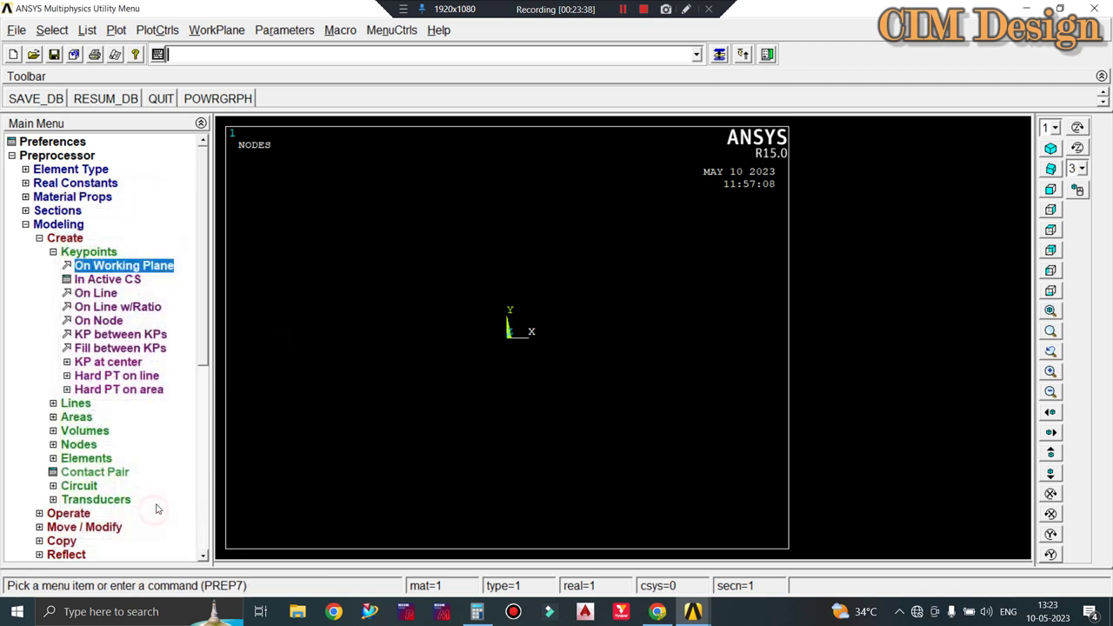
Create keypoint 1 at coordinates (0, 0) in the active CS.
left_click(121, 279)
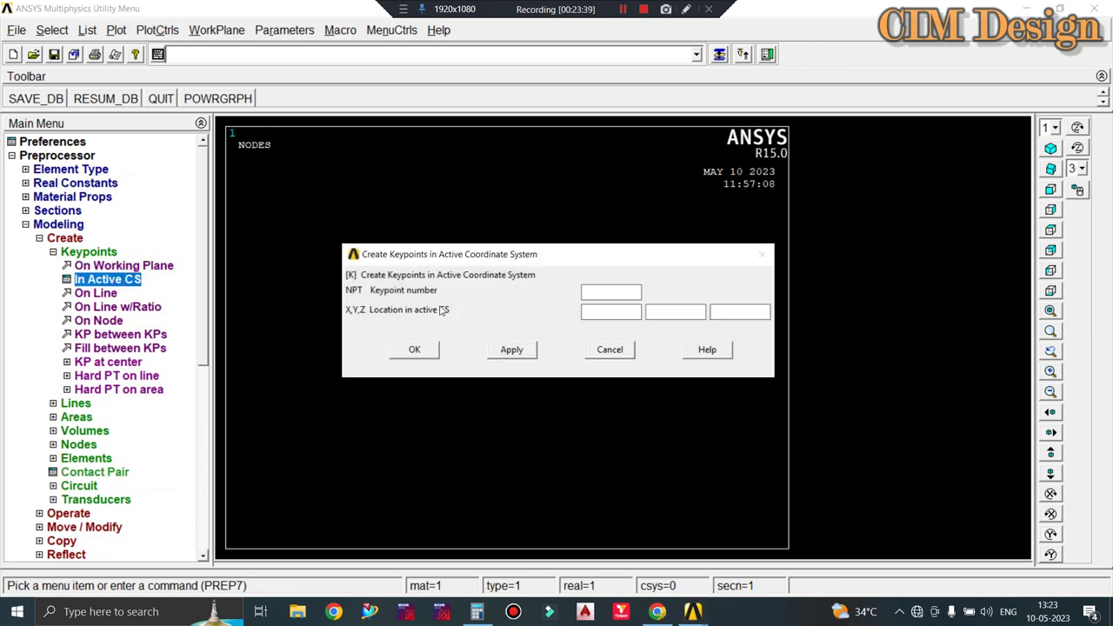
left_click_drag(424, 253, 357, 195)
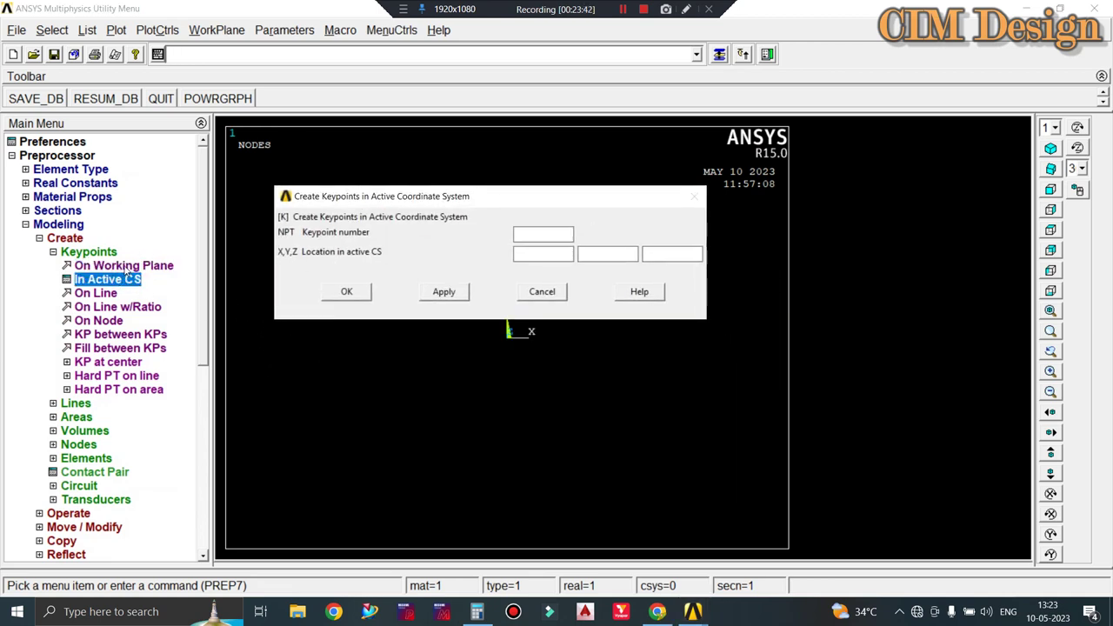
left_click(530, 251)
type("1")
left_click(546, 253)
type("0")
left_click(603, 248)
type("0")
left_click(440, 294)
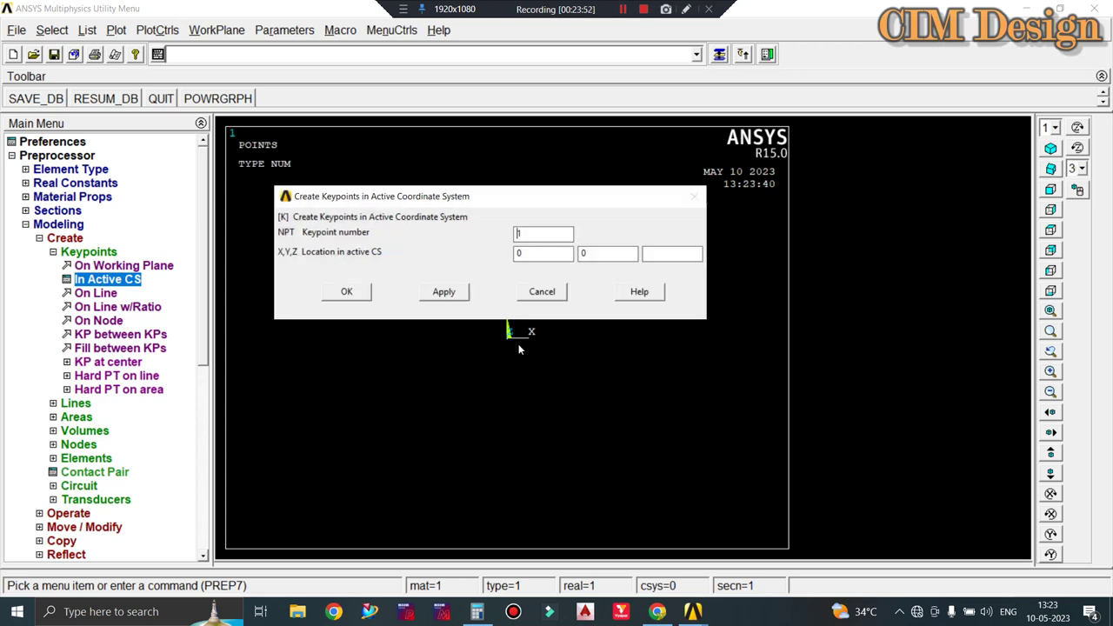
Create keypoint 2 at X 2500 and keypoint 3 further along X.
double_click(532, 234)
double_click(543, 251)
type("2500")
left_click(463, 296)
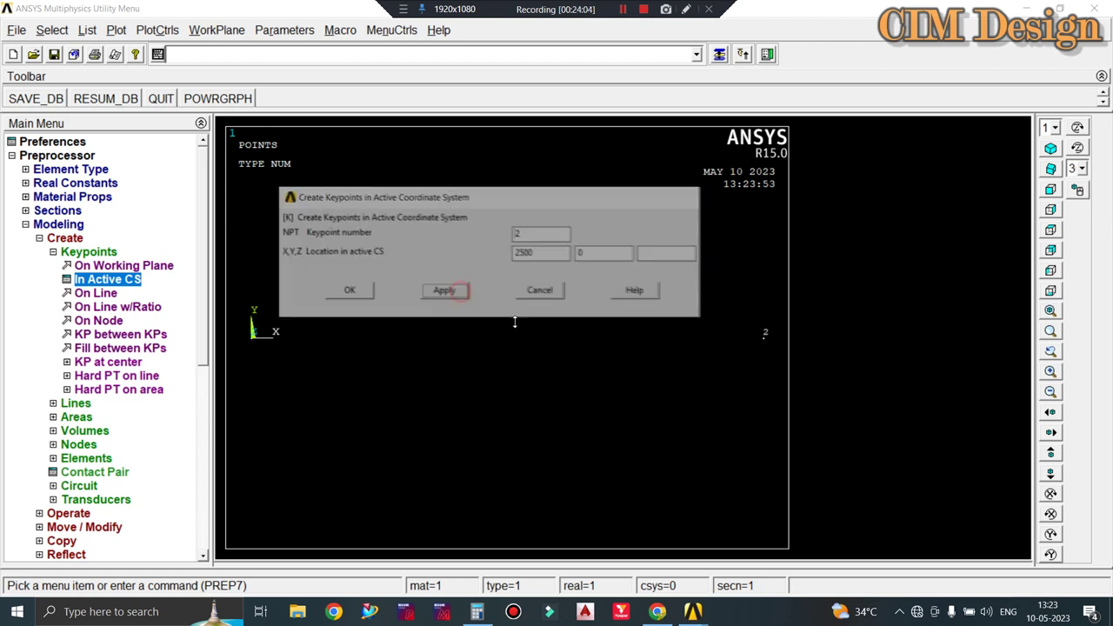
type("3")
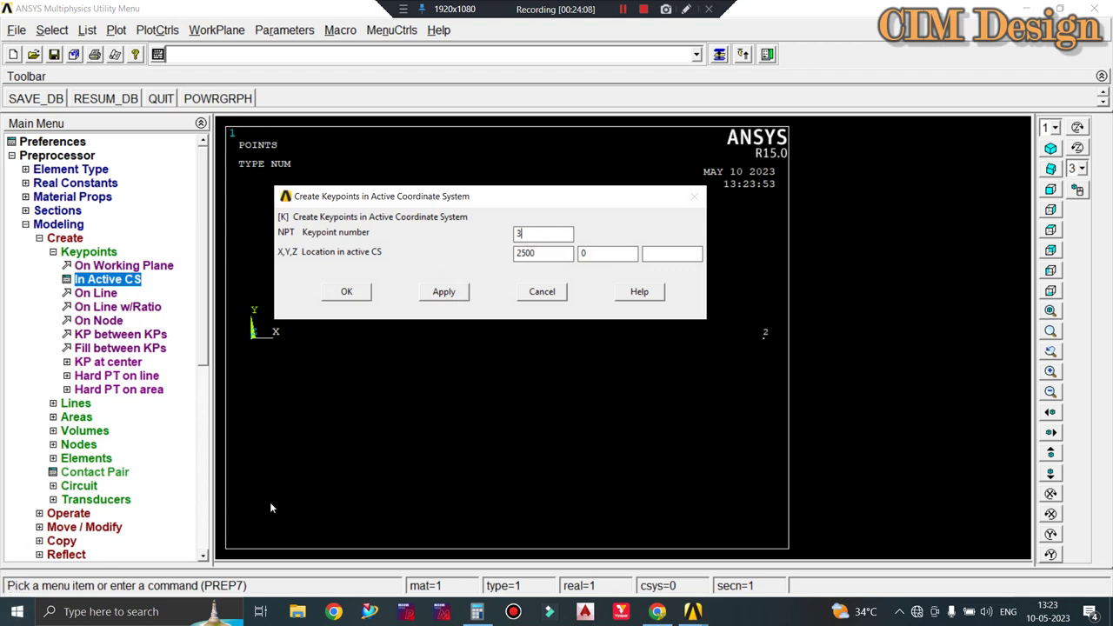
double_click(553, 253)
key("BackSpace")
type("500")
left_click(444, 293)
left_click(346, 292)
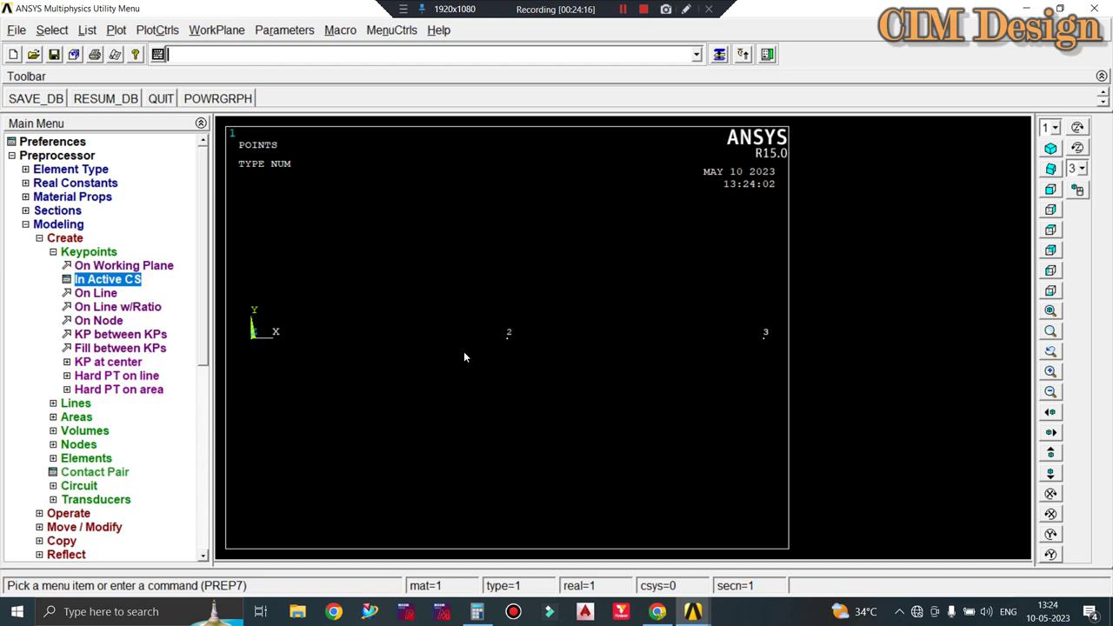
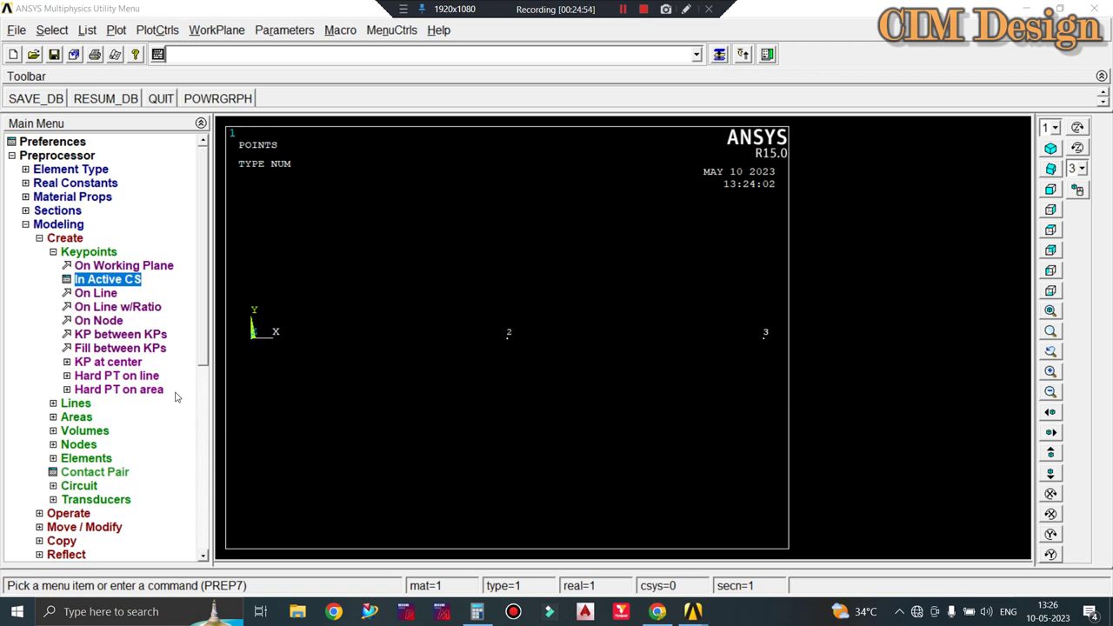
Draw straight lines from keypoint 1 to keypoint 2 and from keypoint 2 to keypoint 3.
left_click(75, 404)
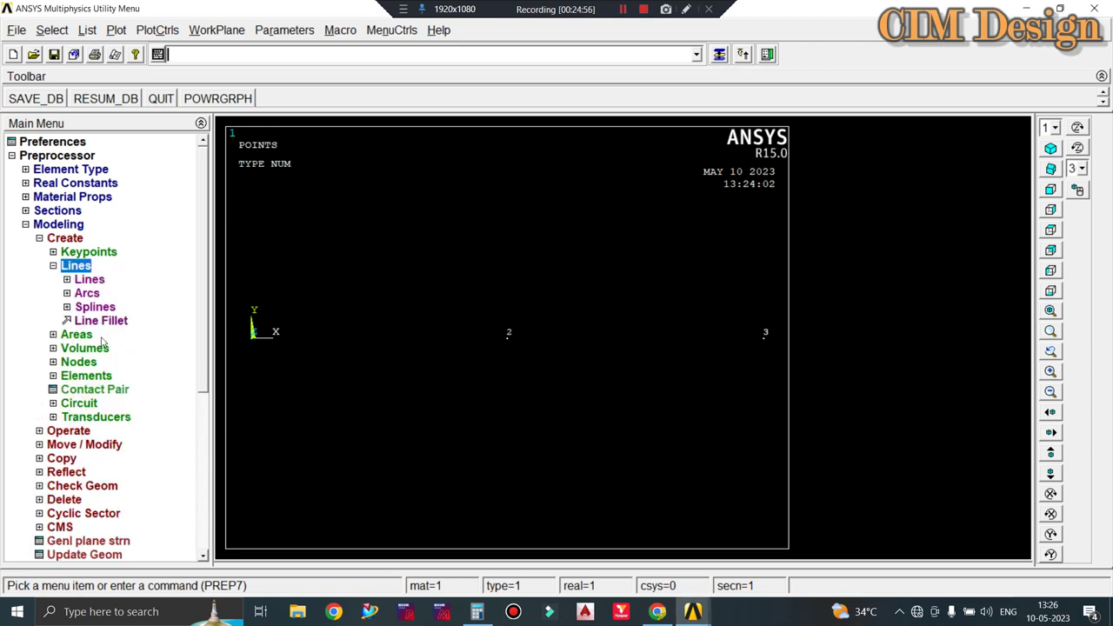
left_click(93, 280)
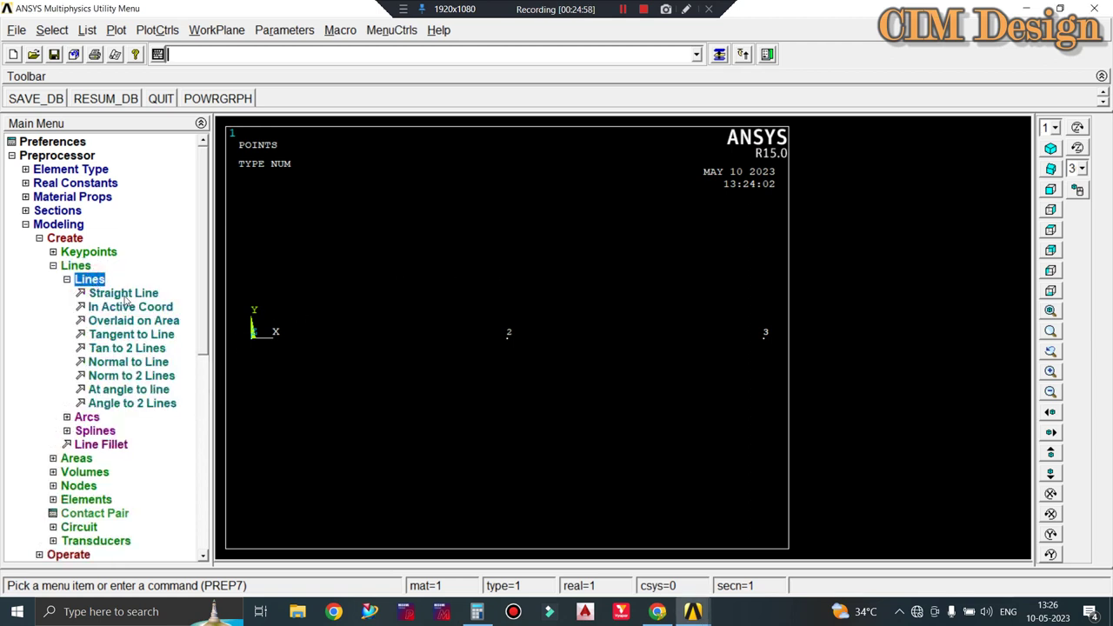
left_click(126, 293)
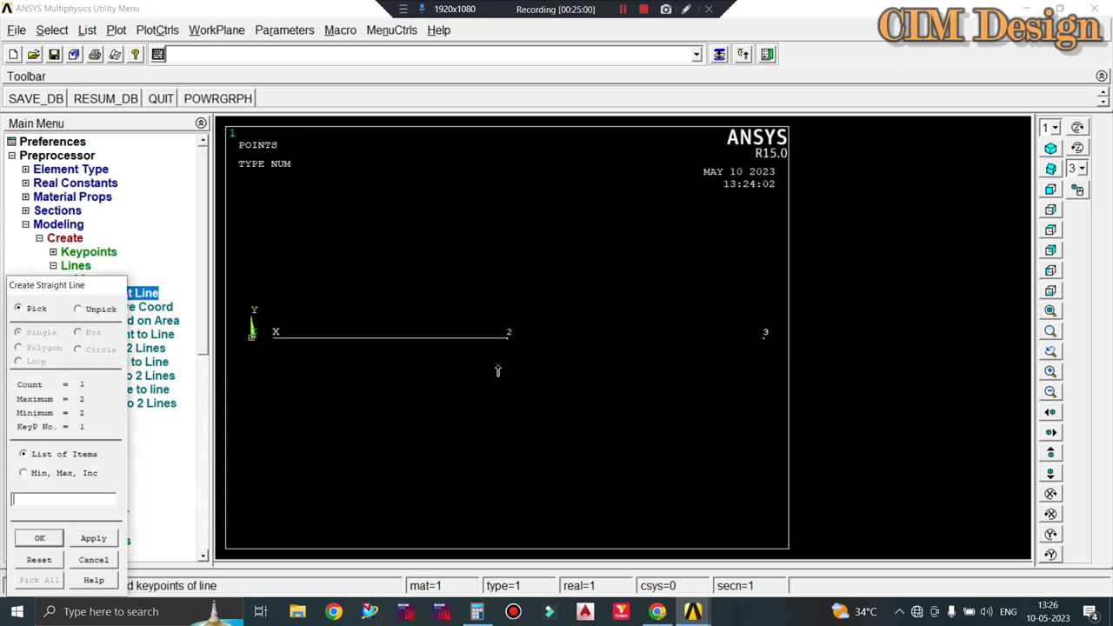
left_click(500, 360)
left_click(96, 539)
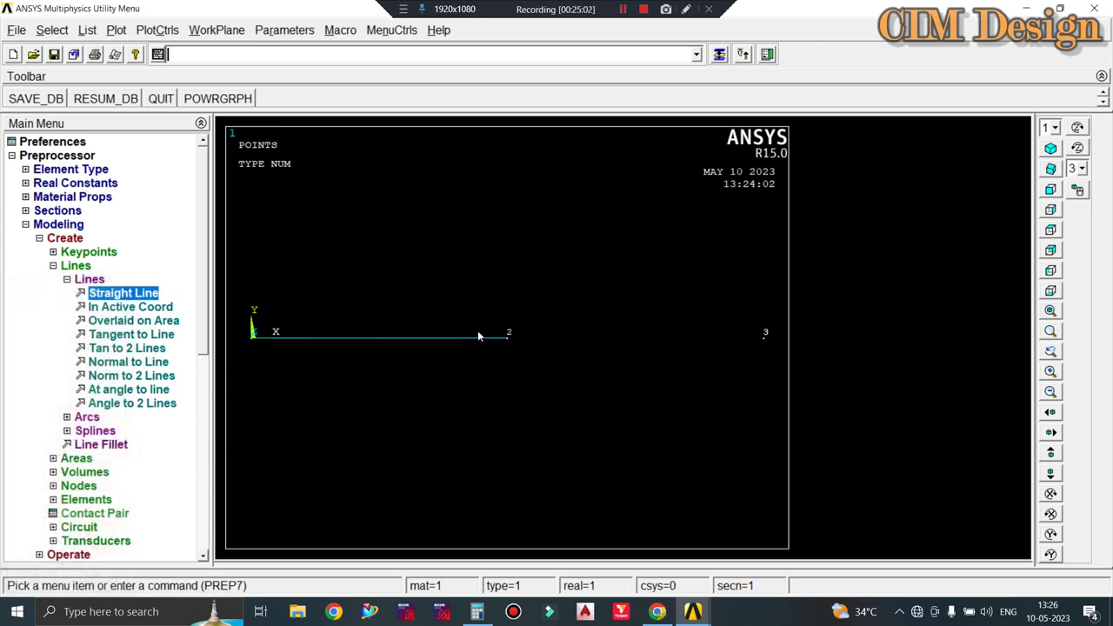
left_click(137, 295)
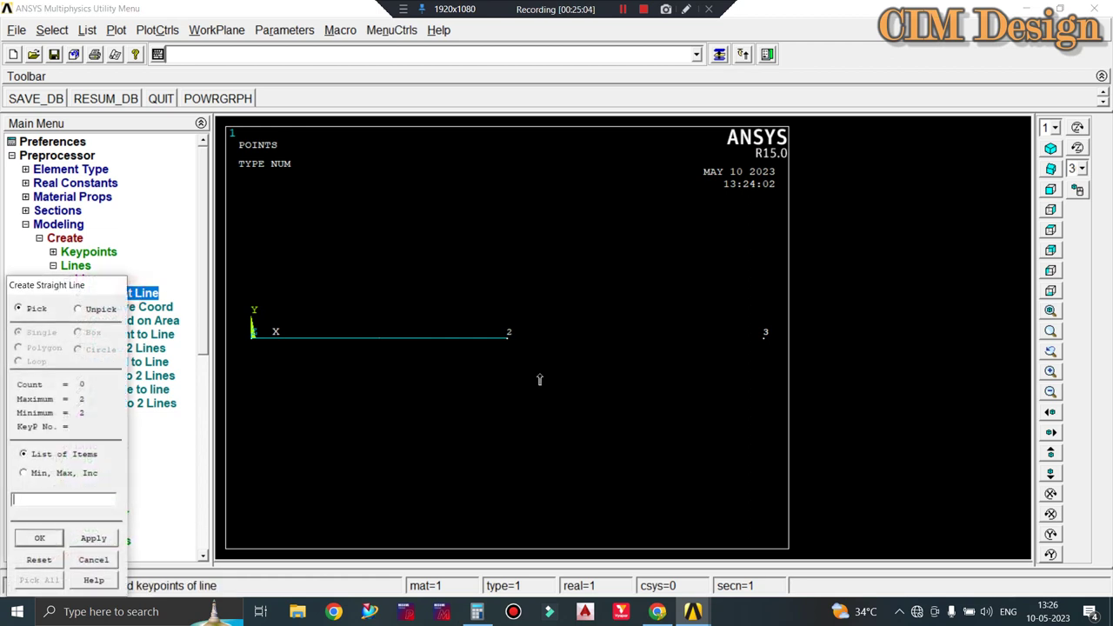
left_click(521, 356)
left_click(705, 359)
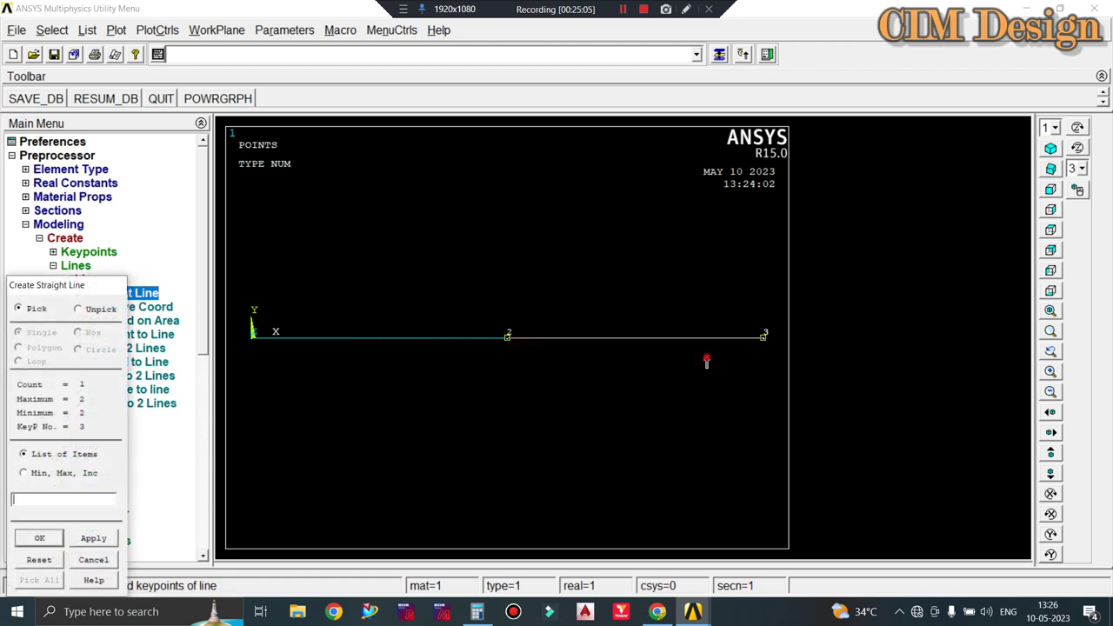
left_click(94, 538)
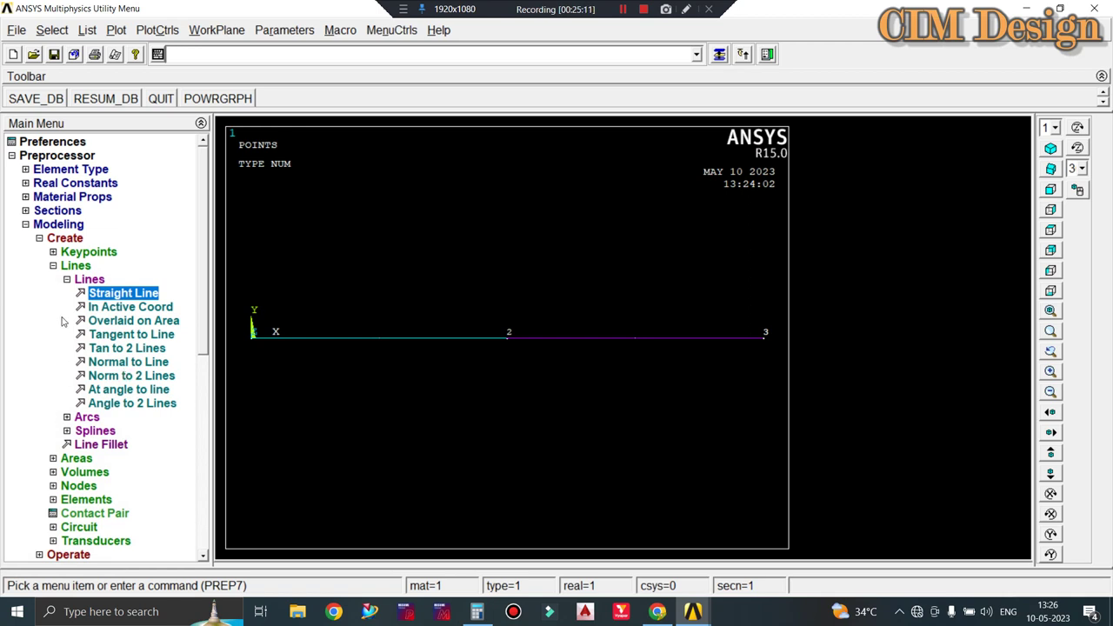
left_click(67, 280)
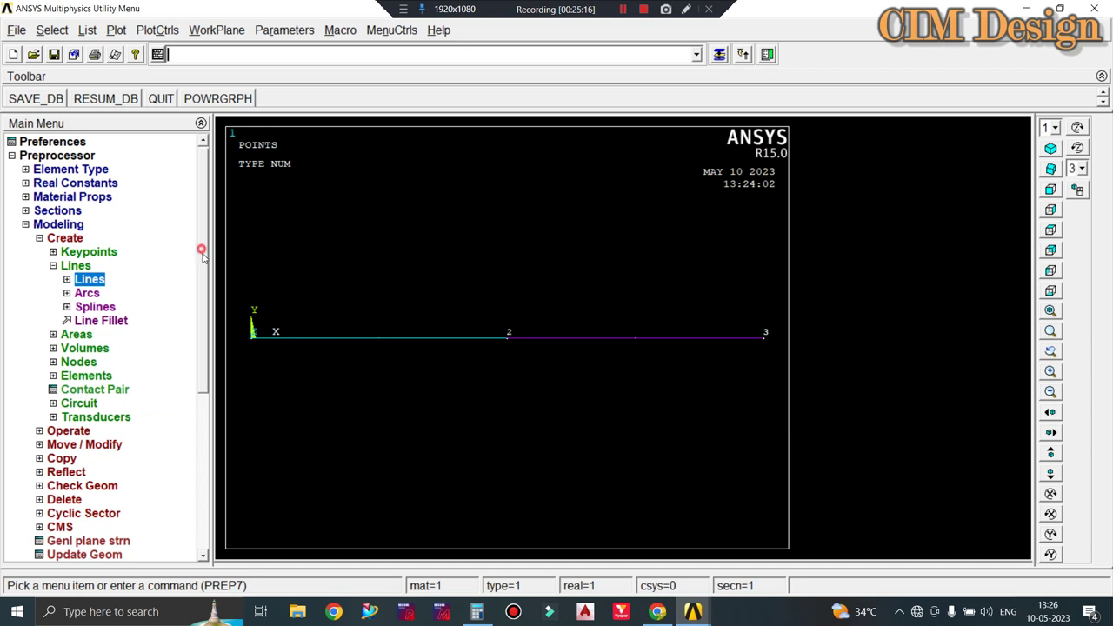
left_click_drag(202, 254, 199, 336)
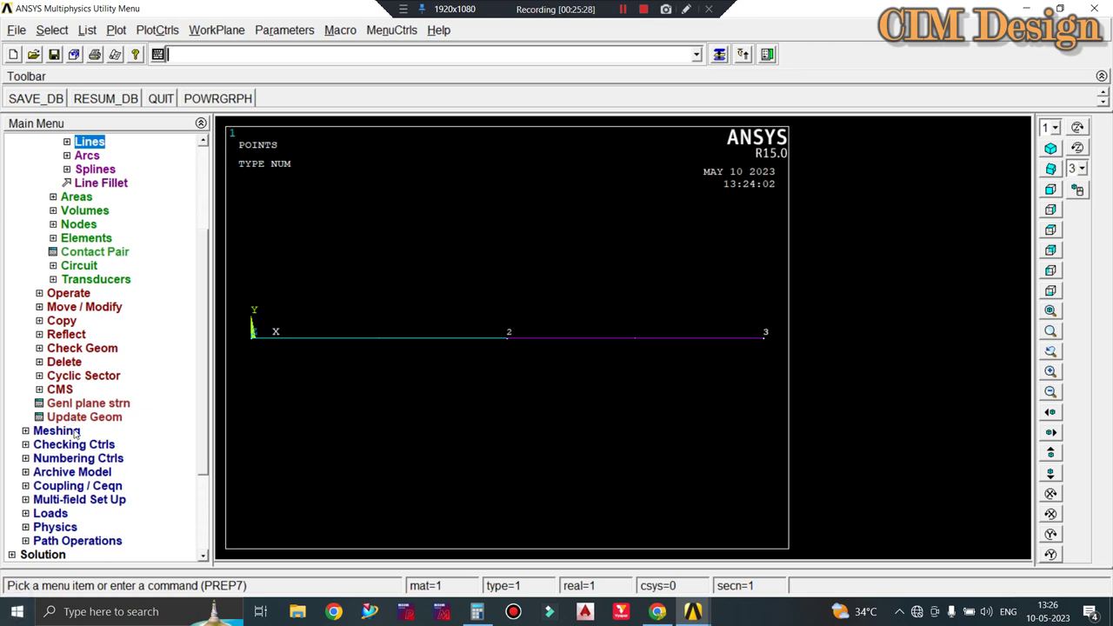
Give all beam lines a layer size control of 20 divisions in MeshTool.
left_click(75, 431)
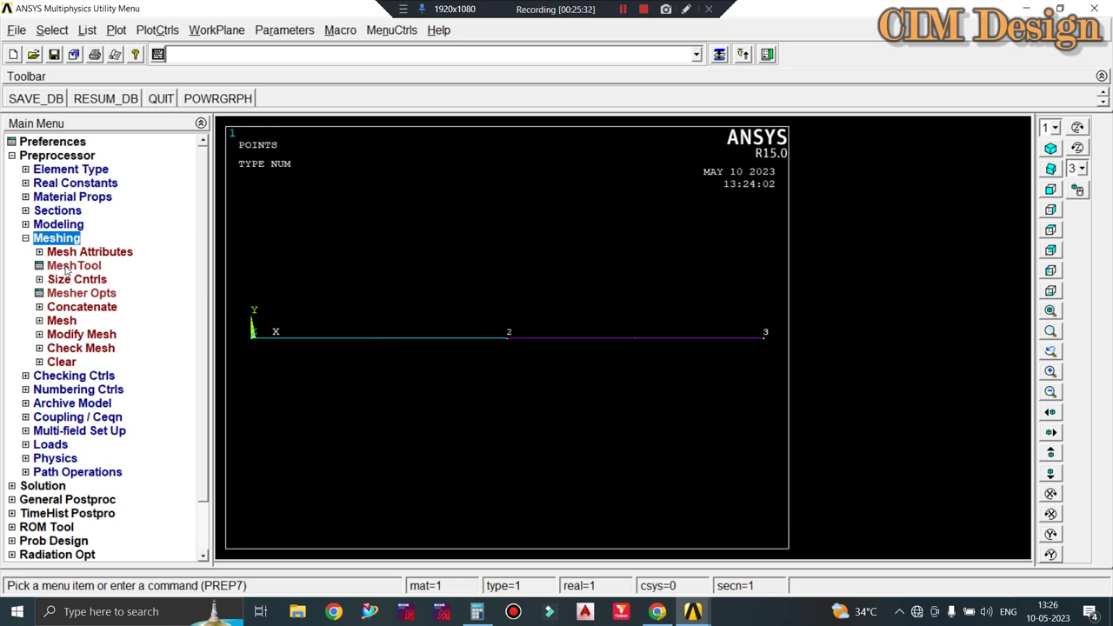
left_click(66, 271)
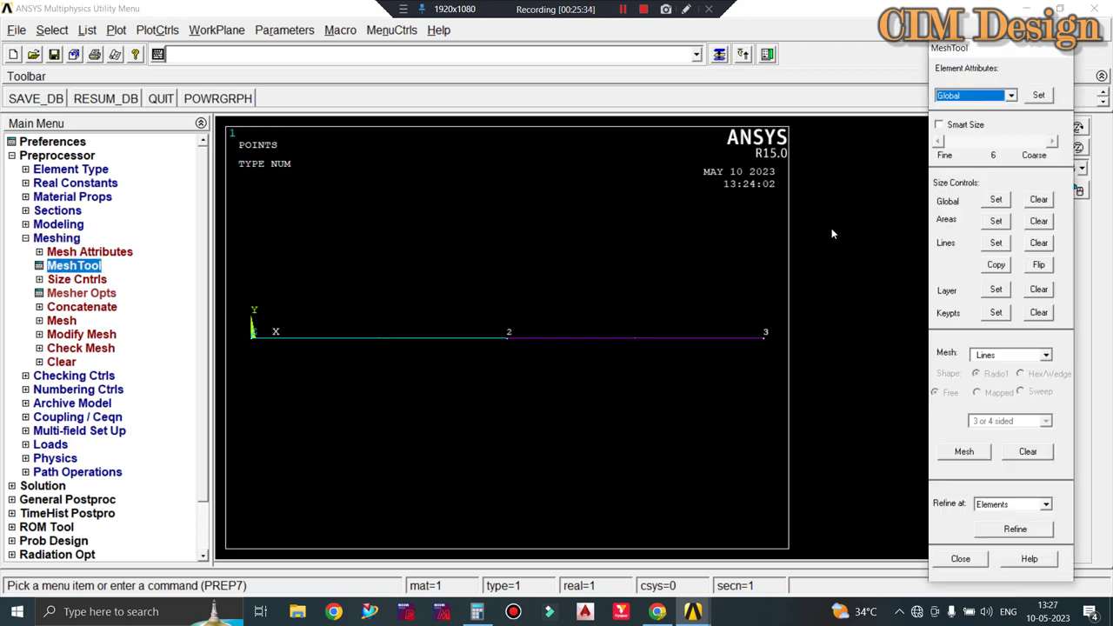
left_click(996, 289)
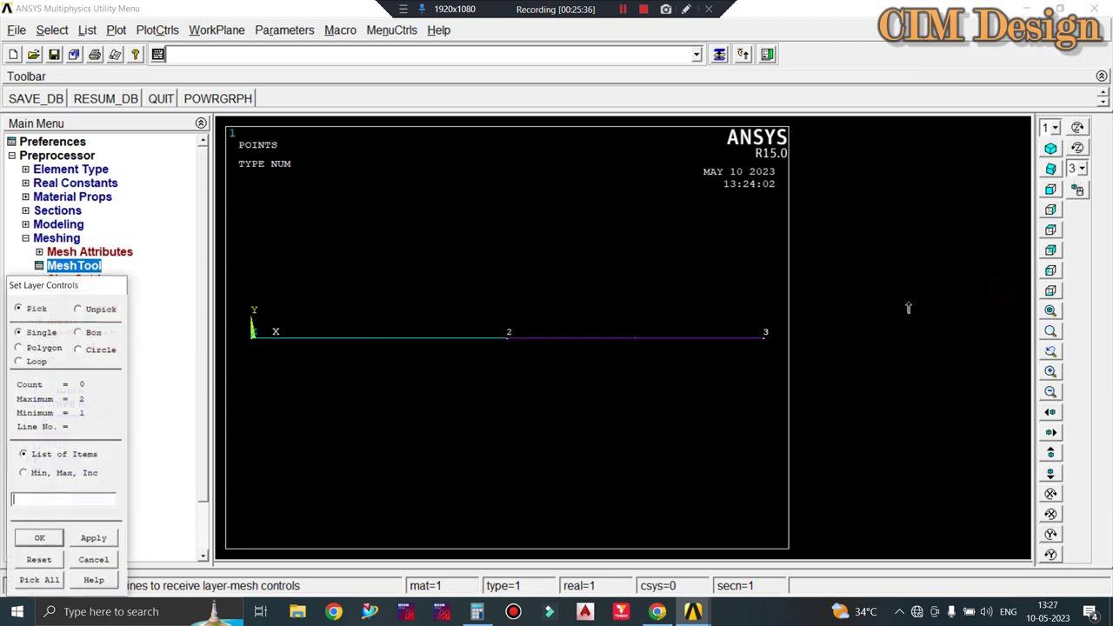
left_click(45, 581)
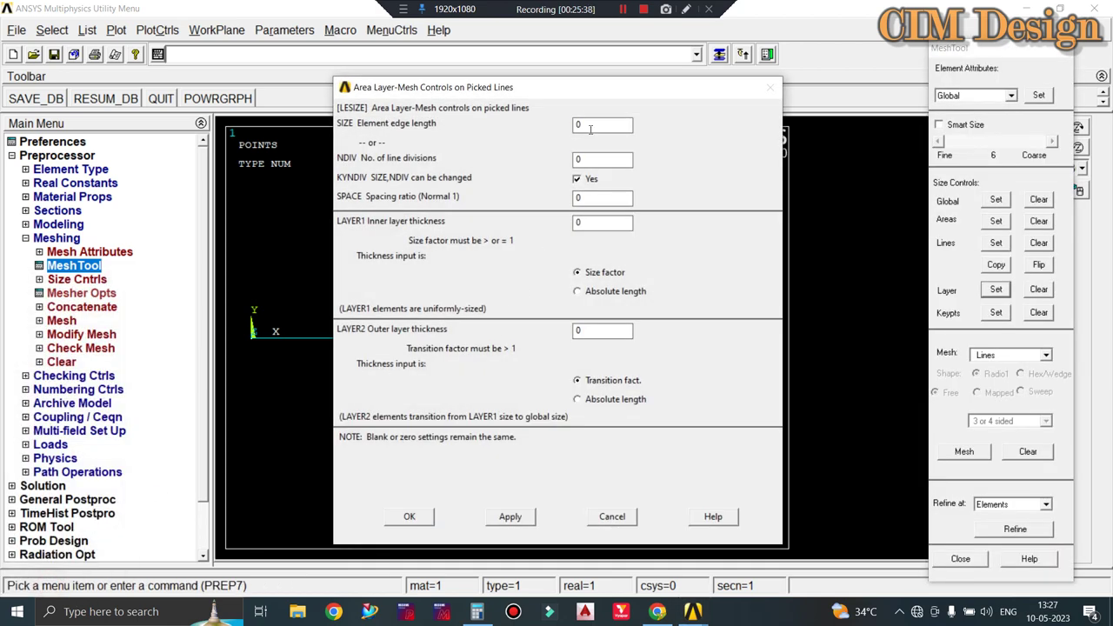
left_click_drag(475, 87, 809, 84)
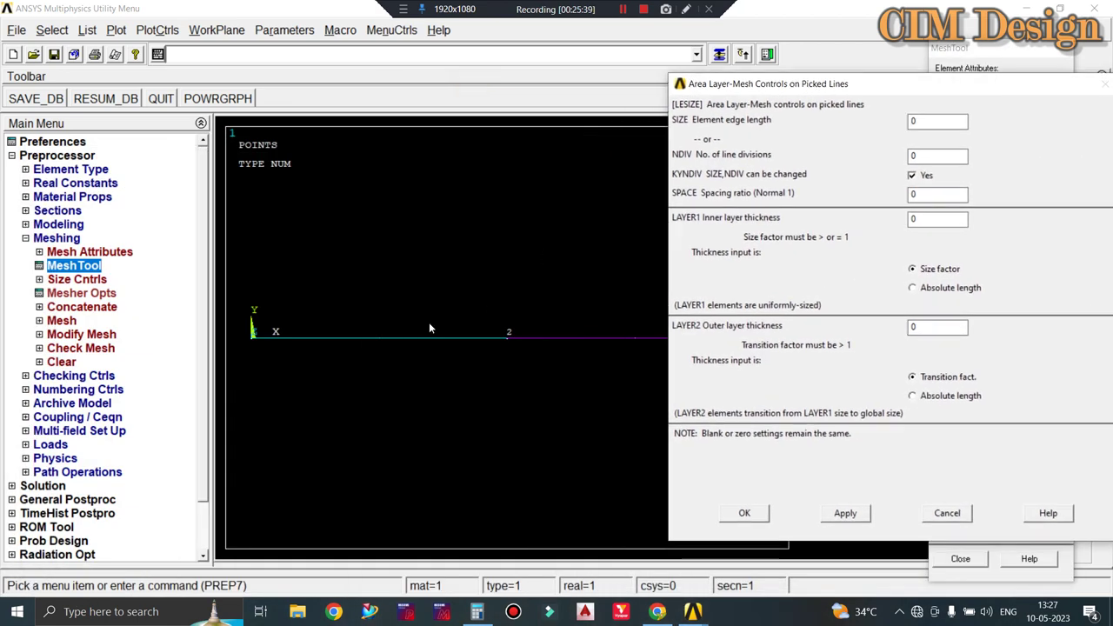
double_click(913, 156)
type("2")
left_click_drag(791, 84, 723, 64)
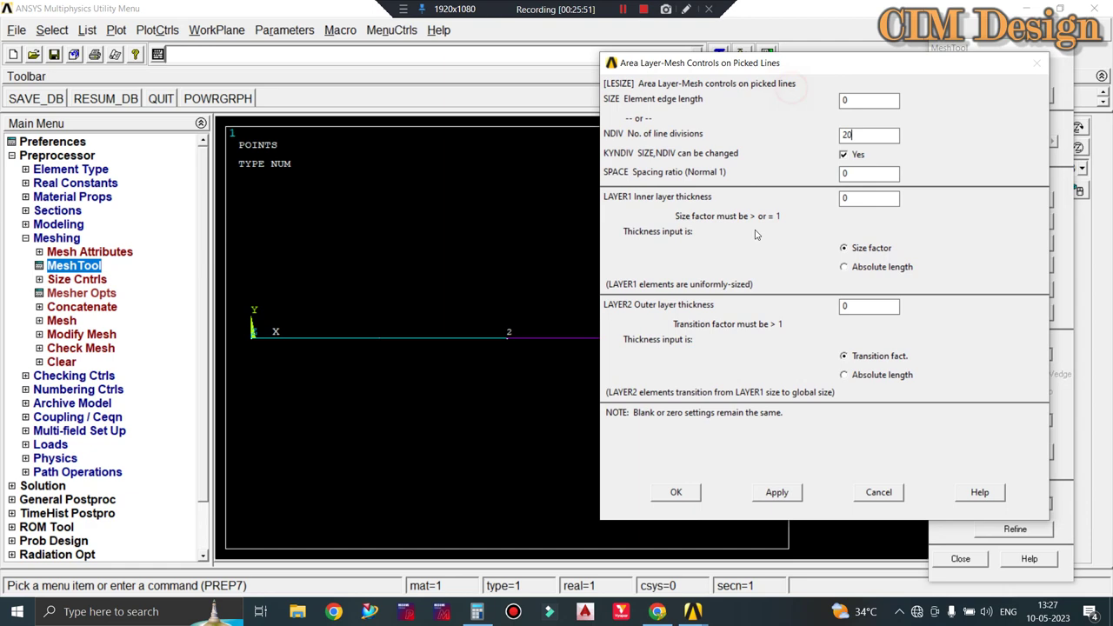
left_click(677, 494)
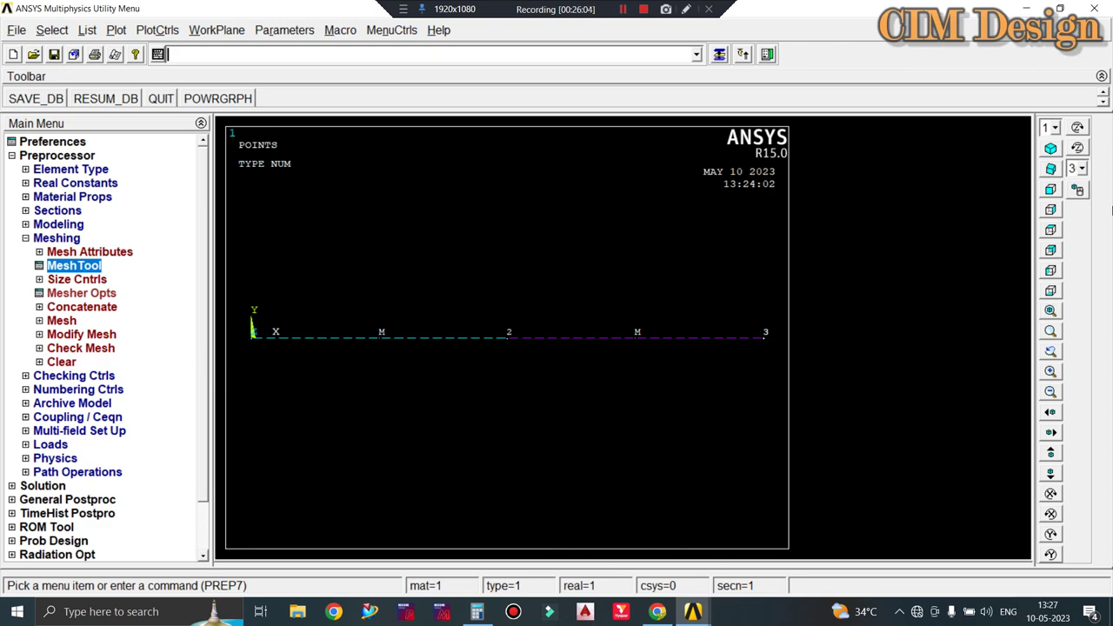
Mesh lines 1 and 2 into line elements with MeshTool, then close the tool.
double_click(948, 12)
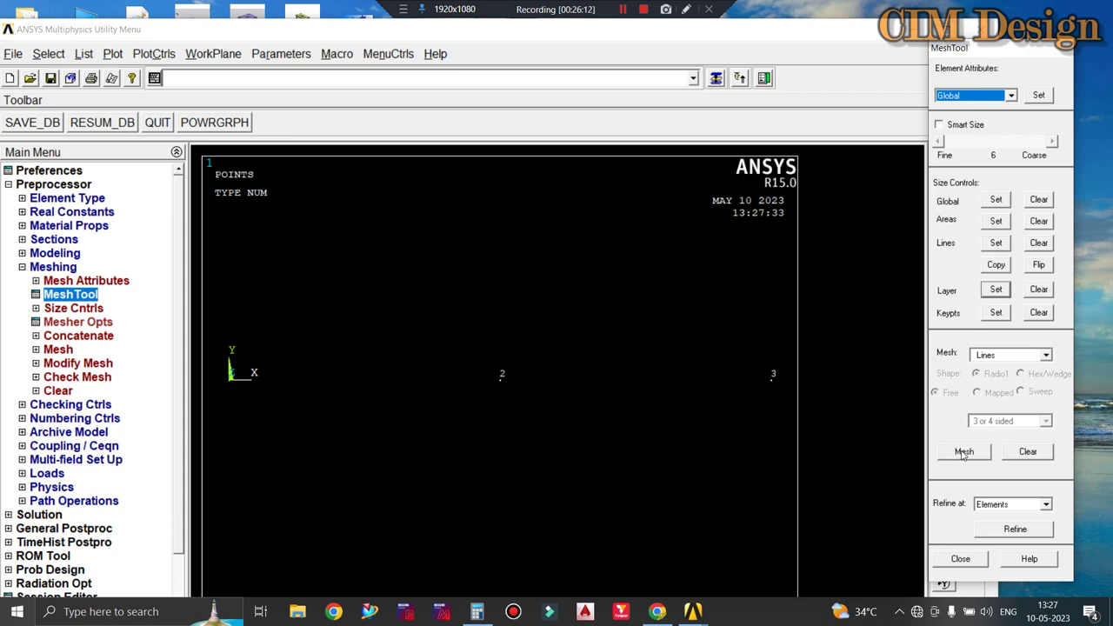
left_click(963, 452)
left_click(336, 416)
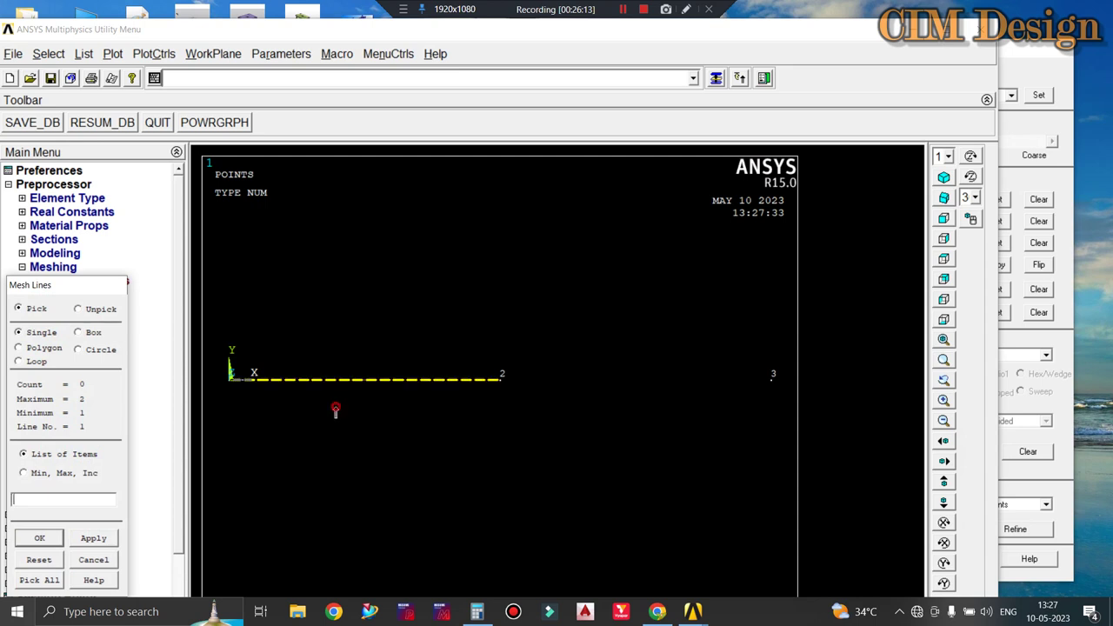
left_click(608, 407)
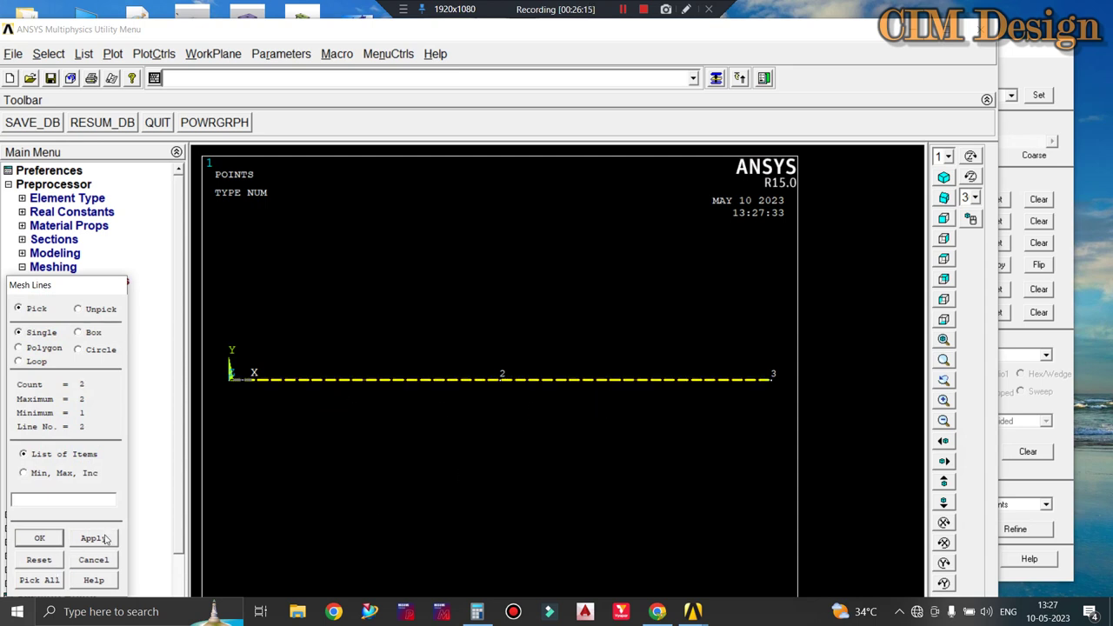
left_click(104, 540)
left_click(40, 538)
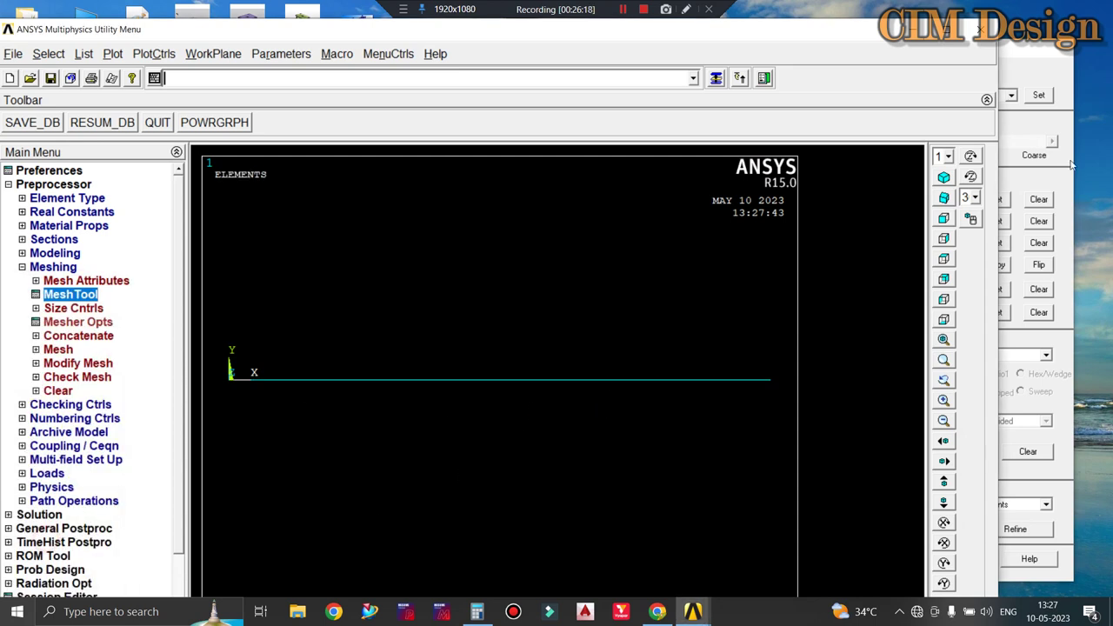
left_click_drag(1062, 44, 991, 43)
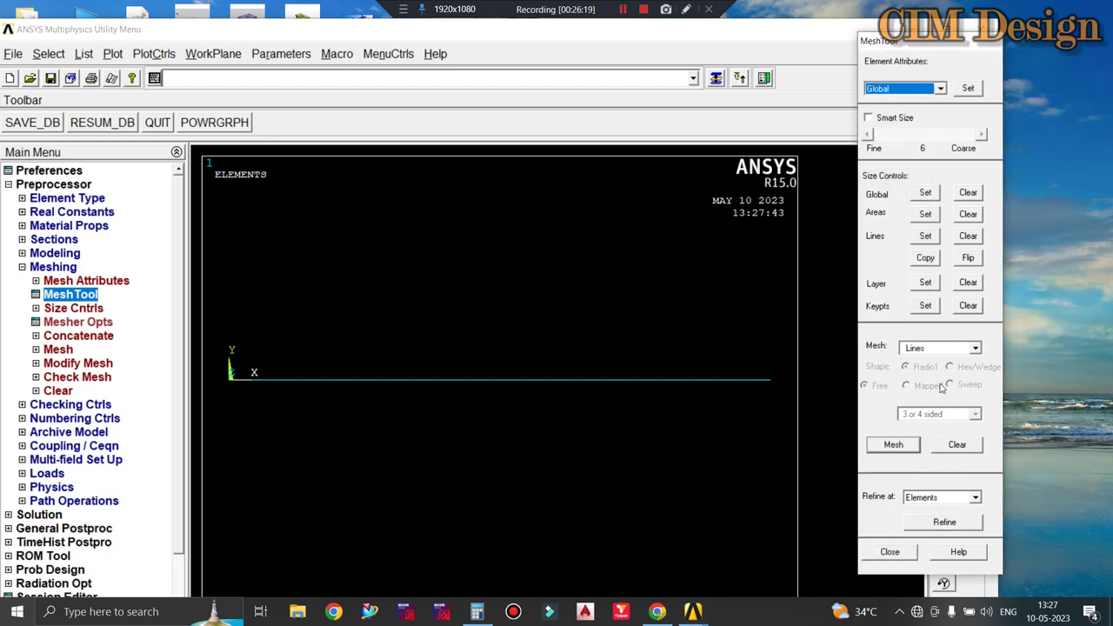
left_click(894, 552)
left_click(980, 29)
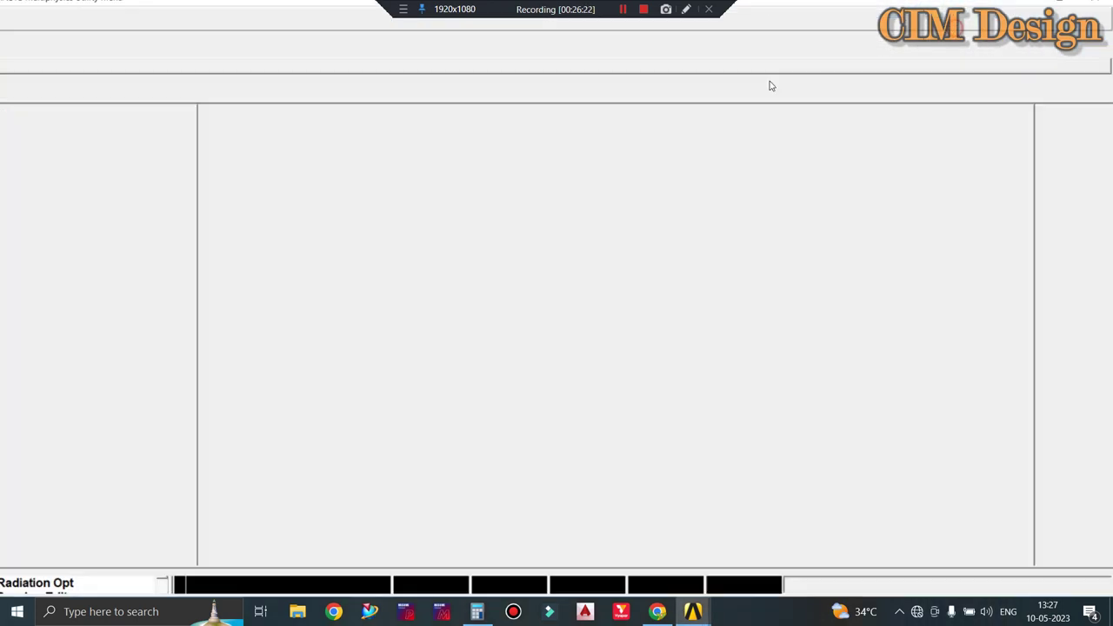
Show elements, lines, keypoints and nodes together with Multi-Plots.
left_click(121, 31)
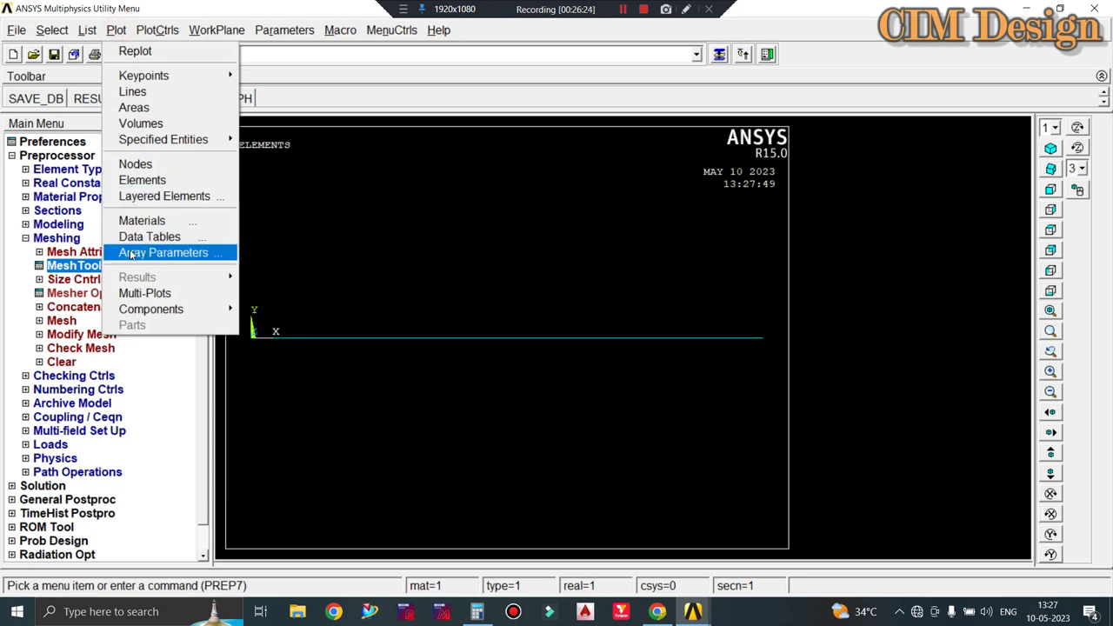
left_click(153, 28)
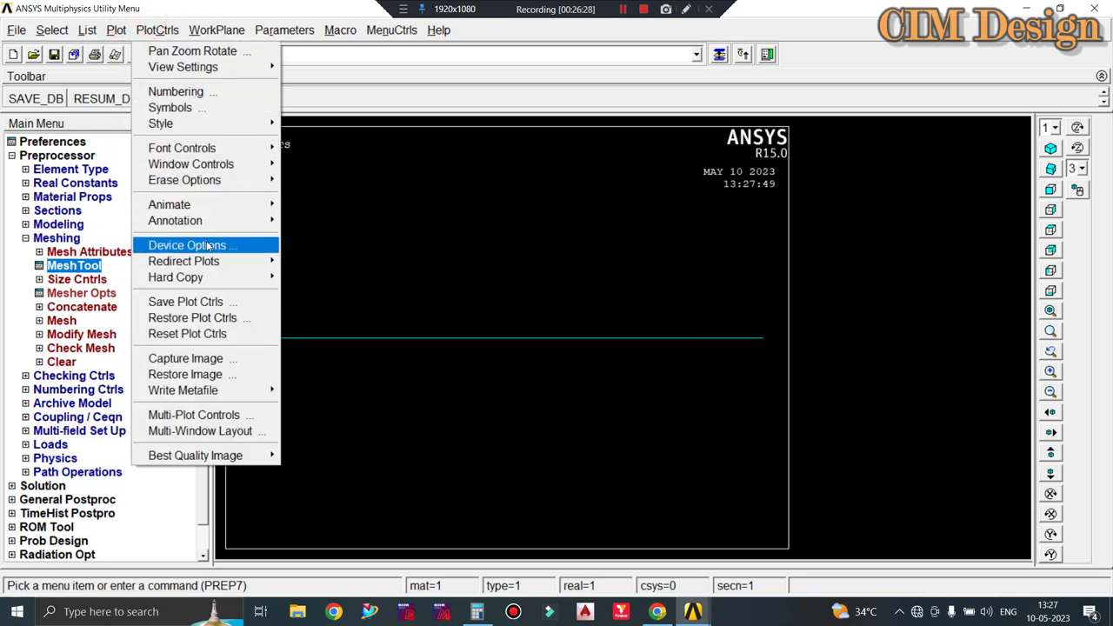
left_click(111, 30)
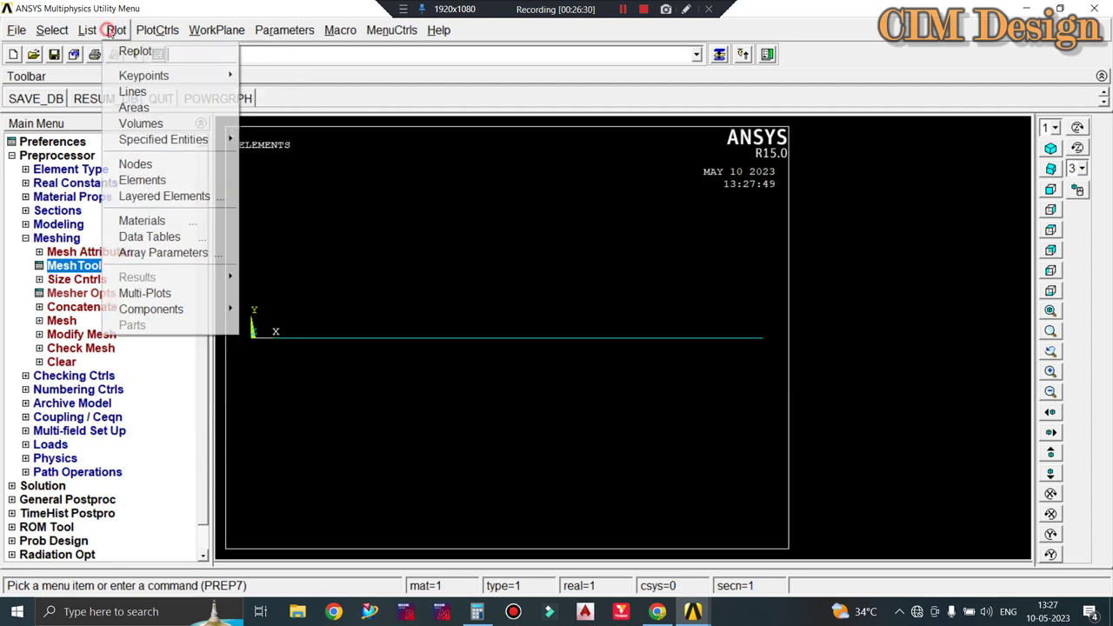
left_click(132, 294)
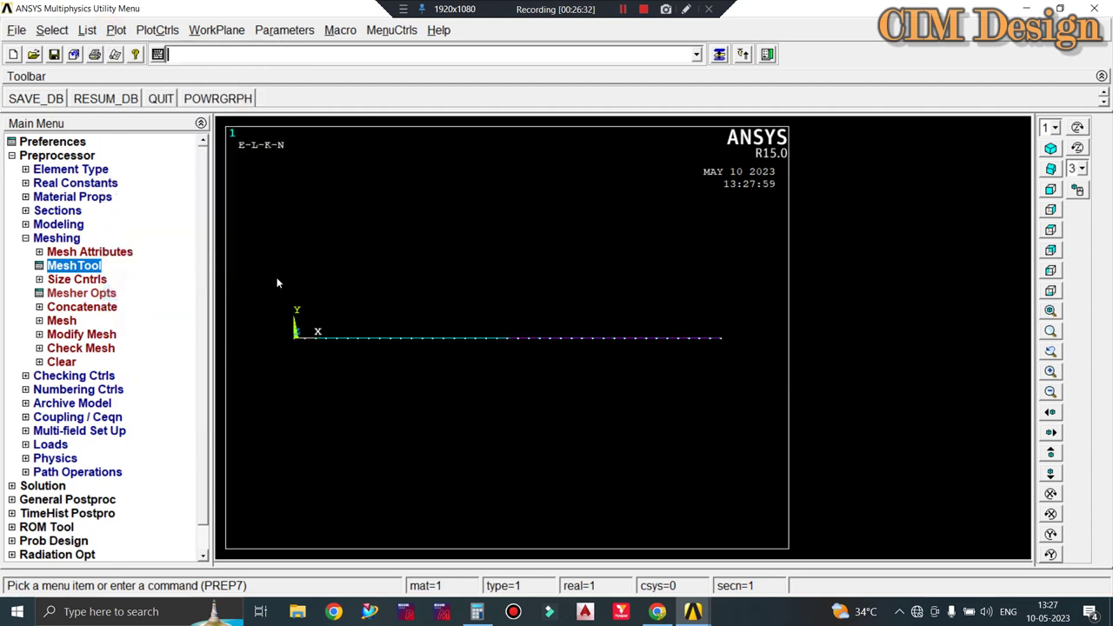
Turn on keypoint numbering in the plot display.
left_click(152, 30)
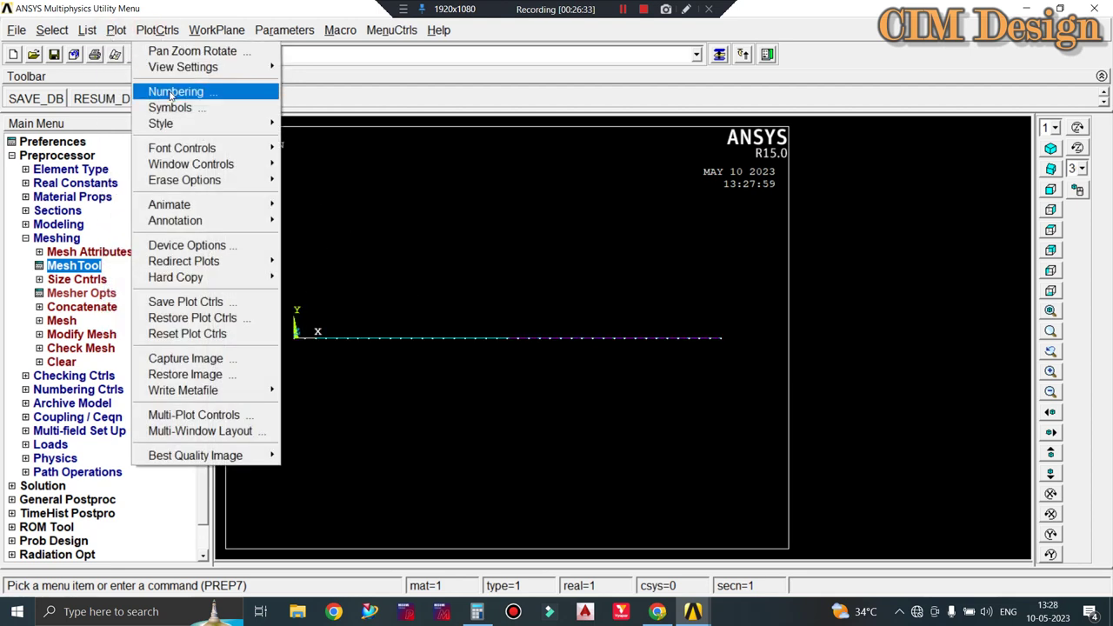
left_click(171, 92)
left_click(616, 205)
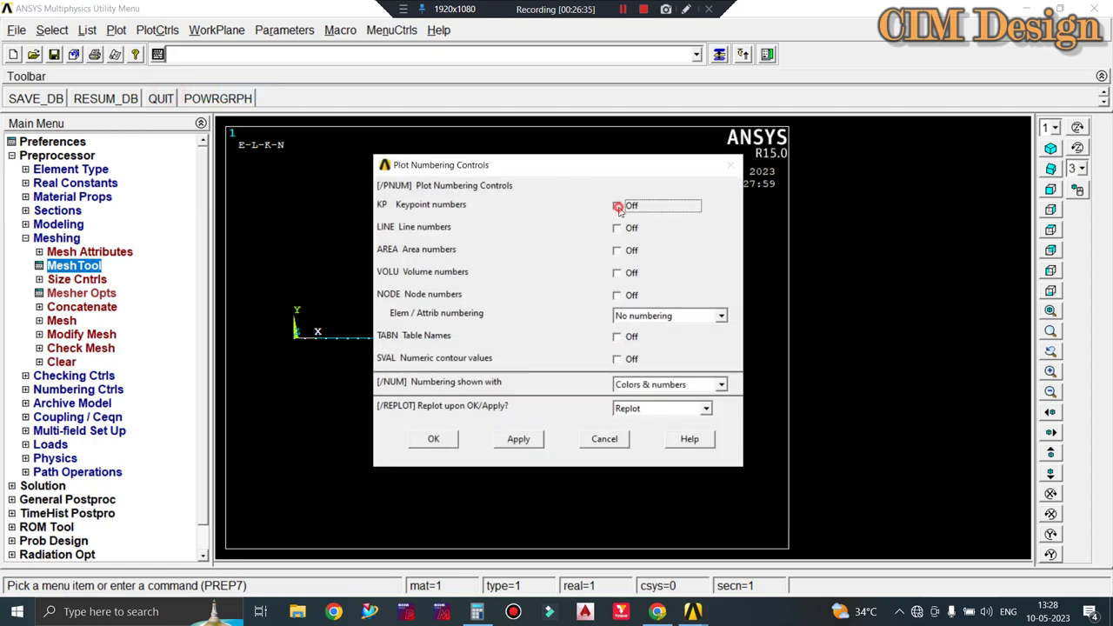
left_click(432, 440)
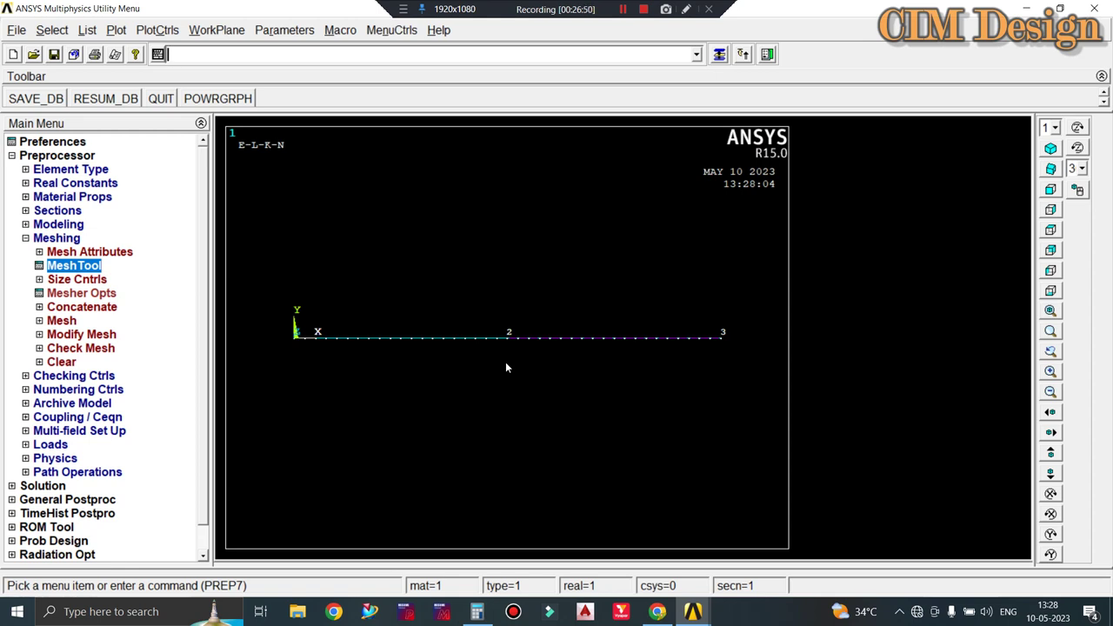
left_click(42, 486)
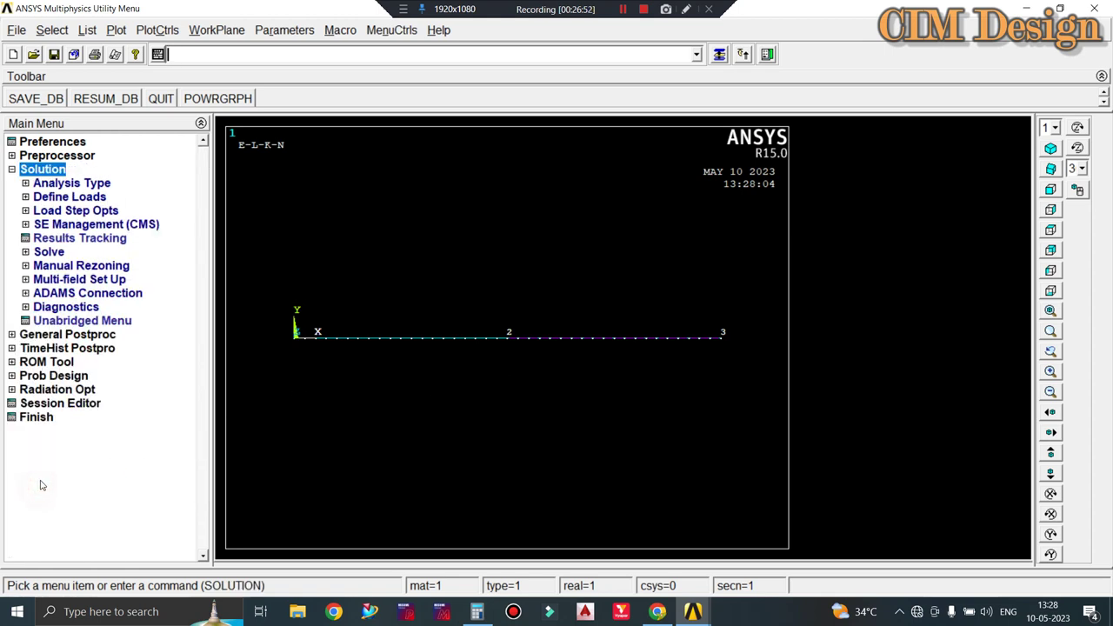
Define a new Static analysis.
left_click(69, 185)
left_click(90, 200)
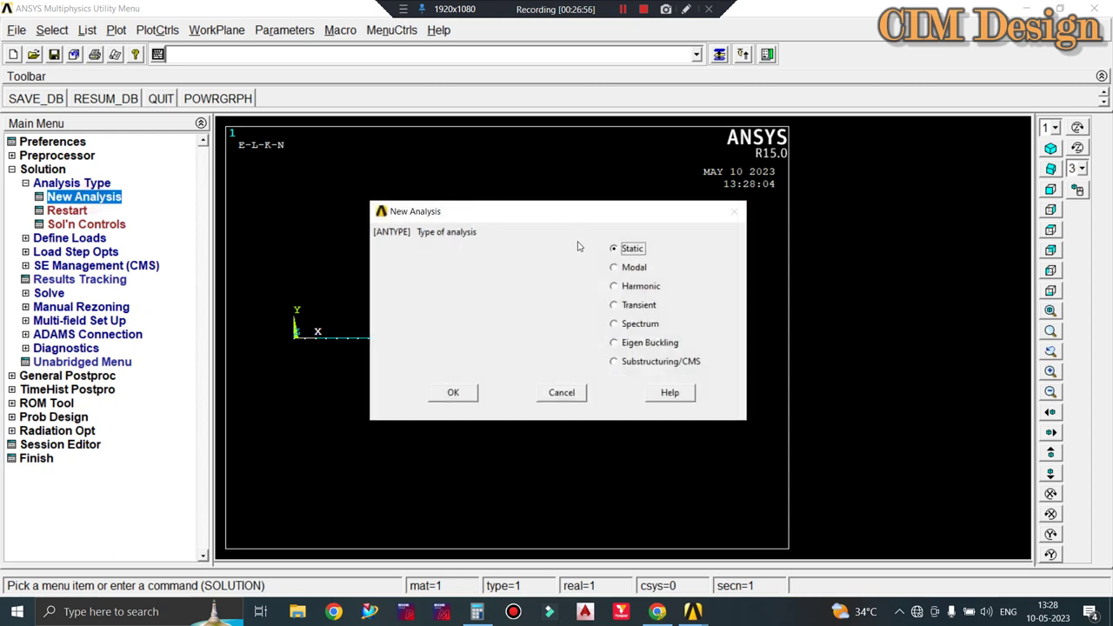
left_click(452, 394)
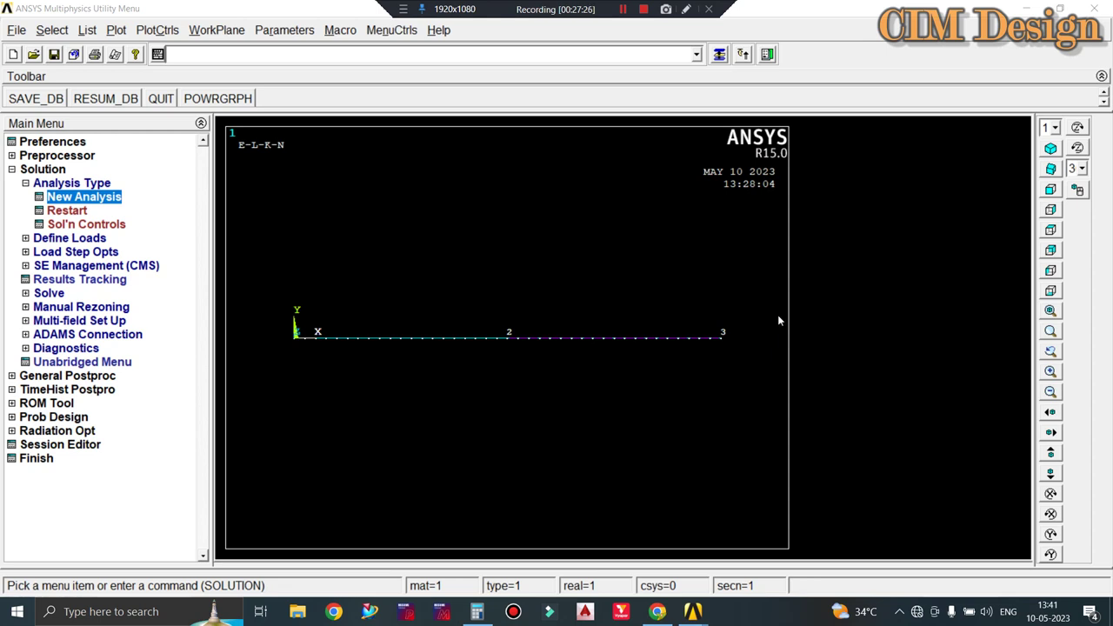
Open the structural displacement constraint picker for keypoints.
left_click(70, 239)
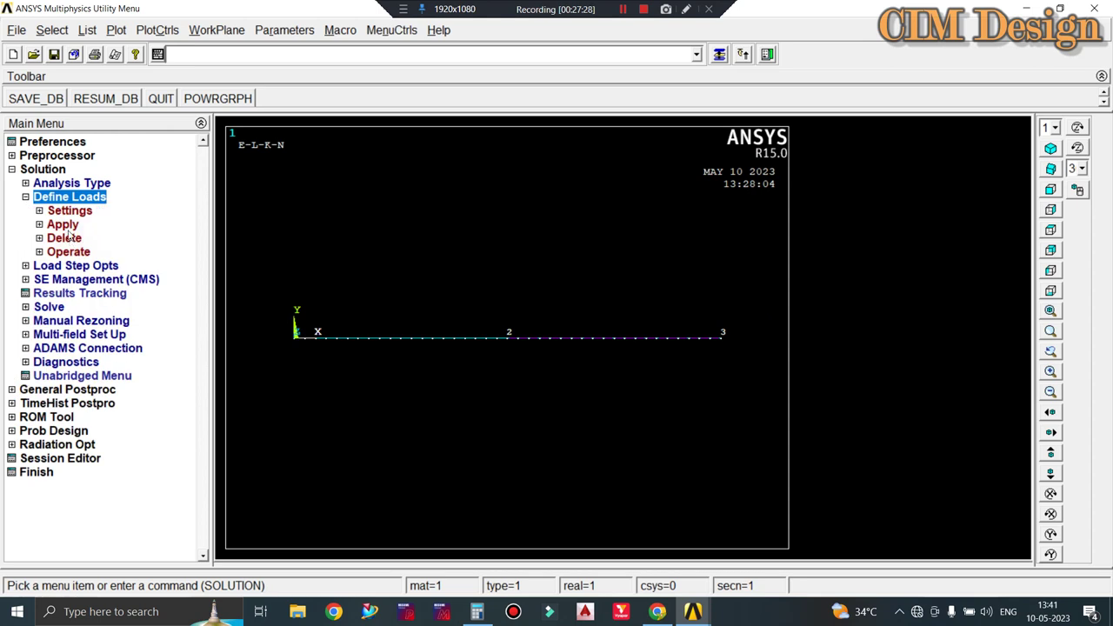
left_click(62, 224)
left_click(85, 238)
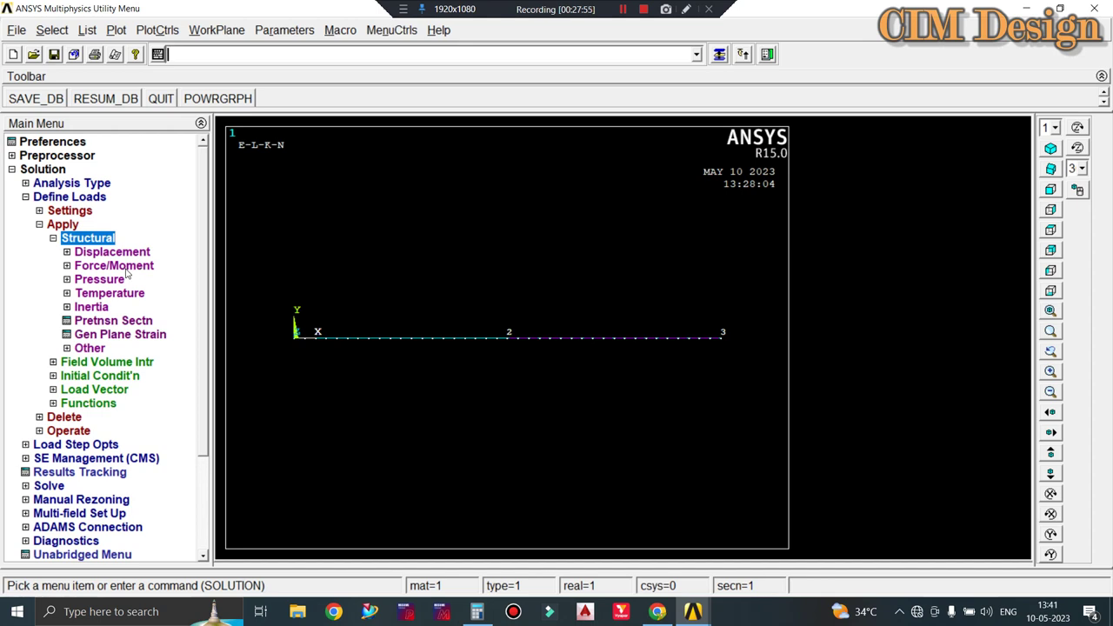
left_click(100, 254)
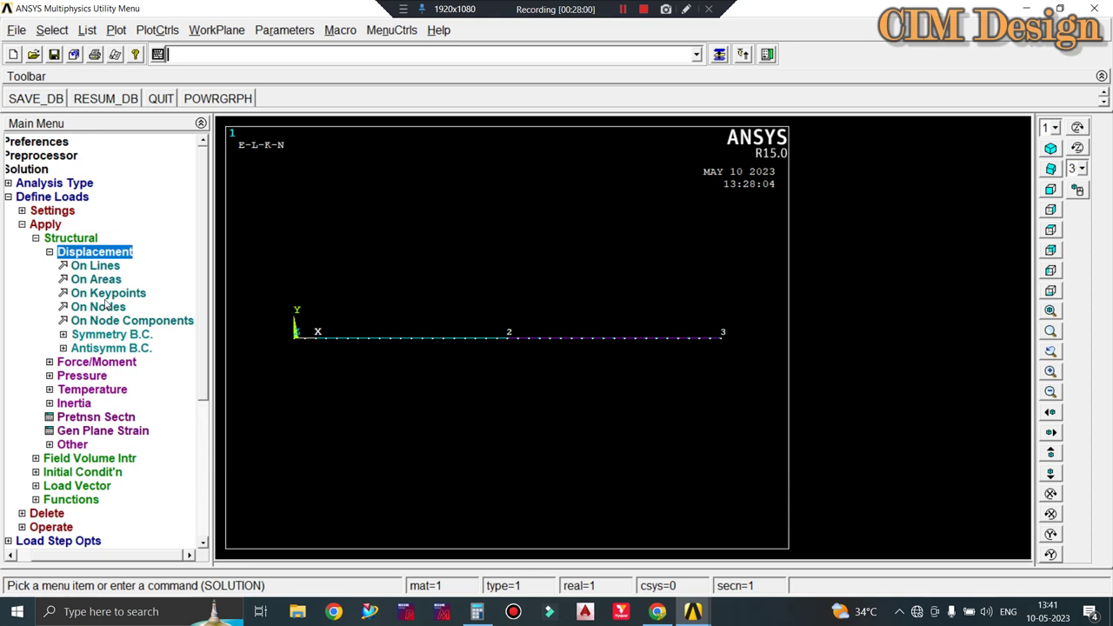
left_click(106, 296)
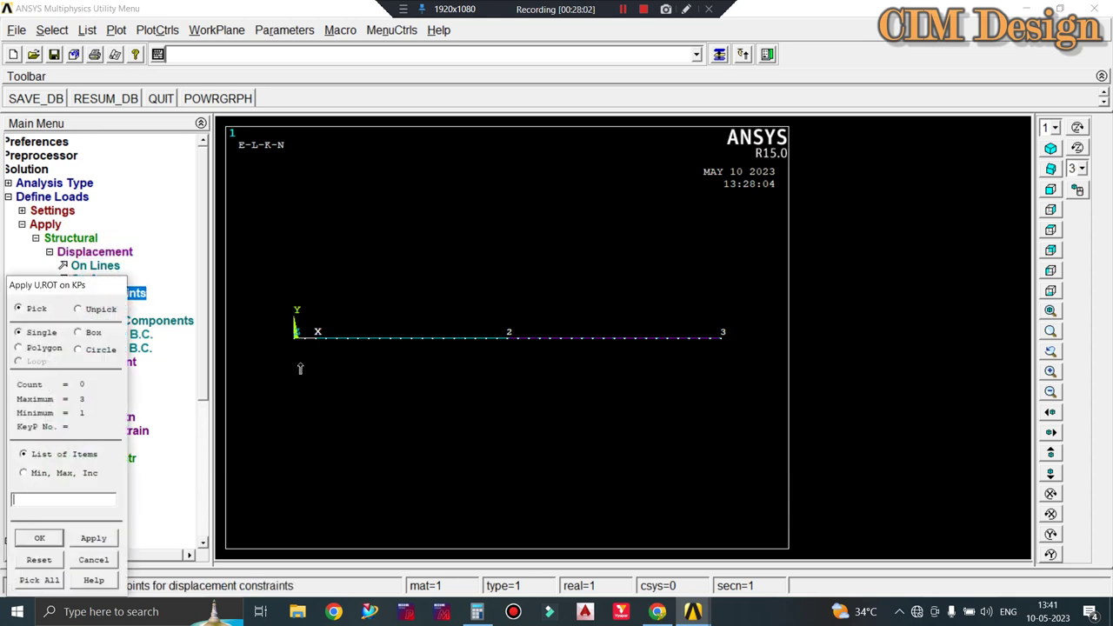
left_click(405, 11)
left_click(461, 26)
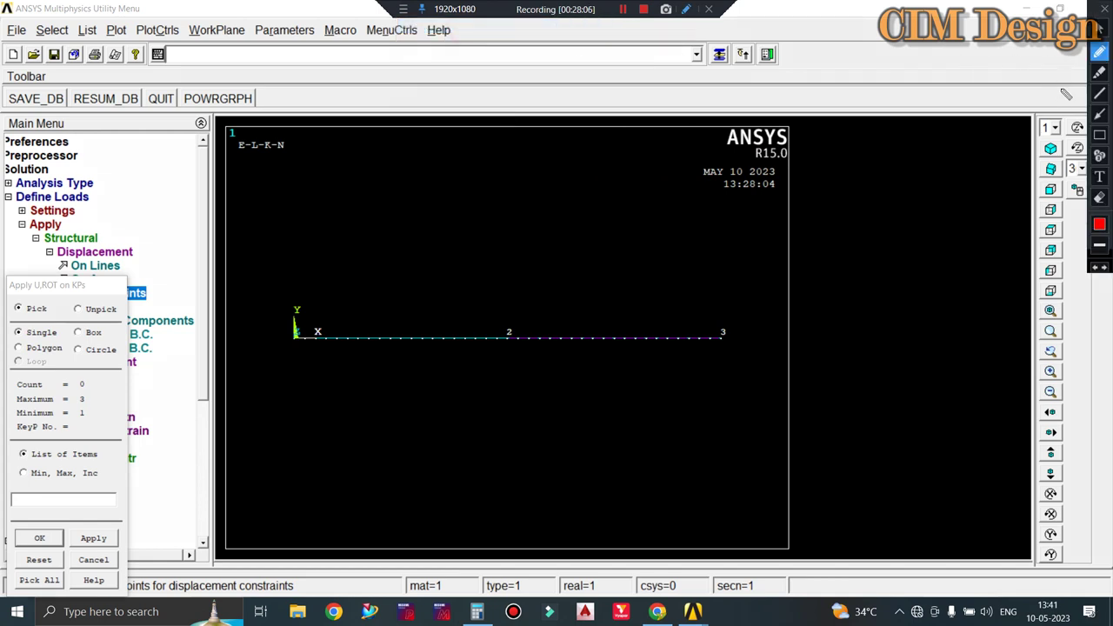
left_click(1098, 93)
left_click_drag(316, 209, 705, 210)
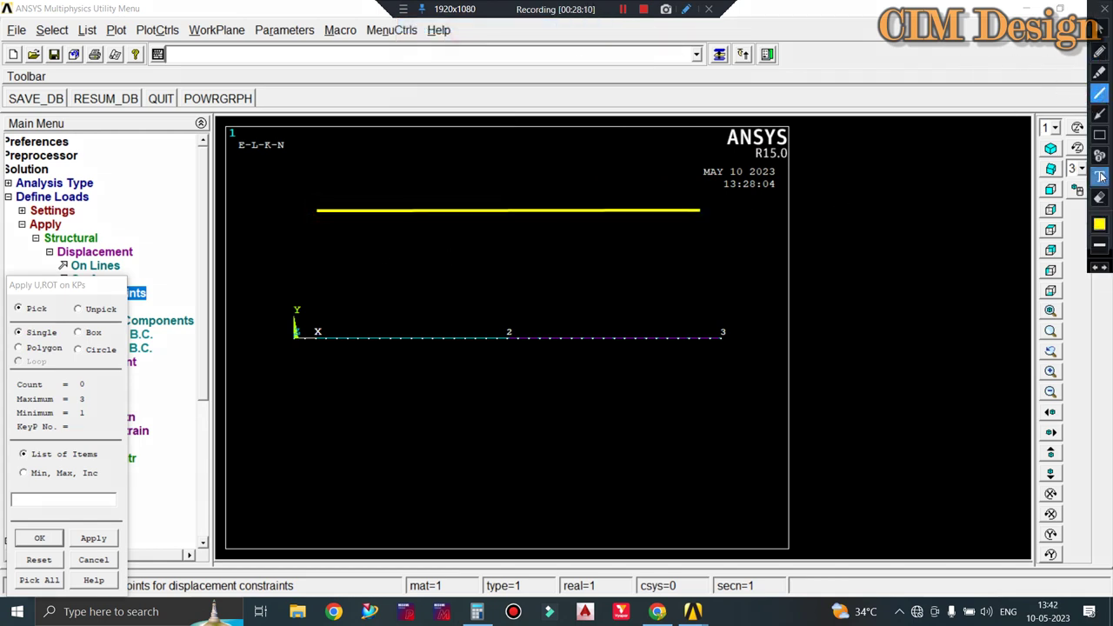
left_click(1098, 114)
left_click(1097, 224)
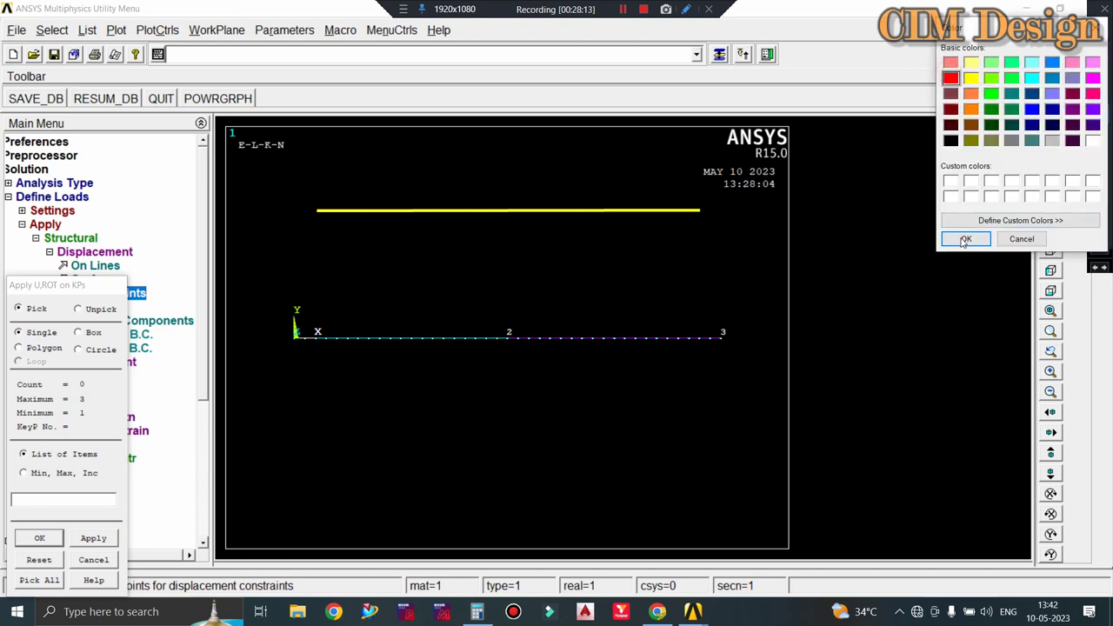
left_click(965, 238)
left_click_drag(299, 286, 307, 230)
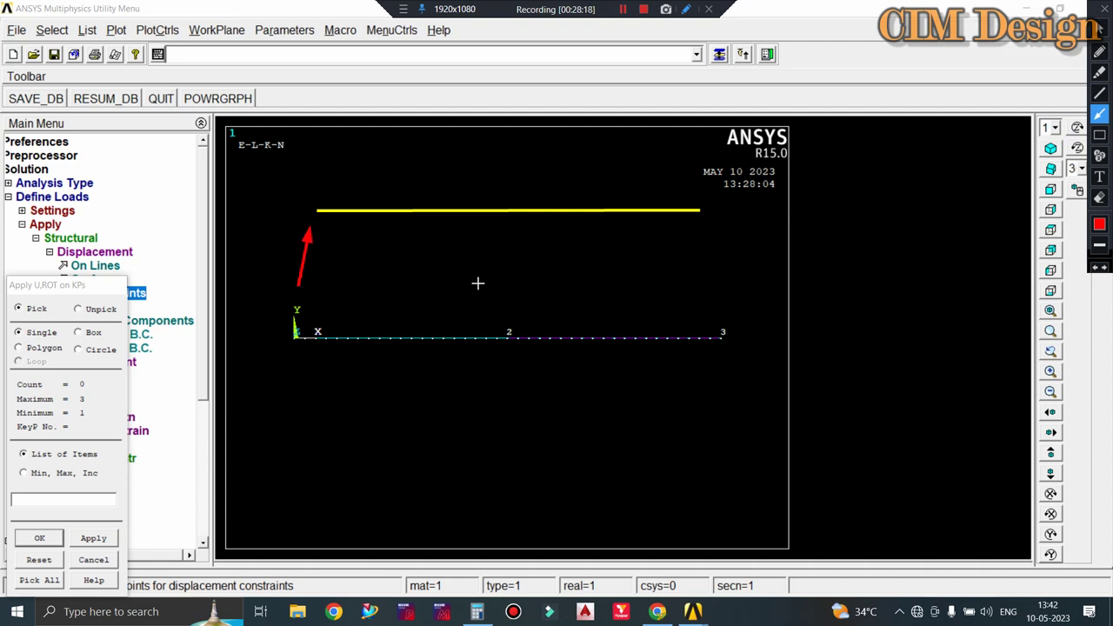
left_click_drag(717, 279, 702, 226)
left_click(1099, 176)
left_click(292, 194)
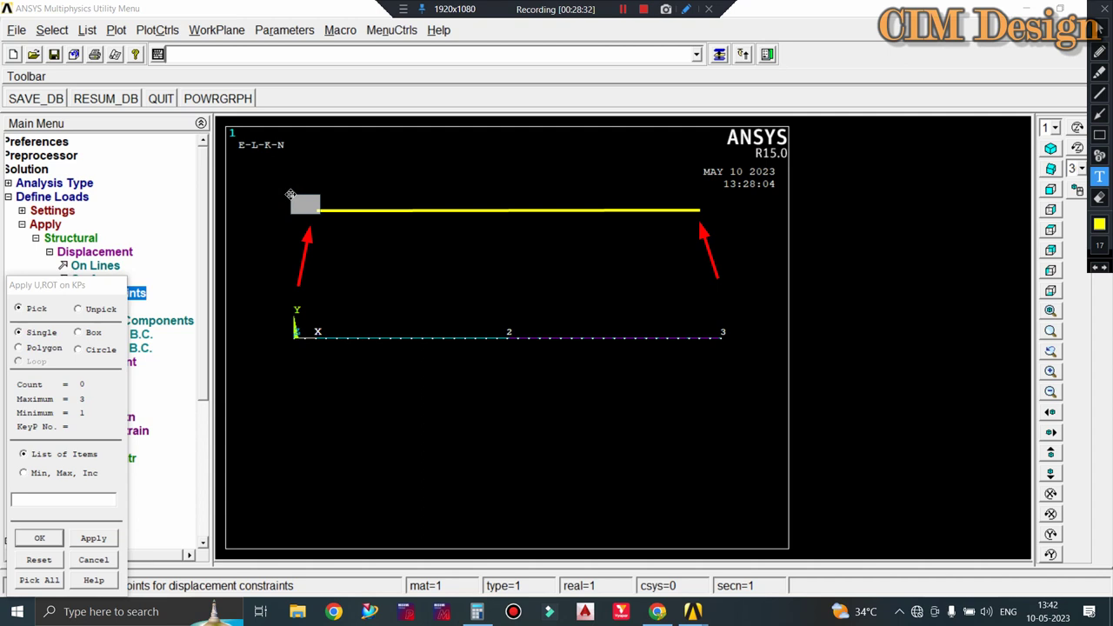
type("HINGE")
left_click(468, 221)
left_click(667, 188)
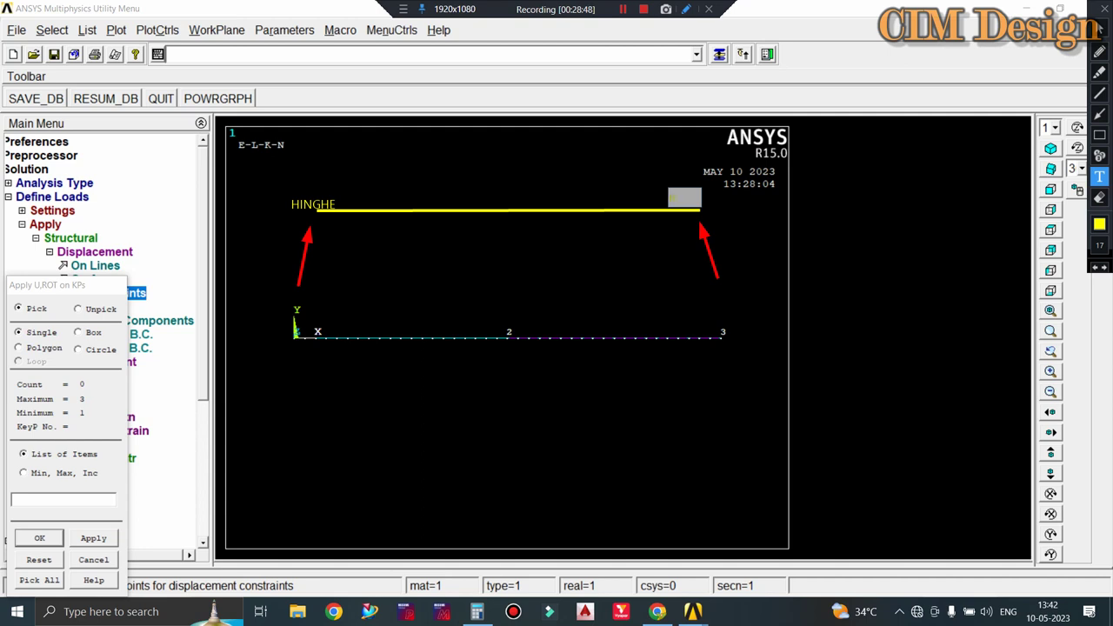
type("ROLLER")
key("Return")
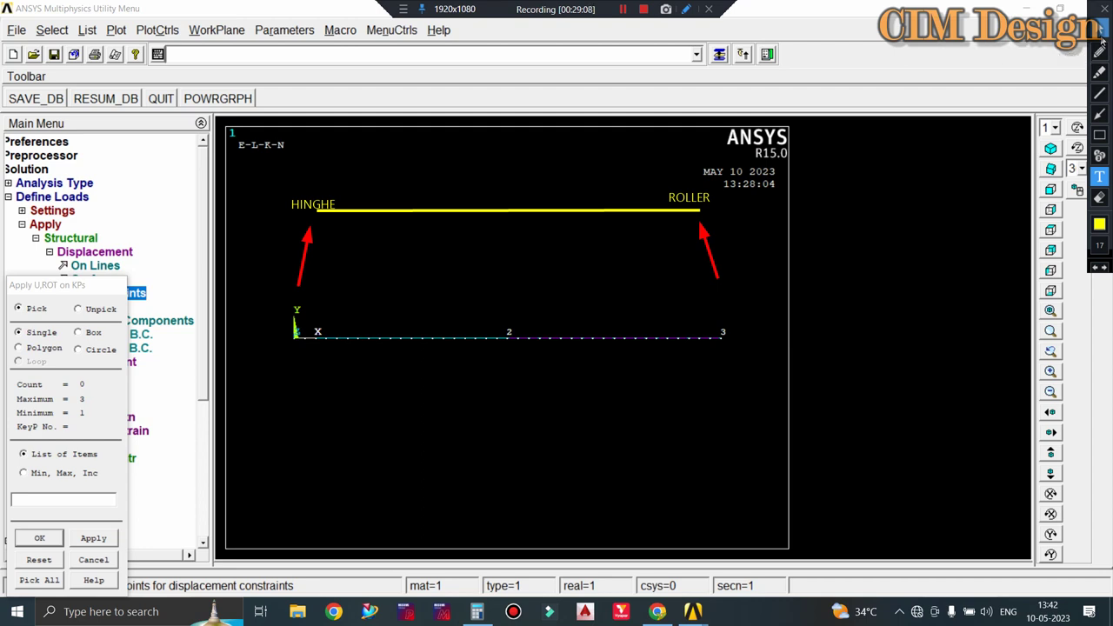
left_click(278, 161)
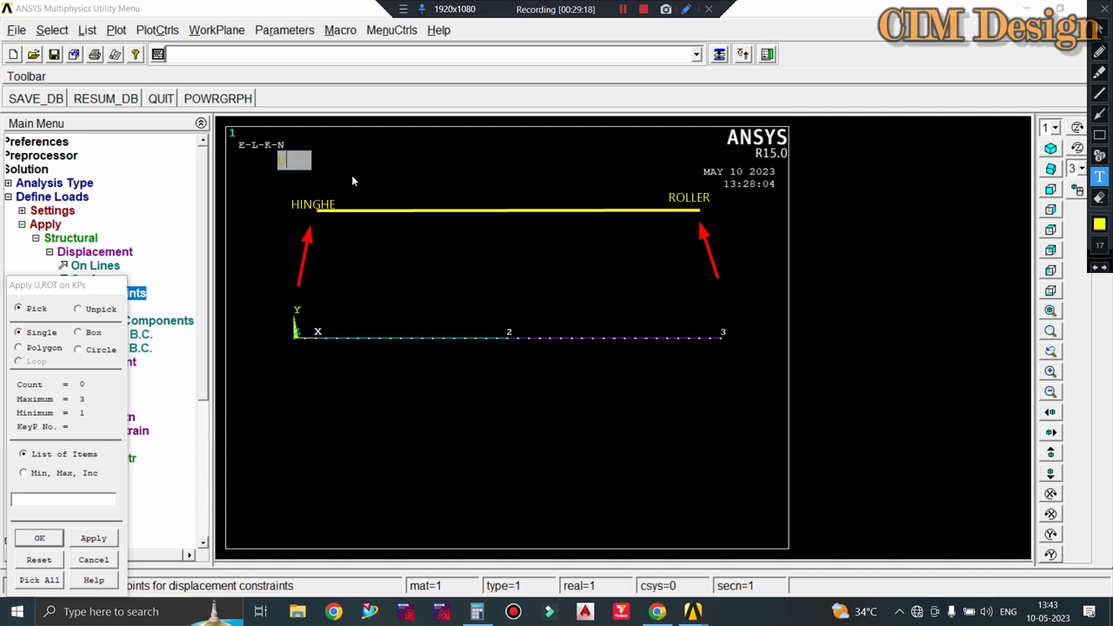
type("UX")
type(" U")
type("Y, UZ")
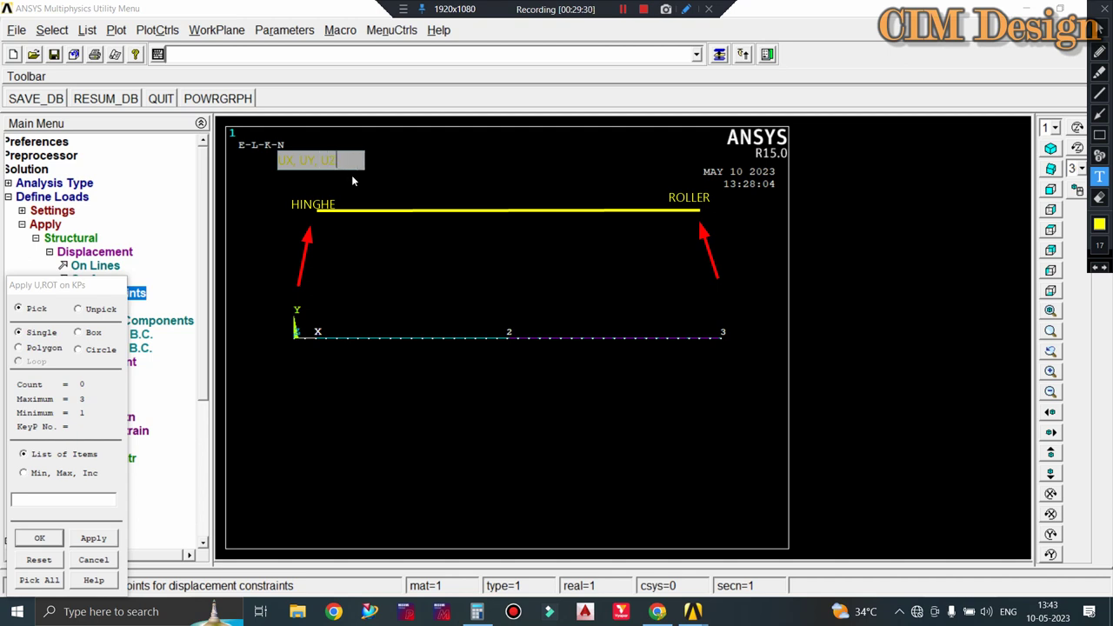
type("ROT")
type("X")
type(" ,ROT ")
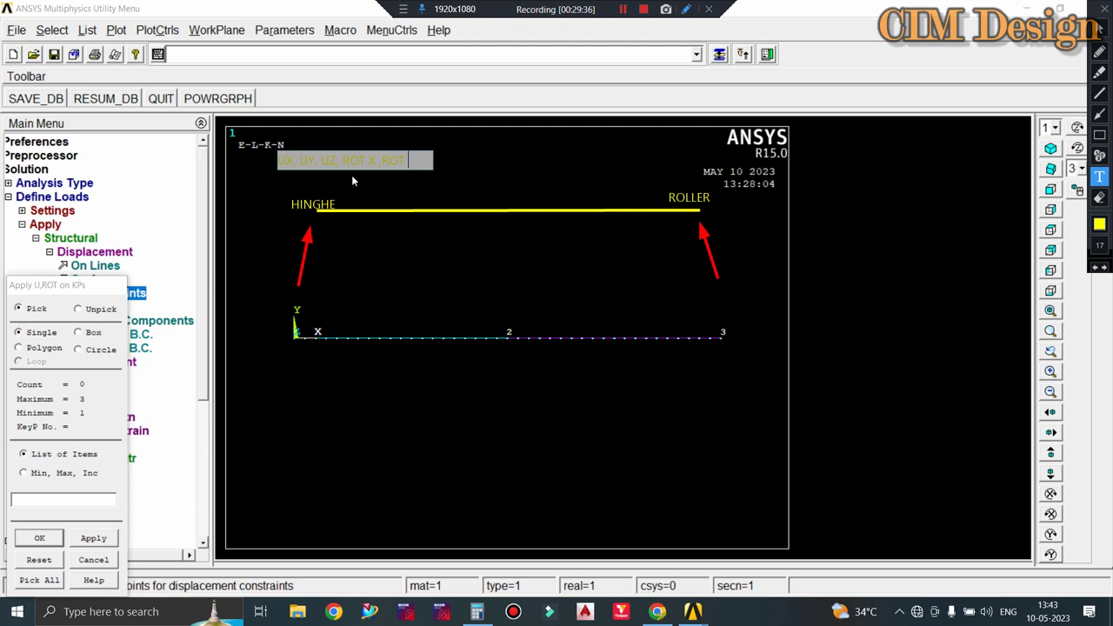
type("Y")
left_click(404, 177)
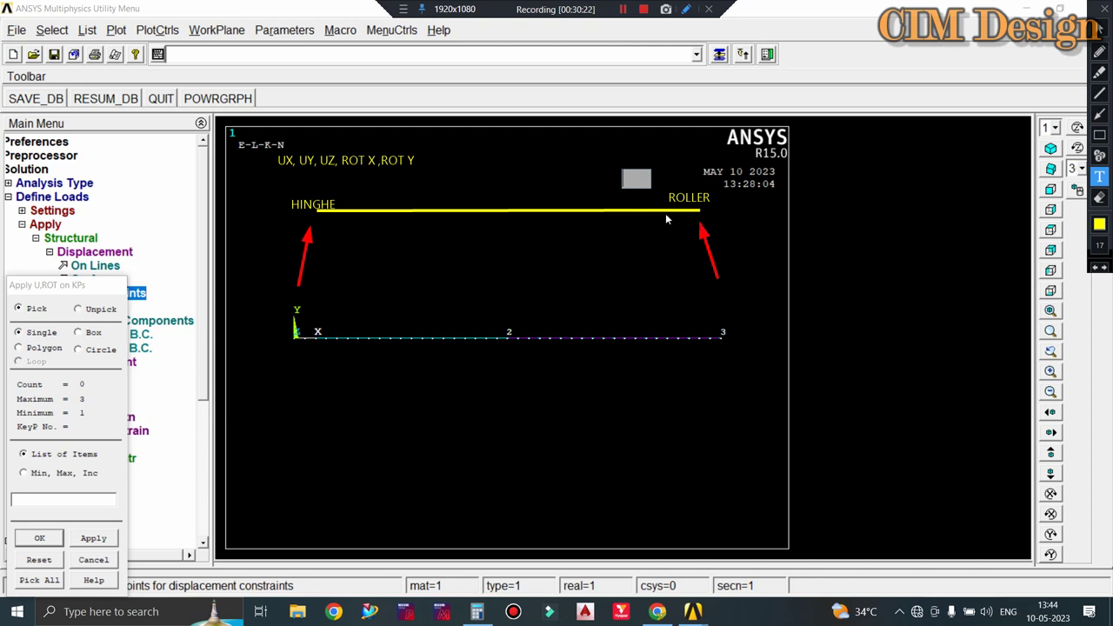
type("ab")
key("BackSpace")
key("BackSpace")
type(", UY")
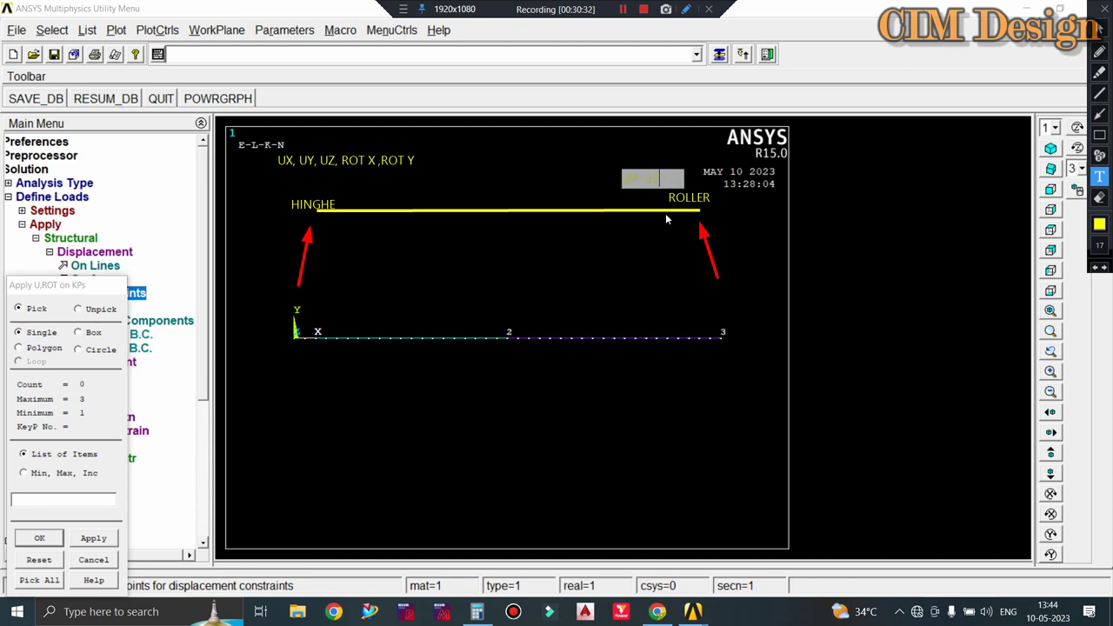
type(",")
type(" ROT X")
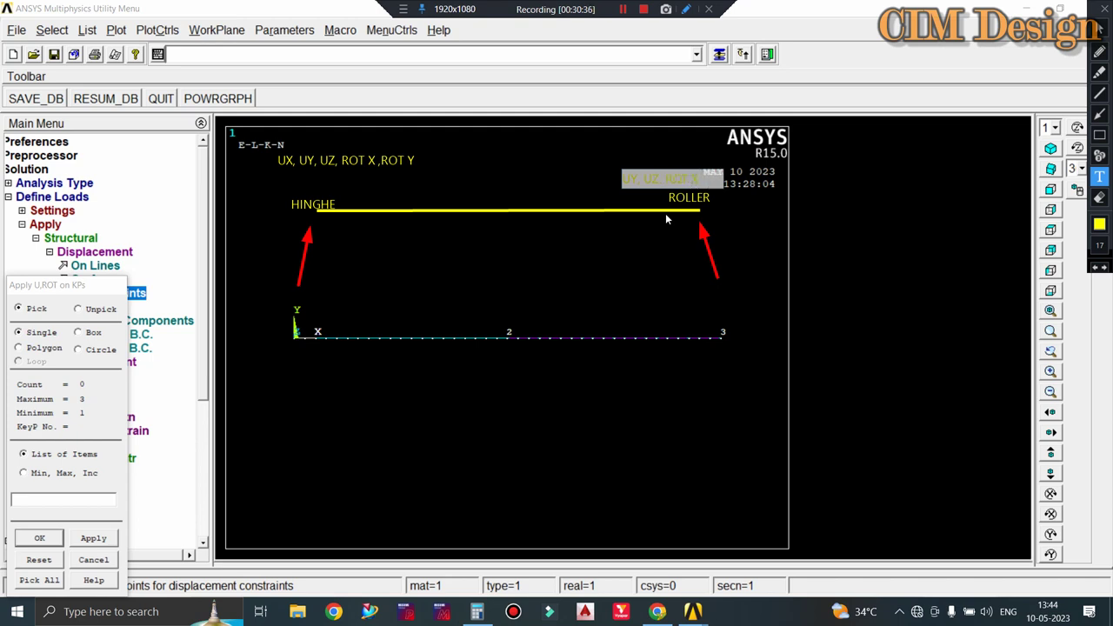
type(" ,ROT Y")
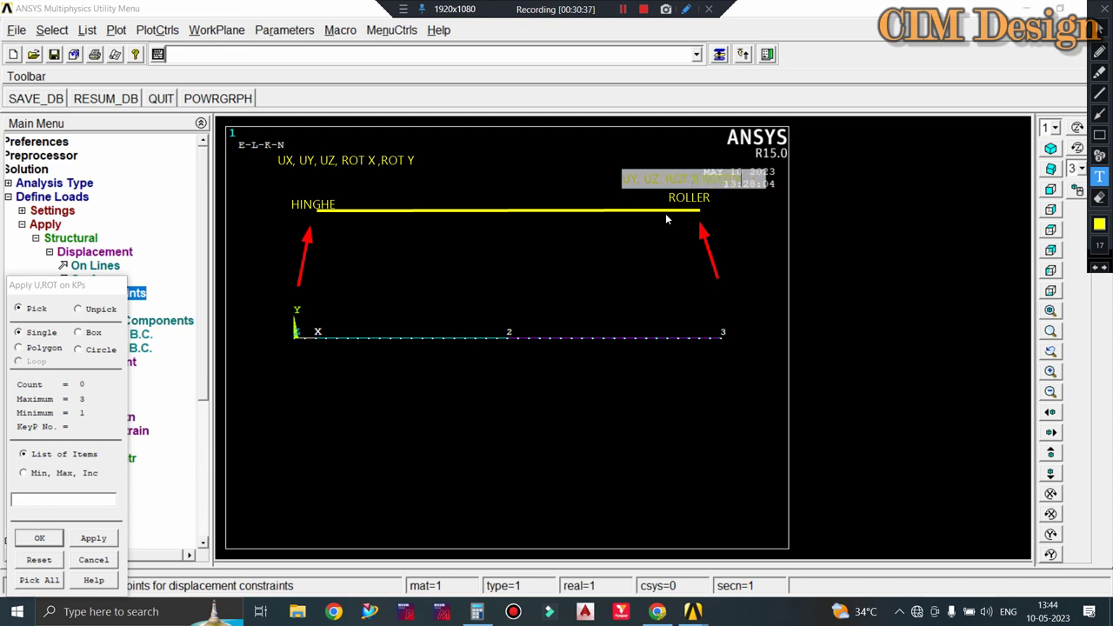
type(" ,RO")
type("T Z")
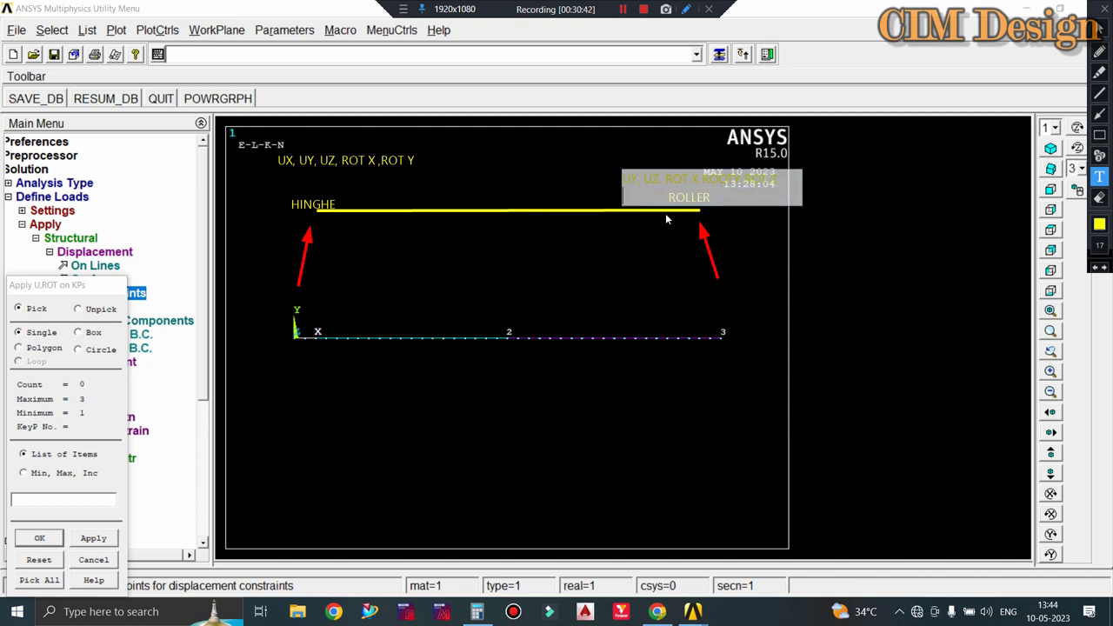
key("Return")
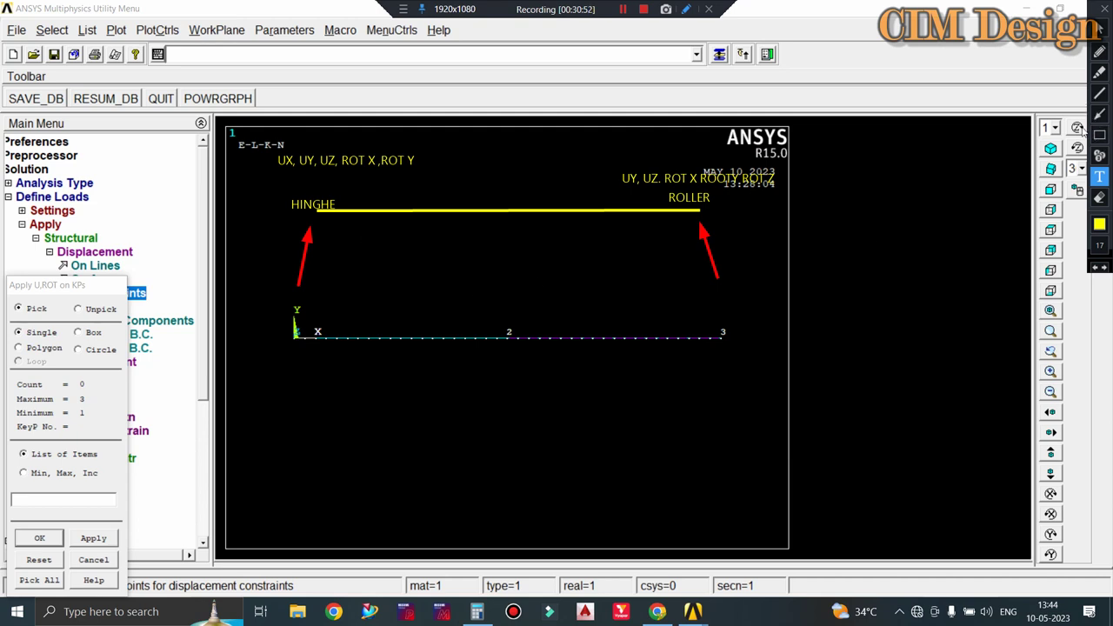
left_click(1102, 12)
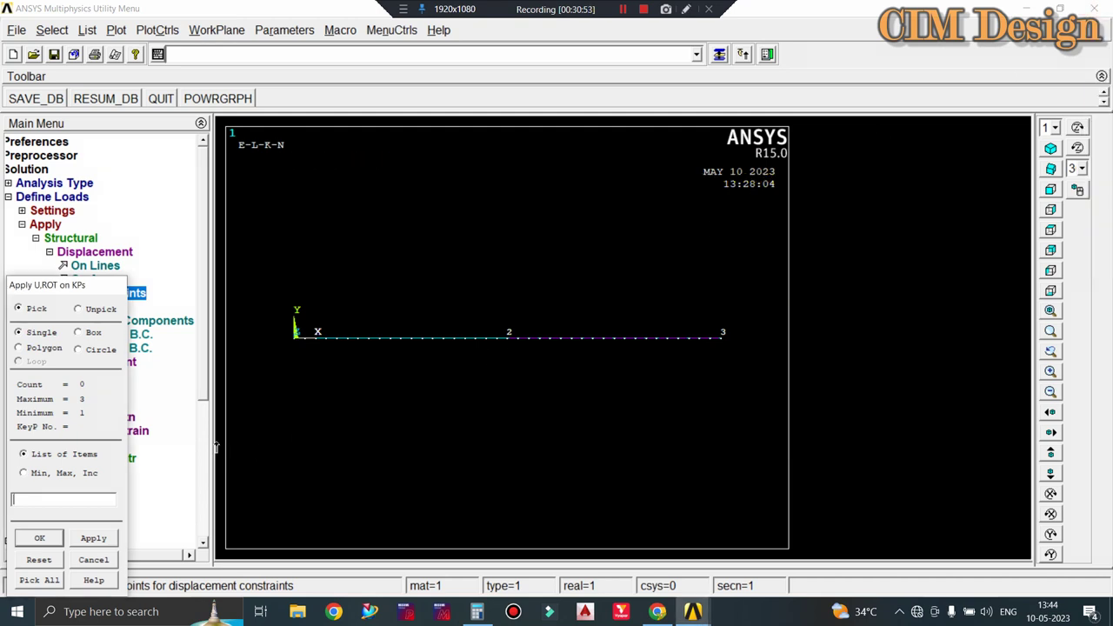
Fix keypoint 1 in UX, UY, UZ, ROTX and ROTY.
left_click(292, 344)
left_click(94, 539)
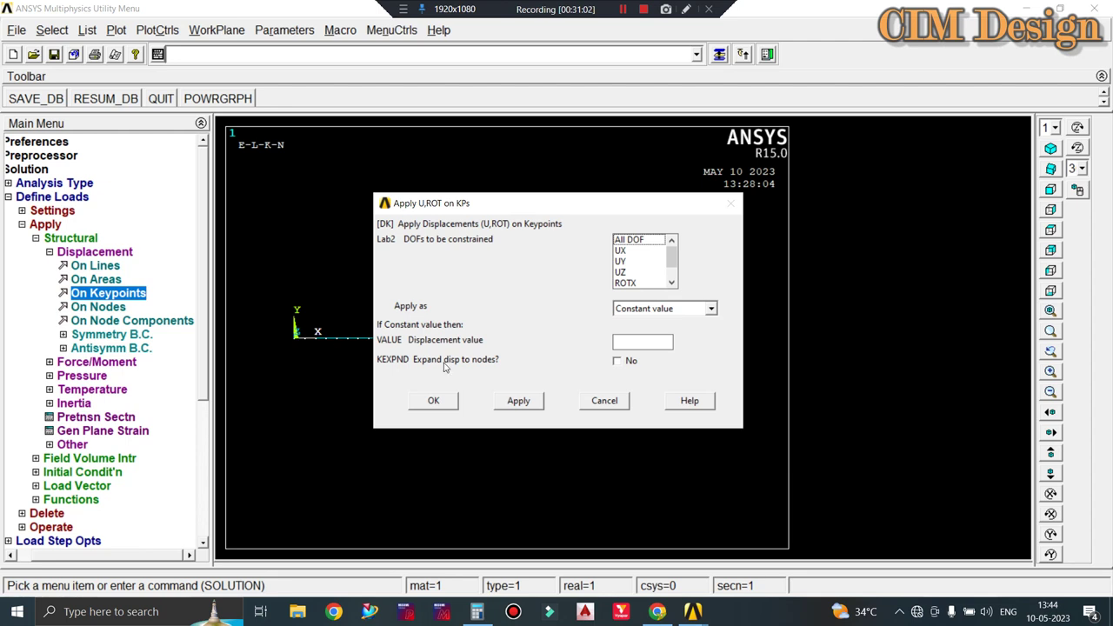
left_click(630, 251)
left_click(631, 261)
left_click(633, 272)
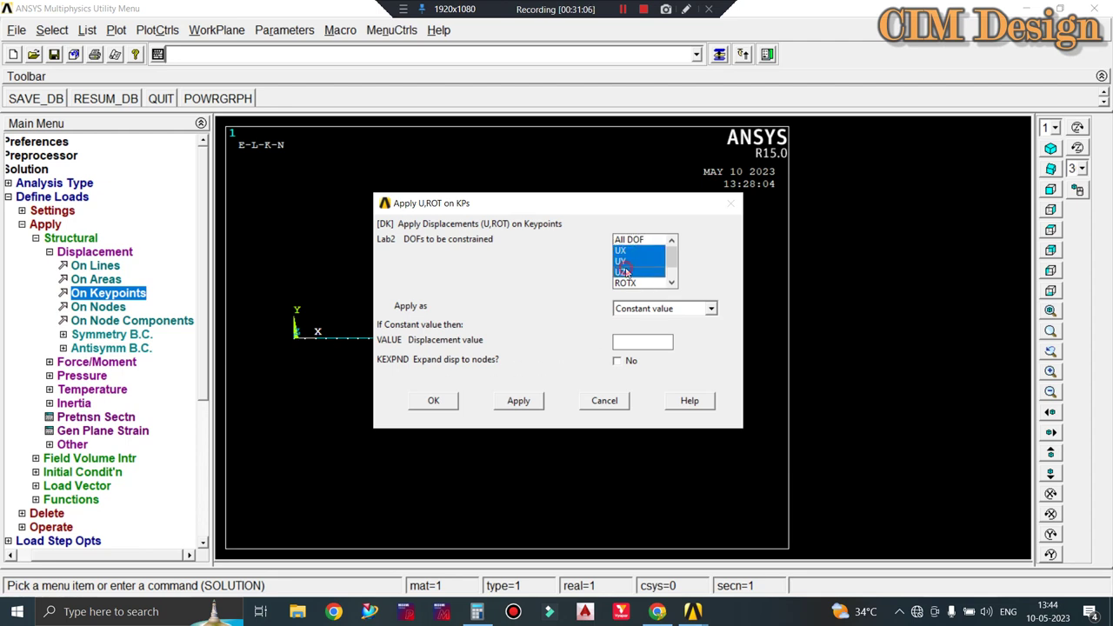
scroll(635, 272, "down", 1)
left_click(633, 262)
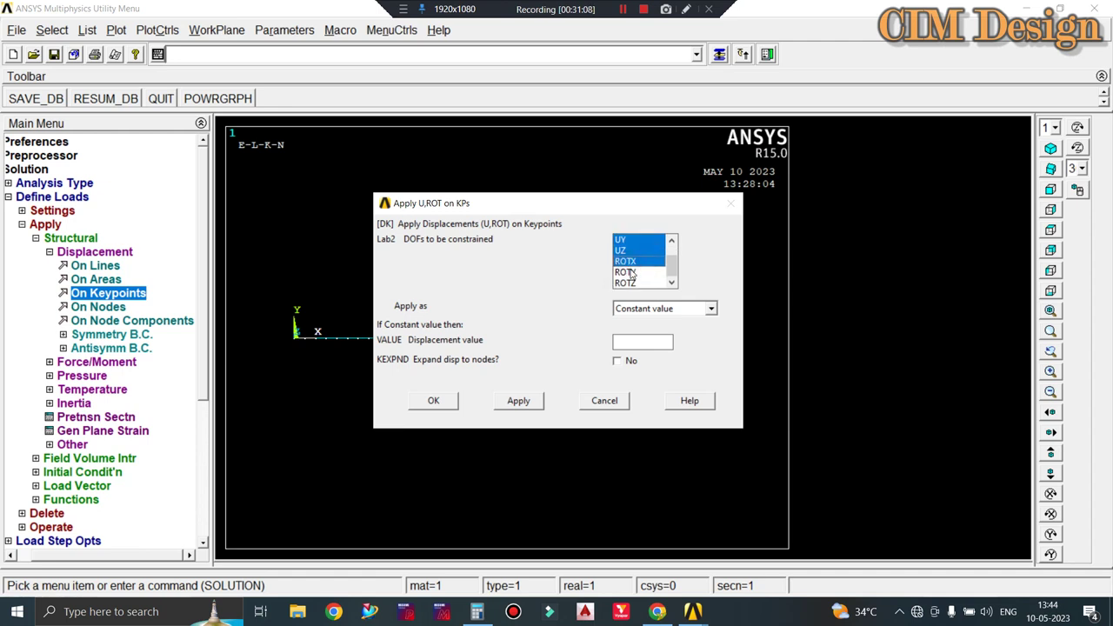
left_click(632, 272)
left_click(628, 282)
scroll(630, 266, "up", 1)
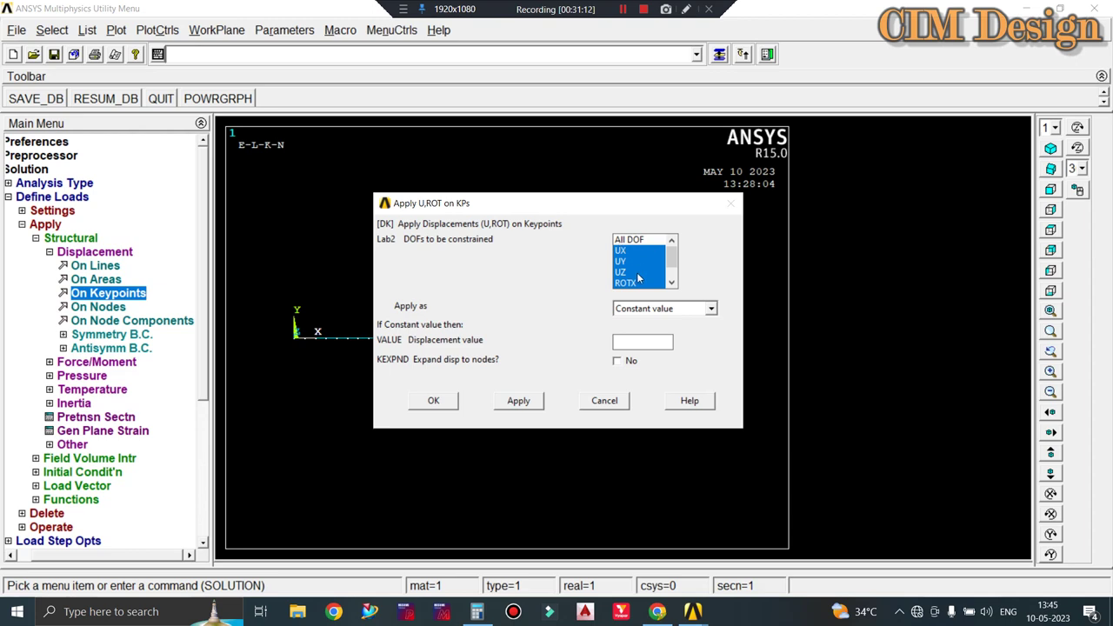
scroll(639, 278, "down", 2)
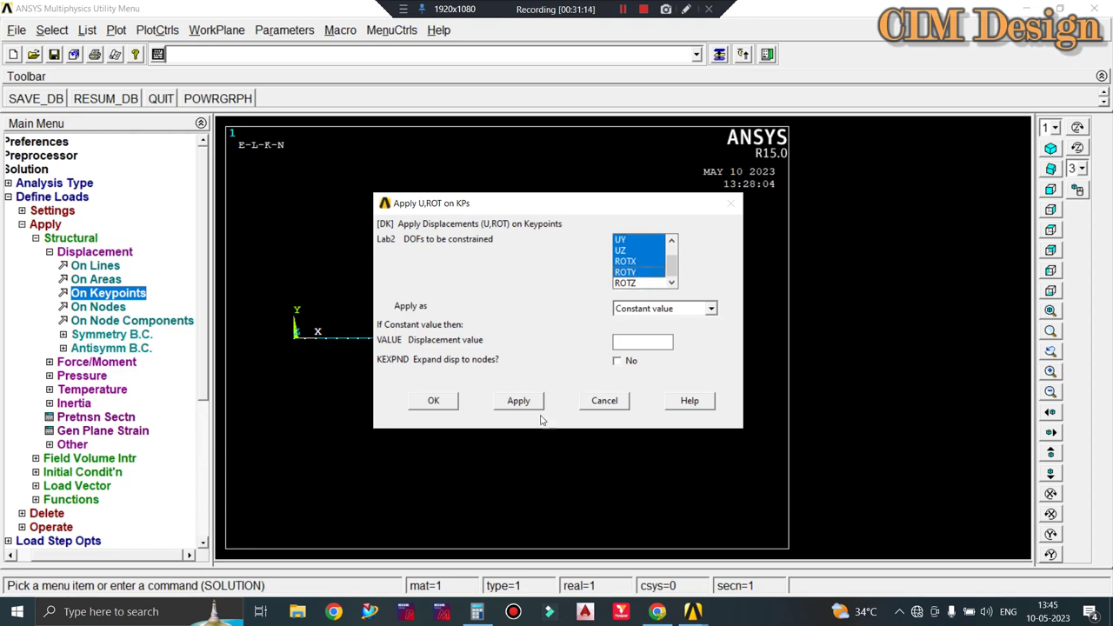
left_click(518, 400)
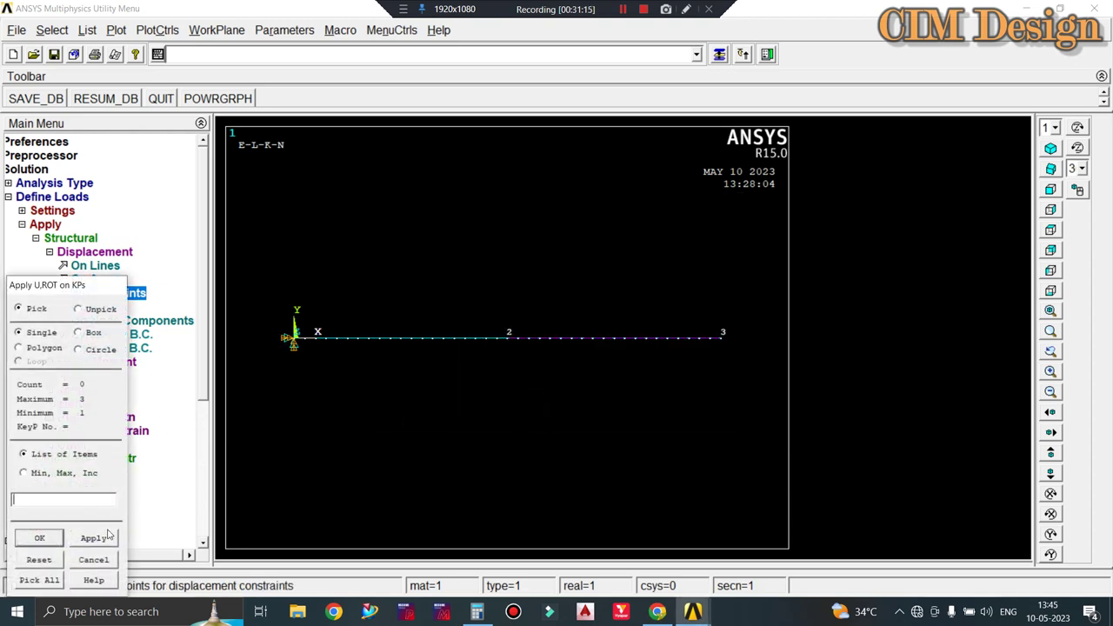
Constrain keypoint 3 as a roller in UY, UZ, ROTX, ROTY and ROTZ.
left_click(722, 339)
left_click(106, 538)
scroll(647, 275, "up", 1)
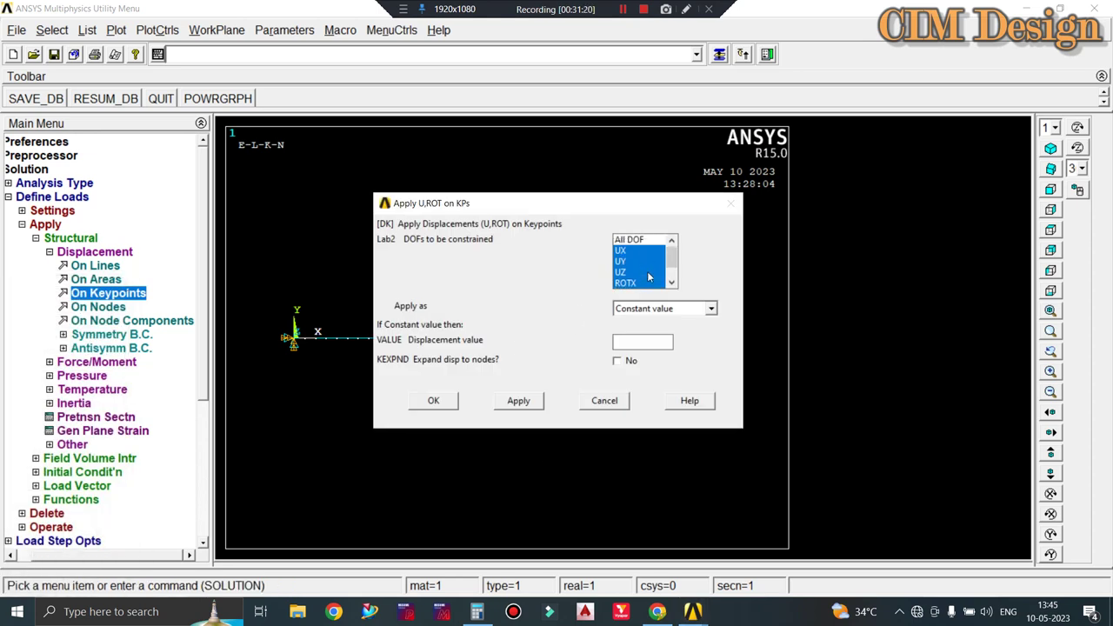
left_click(631, 260)
left_click(620, 250)
left_click_drag(620, 263, 625, 288)
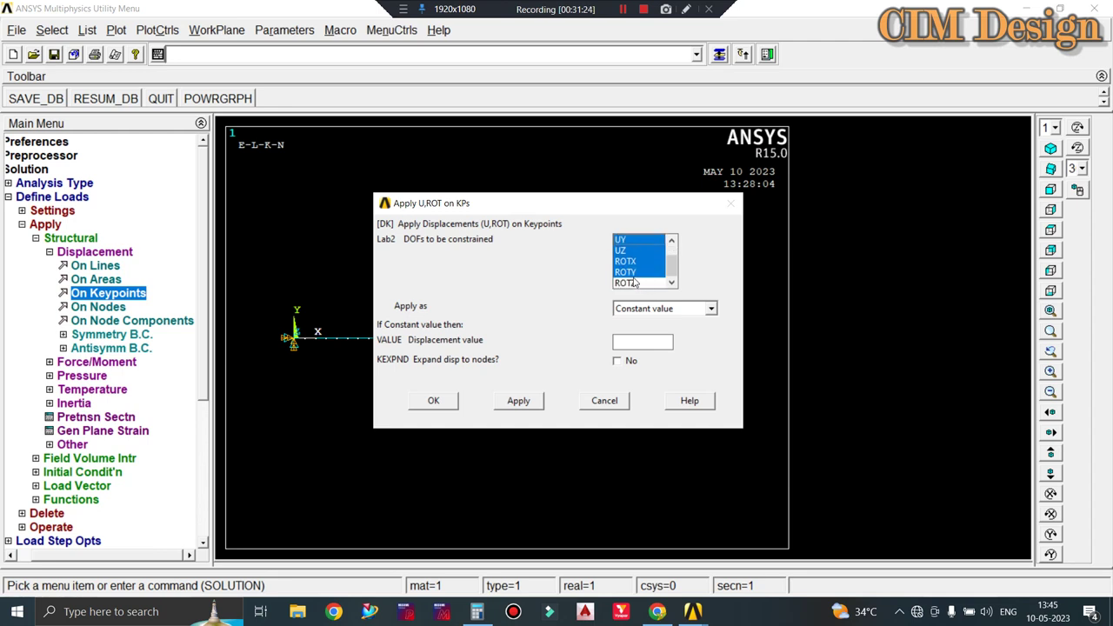
left_click(519, 399)
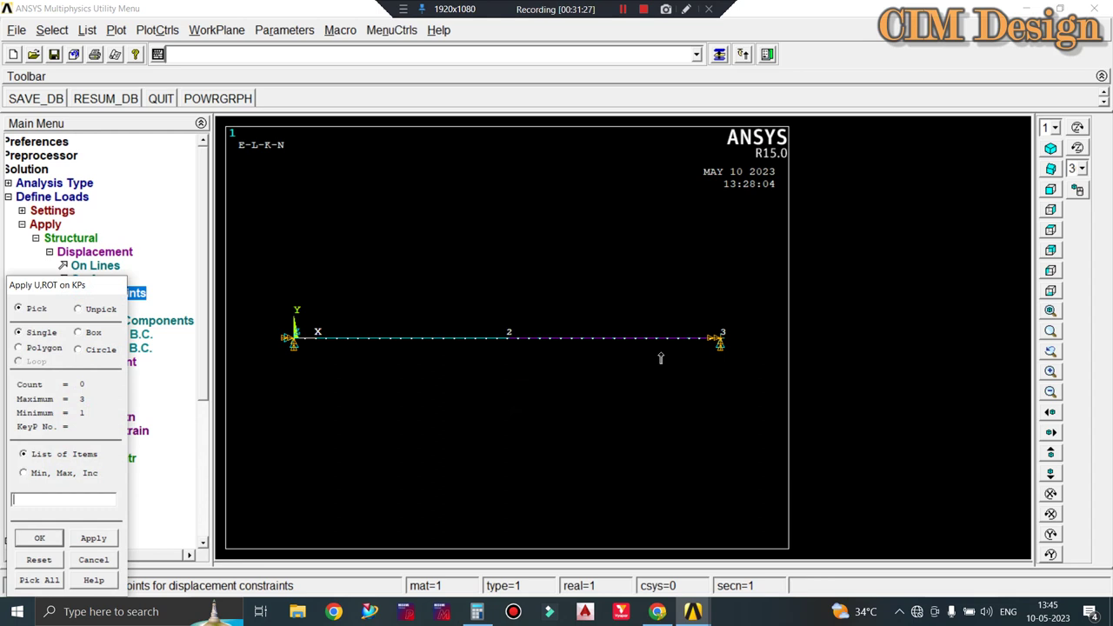
Cancel the Apply U,ROT on KPs picker.
left_click(36, 536)
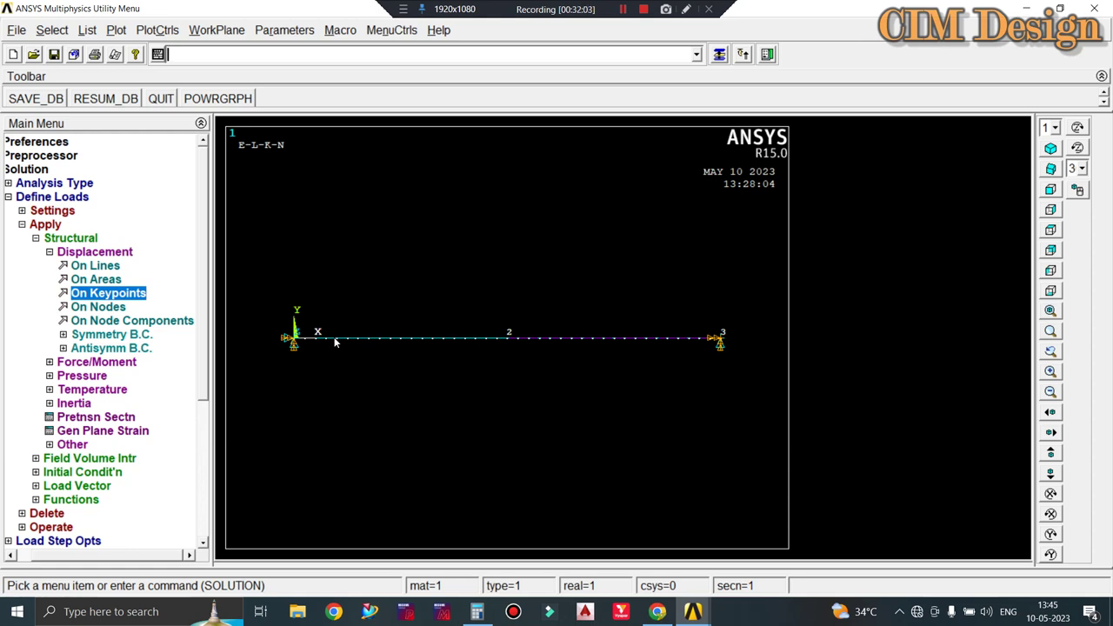
Select keypoint 2 for a force in the FY direction, entering 3000 as a draft value.
left_click(82, 365)
left_click(130, 284)
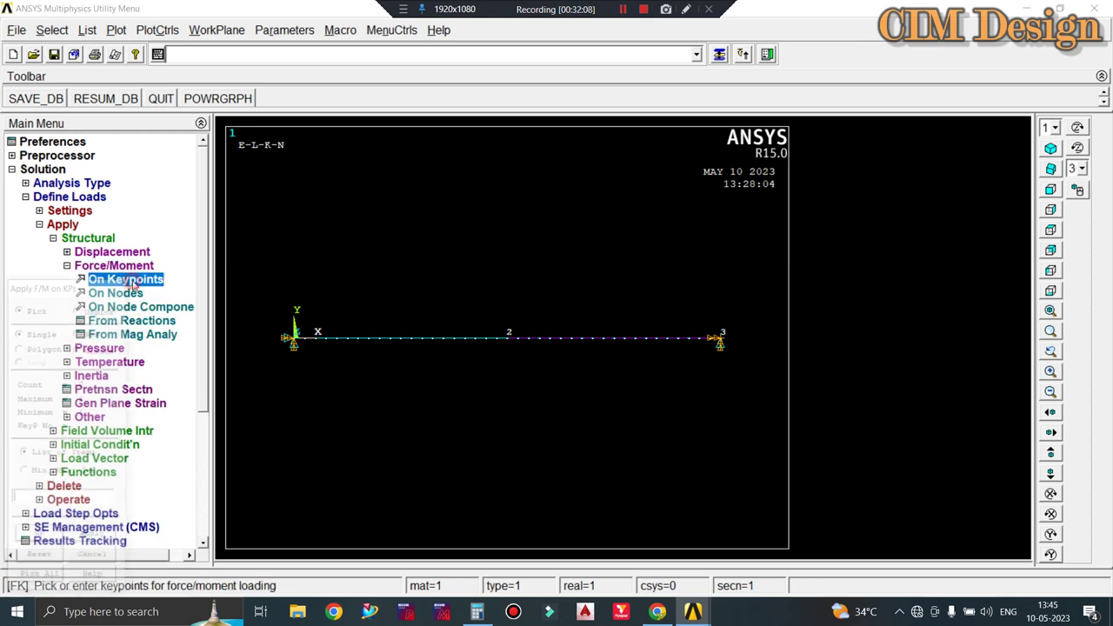
left_click(510, 342)
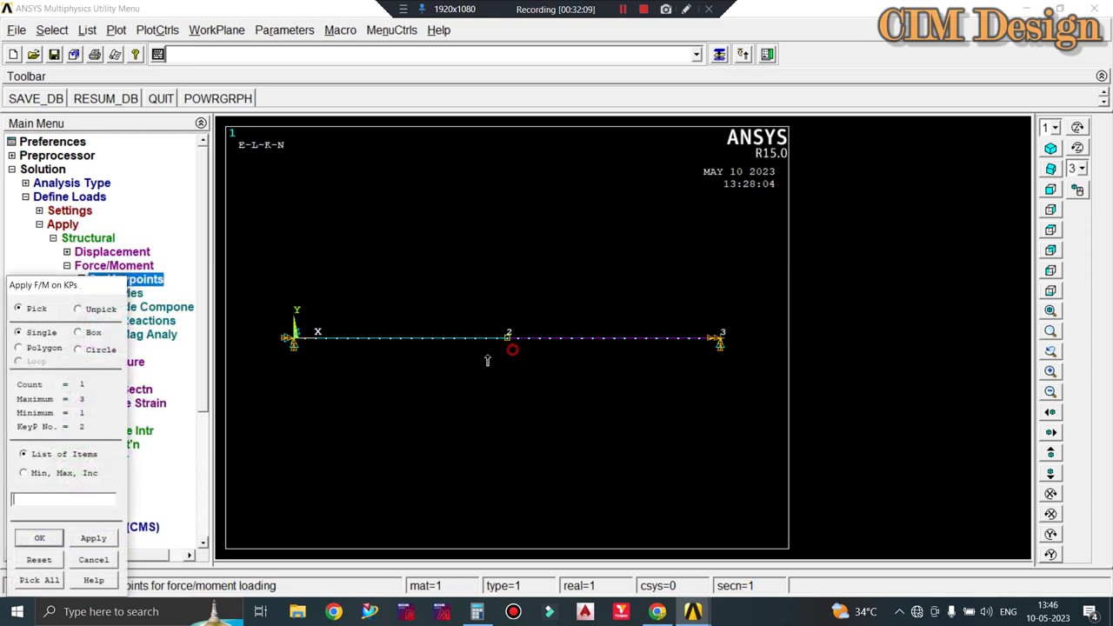
left_click(93, 538)
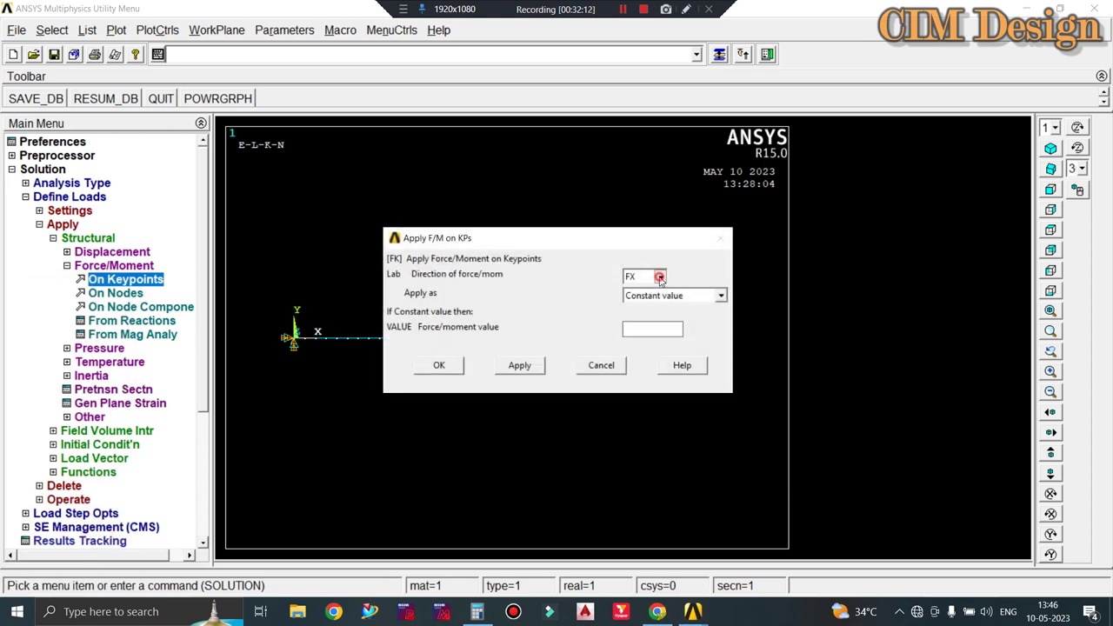
left_click(660, 276)
left_click(638, 301)
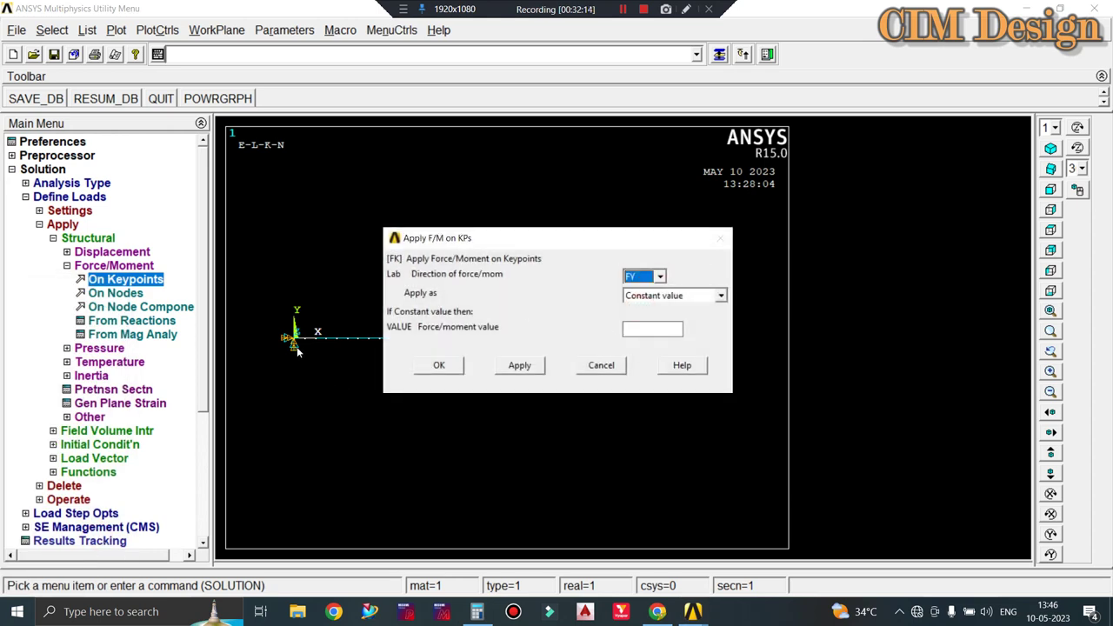
left_click(636, 330)
type("3000")
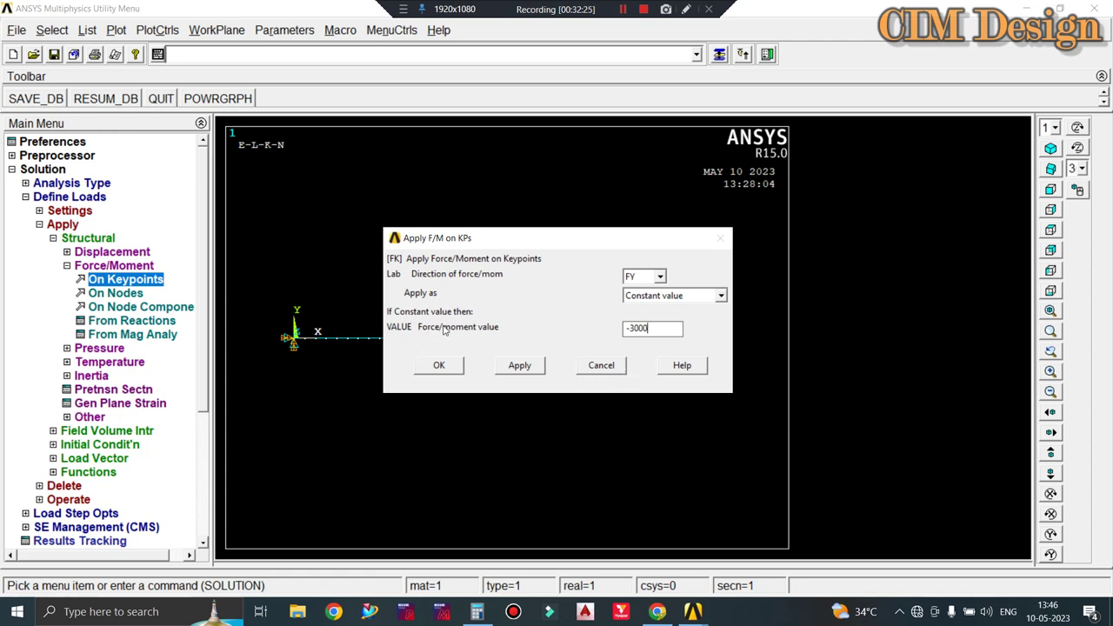
Compute 3000 × 9.81 in the calculator to get the load.
left_click(477, 611)
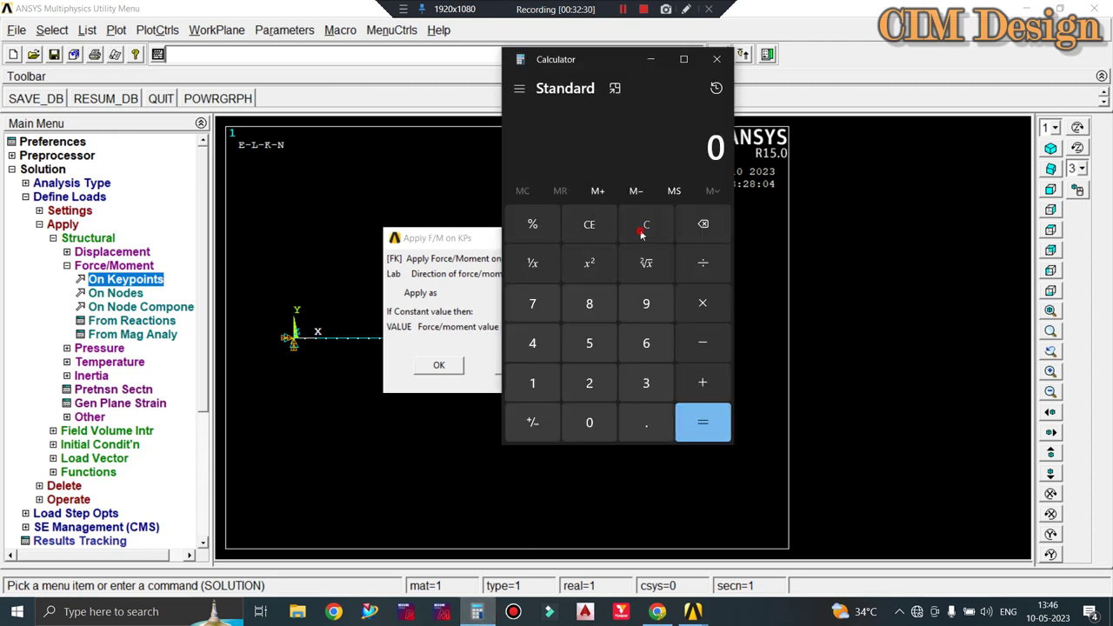
left_click(638, 382)
left_click(589, 421)
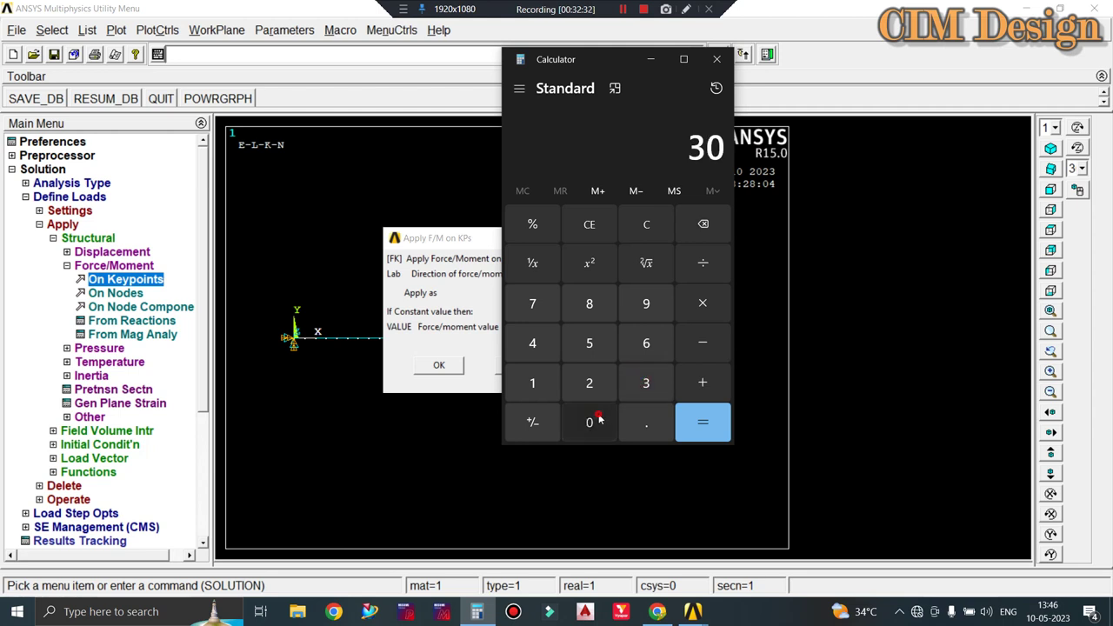
left_click(589, 421)
left_click(588, 422)
left_click(707, 306)
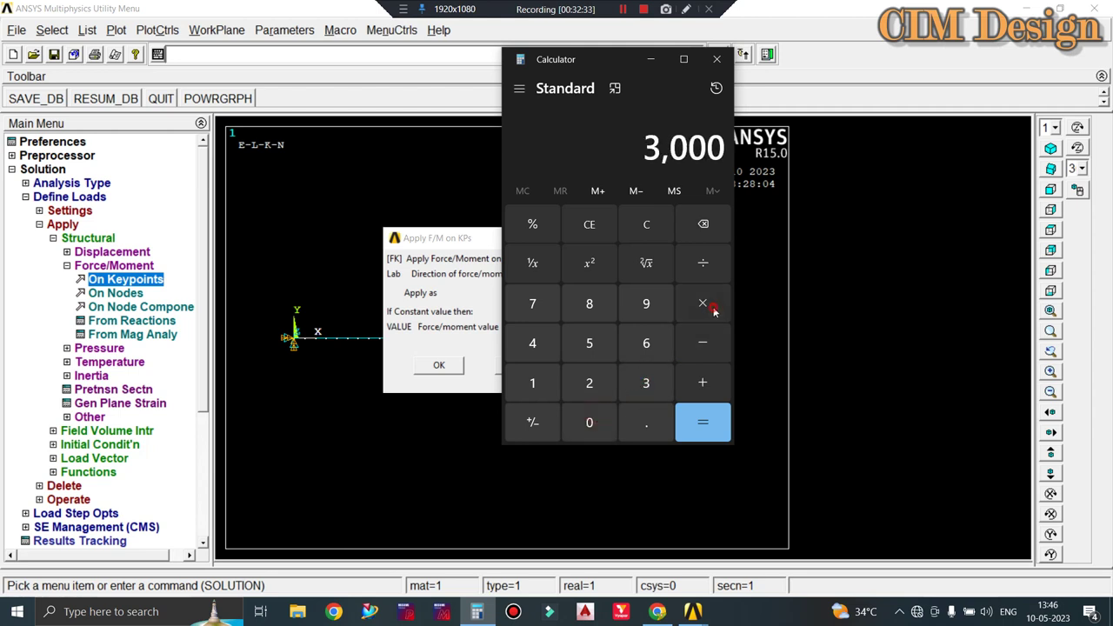
left_click(647, 306)
left_click(643, 419)
left_click(592, 308)
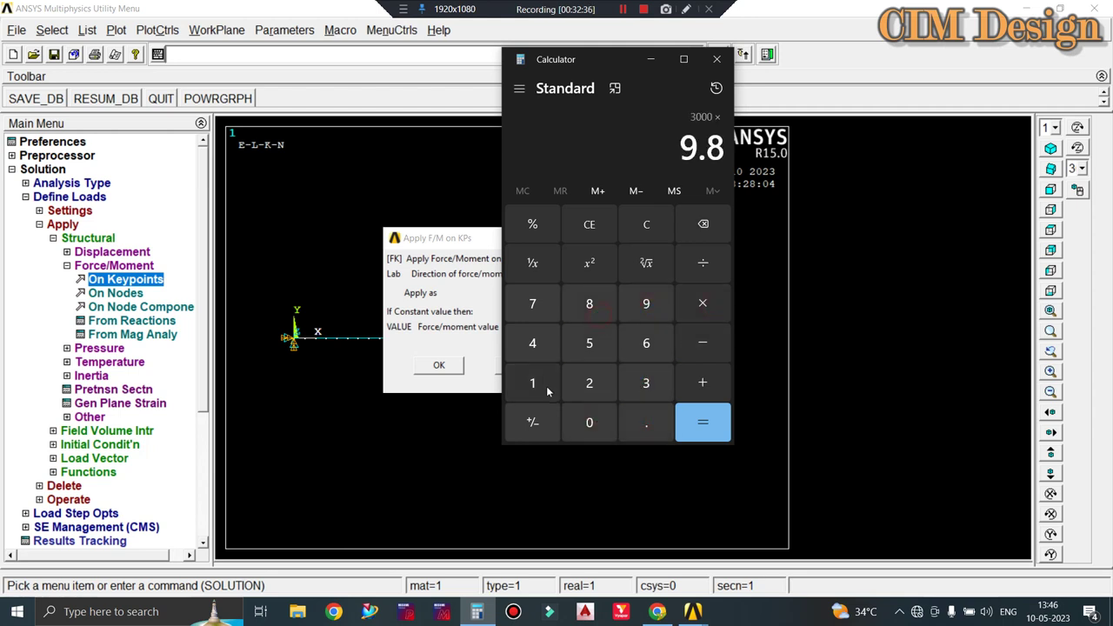
left_click(536, 384)
left_click(702, 422)
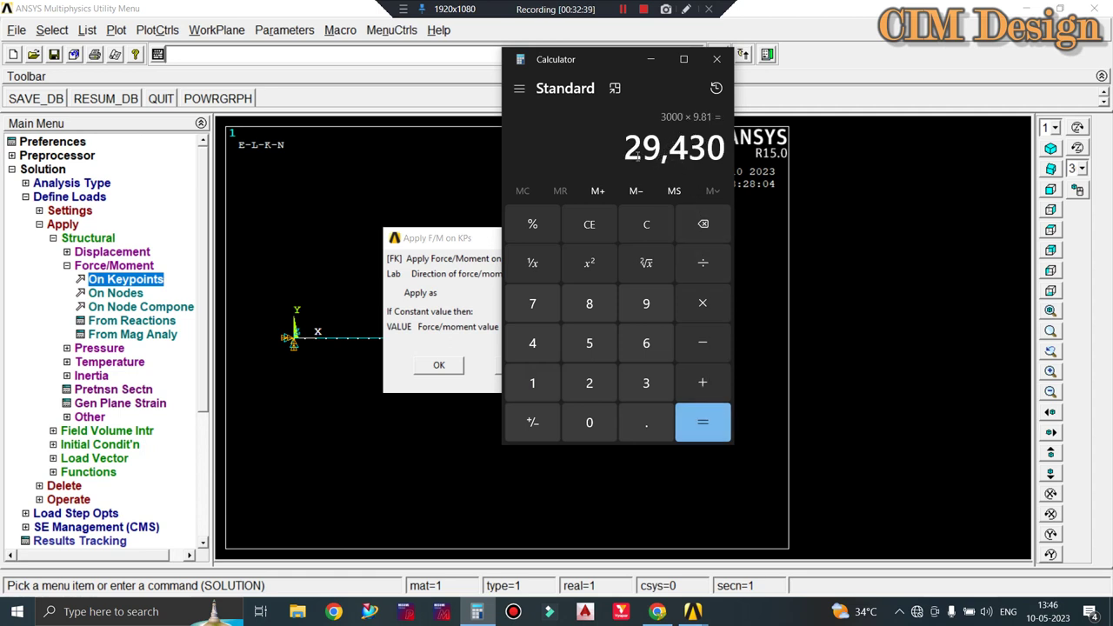
Apply FY = -29.430 at keypoint 2 and close the keypoint picker.
left_click(650, 59)
left_click_drag(665, 328, 631, 327)
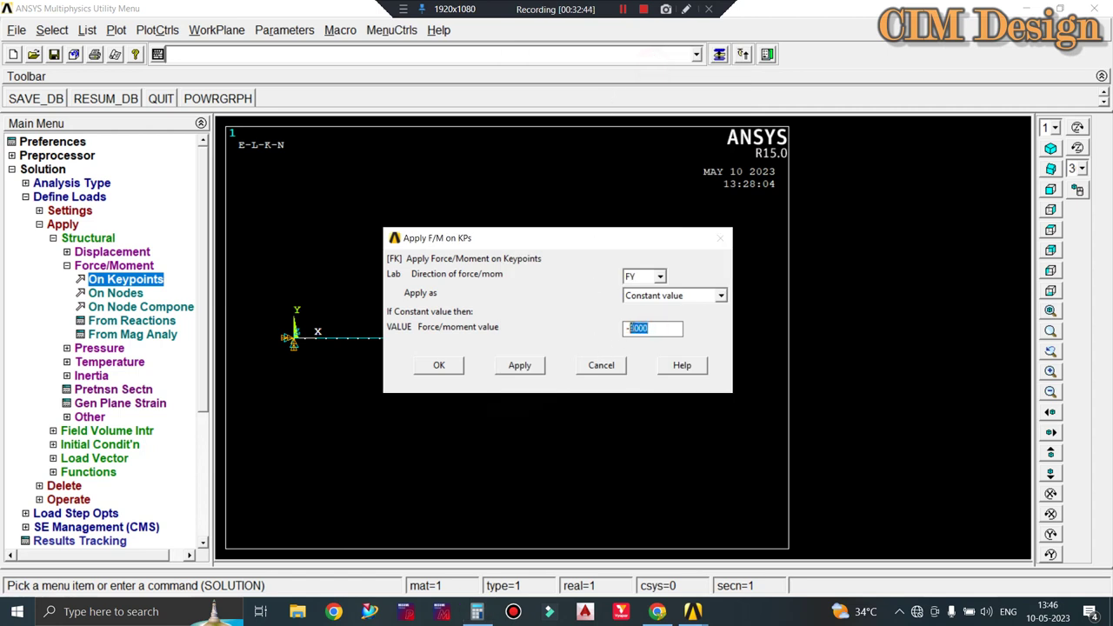
type("29.3")
type("50")
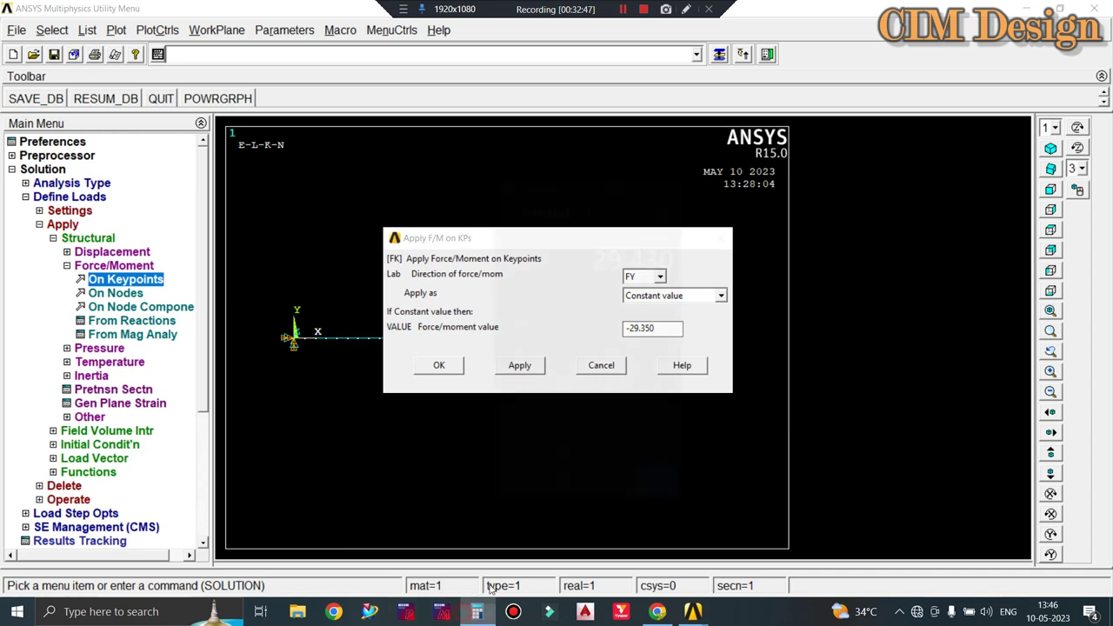
left_click(476, 611)
left_click(652, 59)
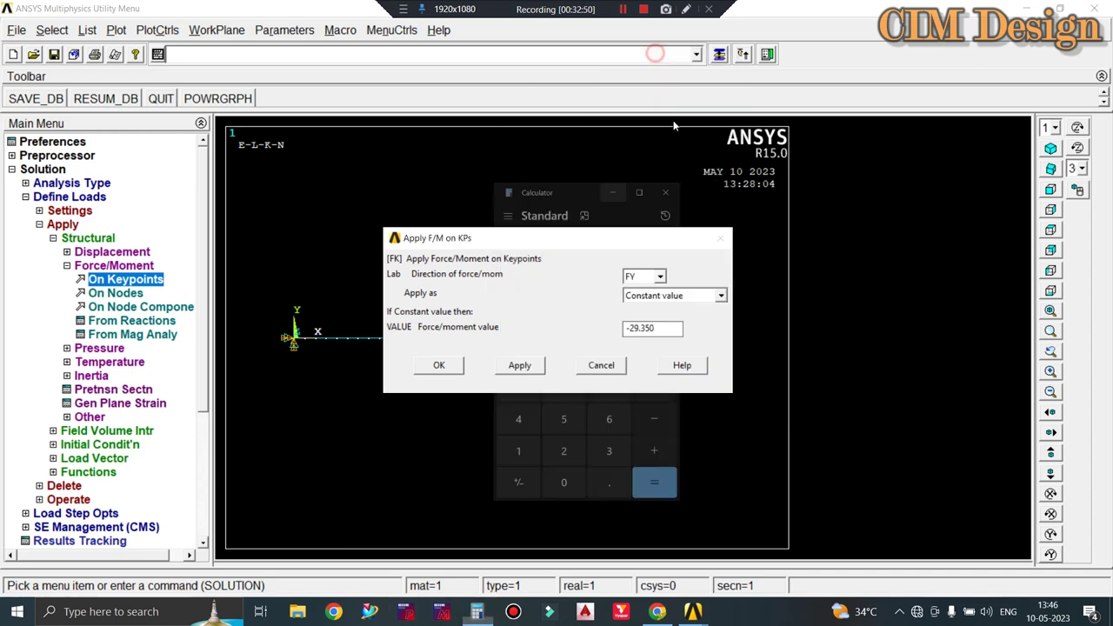
left_click(648, 329)
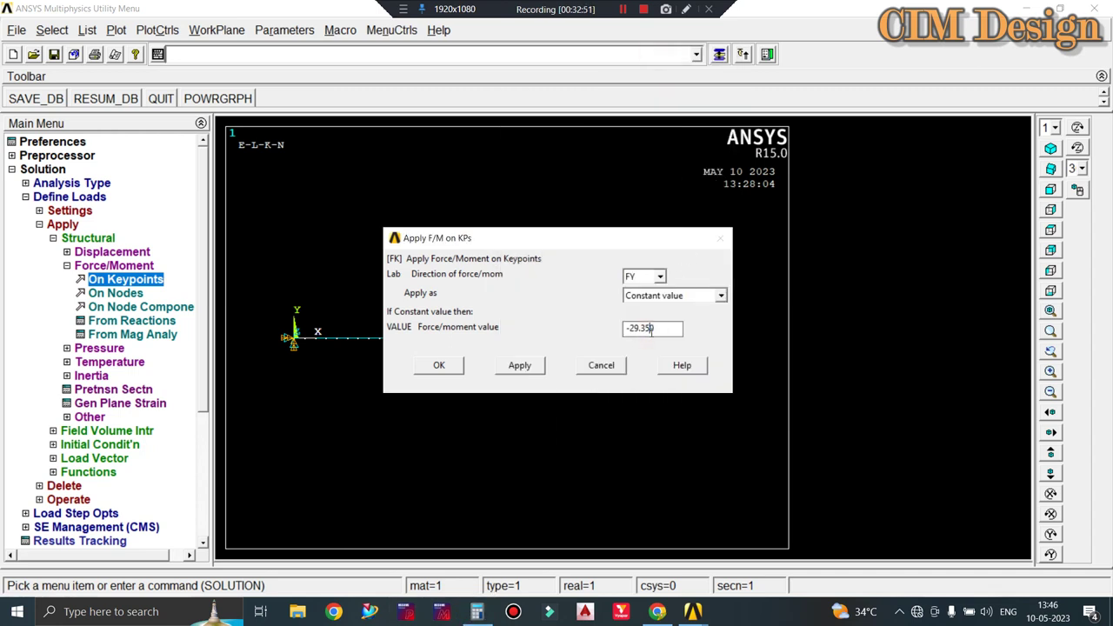
key("BackSpace")
key("BackSpace")
type("43")
type("0")
left_click(520, 366)
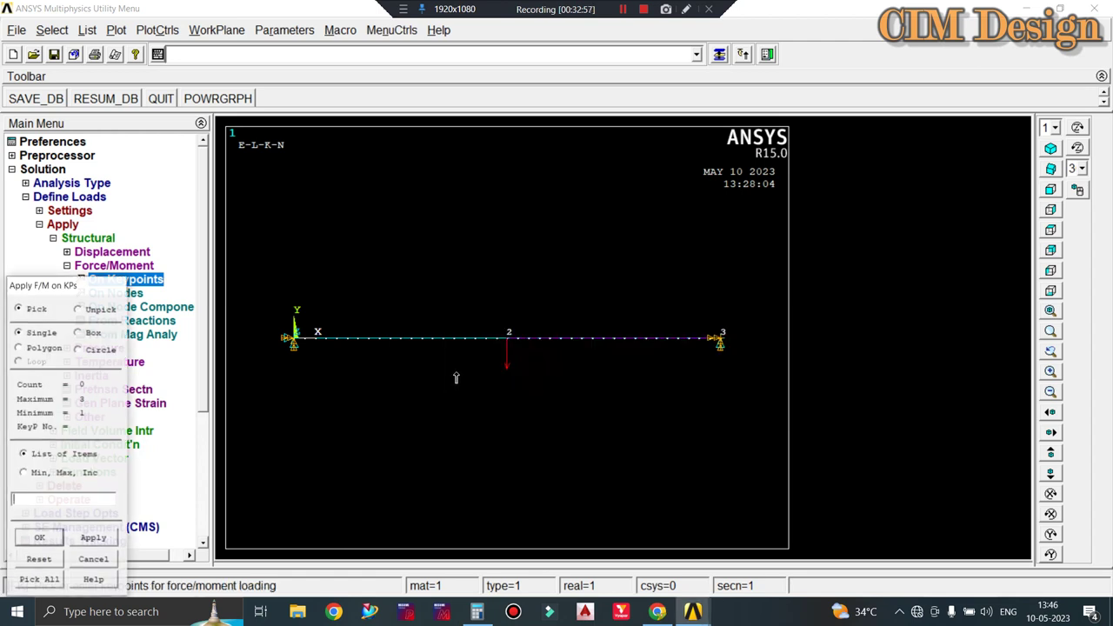
left_click(38, 541)
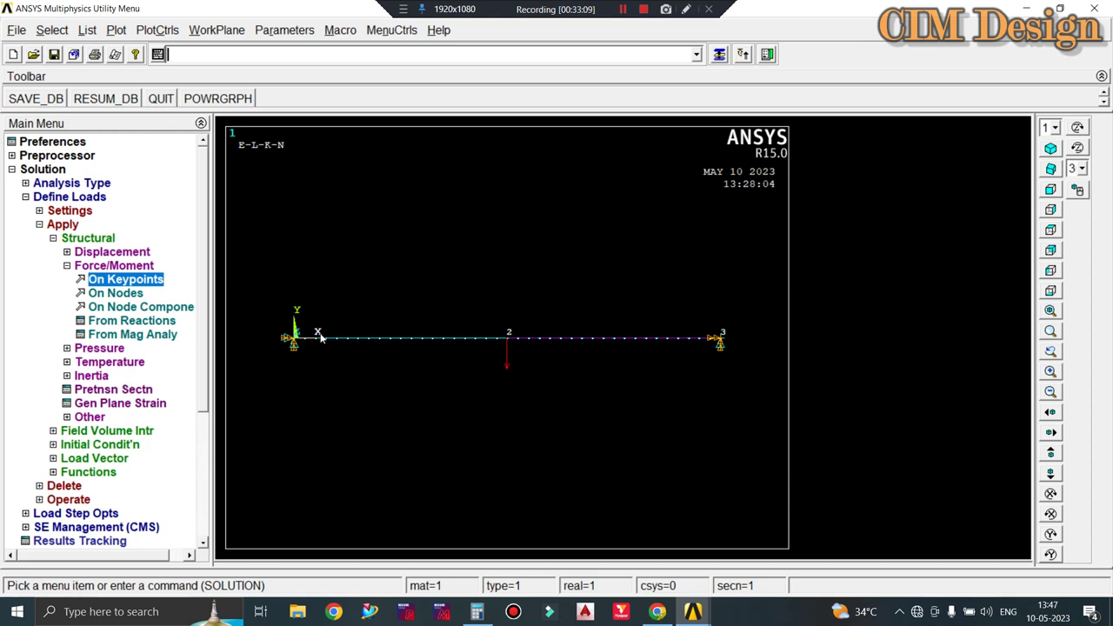
left_click_drag(198, 386, 184, 506)
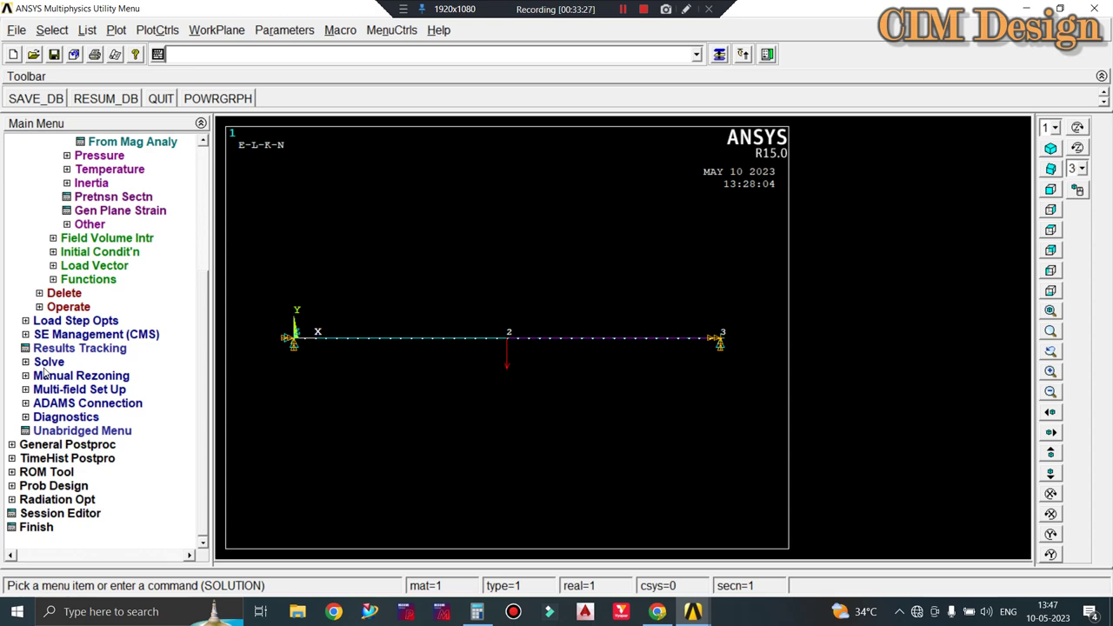
Solve the current load step and open General Postproc from the unabridged menu.
left_click(49, 362)
left_click(77, 266)
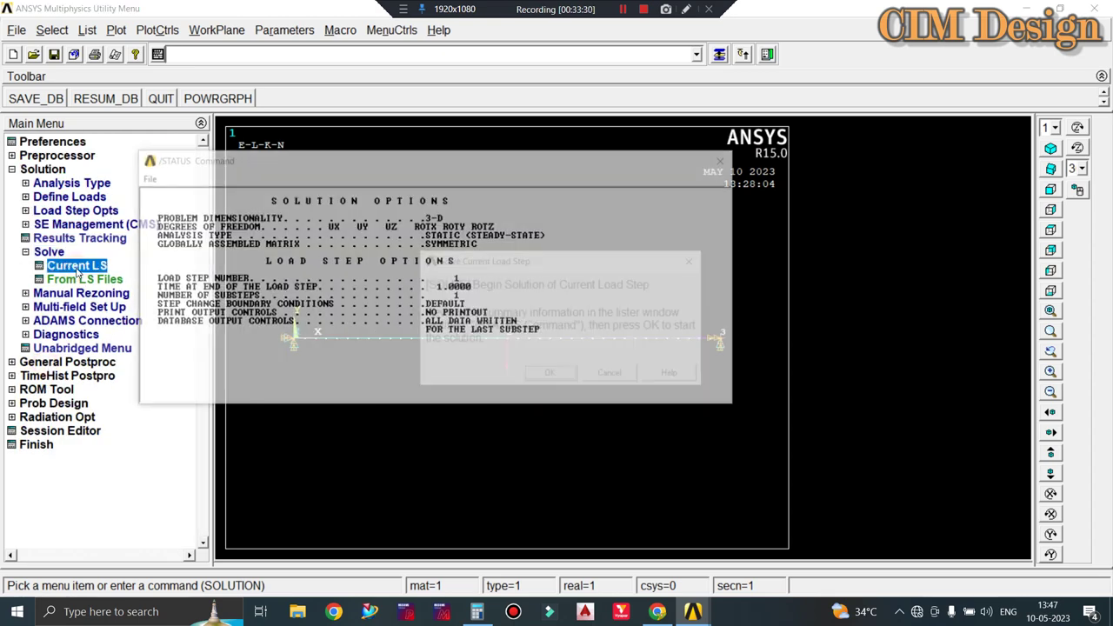
left_click(549, 373)
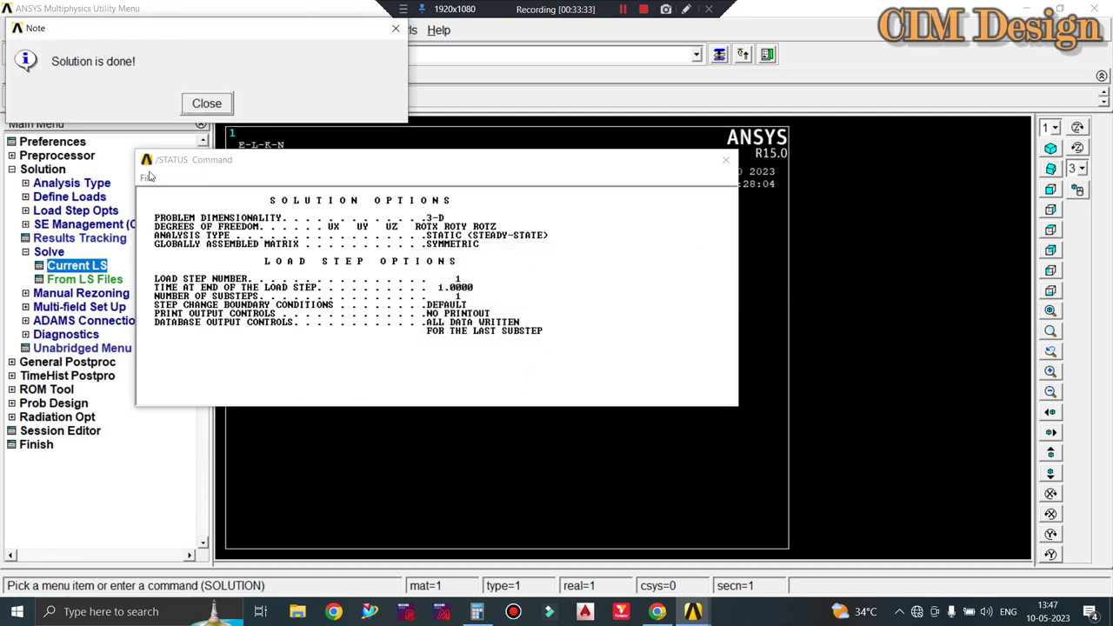
left_click(206, 106)
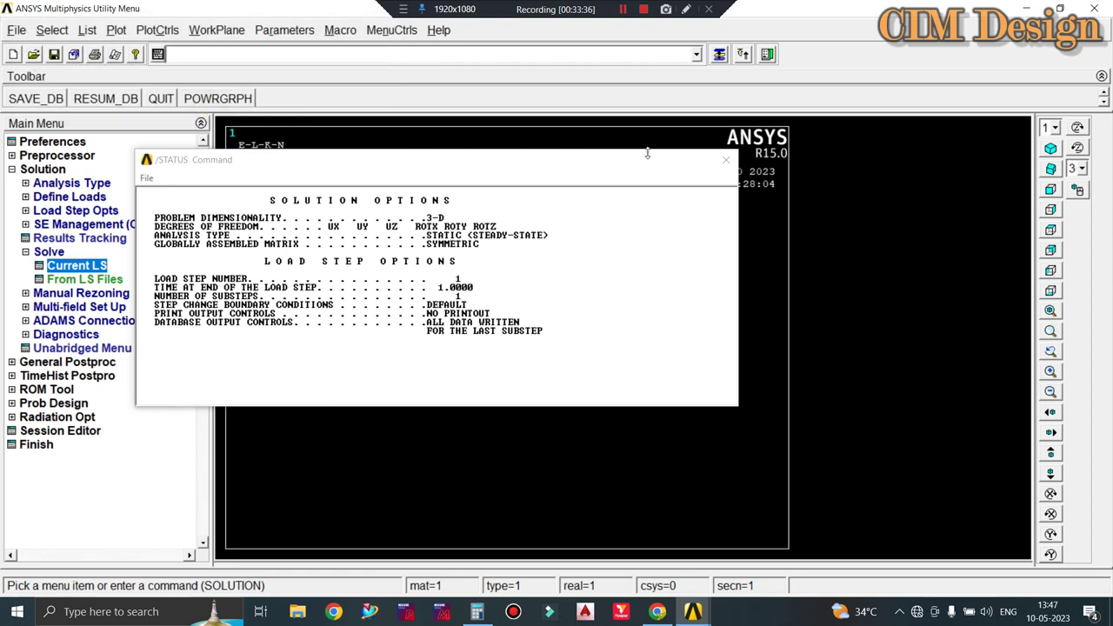
left_click(726, 160)
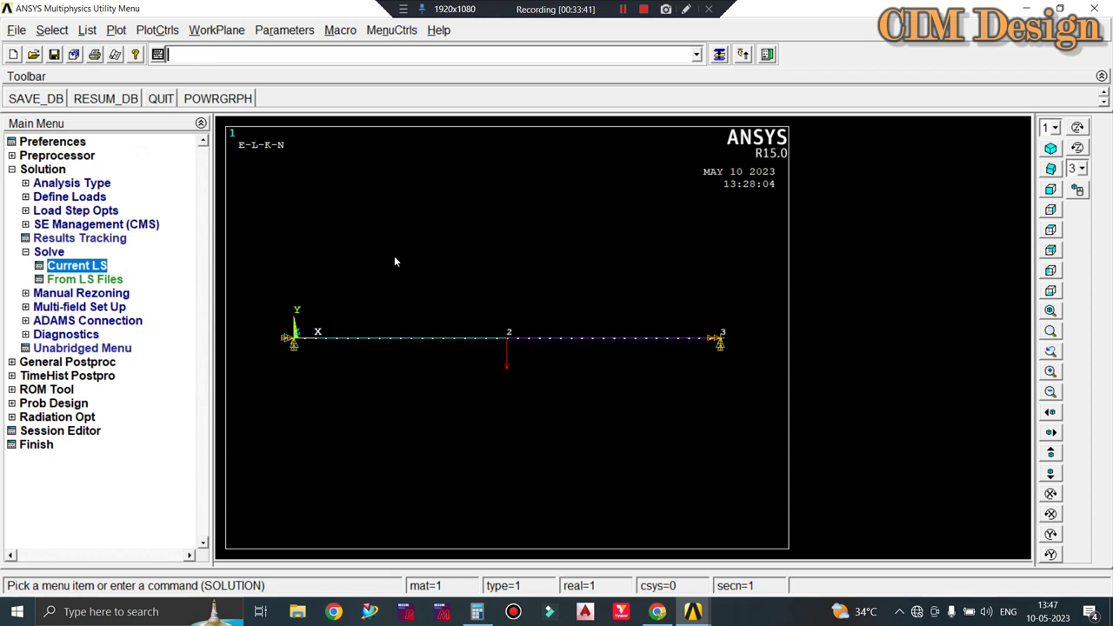
left_click(69, 349)
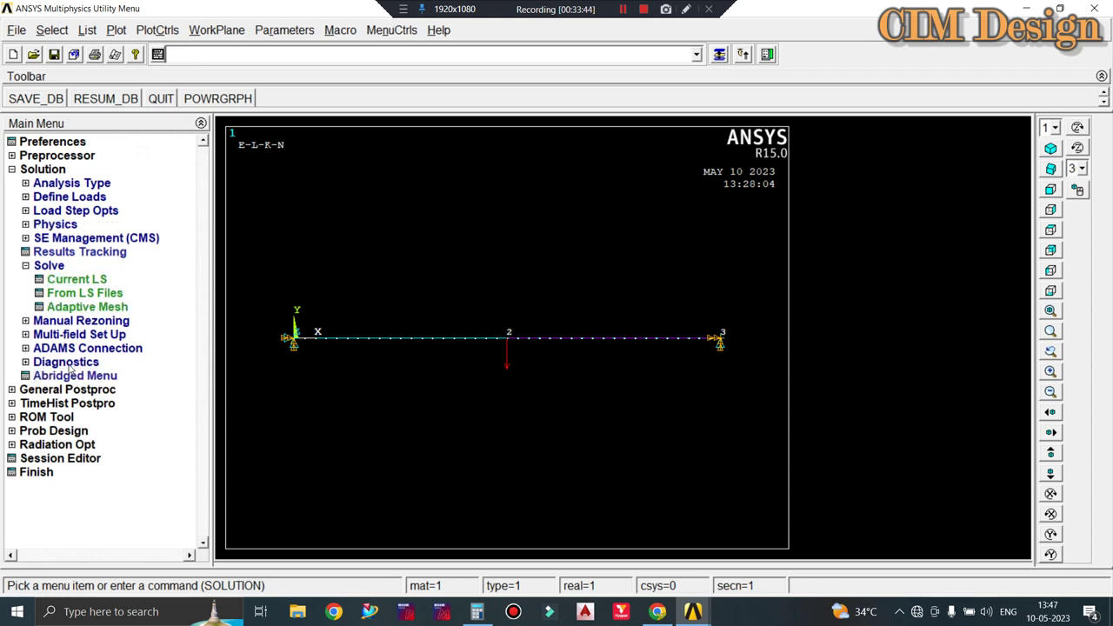
left_click(58, 388)
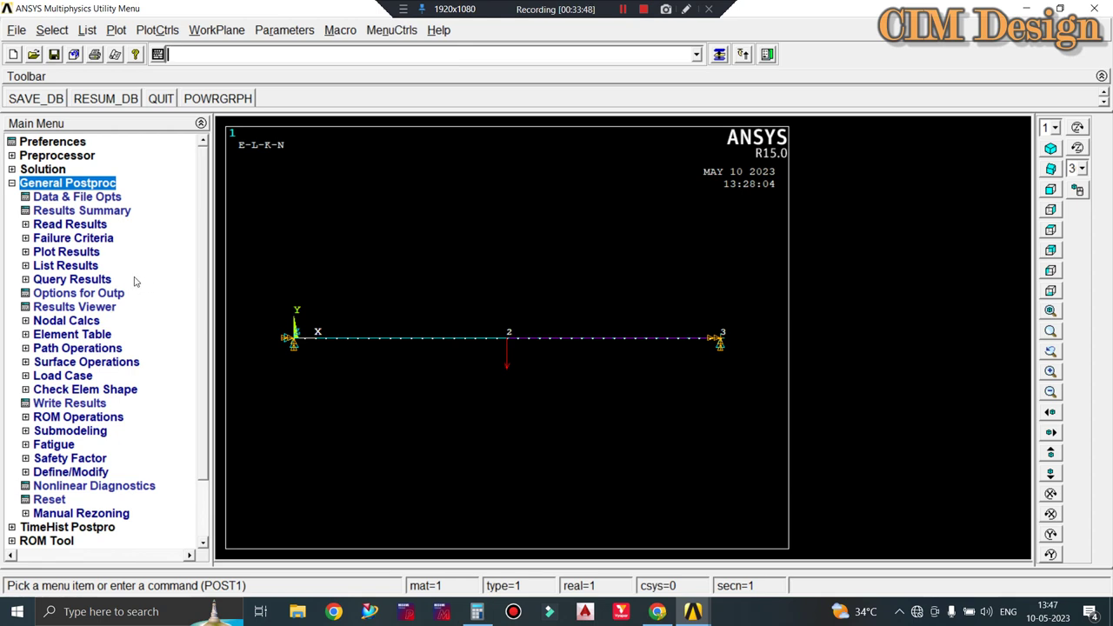
Plot the beam's deformed shape over its undeformed shape, showing DMX 0.234907.
left_click(66, 252)
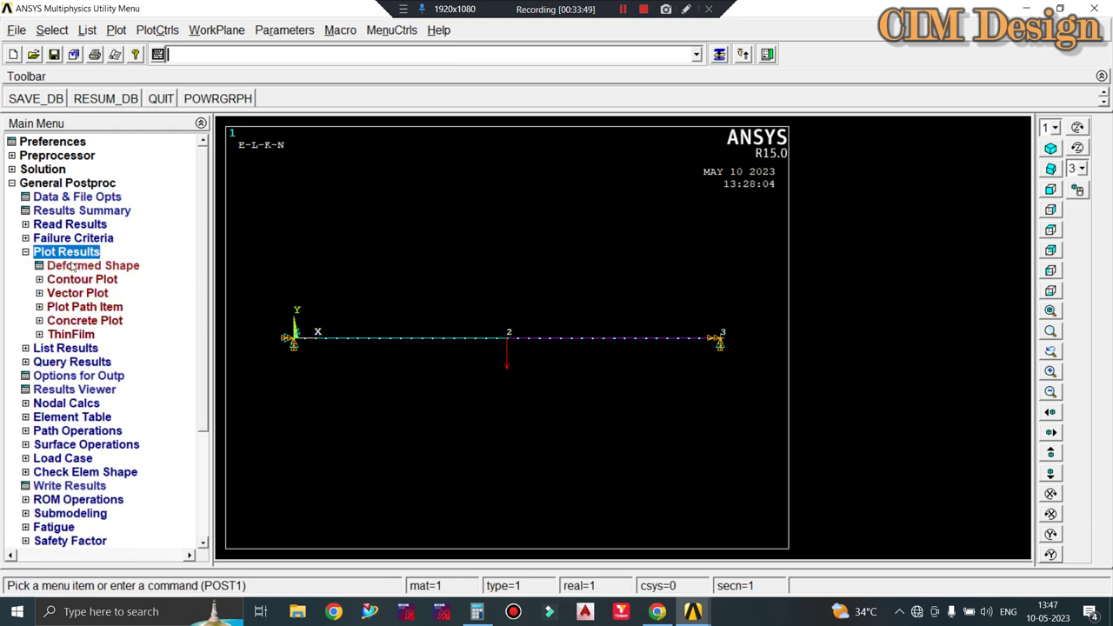
left_click(82, 266)
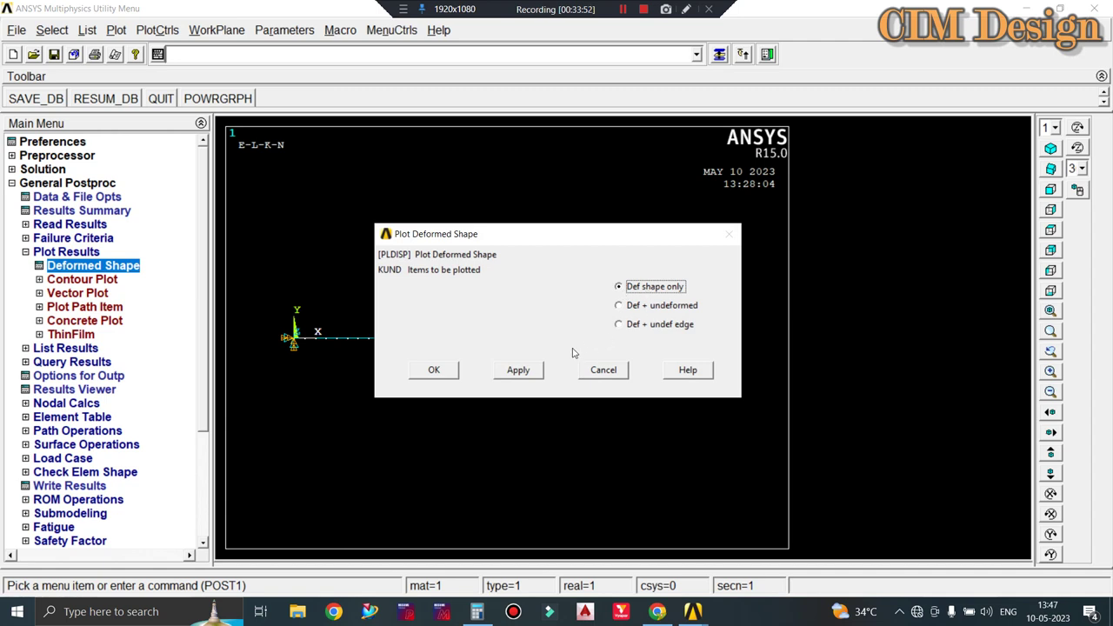
left_click(537, 371)
left_click_drag(472, 243, 817, 134)
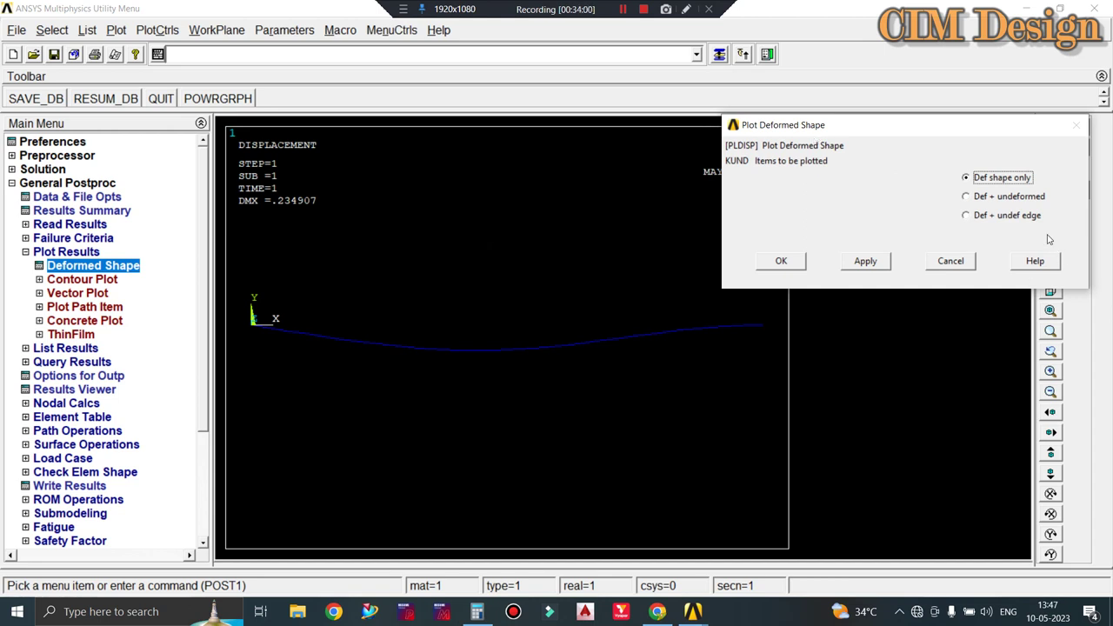
left_click(966, 216)
left_click(865, 262)
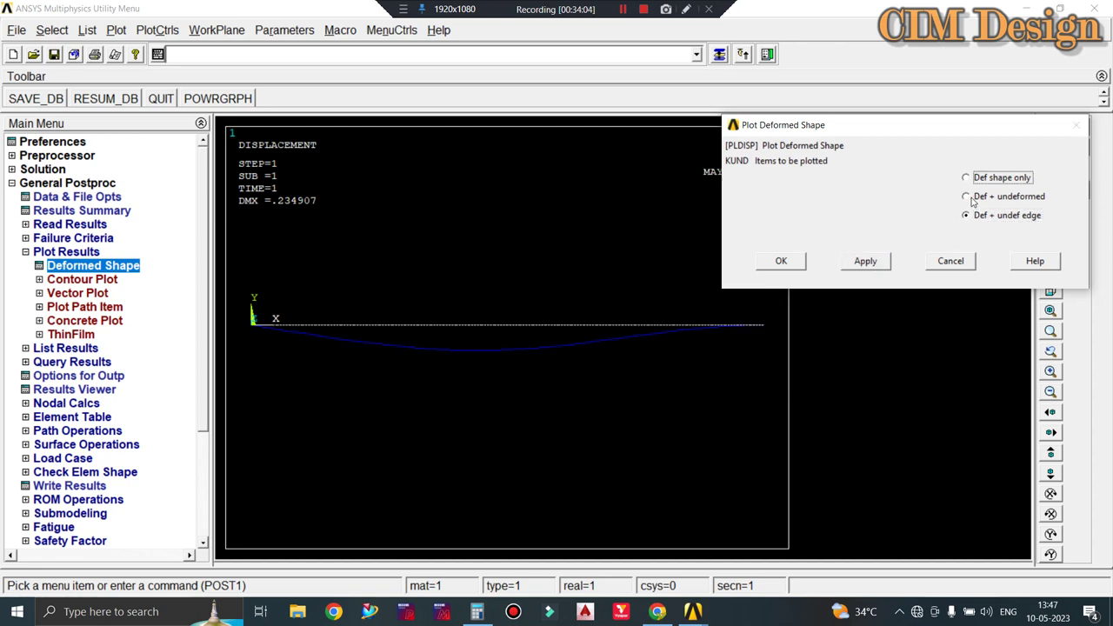
left_click(966, 196)
left_click(864, 266)
left_click(781, 261)
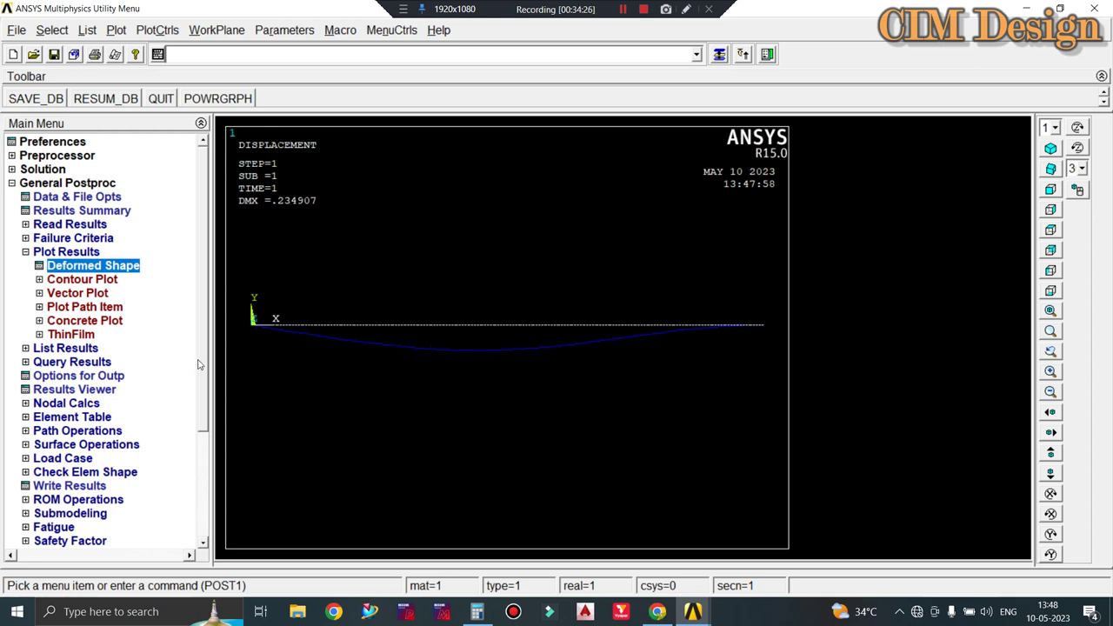
left_click(55, 351)
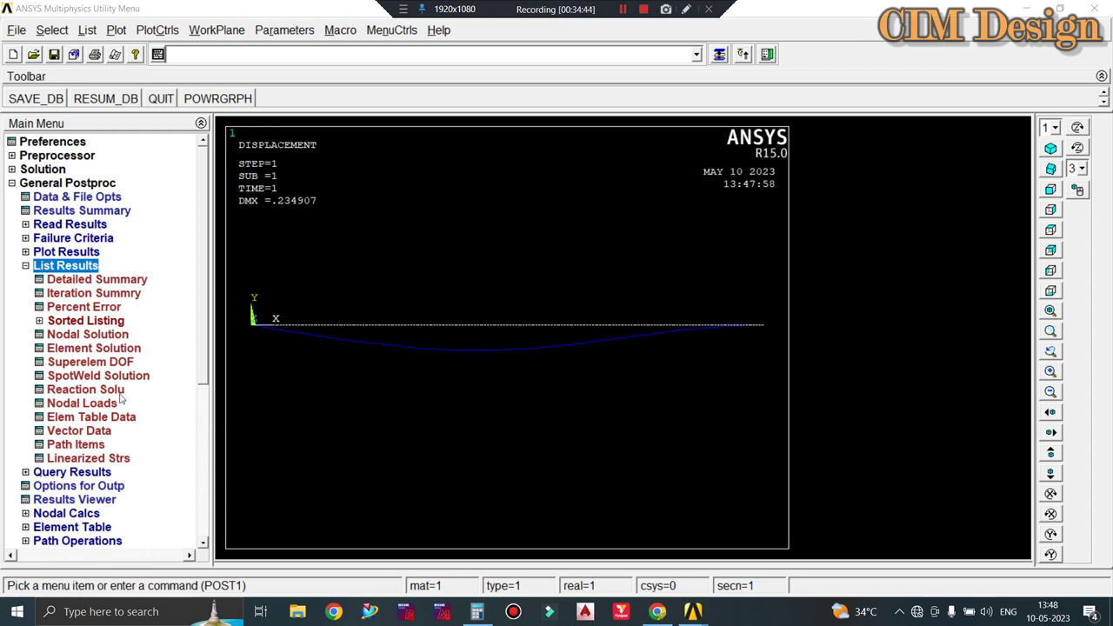
List all reaction forces (FY 9.1966 at node 1, 20.233 at node 22), then close the listing.
left_click(85, 389)
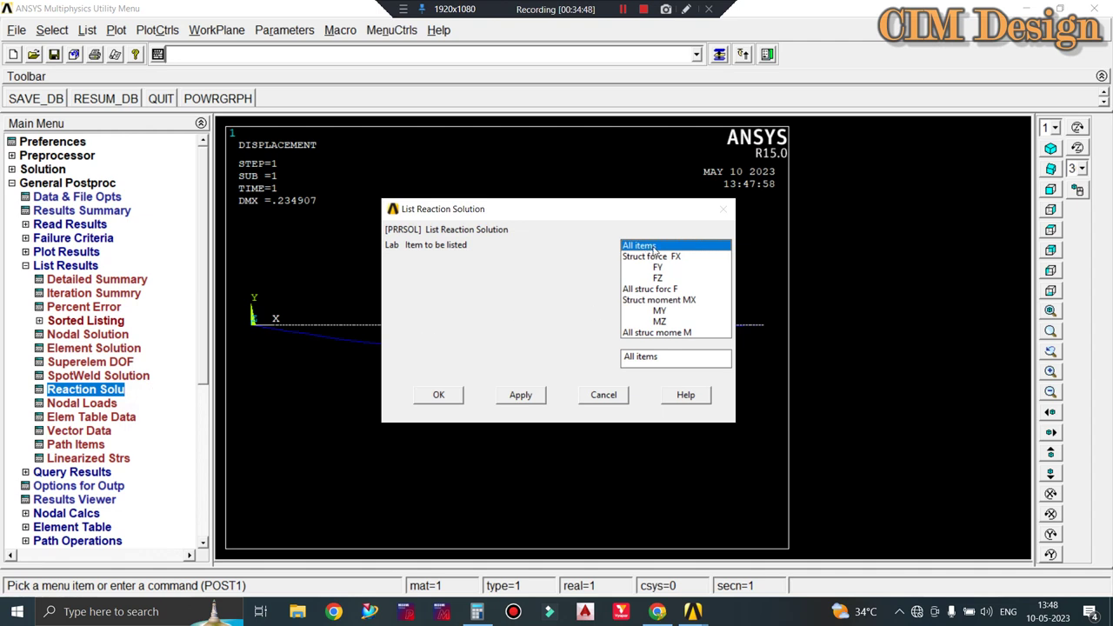
left_click(492, 398)
left_click(439, 394)
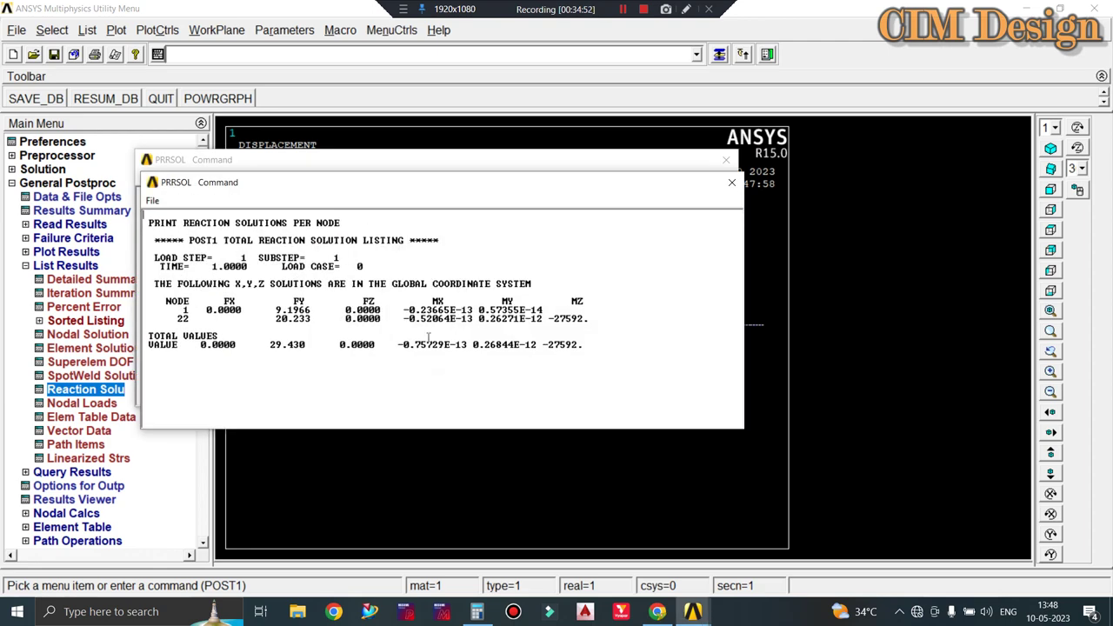
left_click_drag(276, 185, 294, 174)
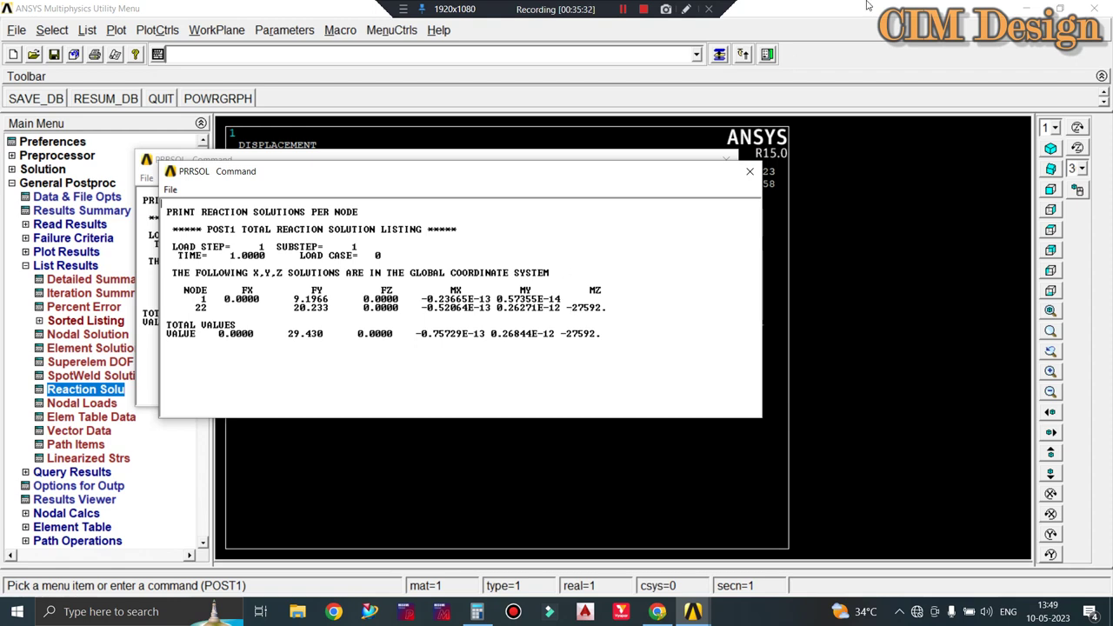
left_click(745, 171)
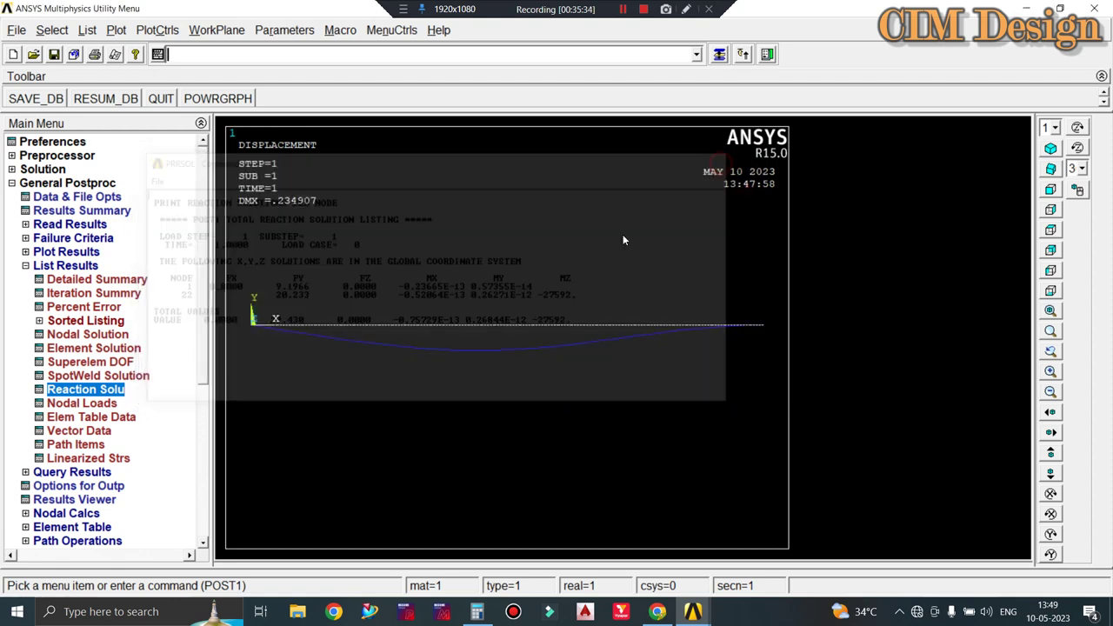
Open the Element Table Data dialog, cancelling the Add item dialog so no items are defined.
left_click(78, 528)
left_click(80, 349)
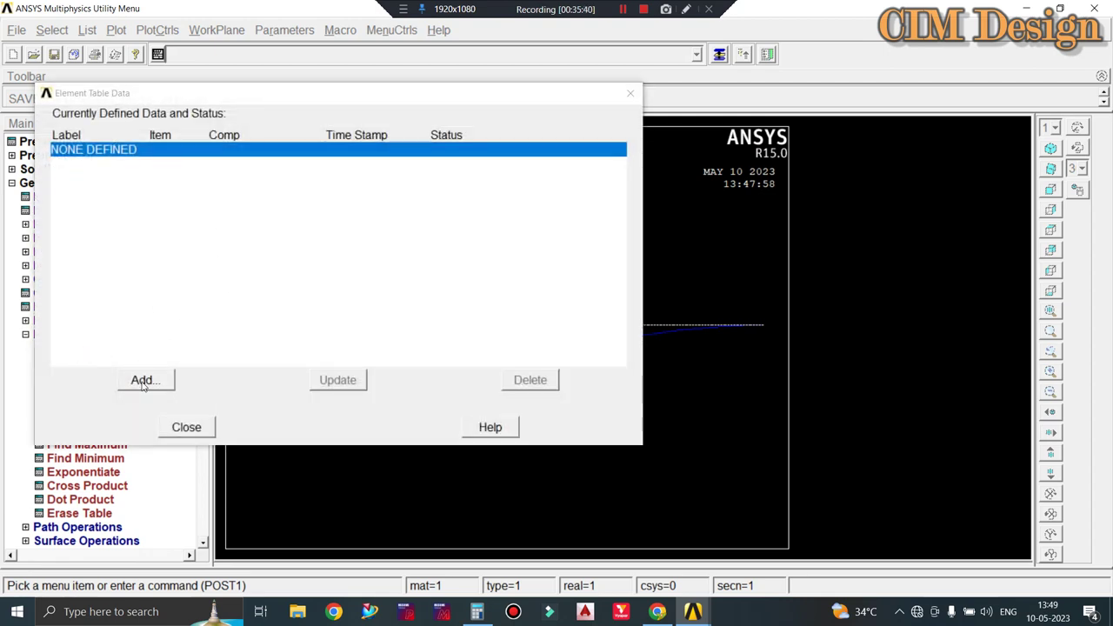
left_click(143, 382)
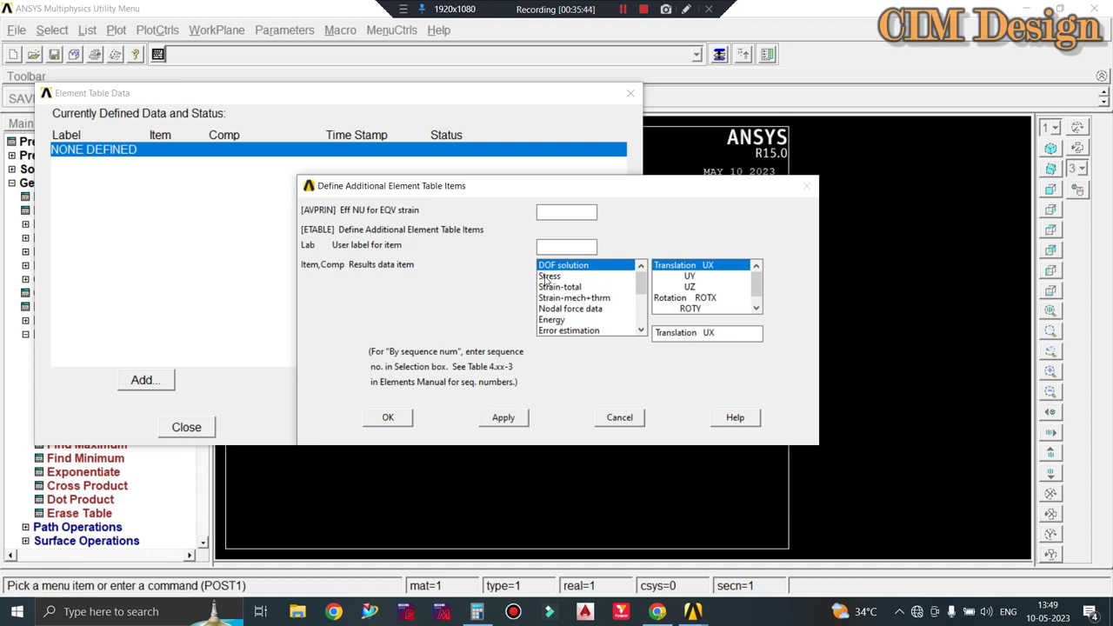
left_click(611, 419)
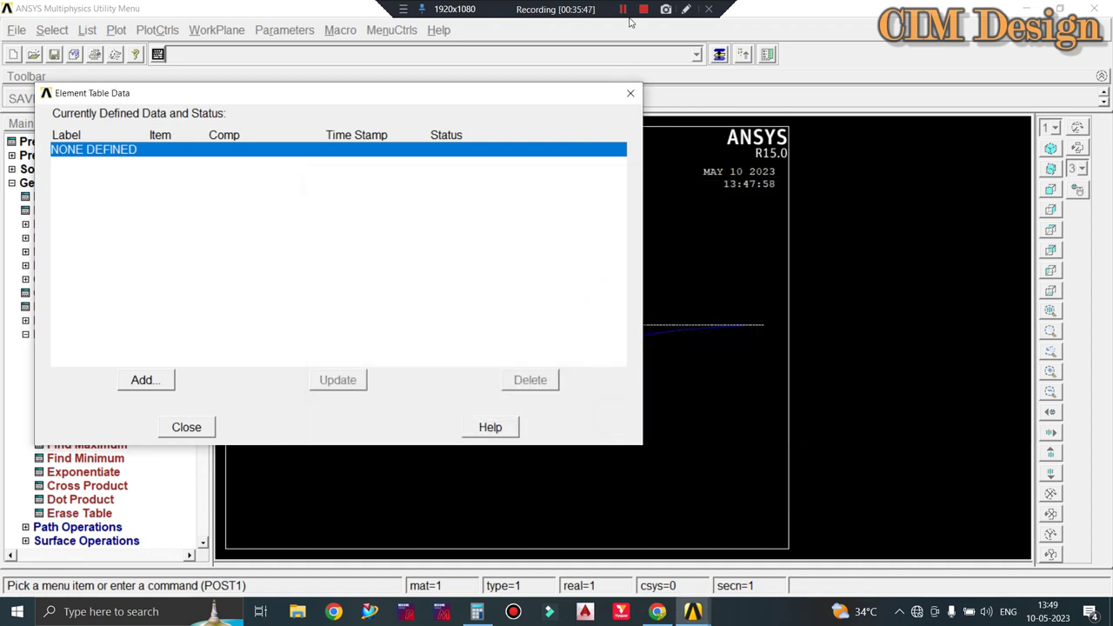
left_click(622, 8)
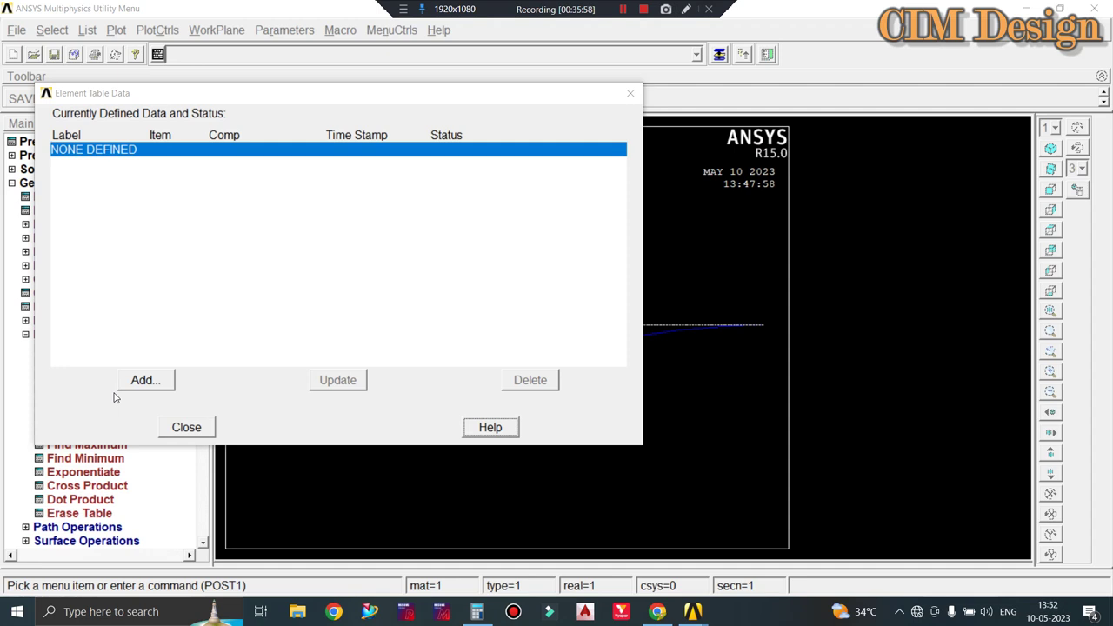
Open help on defining element table data and scroll through the page.
left_click(487, 432)
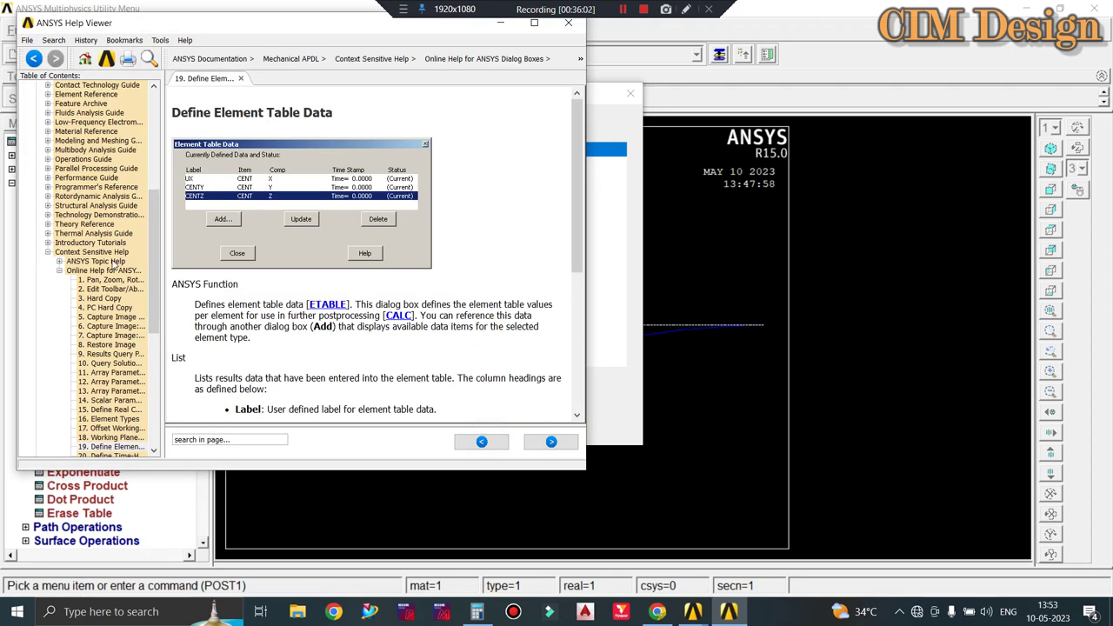
scroll(115, 265, "up", 3)
scroll(139, 296, "down", 3)
scroll(117, 339, "down", 4)
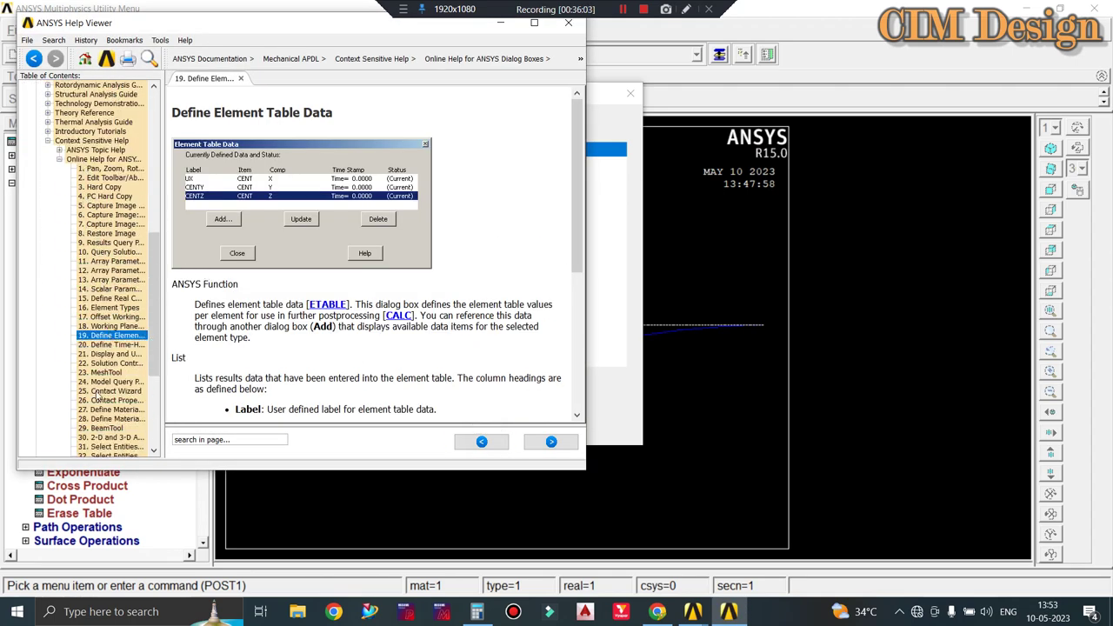
scroll(104, 367, "down", 1)
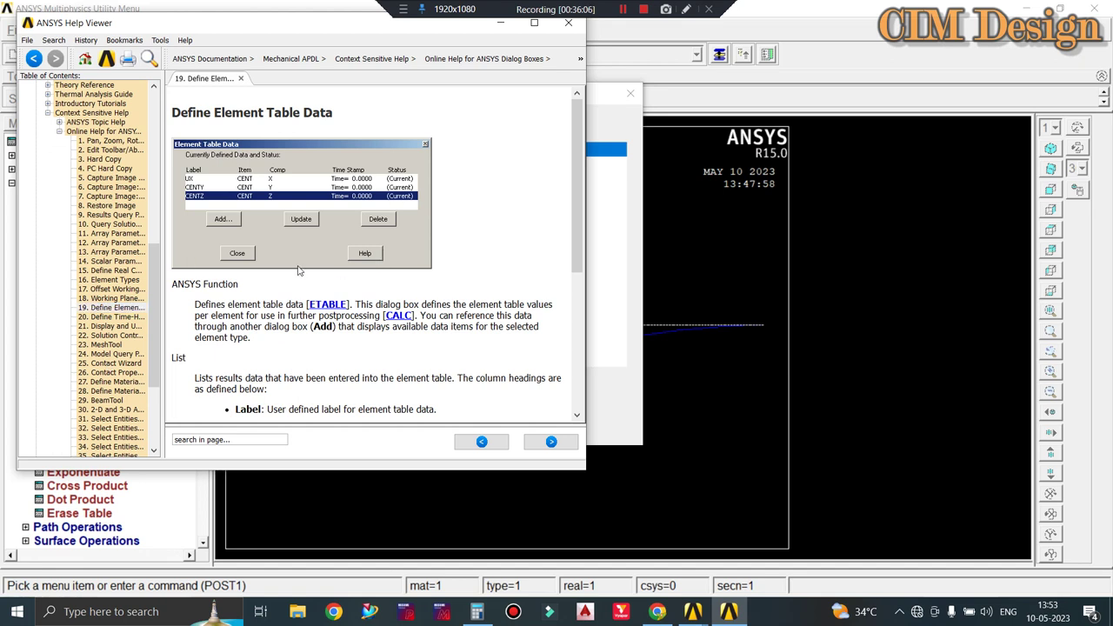
Search the help documentation for 'beam188' and select the BEAM188 result.
left_click(54, 40)
left_click(79, 62)
type("beam188")
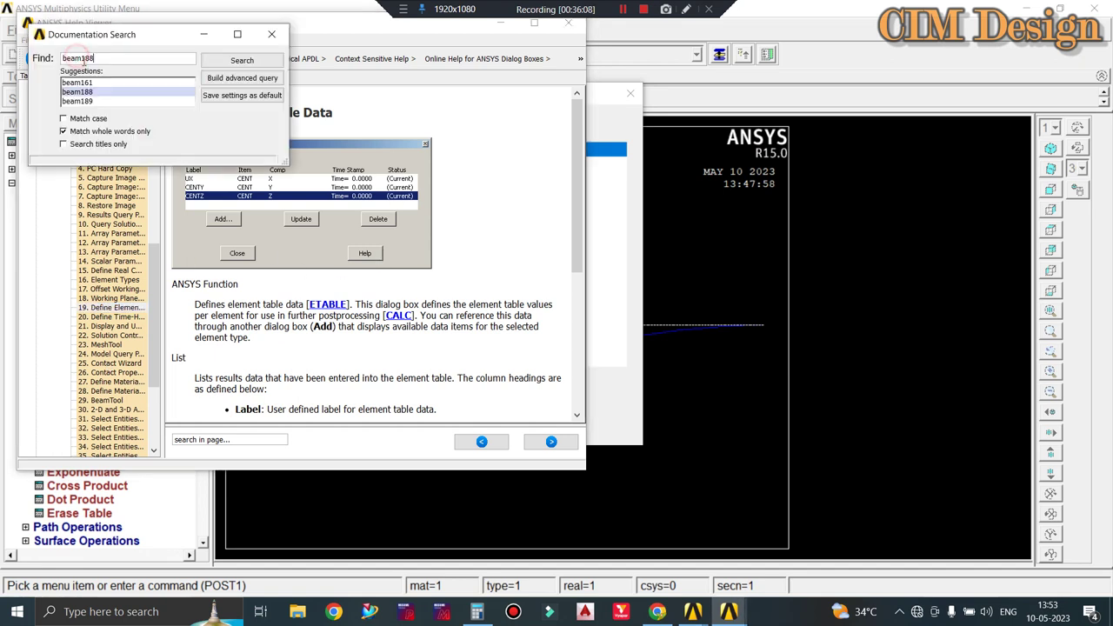
left_click(94, 91)
left_click(241, 60)
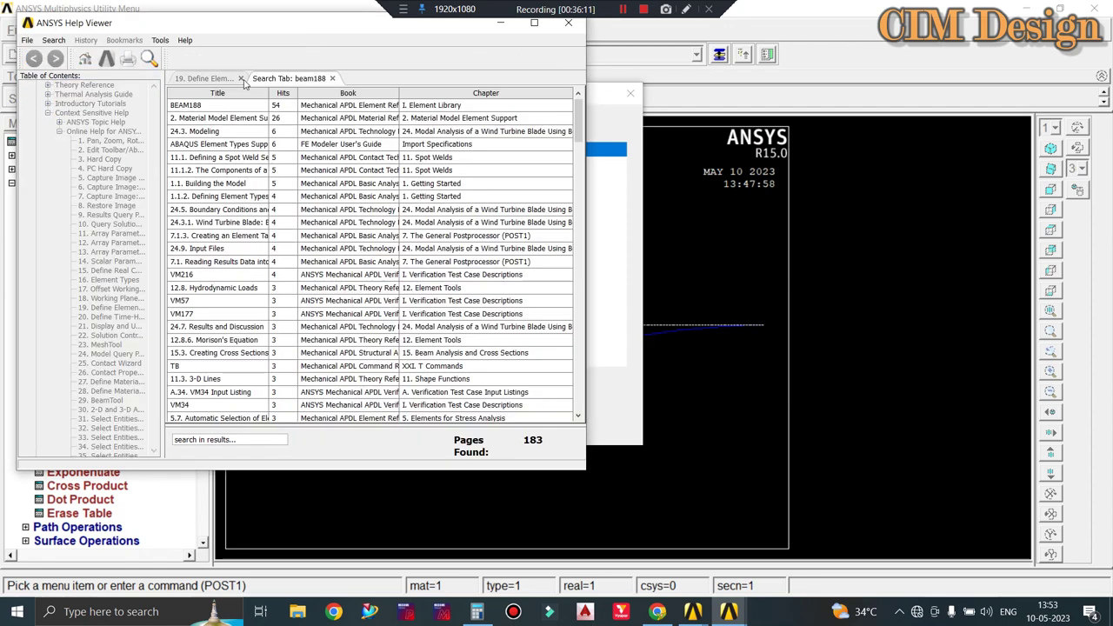
left_click(186, 106)
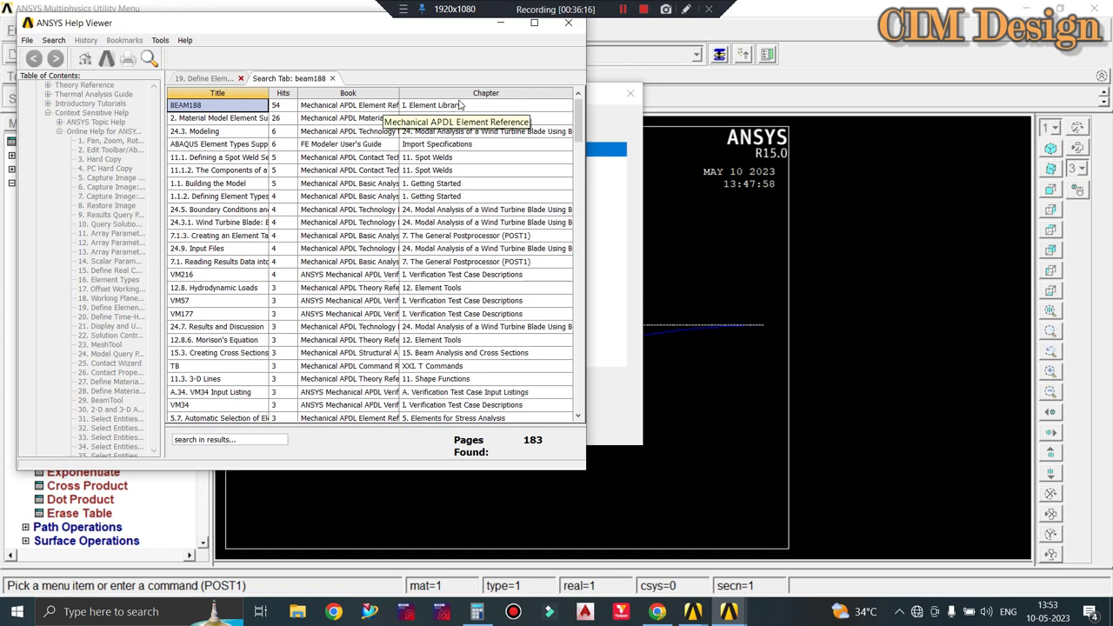
Browse the beam188 results, glance back at the element table page, and reselect BEAM188.
scroll(299, 238, "down", 5)
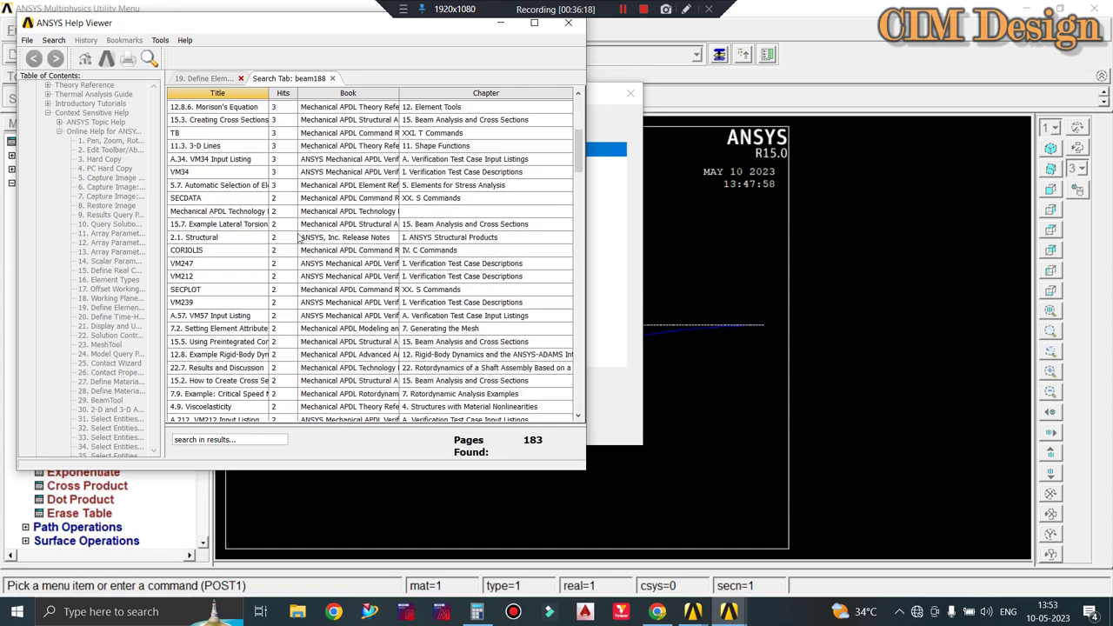
scroll(299, 238, "down", 7)
scroll(299, 237, "down", 6)
scroll(299, 237, "down", 7)
scroll(299, 237, "down", 6)
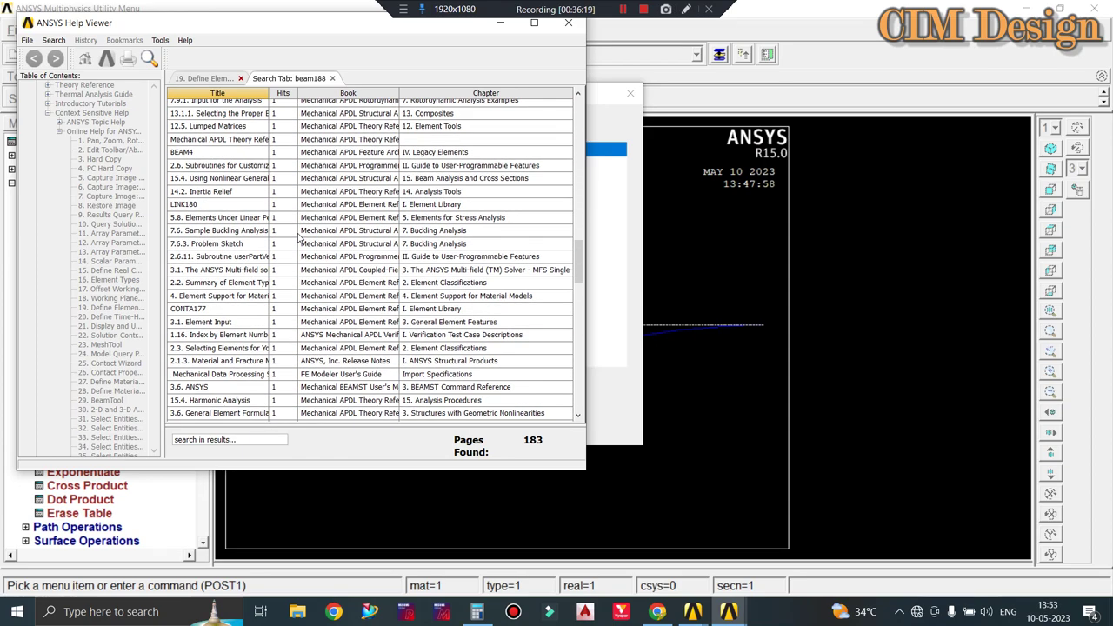
scroll(299, 238, "down", 7)
scroll(299, 237, "down", 5)
scroll(299, 238, "down", 7)
scroll(299, 238, "down", 7)
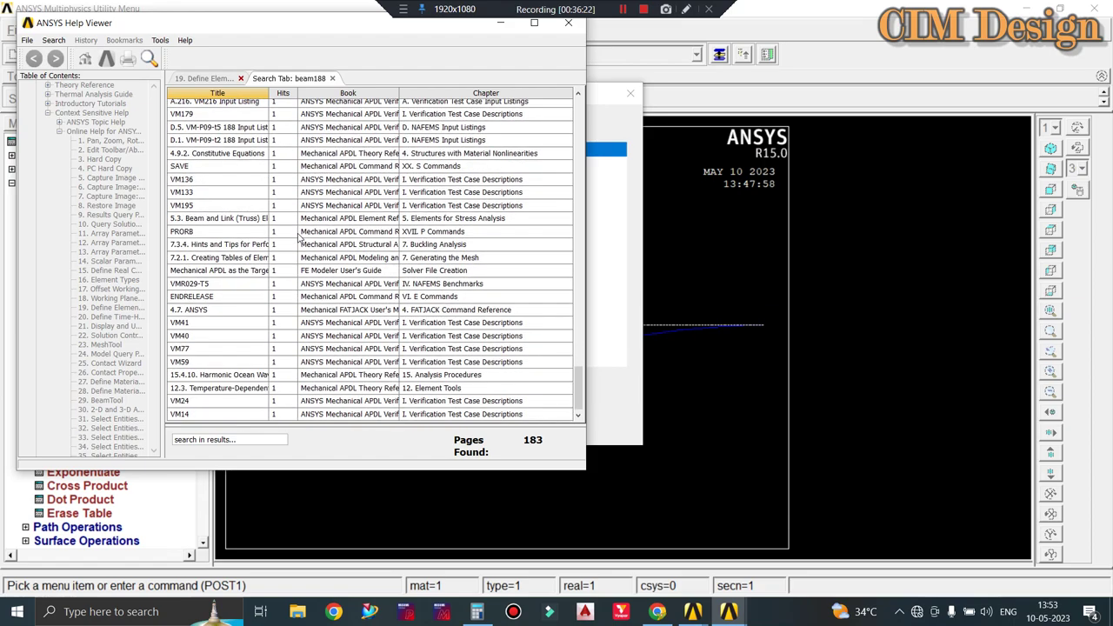
scroll(299, 237, "down", 6)
scroll(298, 240, "up", 5)
scroll(298, 239, "up", 7)
scroll(287, 217, "up", 6)
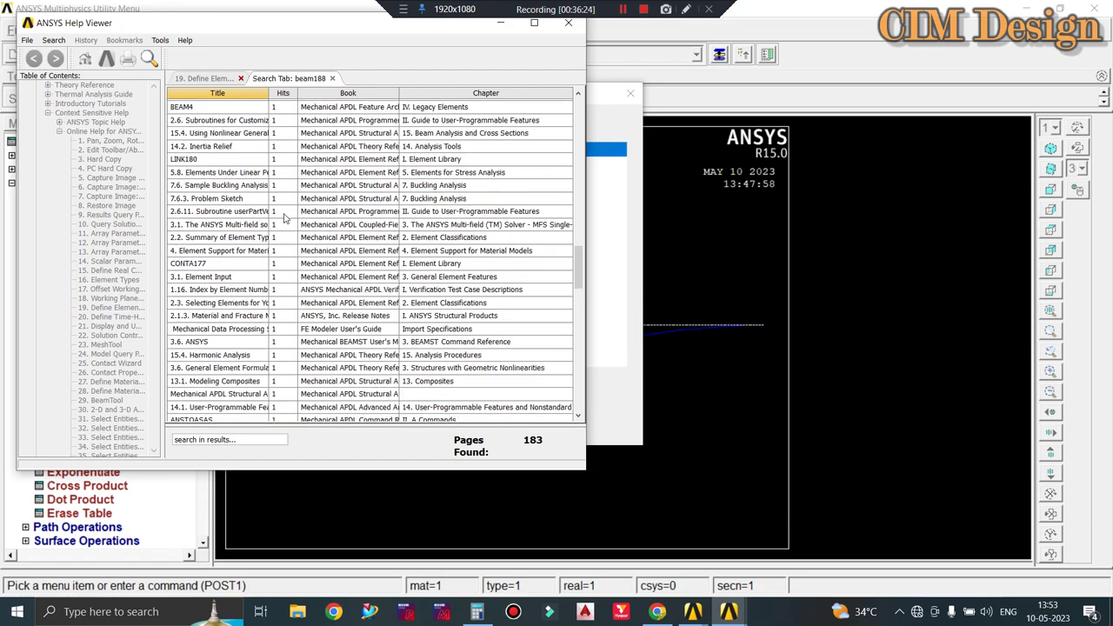
scroll(271, 193, "up", 6)
scroll(271, 193, "up", 5)
left_click(205, 79)
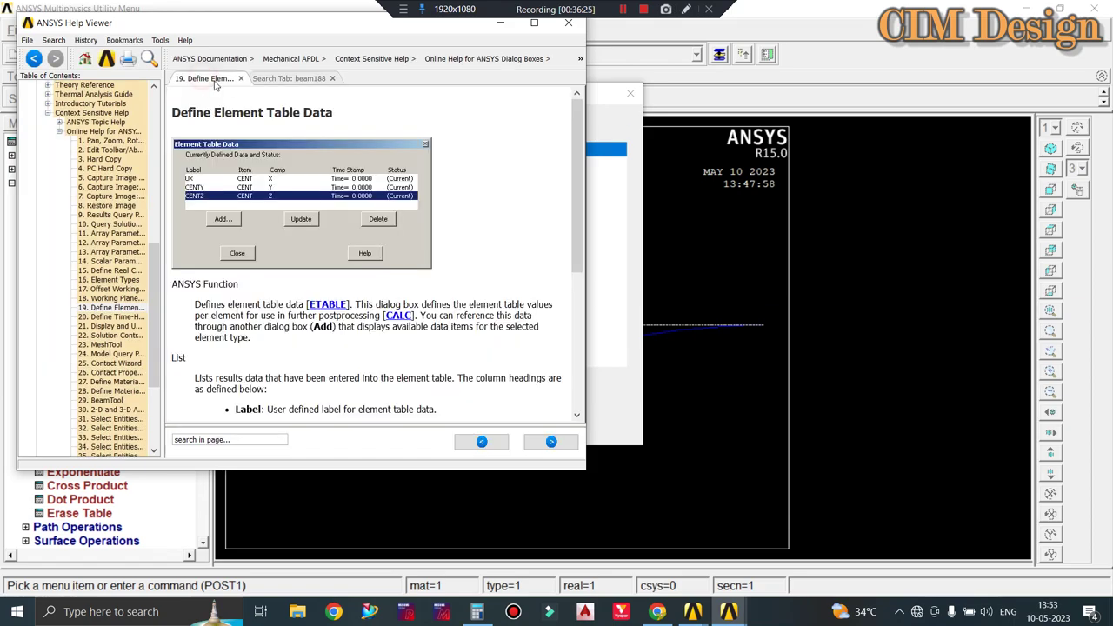
left_click(274, 79)
scroll(249, 197, "up", 5)
scroll(249, 198, "up", 5)
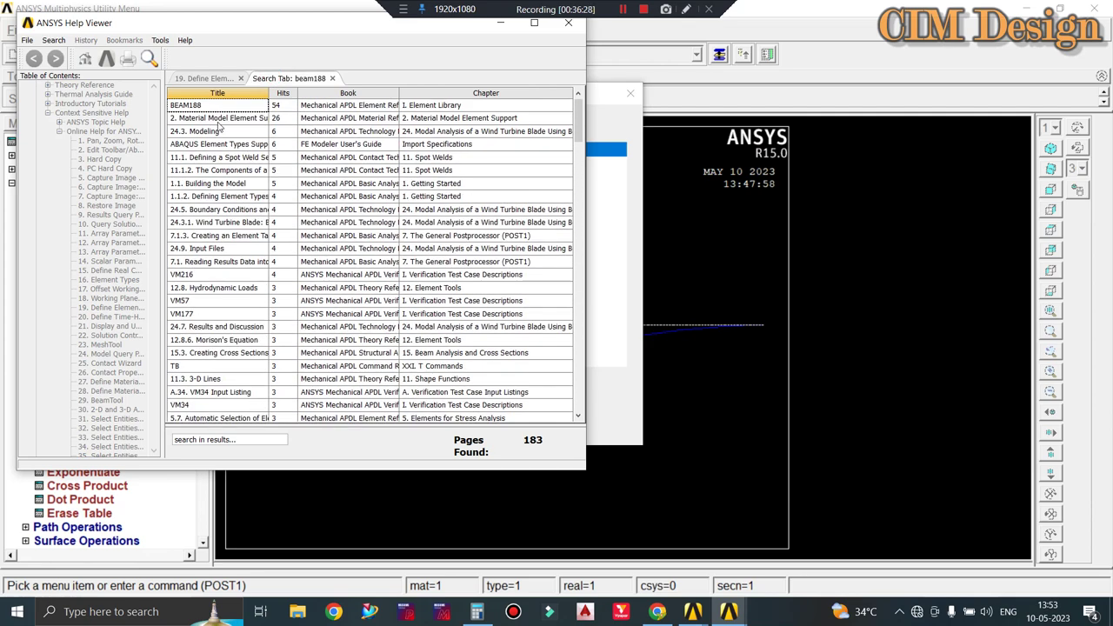
left_click(199, 105)
Open the BEAM188 element reference page and scroll down to its output items table.
double_click(199, 105)
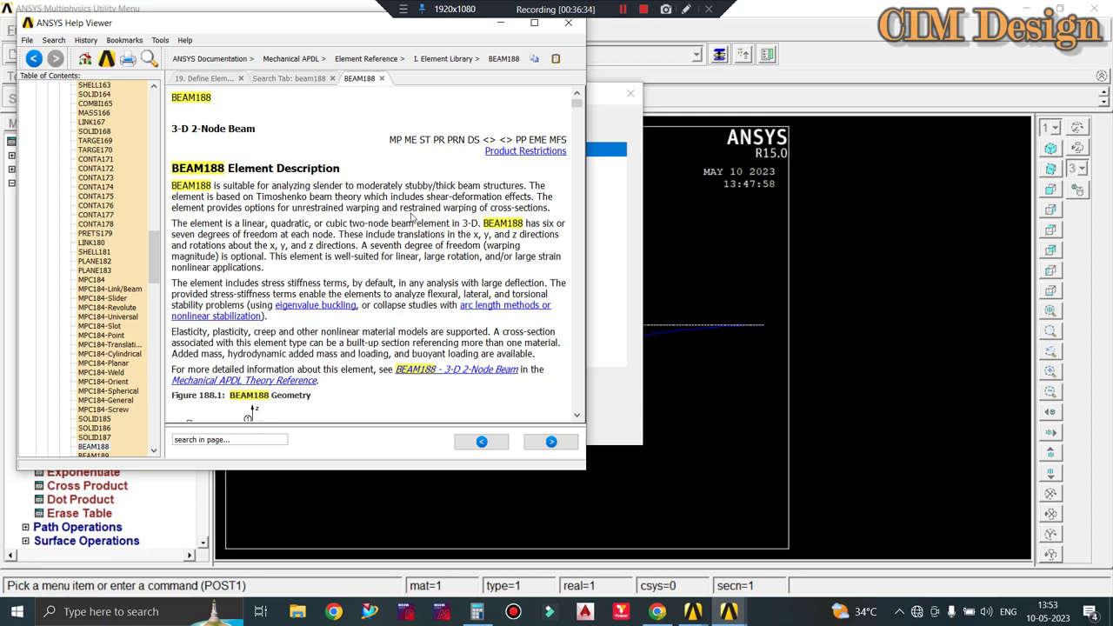
scroll(469, 230, "down", 1)
scroll(409, 252, "down", 1)
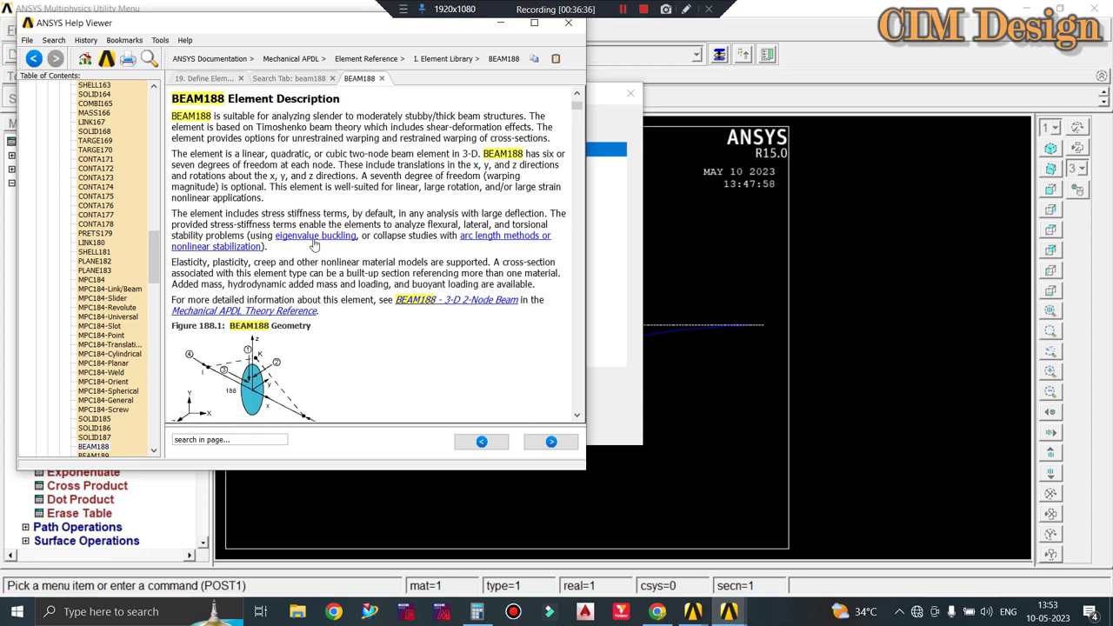
scroll(366, 274, "down", 2)
scroll(348, 274, "down", 4)
scroll(319, 270, "down", 1)
scroll(334, 262, "down", 2)
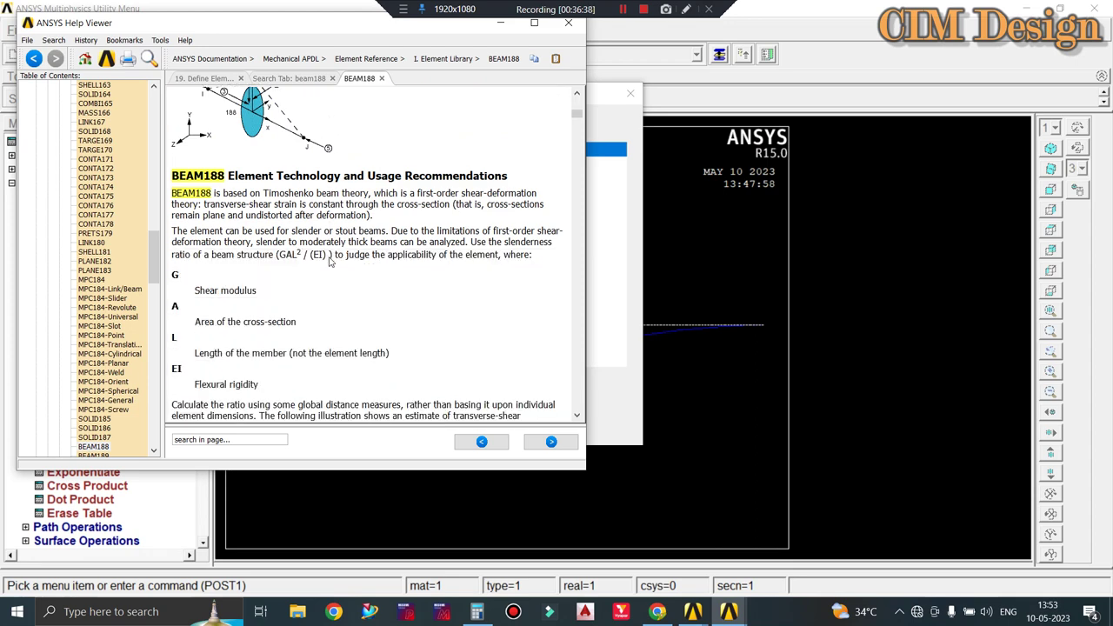
scroll(329, 260, "down", 1)
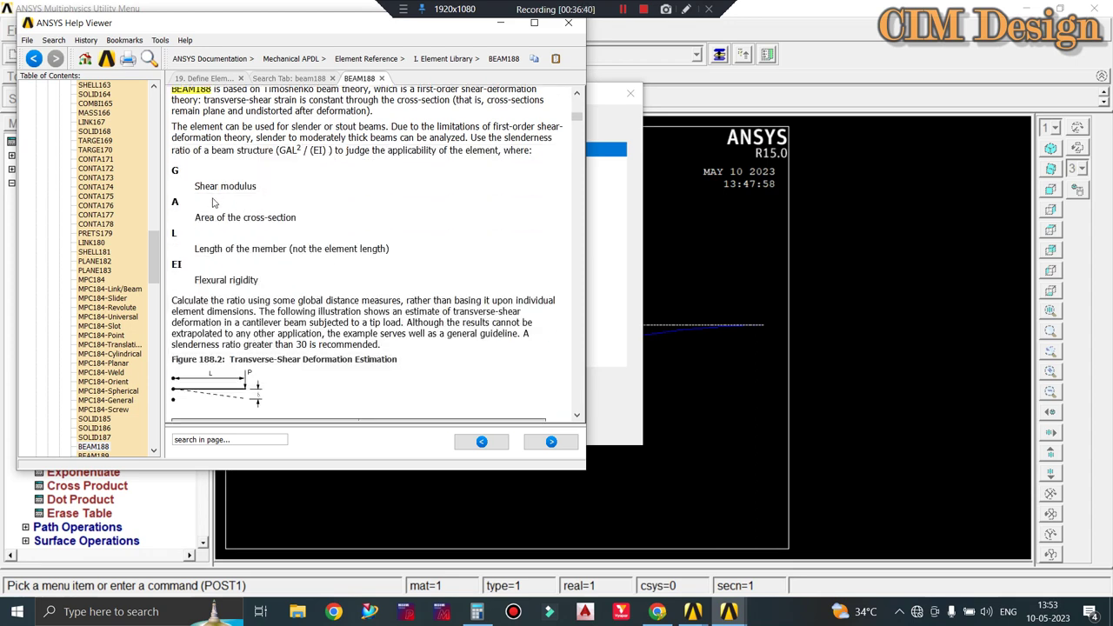
scroll(339, 249, "down", 4)
scroll(352, 252, "down", 1)
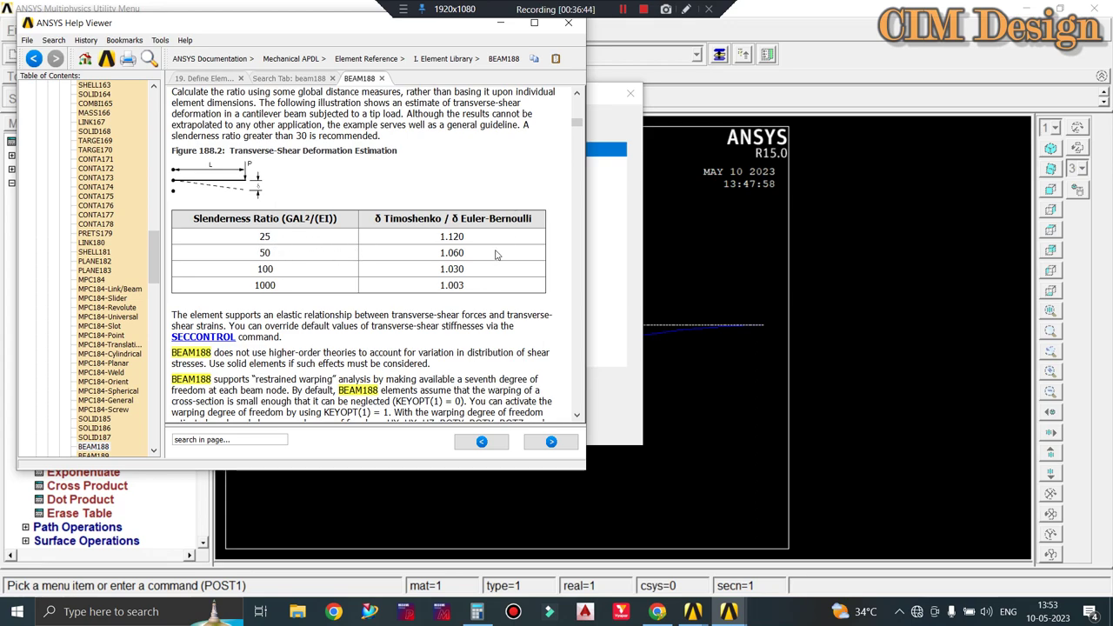
scroll(354, 282, "down", 4)
scroll(354, 282, "down", 5)
scroll(353, 283, "down", 2)
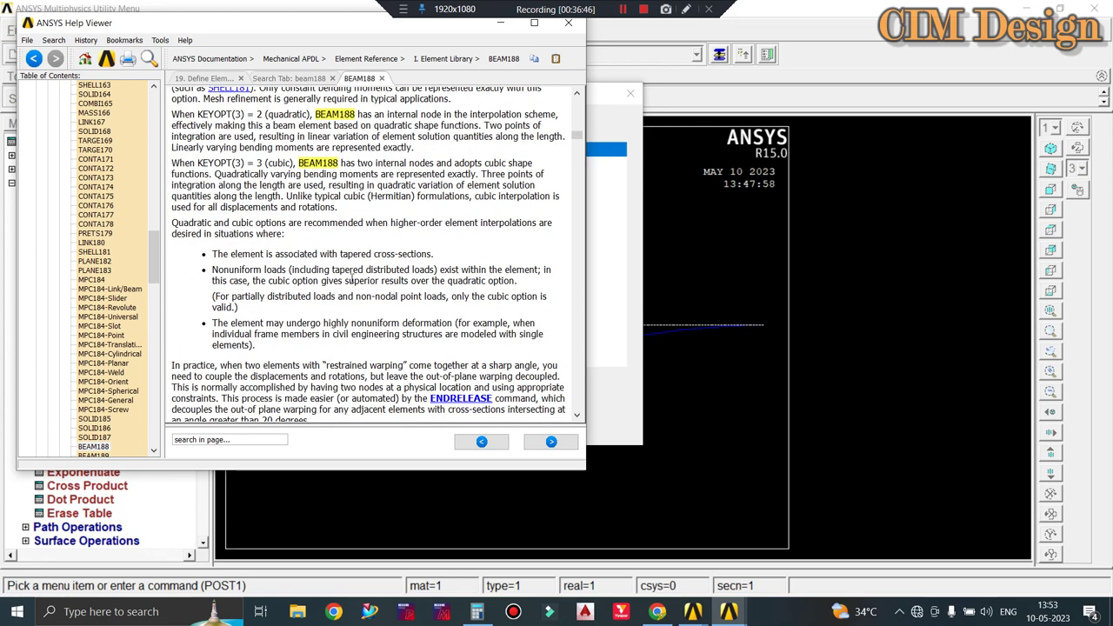
scroll(352, 283, "down", 5)
scroll(352, 283, "down", 3)
scroll(352, 283, "down", 7)
scroll(352, 282, "down", 7)
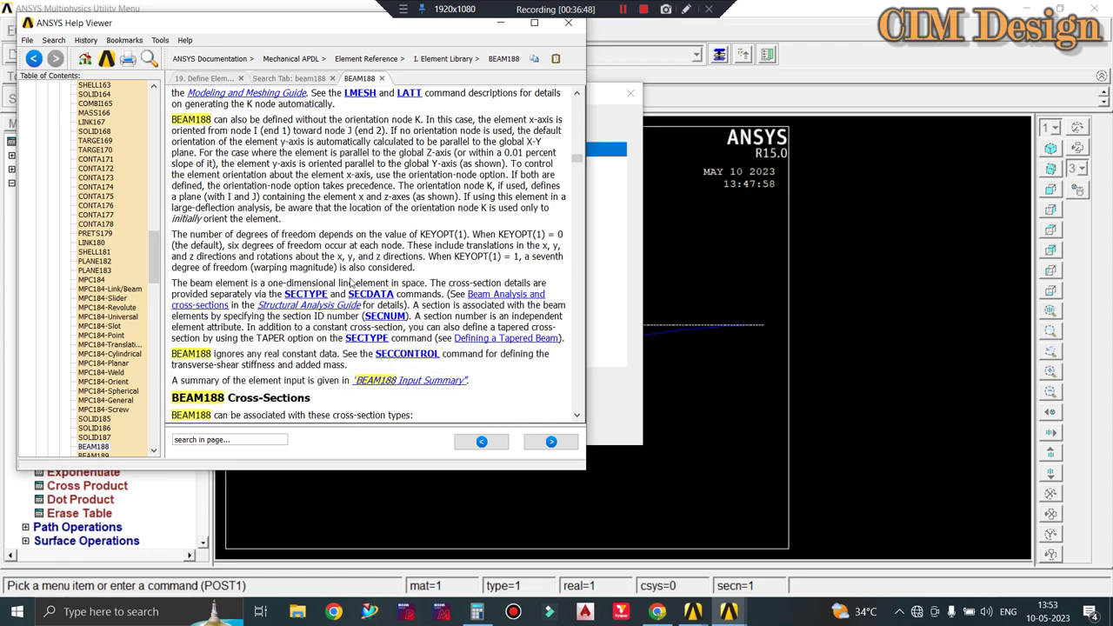
scroll(352, 283, "down", 6)
scroll(352, 283, "down", 5)
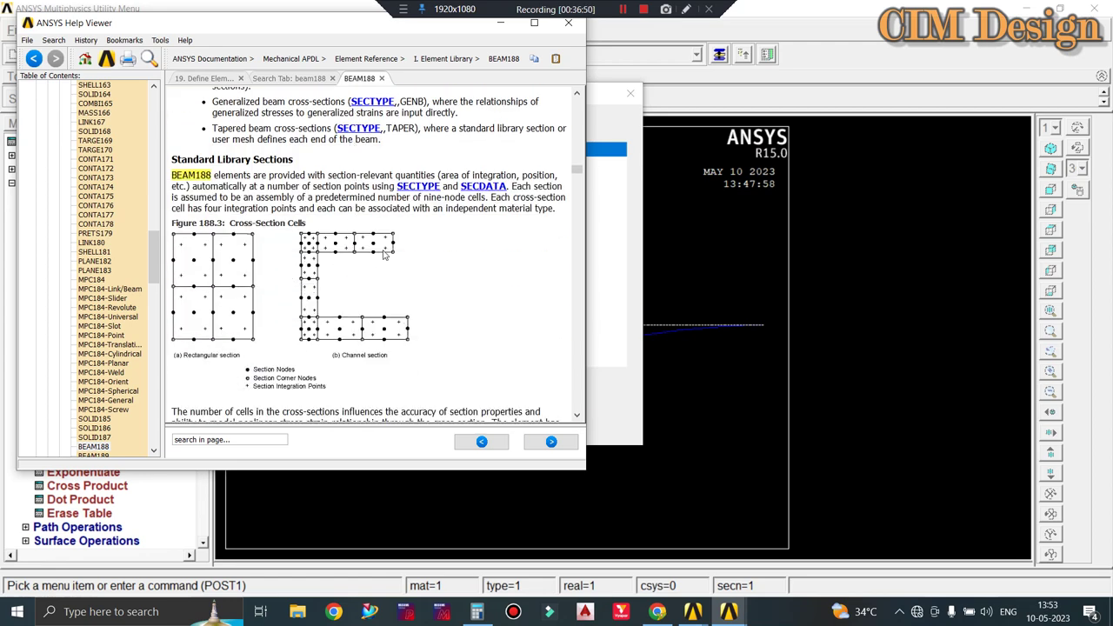
scroll(223, 369, "down", 5)
scroll(287, 348, "down", 2)
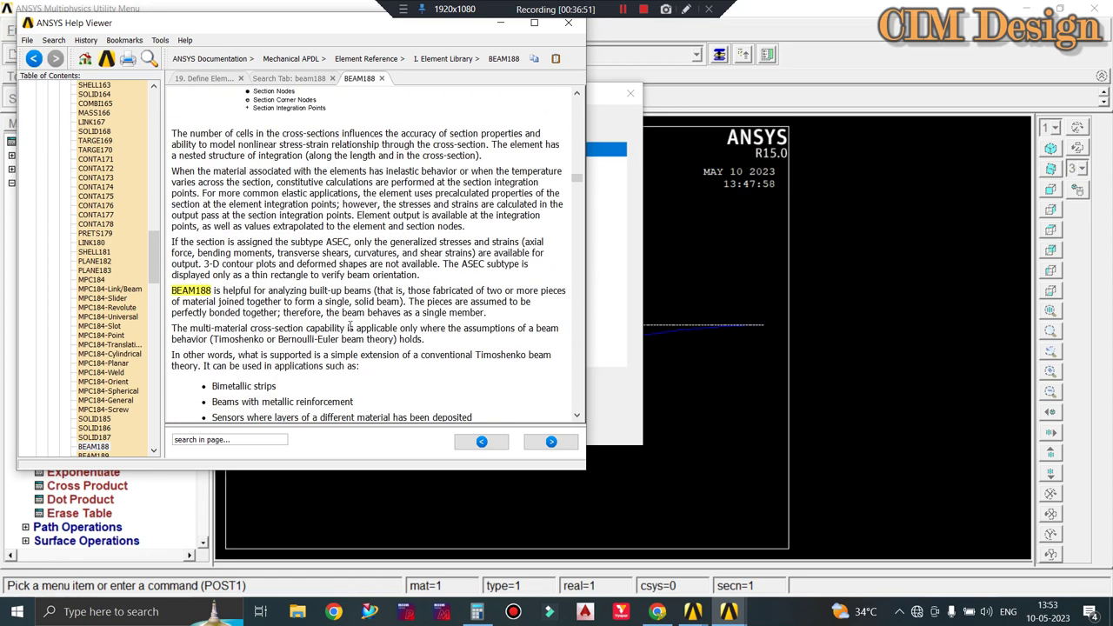
scroll(330, 335, "down", 6)
scroll(353, 327, "down", 8)
scroll(353, 327, "down", 5)
scroll(354, 326, "down", 5)
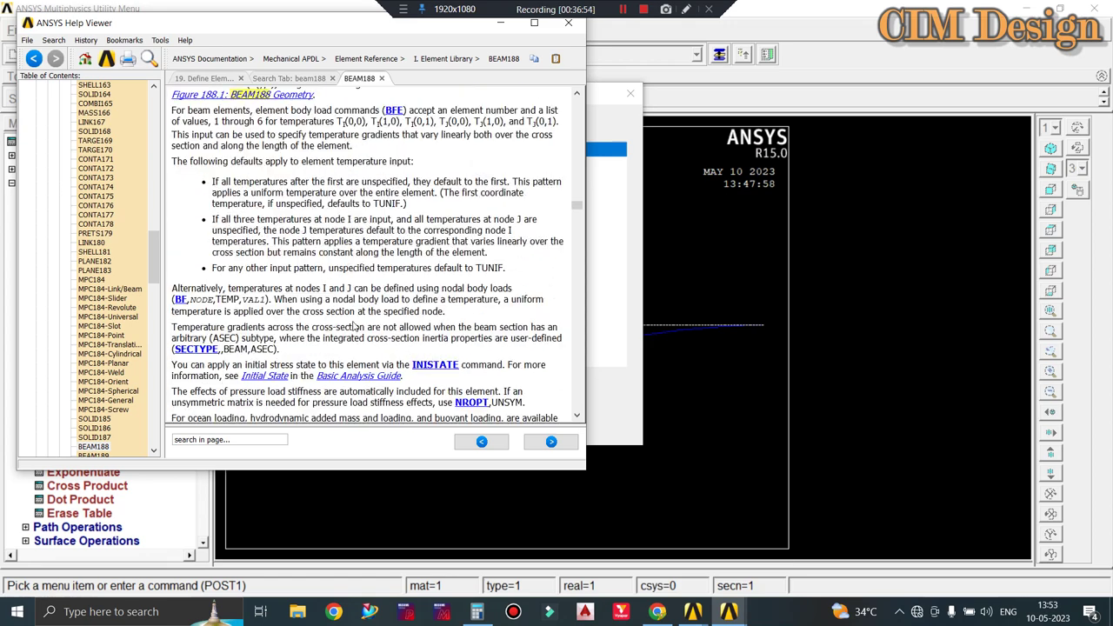
scroll(354, 327, "down", 5)
scroll(354, 327, "down", 4)
scroll(354, 327, "down", 2)
scroll(352, 325, "down", 3)
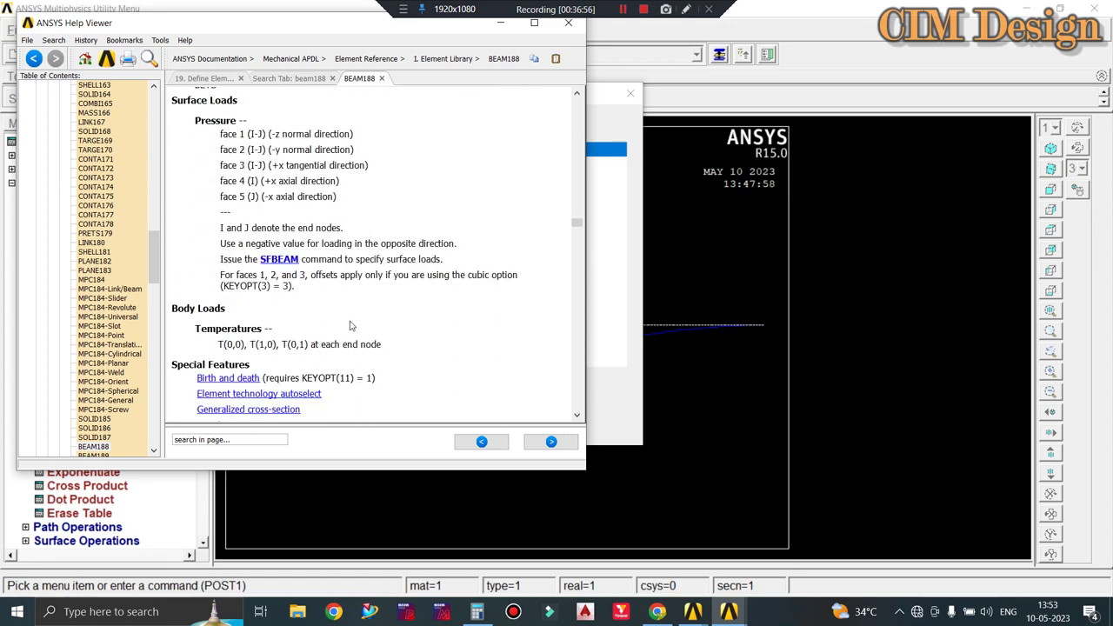
scroll(352, 325, "down", 5)
scroll(348, 327, "down", 7)
scroll(343, 329, "down", 6)
scroll(343, 327, "down", 5)
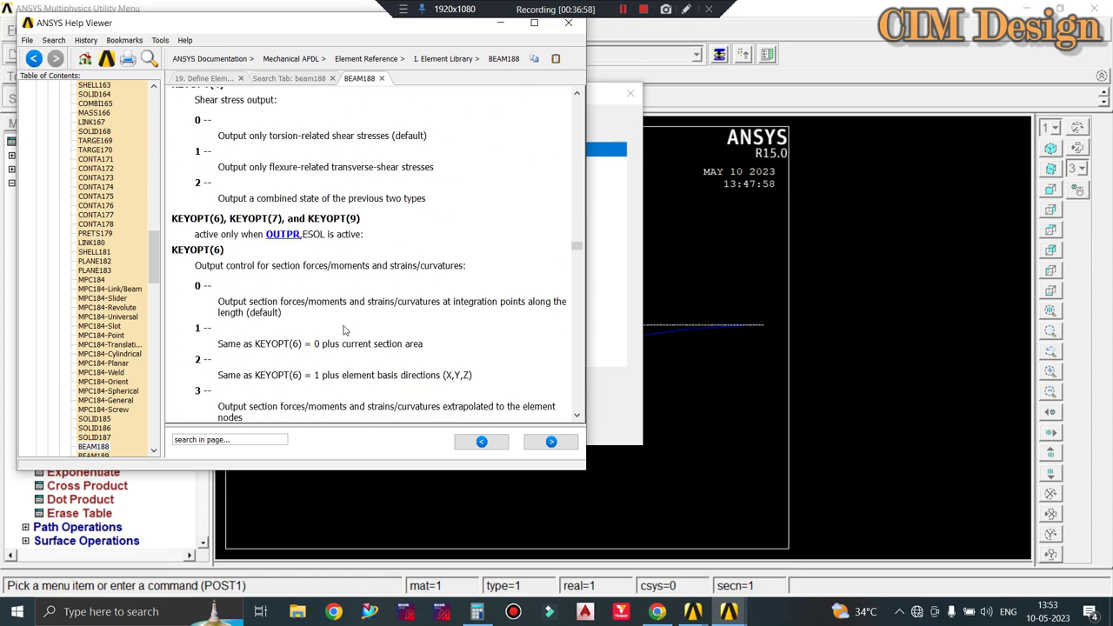
scroll(344, 326, "down", 5)
scroll(343, 324, "down", 4)
scroll(343, 324, "down", 5)
scroll(342, 326, "down", 5)
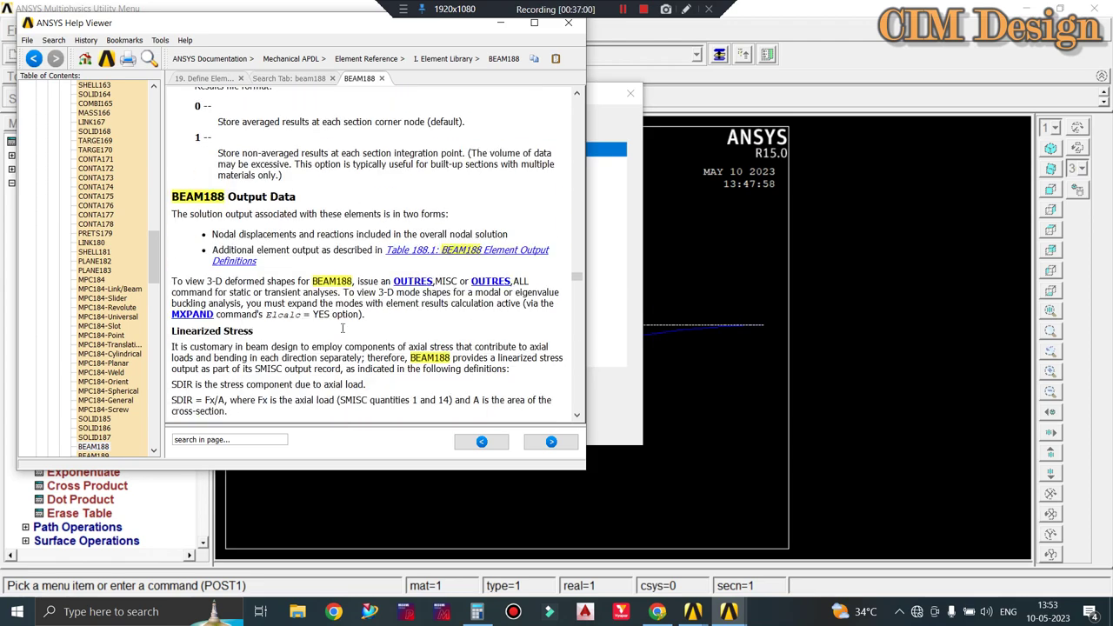
scroll(342, 327, "down", 4)
scroll(341, 330, "down", 4)
scroll(341, 327, "down", 4)
scroll(341, 328, "down", 5)
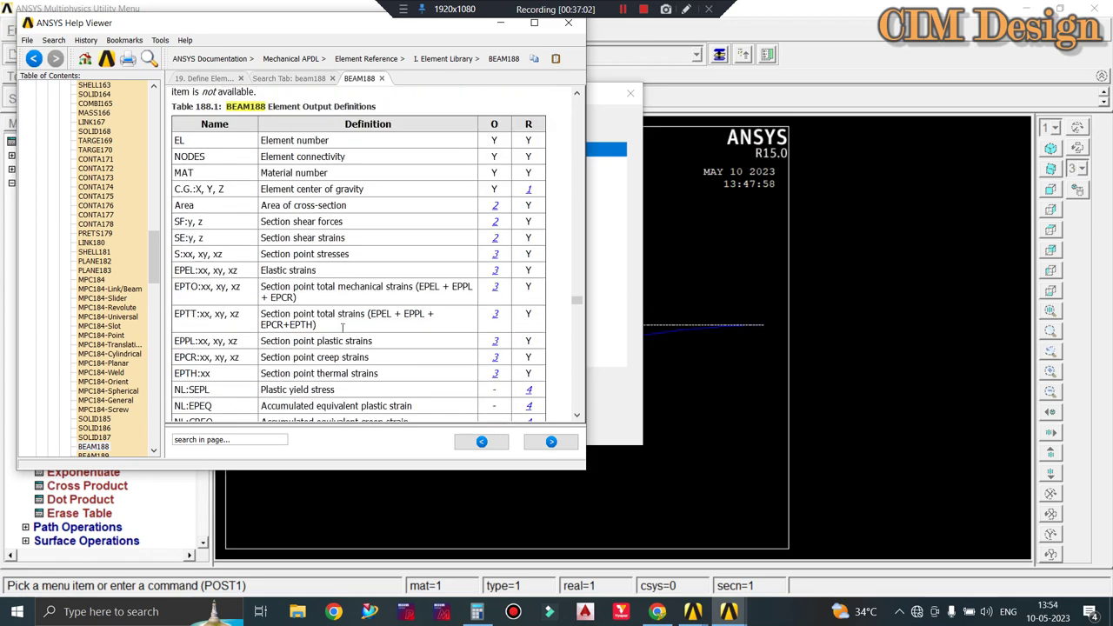
scroll(343, 327, "down", 5)
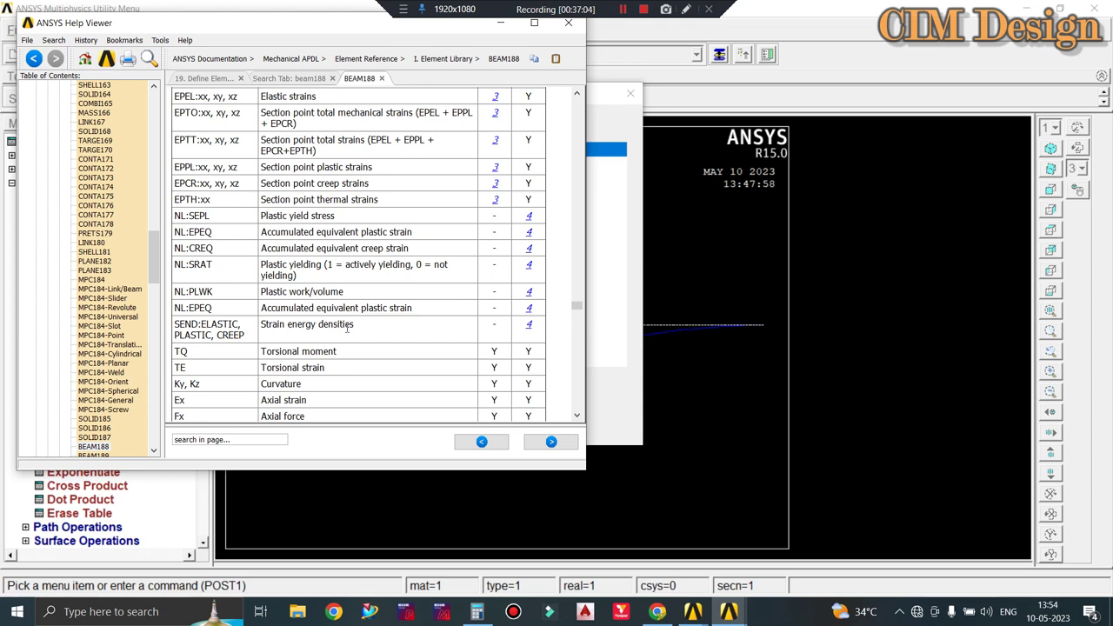
Finish reviewing the BEAM188 output items, move on to the BEAM189 page, and close the Help Viewer.
scroll(346, 327, "up", 3)
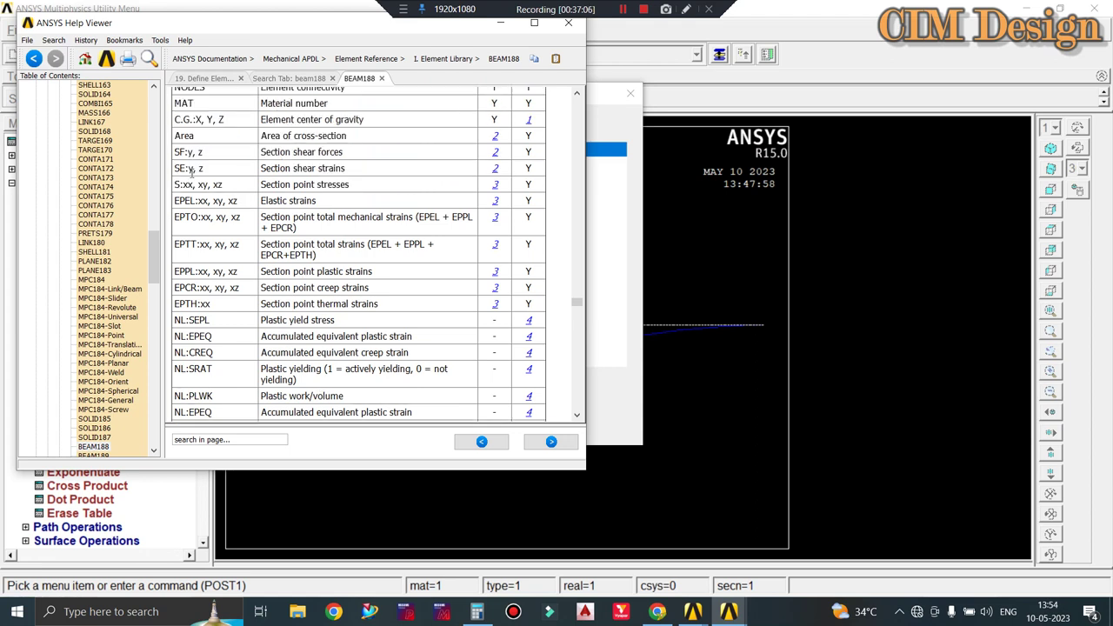
scroll(364, 153, "up", 1)
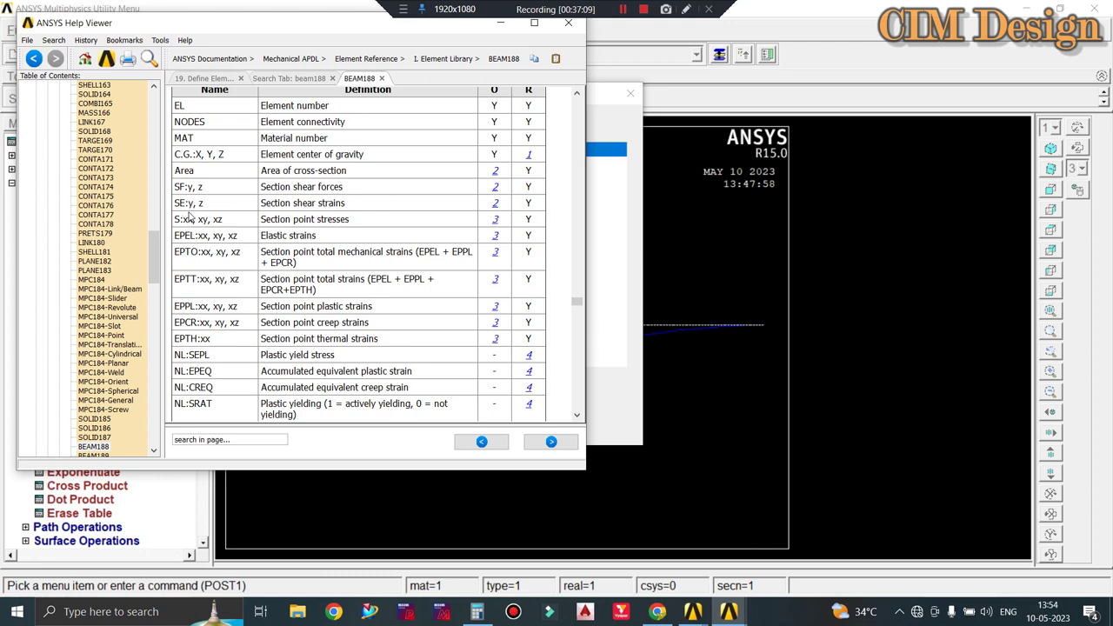
scroll(208, 254, "down", 2)
scroll(216, 292, "down", 3)
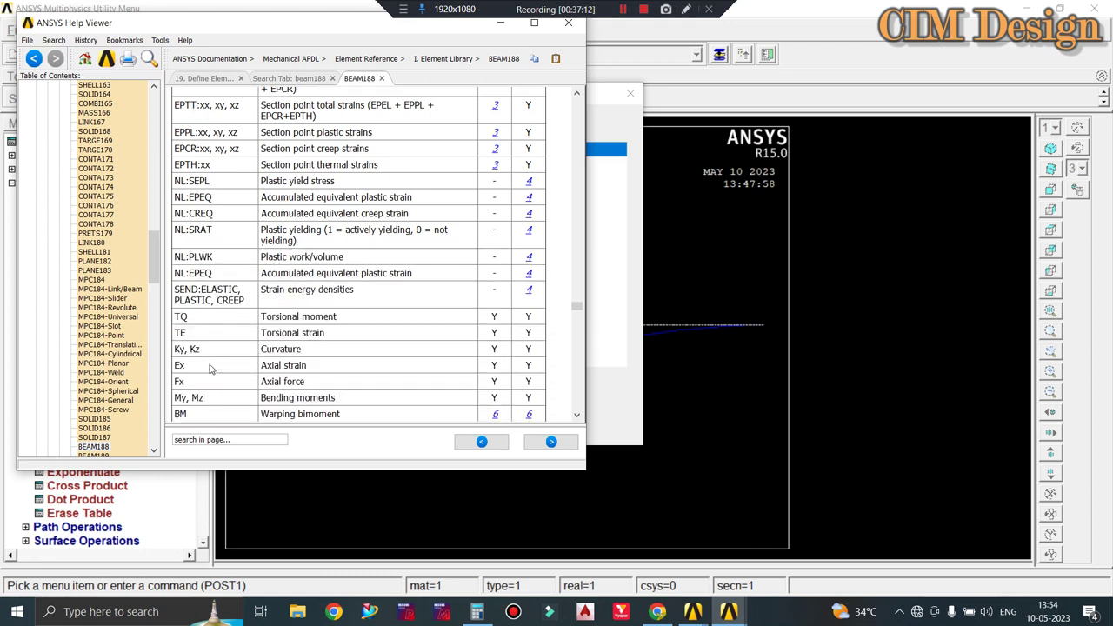
scroll(386, 404, "down", 2)
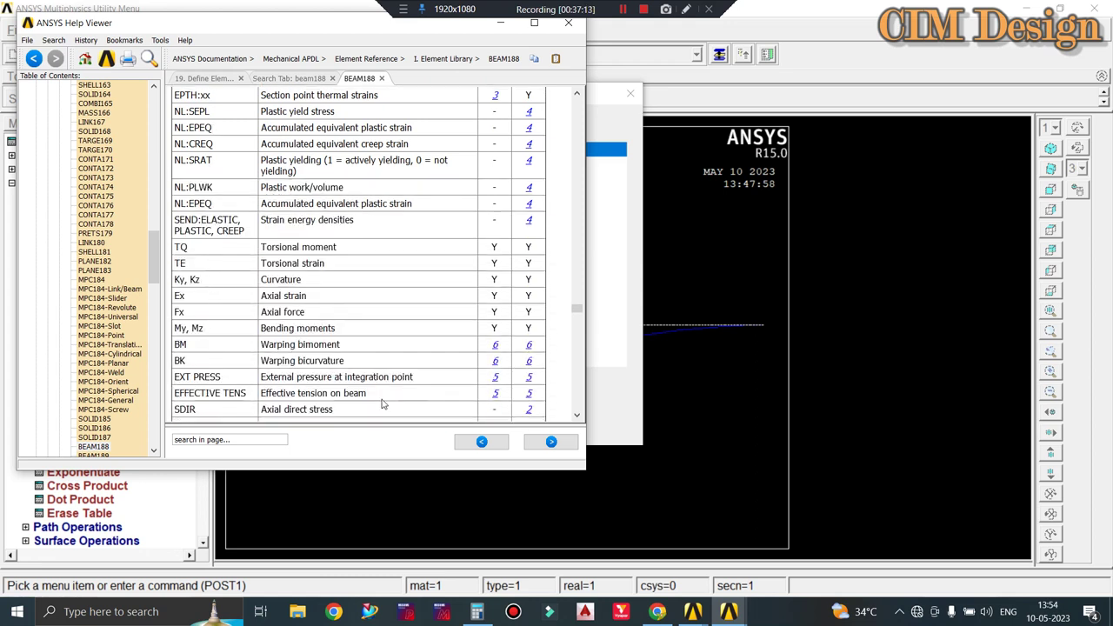
scroll(383, 405, "down", 4)
scroll(392, 400, "down", 5)
scroll(434, 391, "down", 5)
scroll(491, 376, "down", 5)
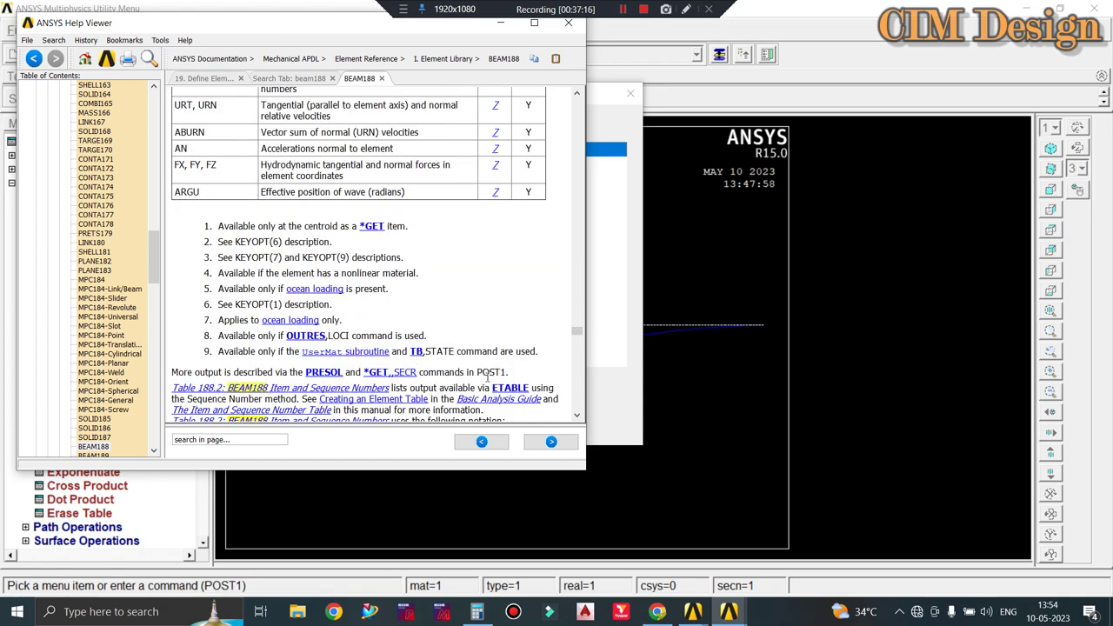
scroll(489, 377, "down", 1)
left_click(550, 441)
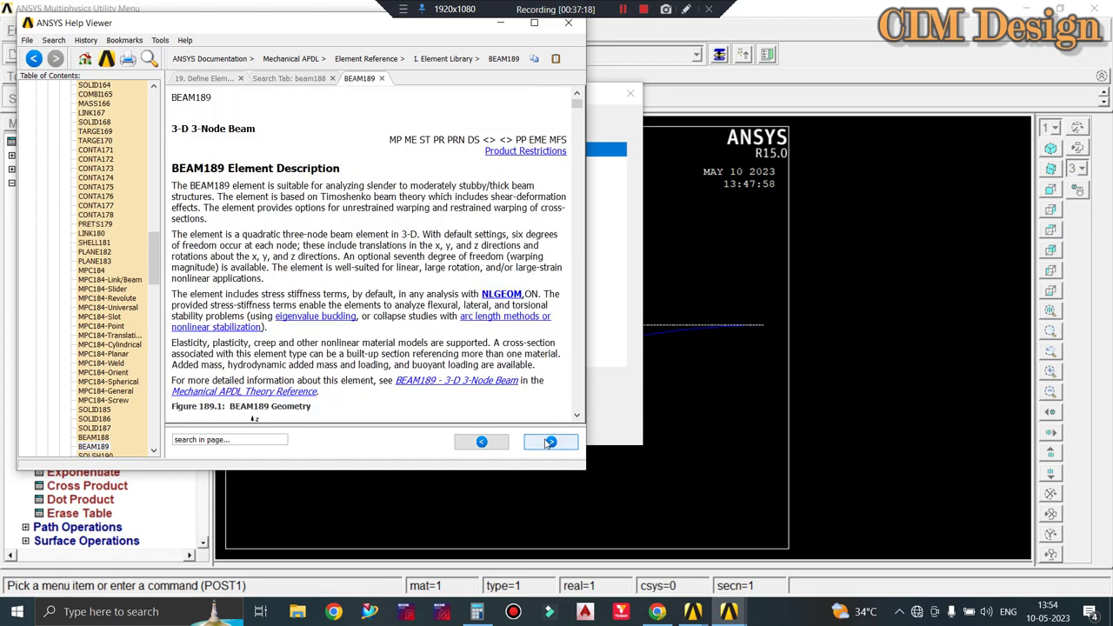
left_click(567, 23)
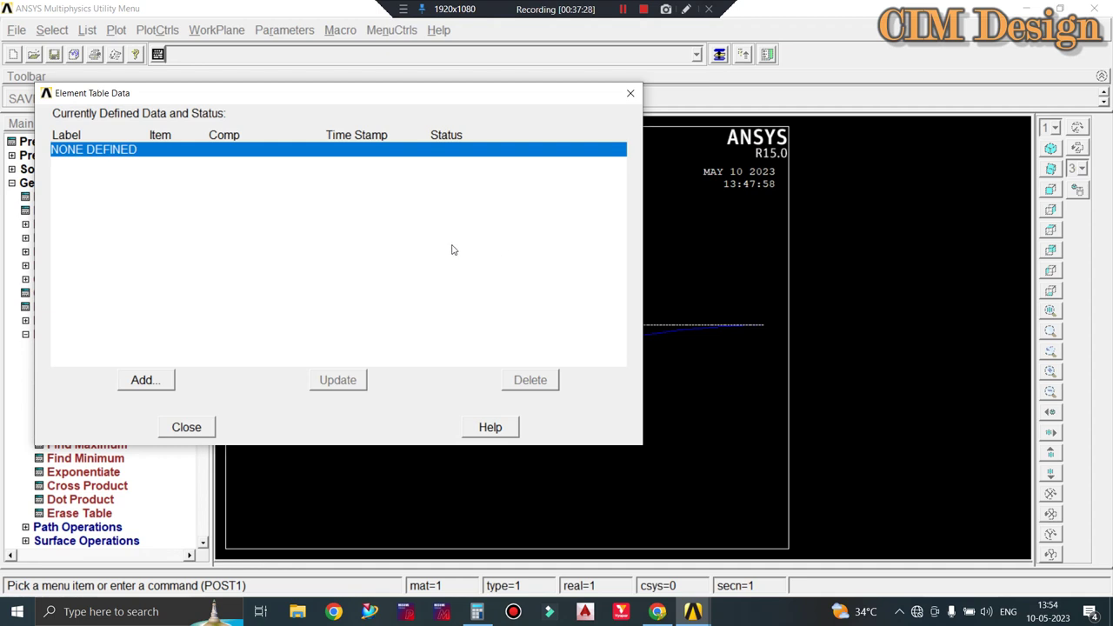
Add element table item SHEAR1, defined by sequence number as SMISC, 6.
left_click(136, 380)
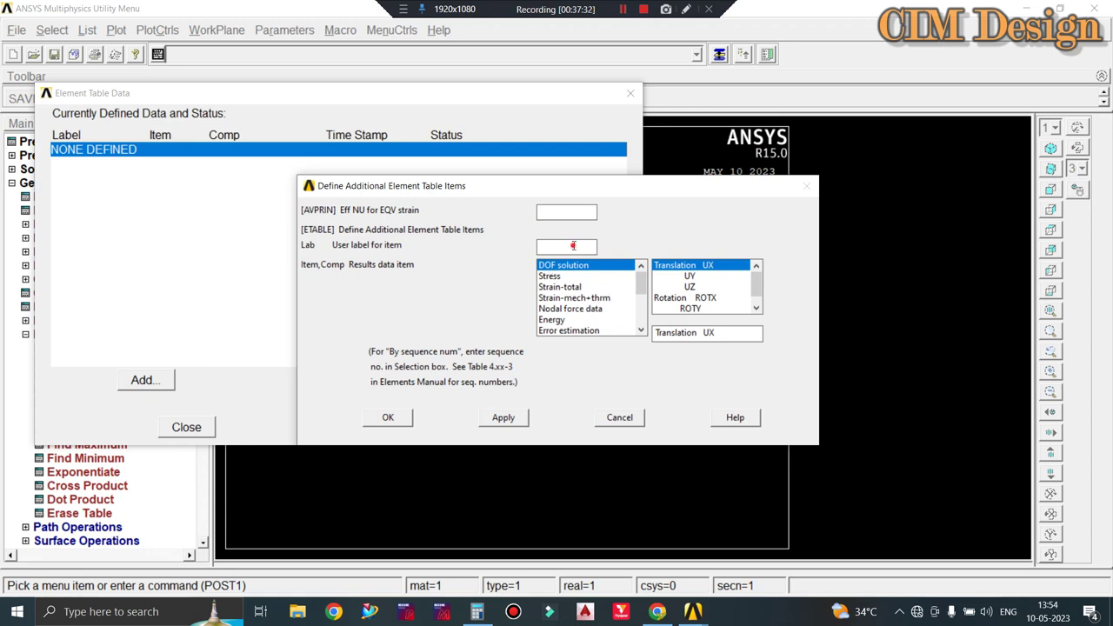
left_click(573, 246)
type("SHE")
type("AR")
type(" 1")
left_click(640, 328)
left_click(640, 328)
left_click(640, 328)
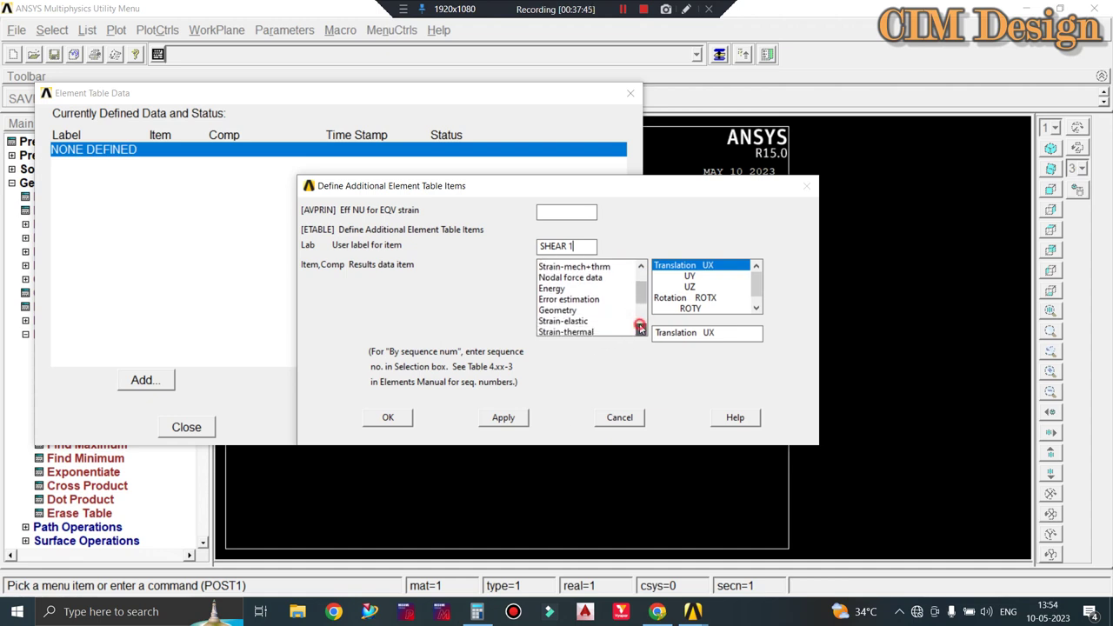
left_click(640, 328)
left_click(639, 328)
left_click(572, 331)
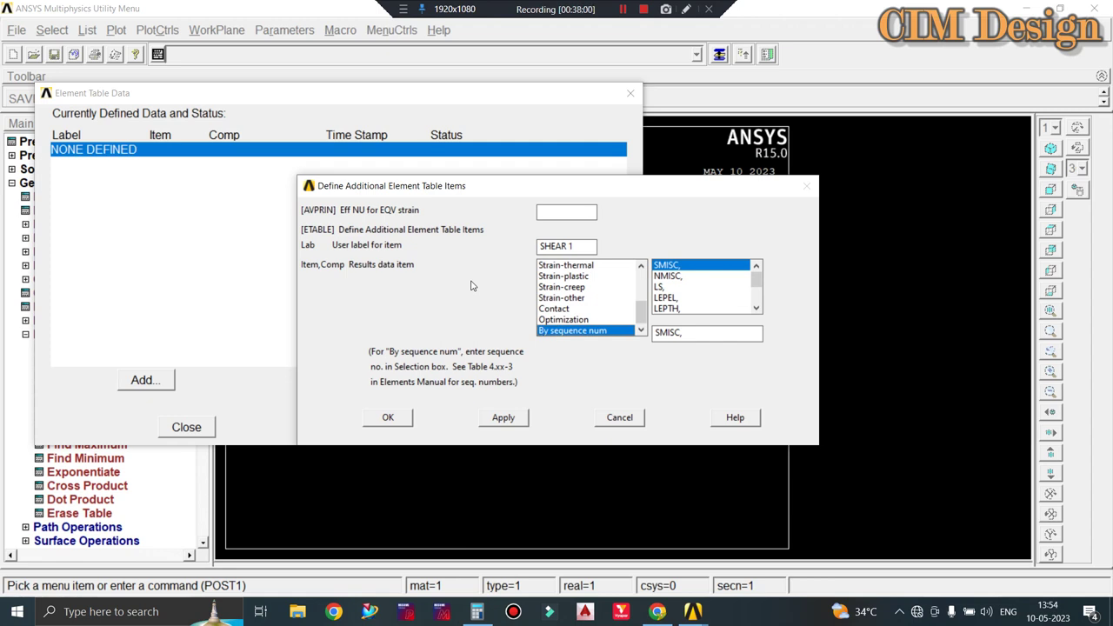
left_click(700, 331)
type("6")
left_click(509, 416)
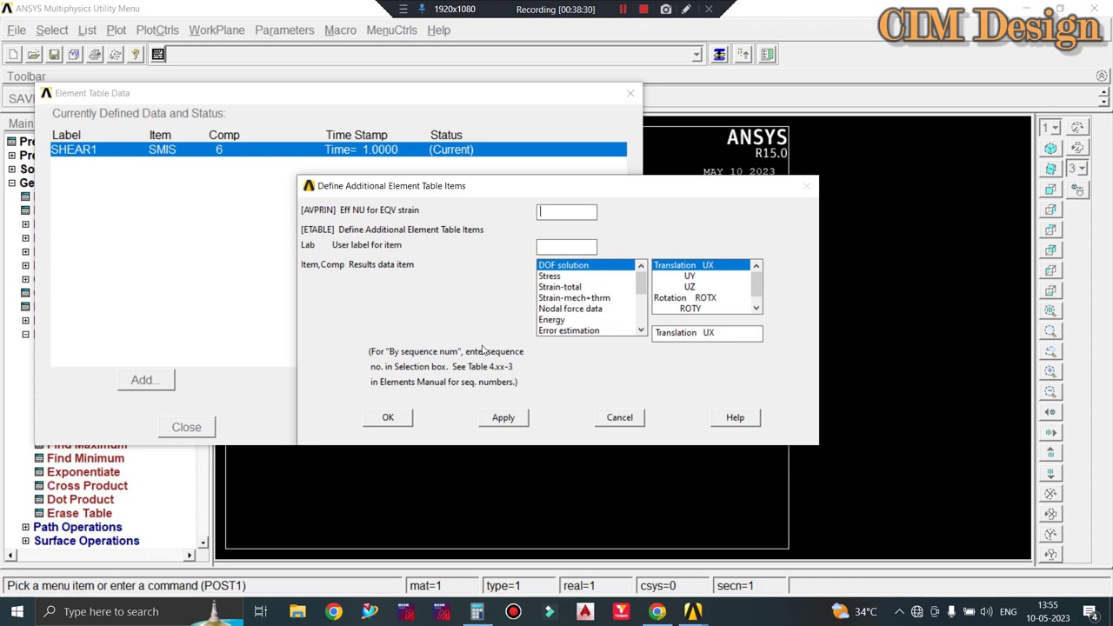
Add element-table item SF as SMISC sequence number 19.
type("S")
key("BackSpace")
left_click(550, 247)
type("S")
type("F")
left_click(640, 326)
left_click(641, 325)
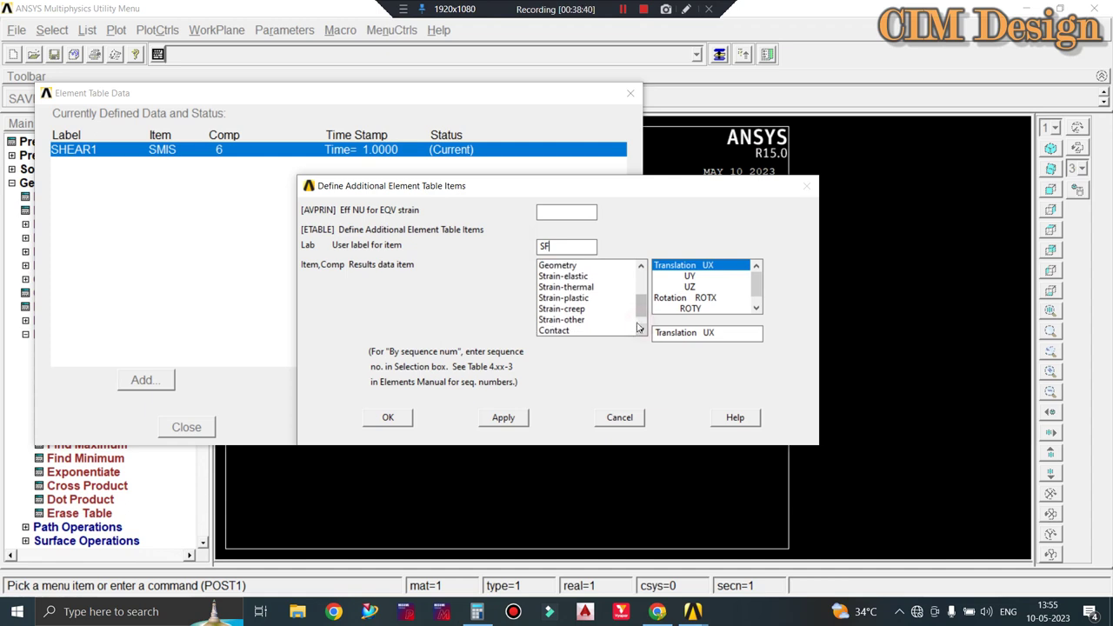
left_click(641, 326)
left_click(640, 326)
left_click(617, 331)
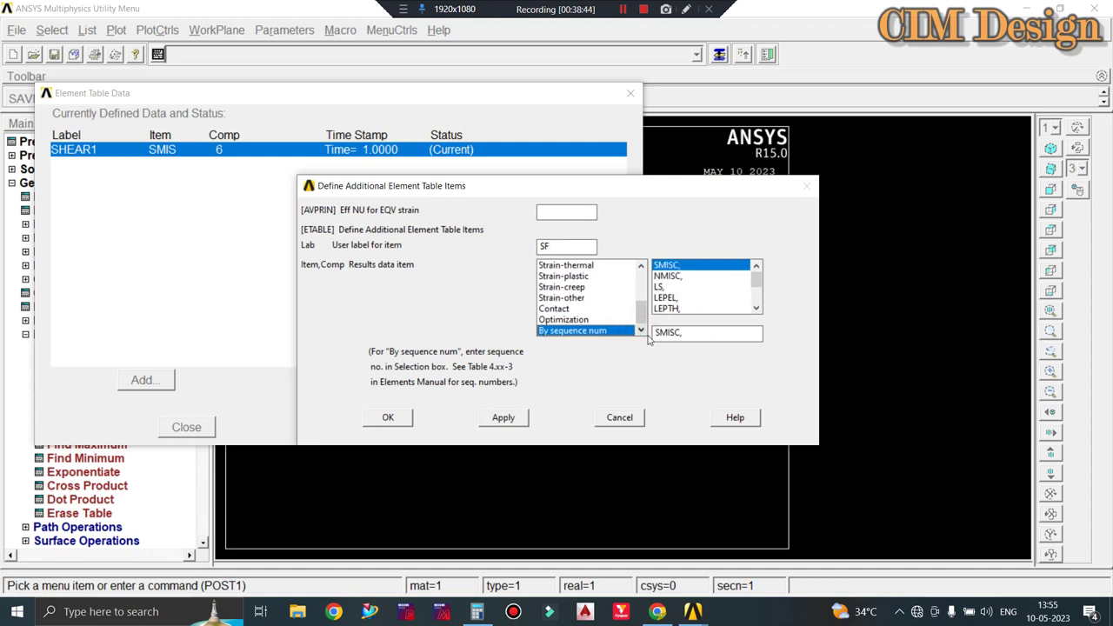
left_click(700, 334)
type("19")
left_click(504, 418)
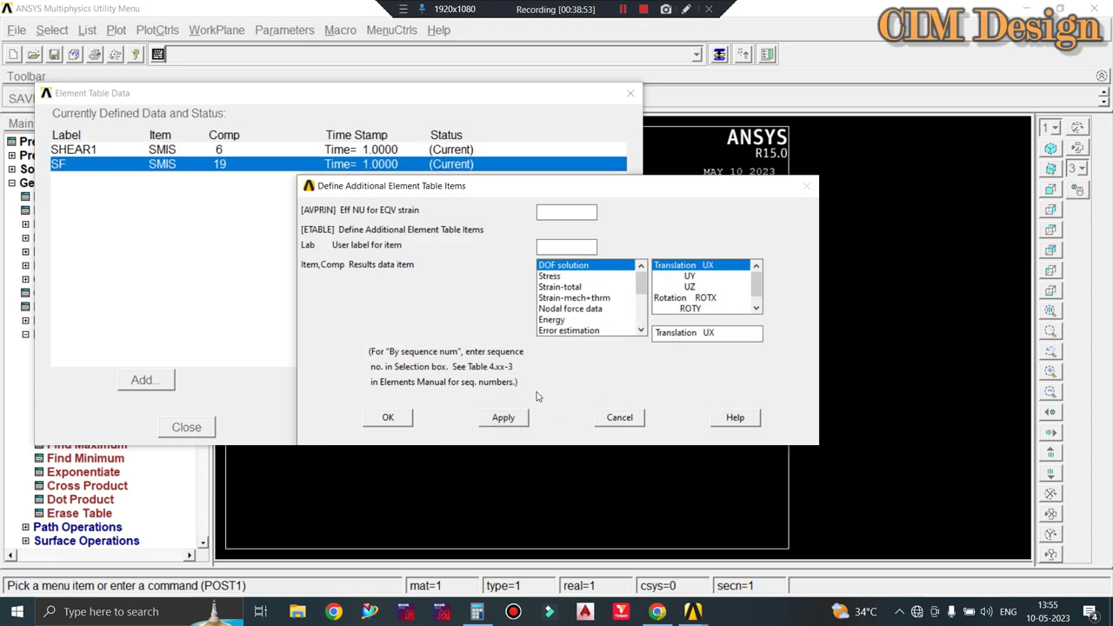
Add element-table item BM as SMISC sequence number 3.
left_click(556, 247)
type("B")
type("M")
scroll(587, 330, "down", 3)
left_click(588, 332)
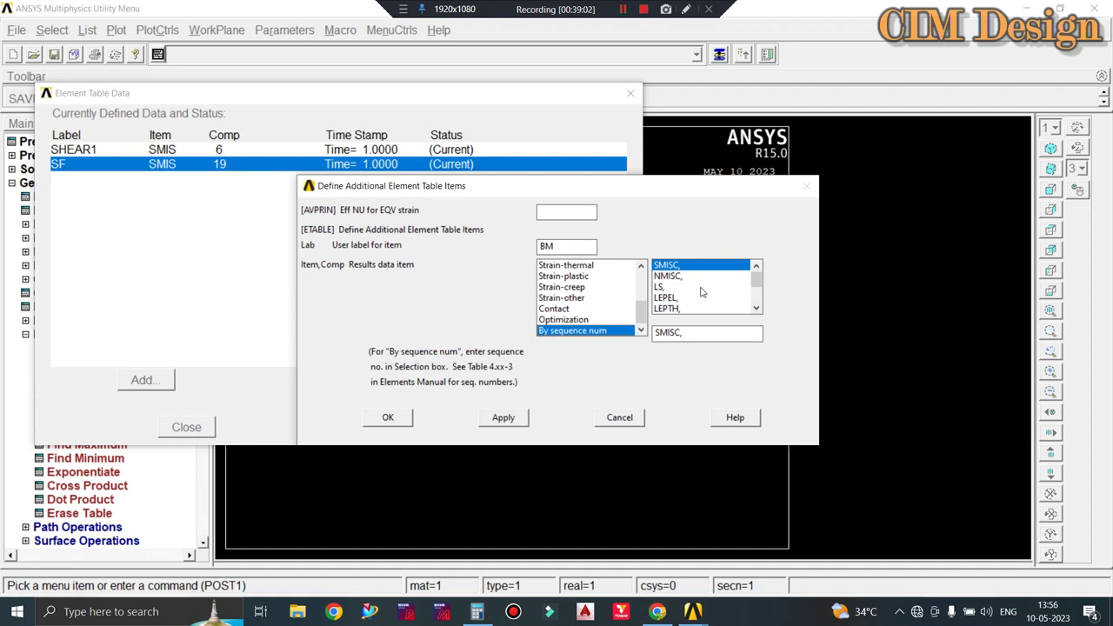
left_click(700, 330)
type("3")
left_click(513, 421)
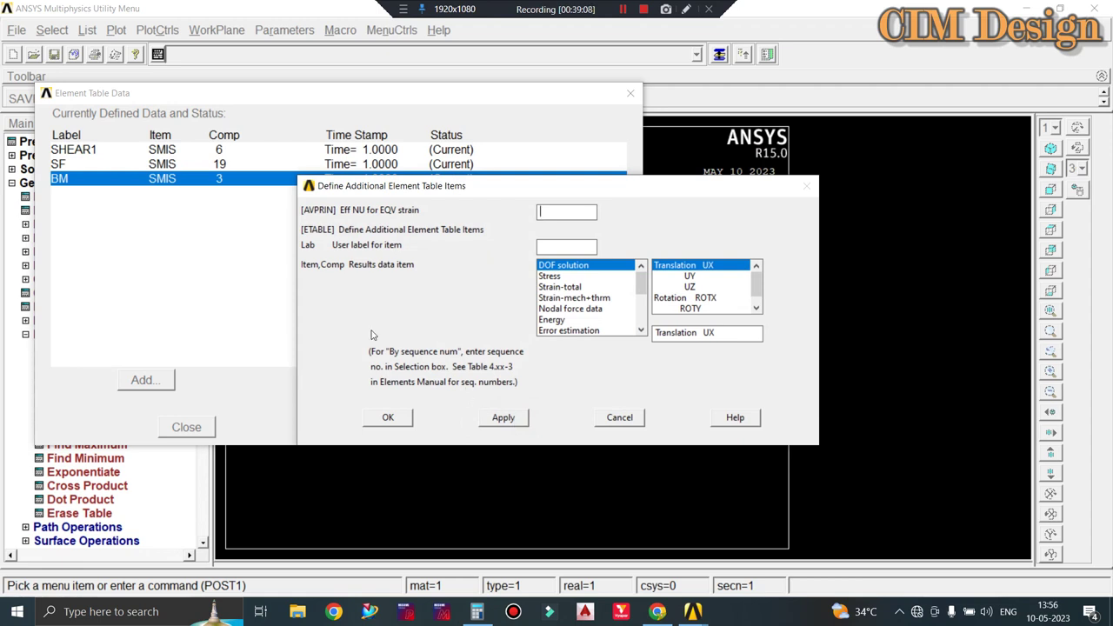
Add item BM1 as SMISC 16 and close the element table listing.
left_click(543, 246)
type("BM")
type(" 1")
left_click_drag(641, 280, 641, 317)
left_click(613, 335)
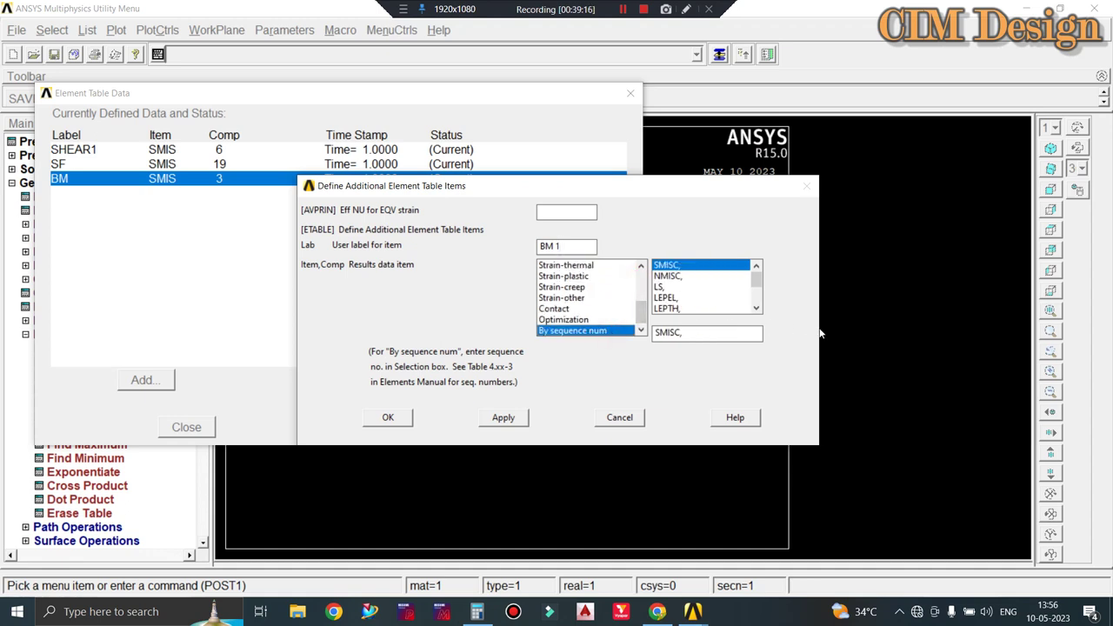
left_click(702, 337)
type("16")
left_click(406, 423)
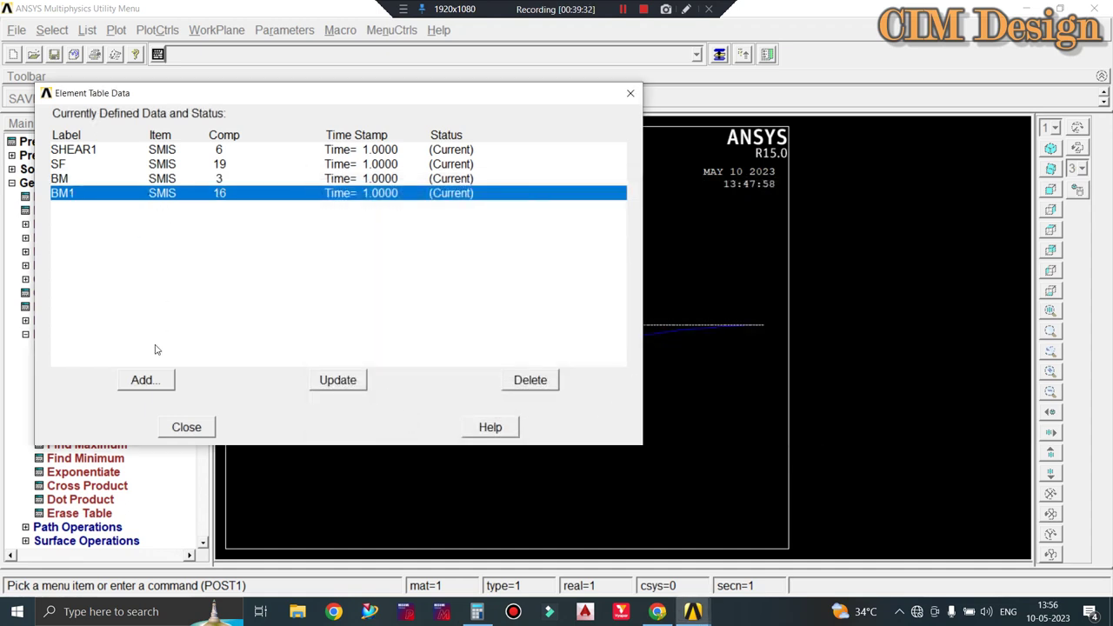
left_click(190, 427)
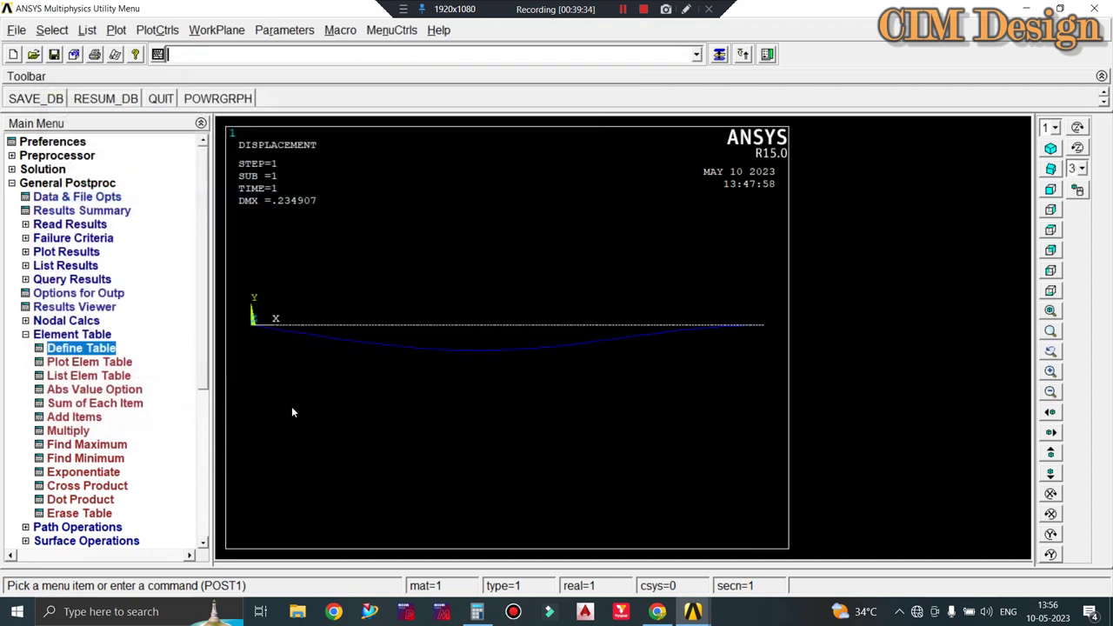
Plot a Line Elem Res diagram with SHEAR1 at node I and SF at node J.
scroll(200, 363, "down", 2)
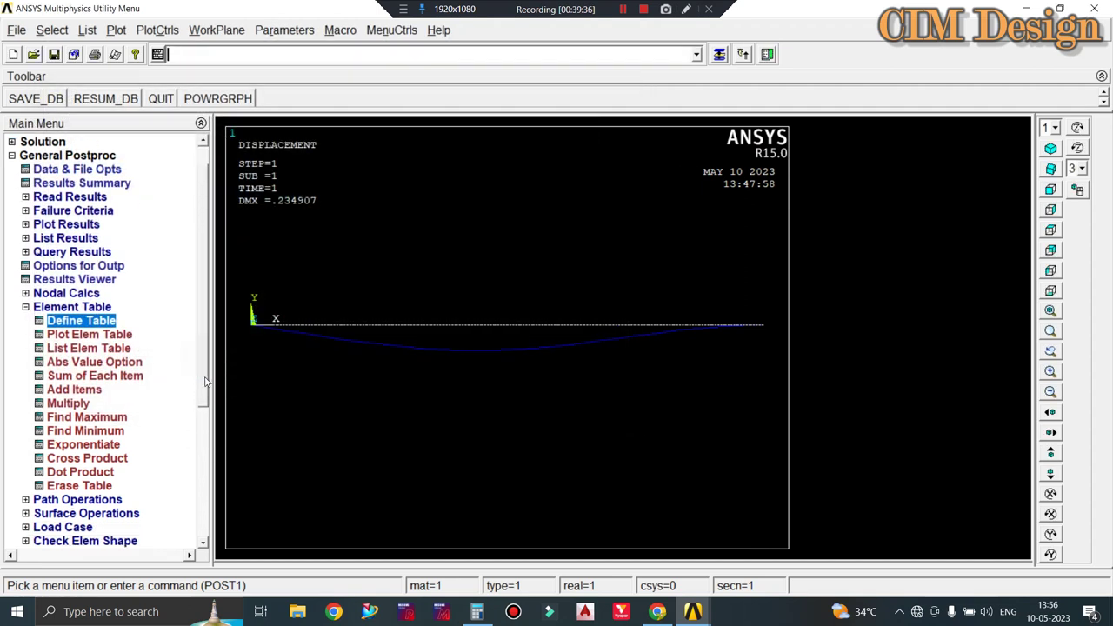
scroll(200, 364, "down", 1)
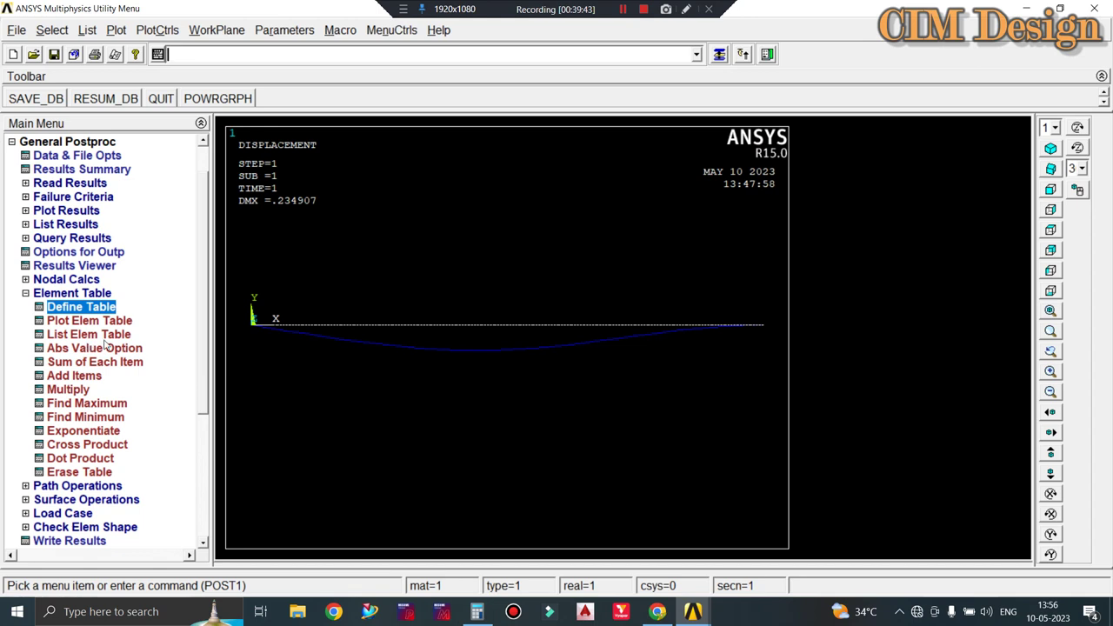
left_click(67, 210)
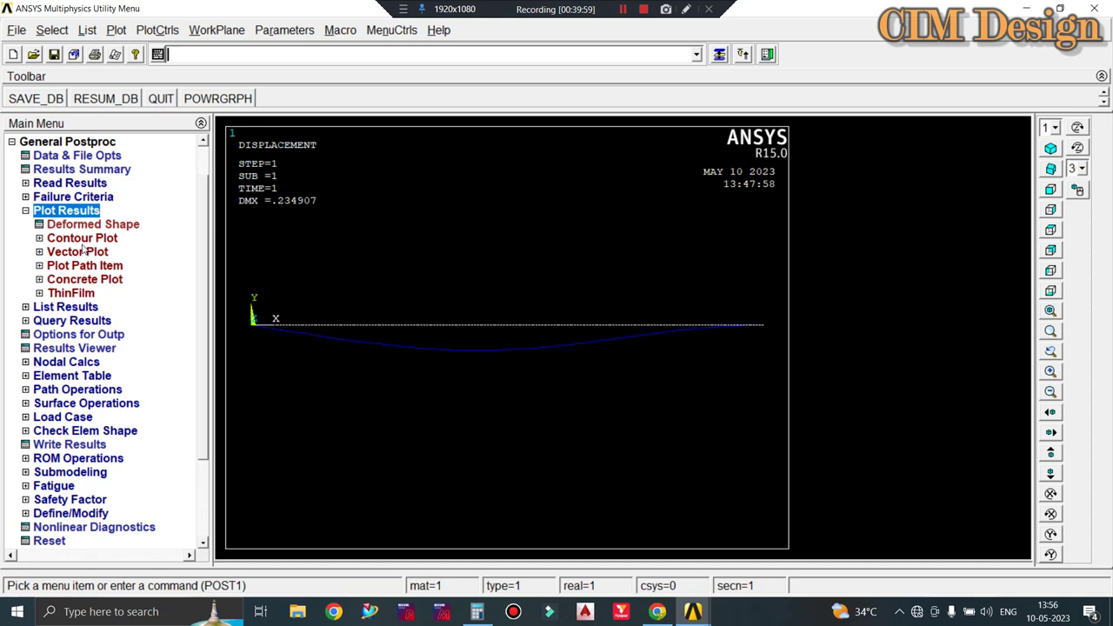
left_click(83, 240)
left_click(92, 295)
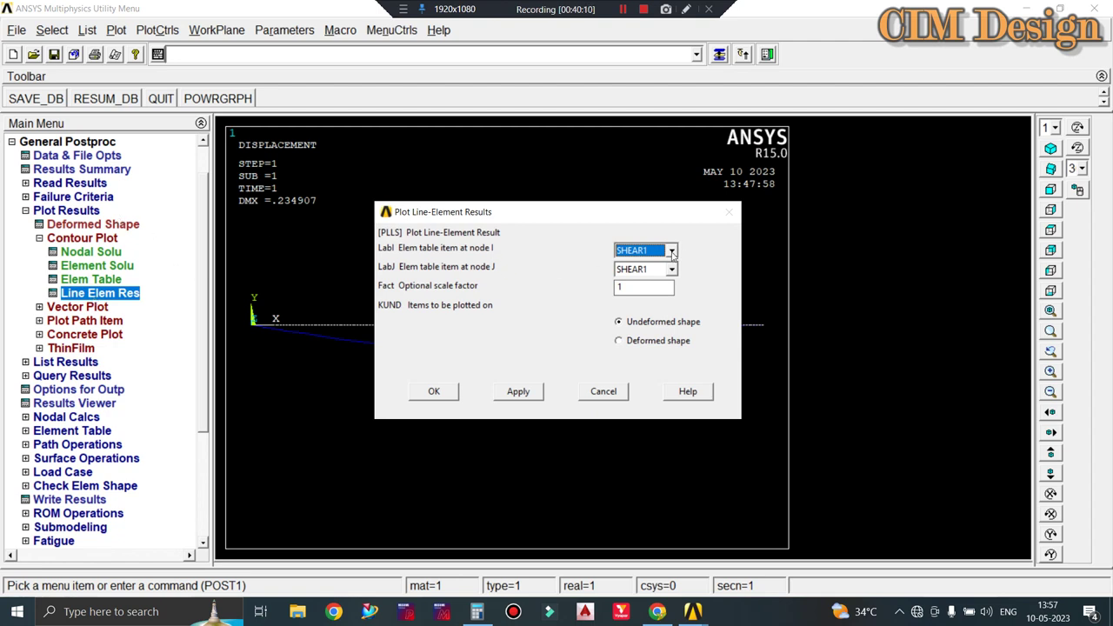
left_click(671, 269)
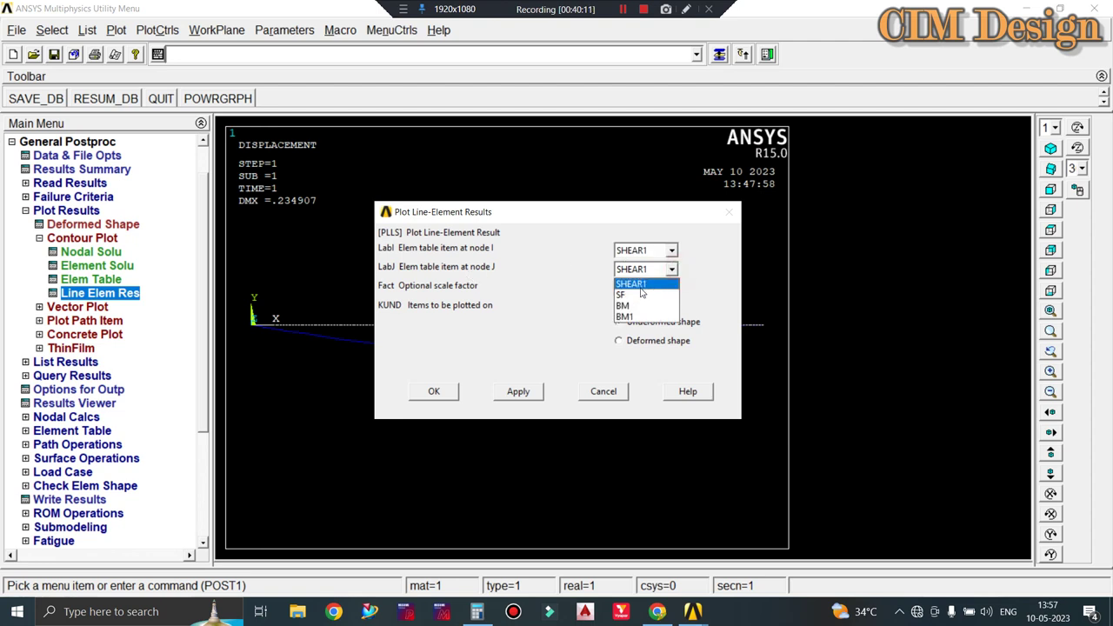
left_click(626, 292)
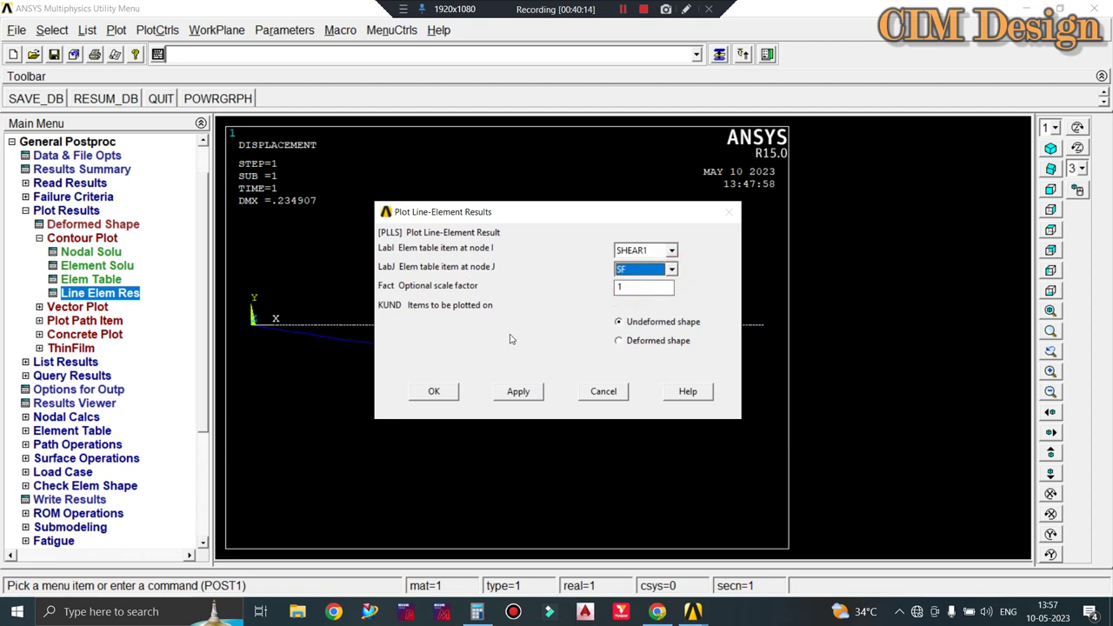
left_click(431, 395)
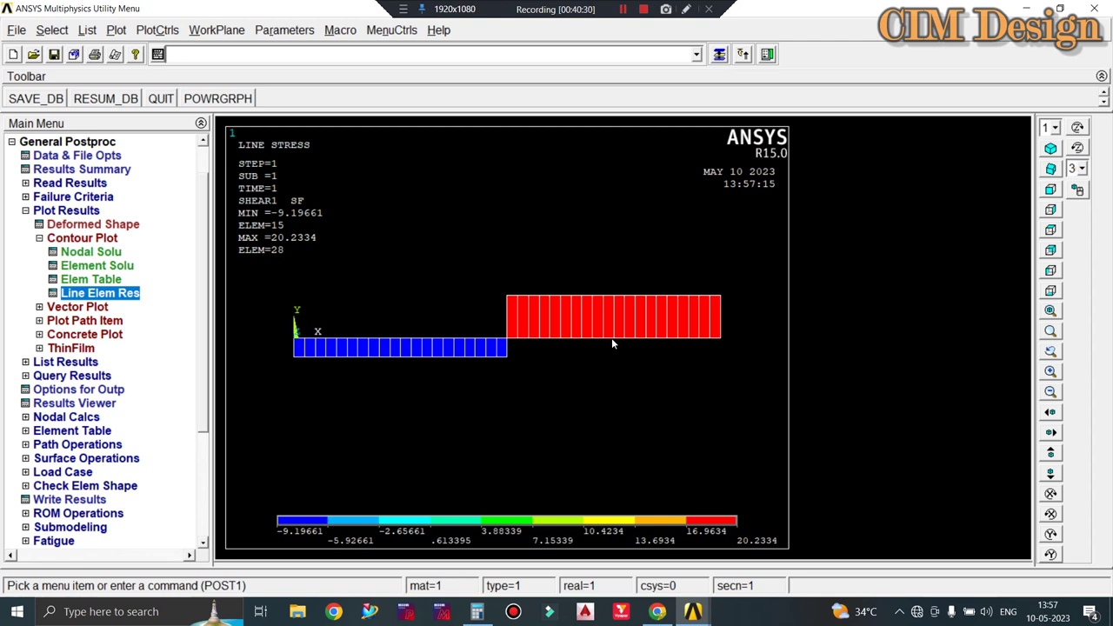
Plot the line-element result with SHEAR1 at node I and BM at node J.
left_click(115, 296)
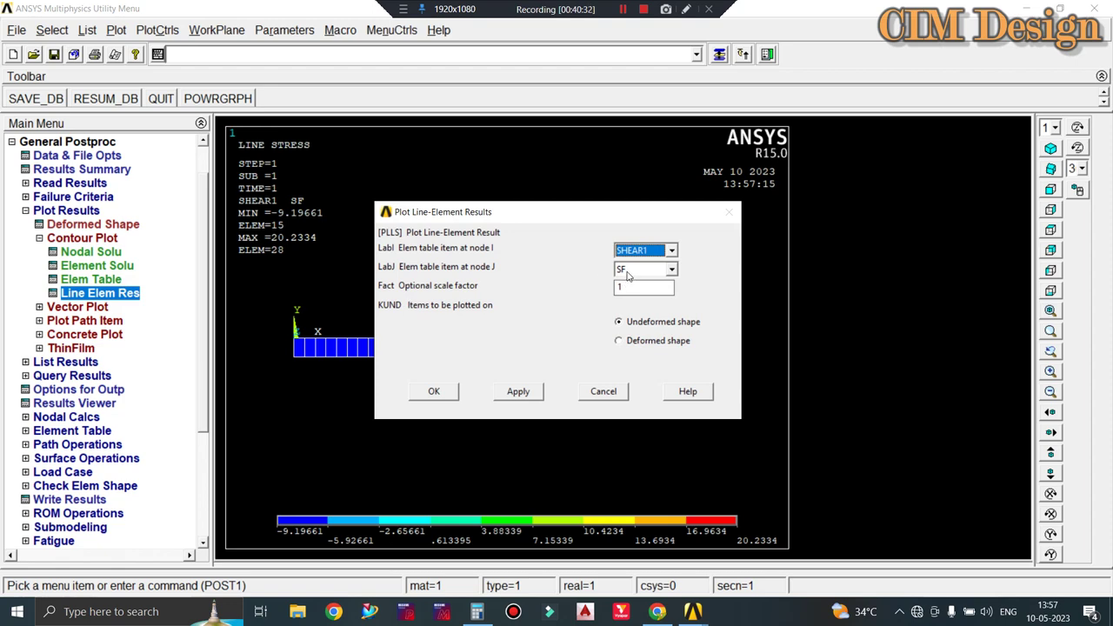
left_click(626, 272)
left_click(632, 315)
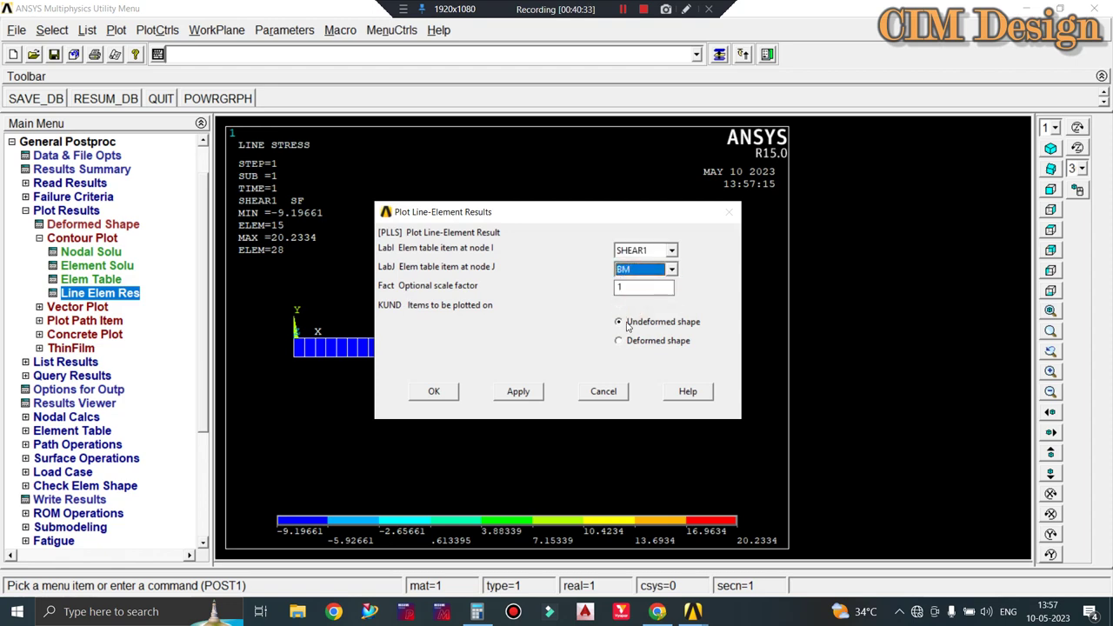
left_click(509, 396)
left_click(428, 395)
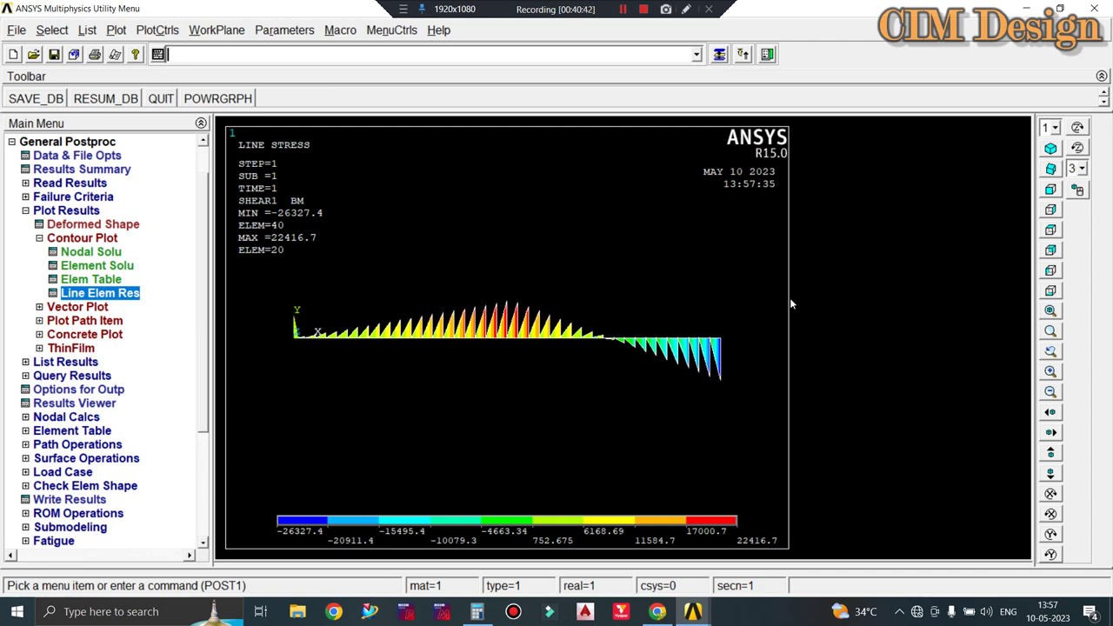
Replot the line-element result using BM1 at node J instead of BM.
left_click(100, 293)
left_click(624, 270)
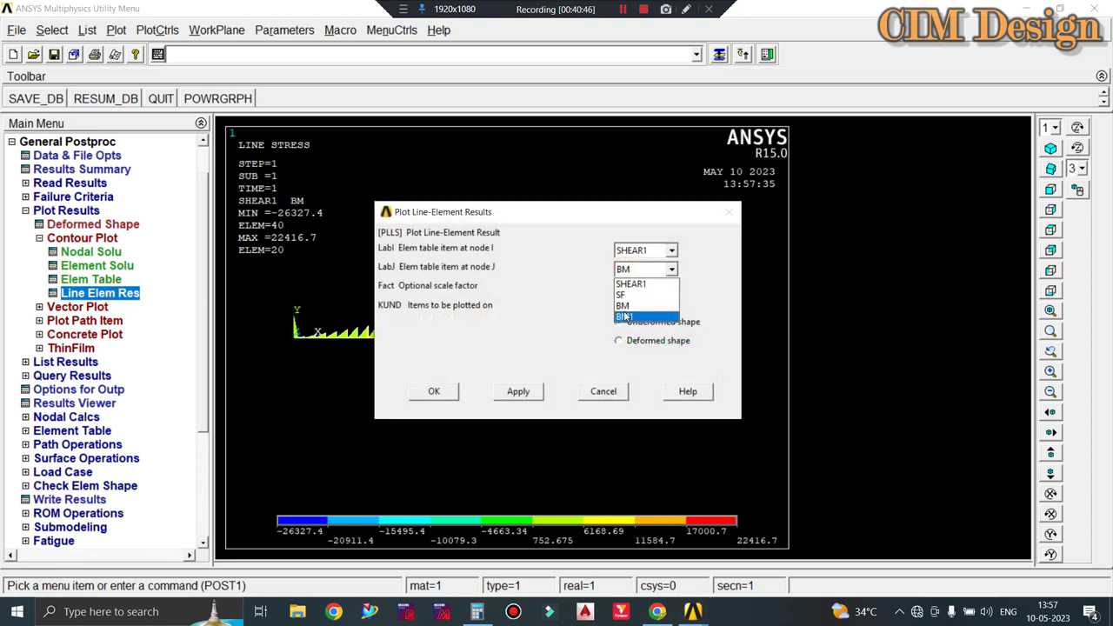
left_click(626, 314)
left_click(433, 391)
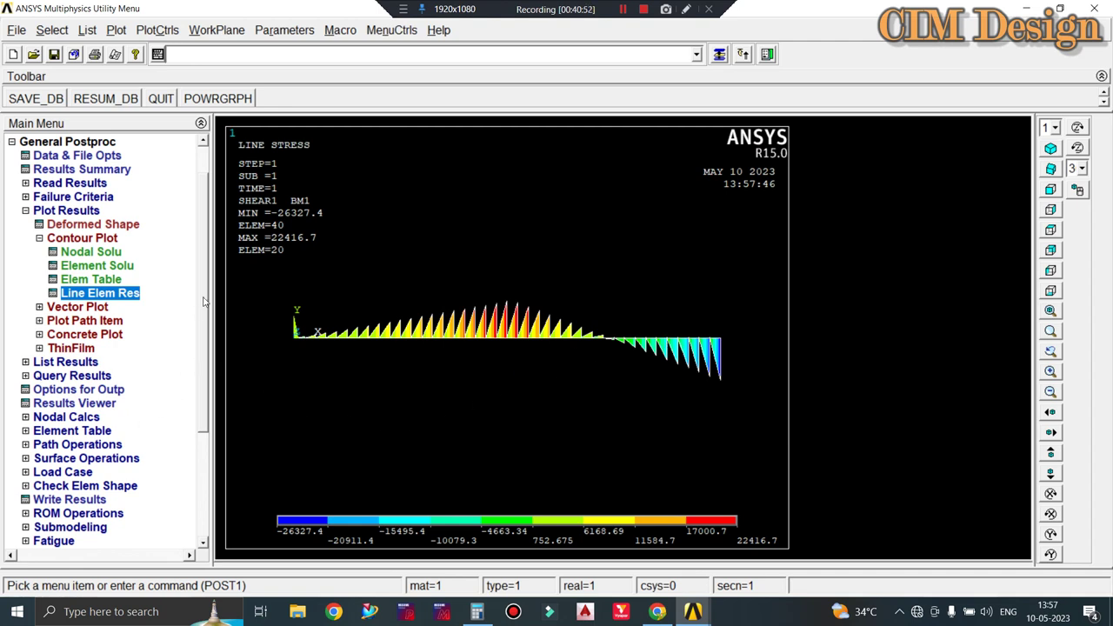
left_click_drag(206, 304, 192, 455)
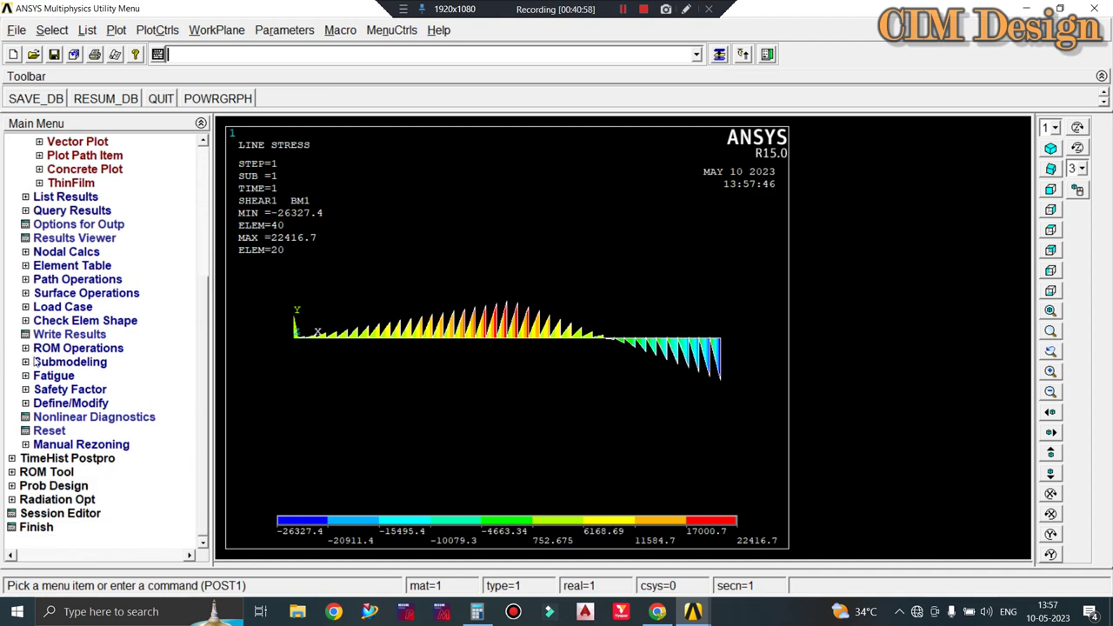
left_click(65, 268)
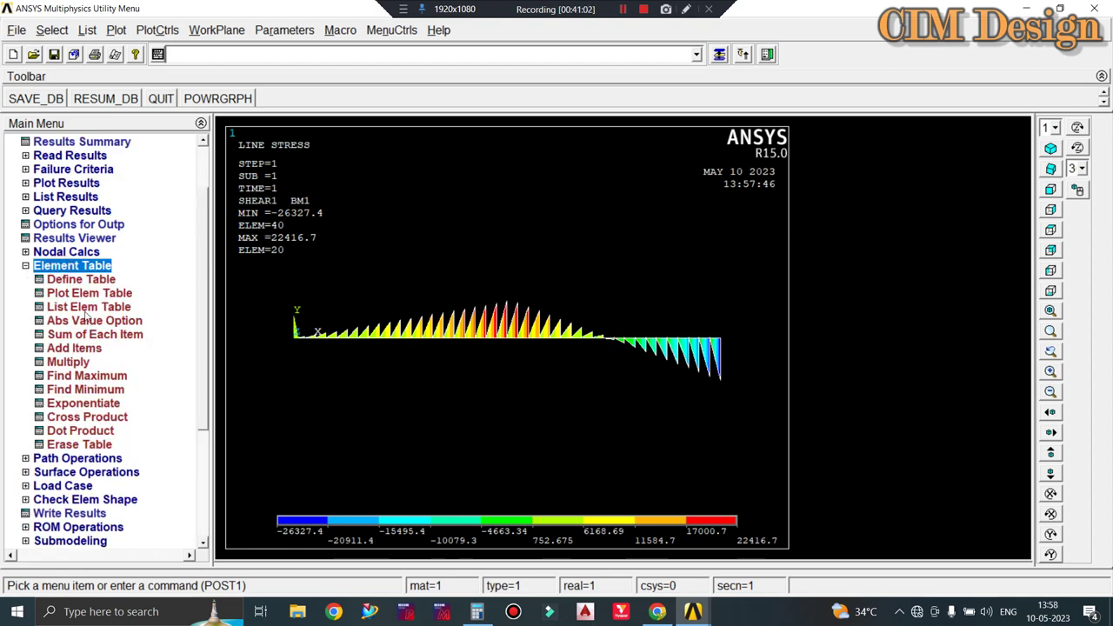
left_click(80, 280)
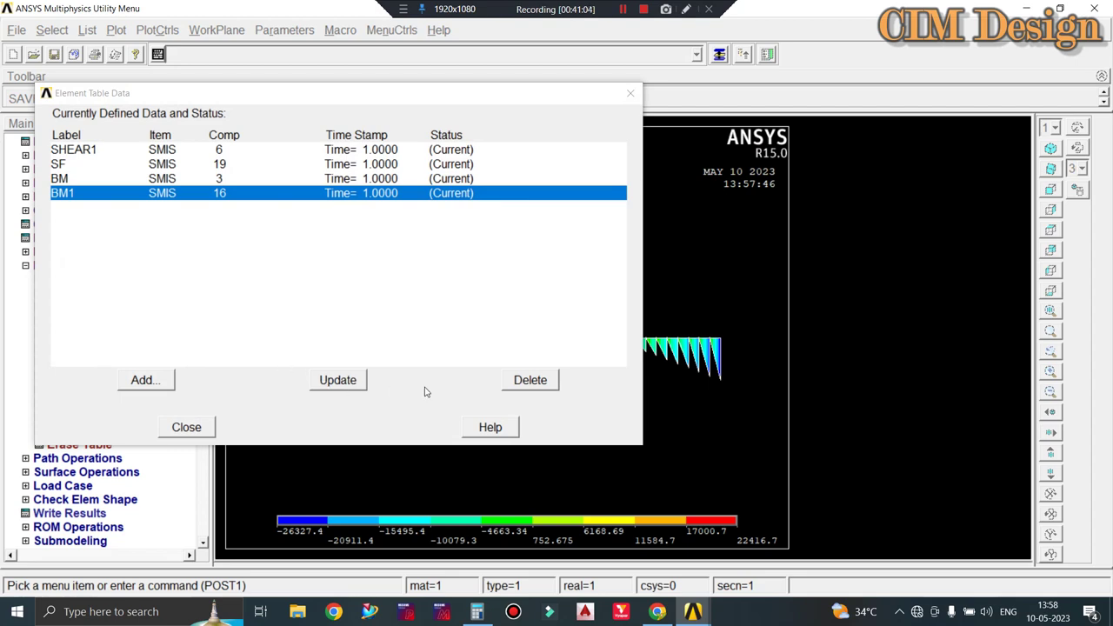
left_click(490, 427)
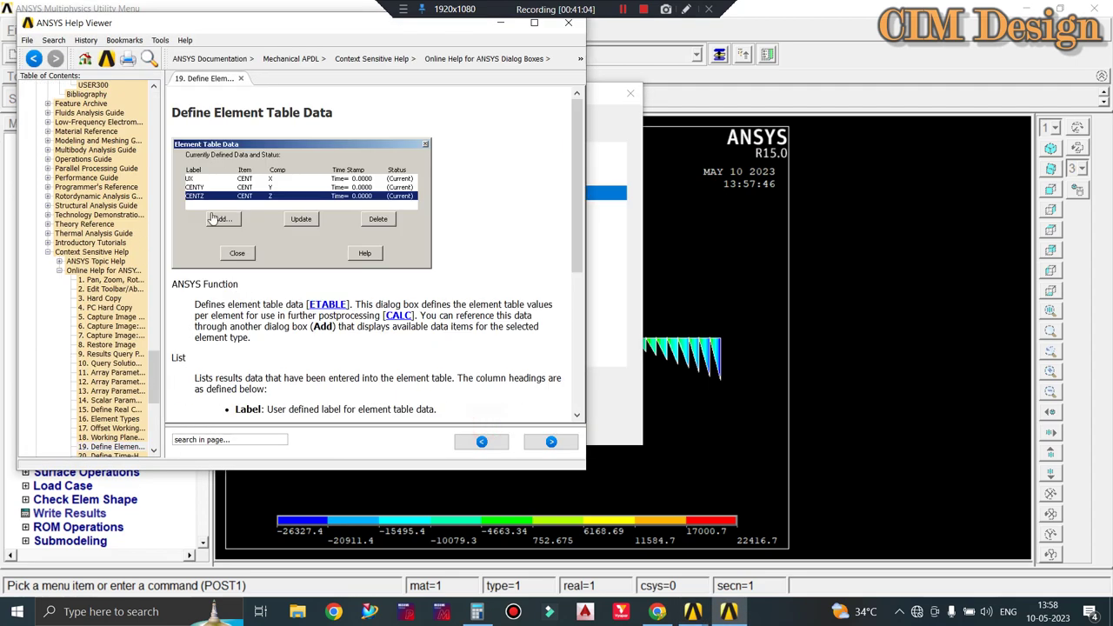
left_click(53, 40)
left_click(87, 53)
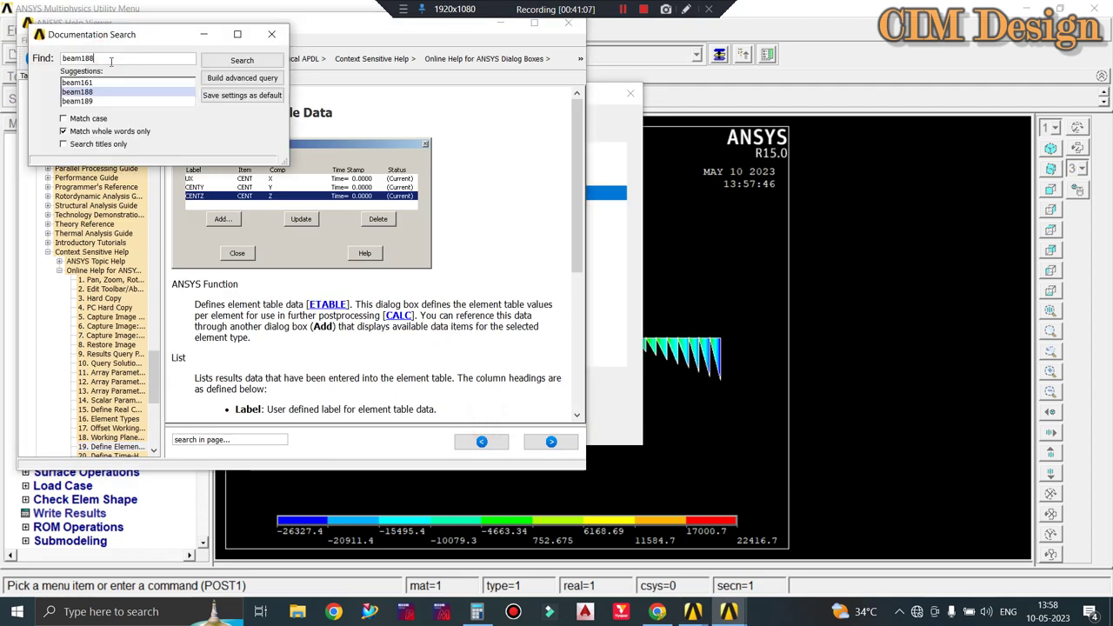
left_click(247, 54)
double_click(200, 106)
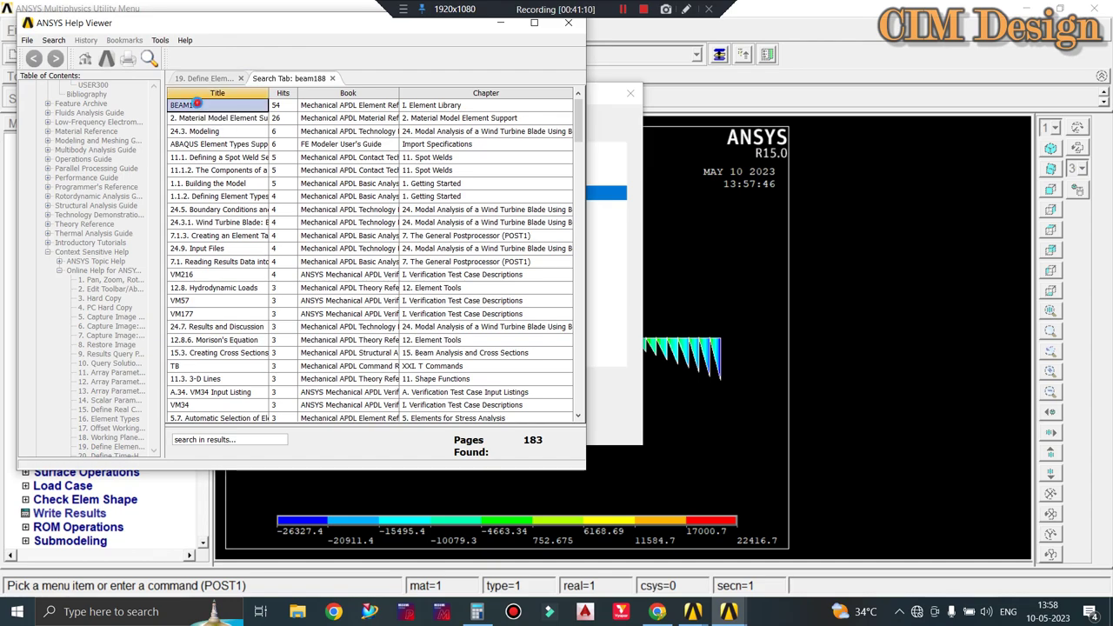
scroll(332, 250, "down", 3)
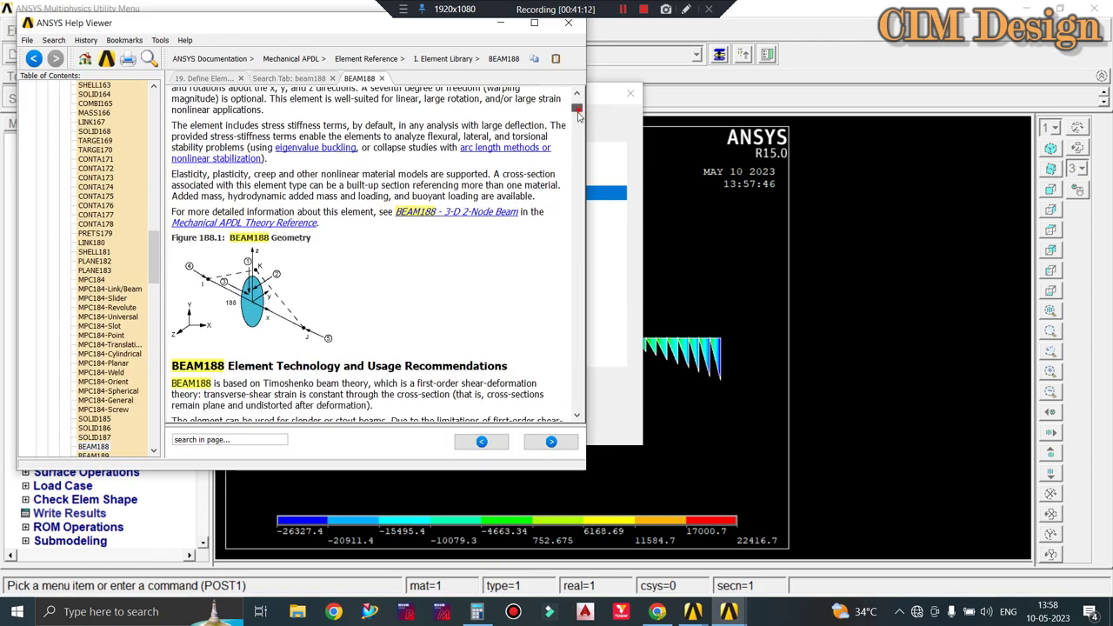
left_click_drag(576, 108, 582, 346)
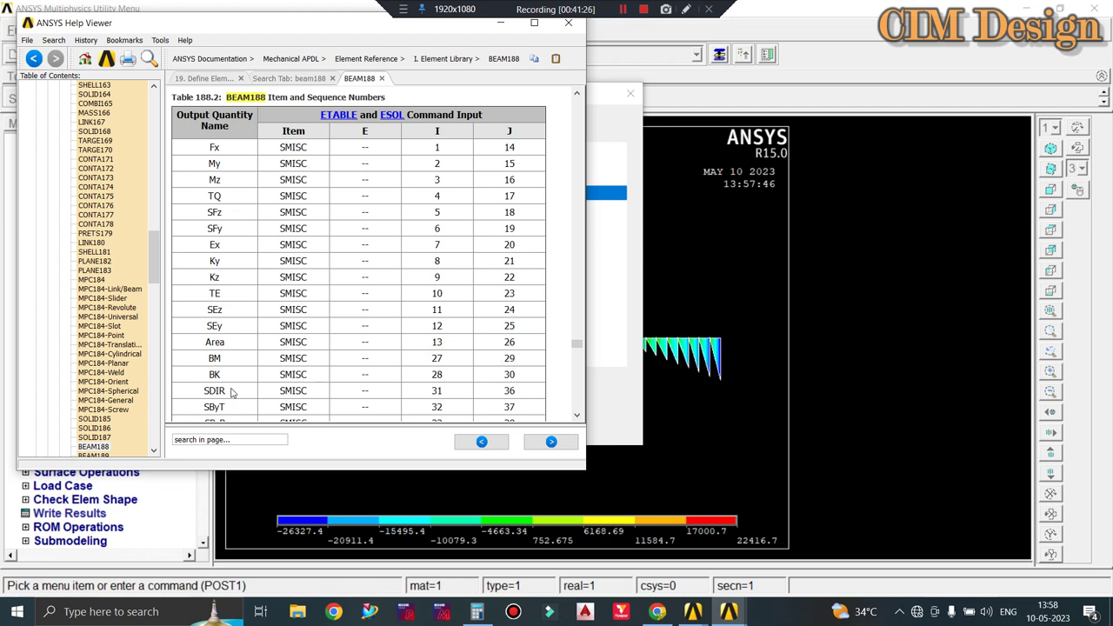
scroll(232, 392, "down", 3)
scroll(232, 393, "down", 3)
scroll(233, 391, "down", 2)
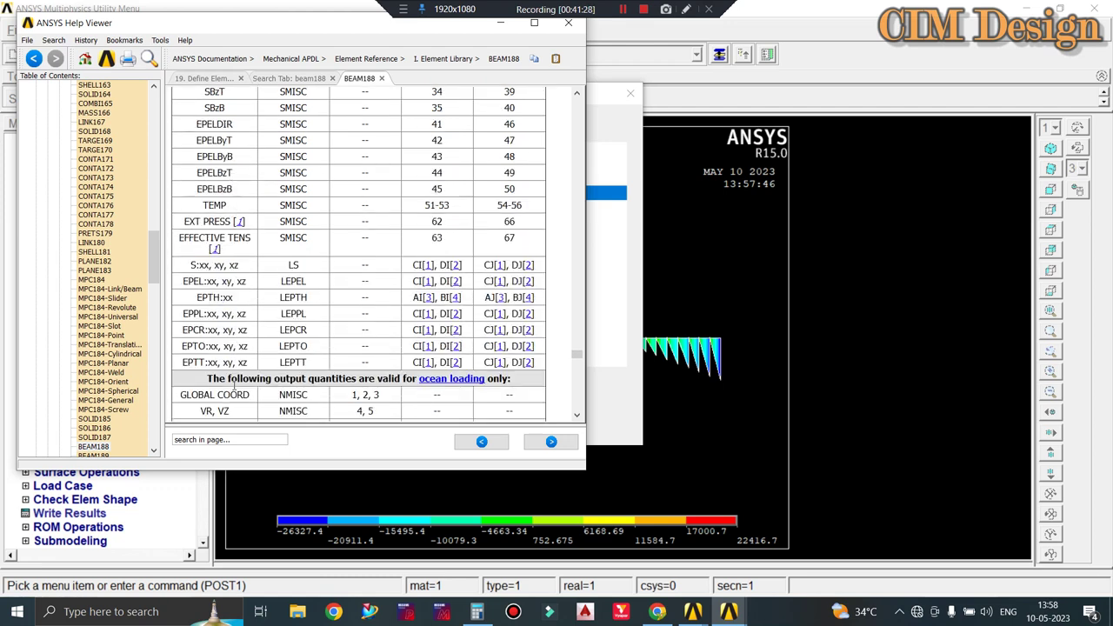
scroll(235, 388, "up", 2)
scroll(236, 385, "up", 3)
scroll(239, 380, "up", 2)
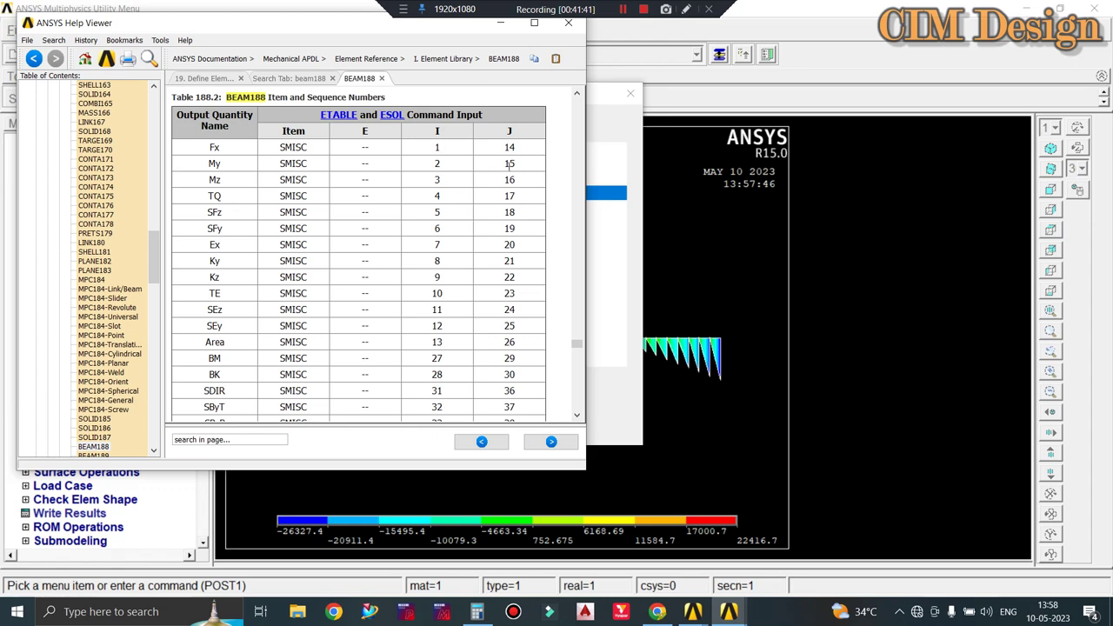
scroll(490, 283, "down", 5)
scroll(487, 291, "down", 5)
scroll(484, 300, "down", 2)
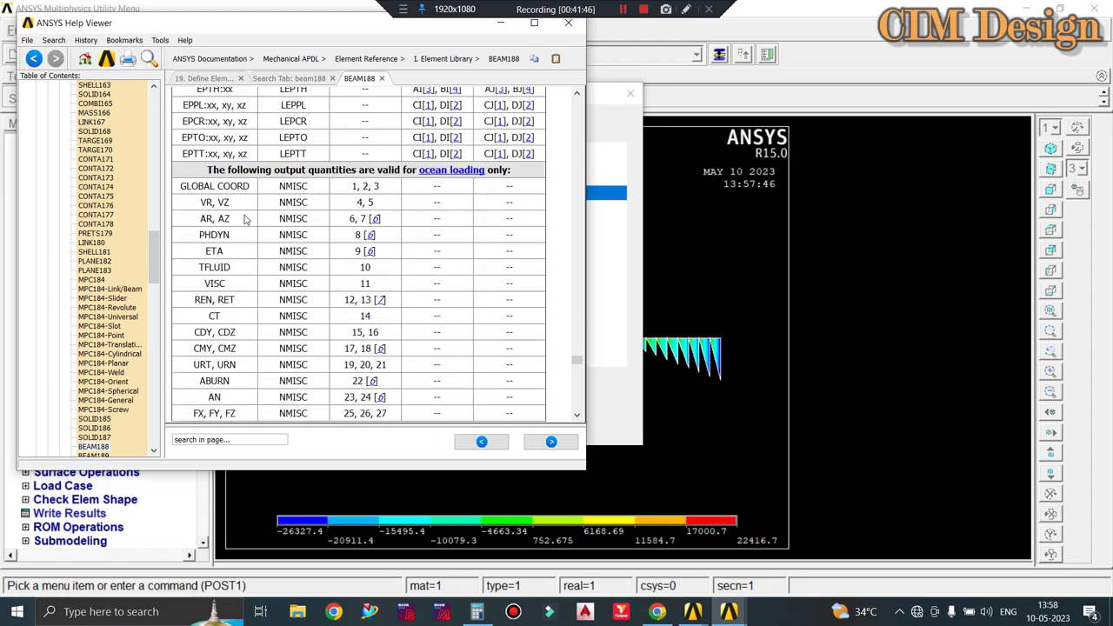
scroll(242, 364, "down", 1)
scroll(248, 363, "down", 2)
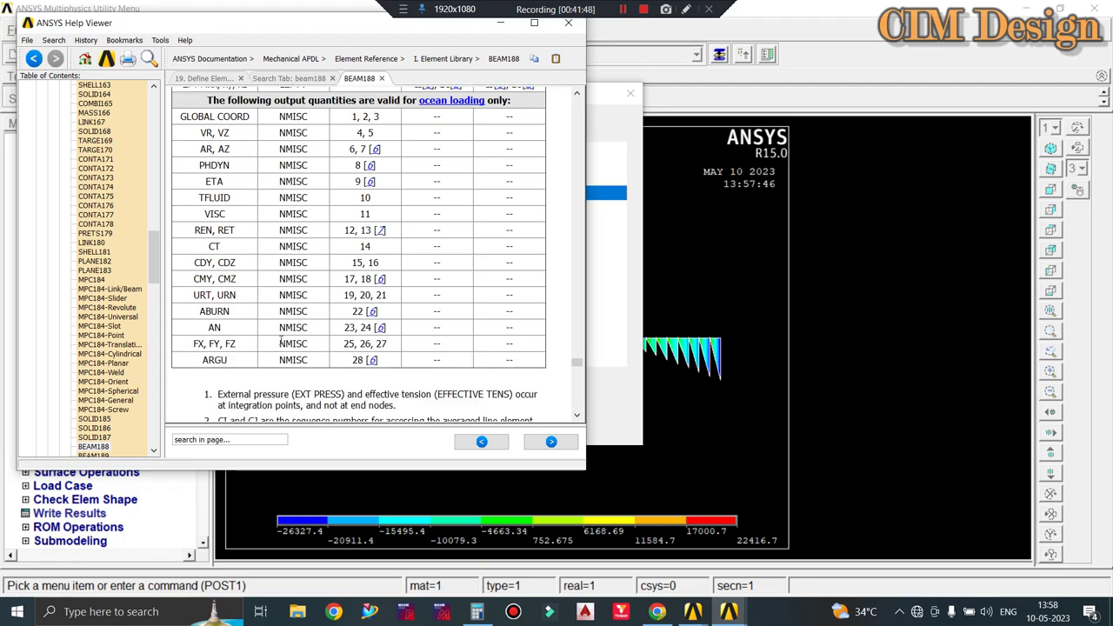
scroll(287, 356, "down", 3)
scroll(347, 343, "down", 3)
scroll(354, 339, "down", 3)
scroll(354, 339, "down", 3)
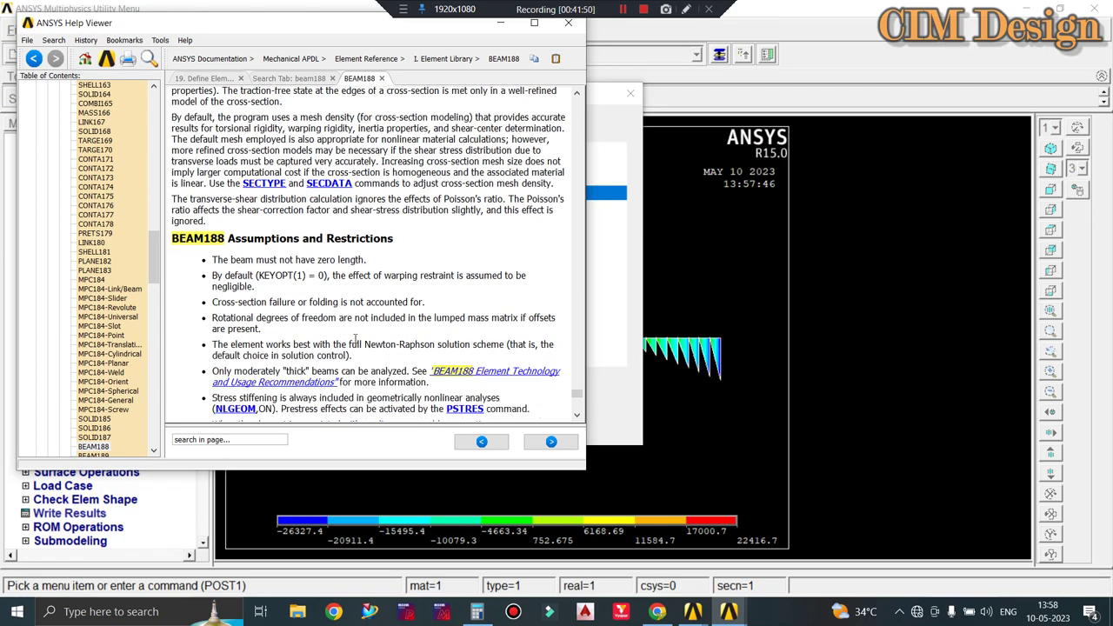
scroll(355, 339, "down", 3)
left_click(568, 24)
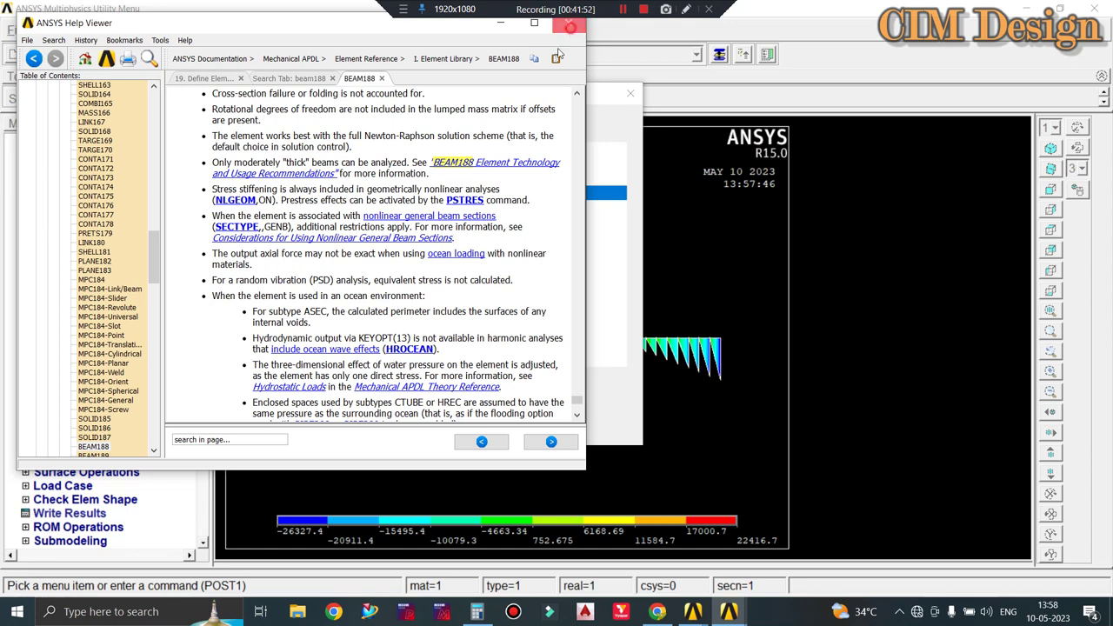
left_click(184, 427)
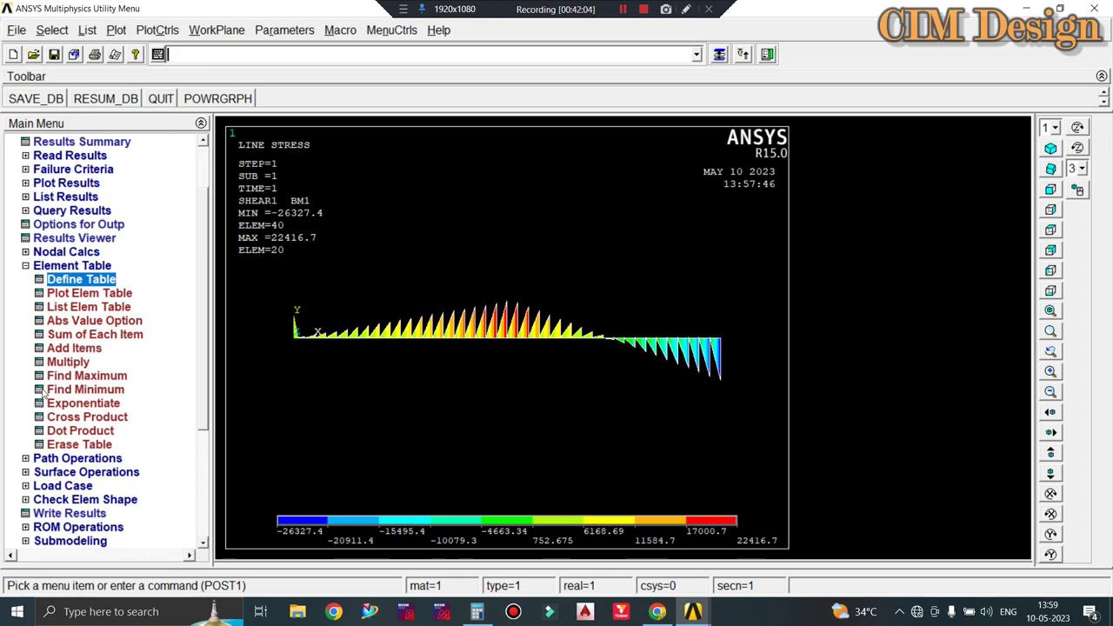
Close the element table list and replot Line Elem Res with SHEAR1 and SF.
left_click(102, 282)
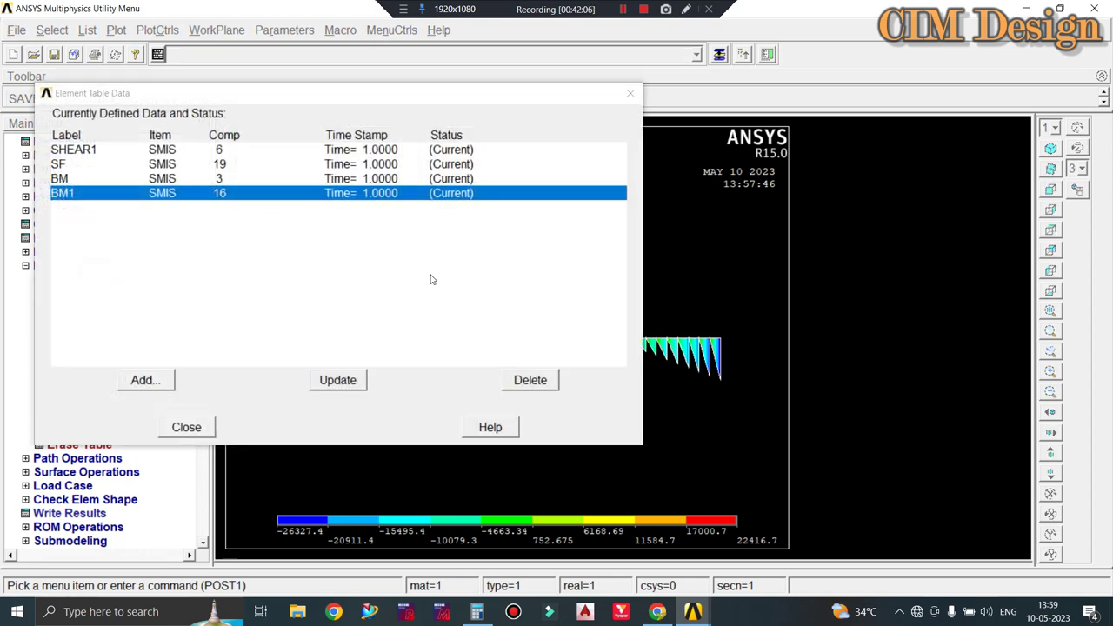
left_click(205, 427)
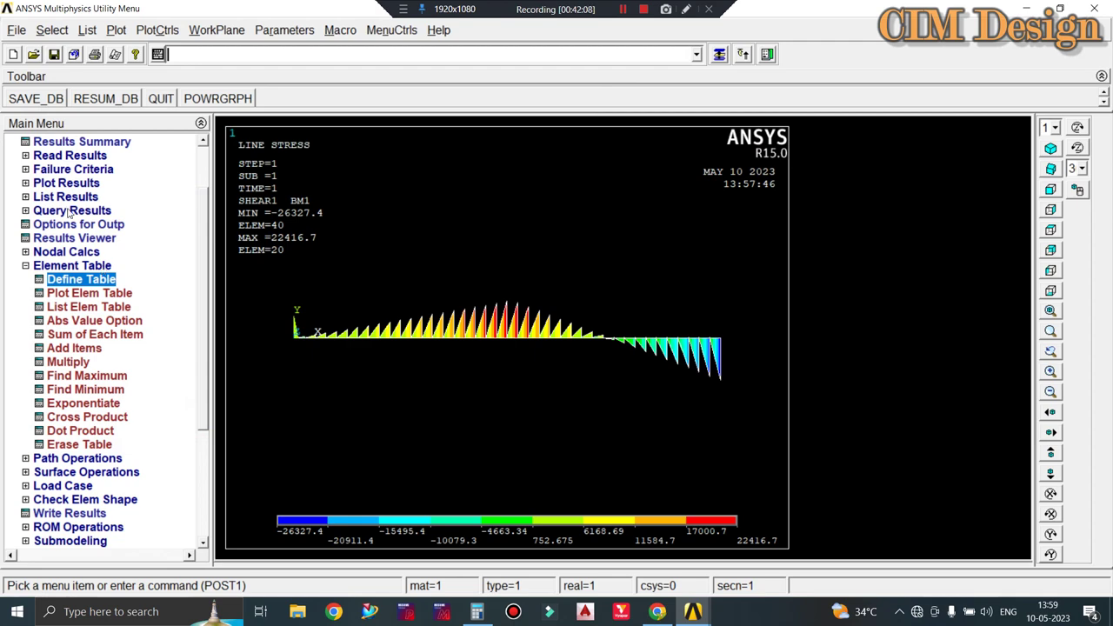
left_click(66, 183)
left_click(78, 266)
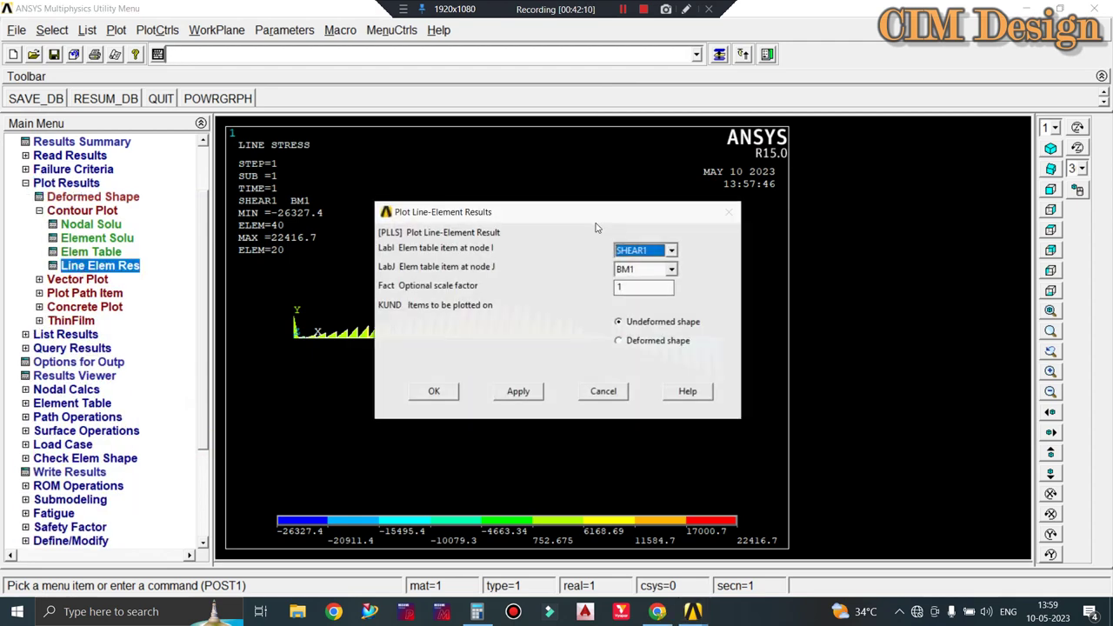
left_click(671, 269)
left_click(628, 292)
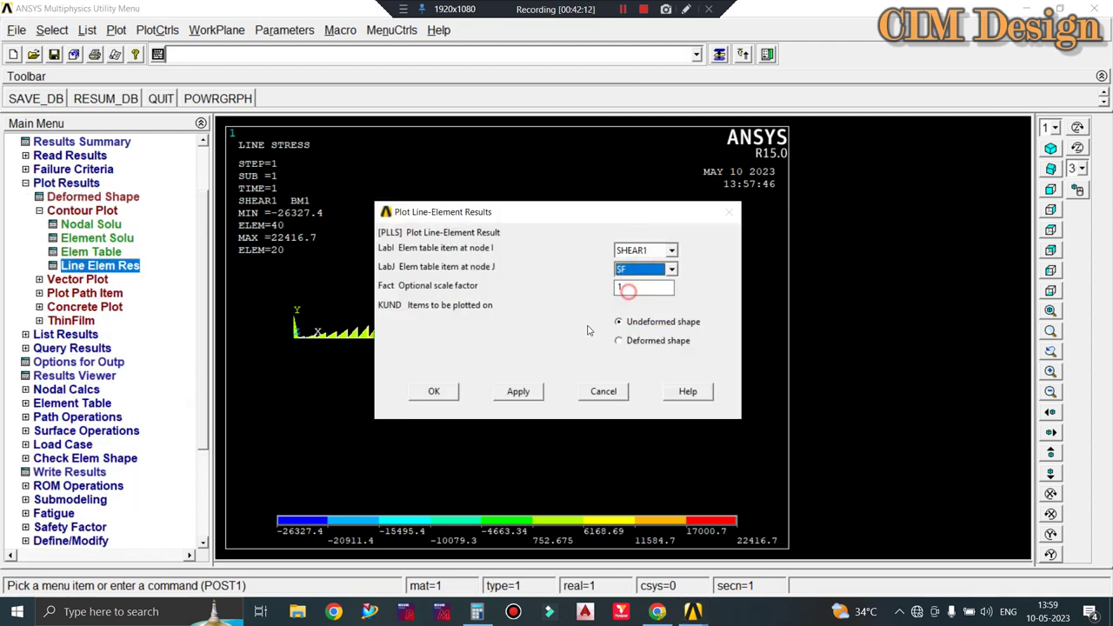
left_click(434, 391)
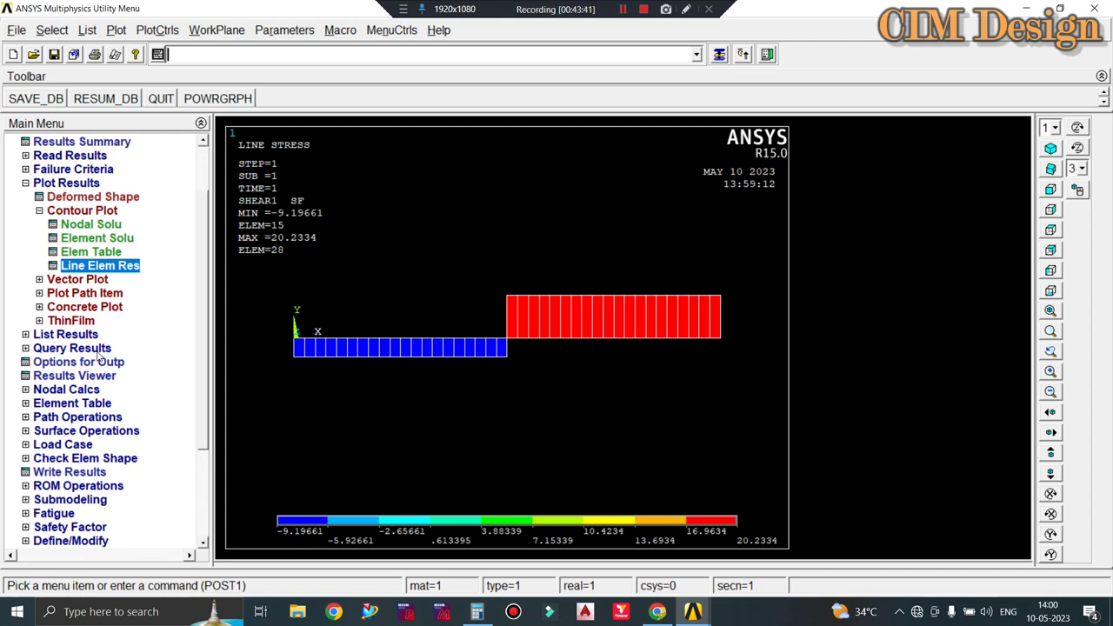
Cancel out of Preferences, then expand Preprocessor > Sections.
scroll(203, 265, "up", 2)
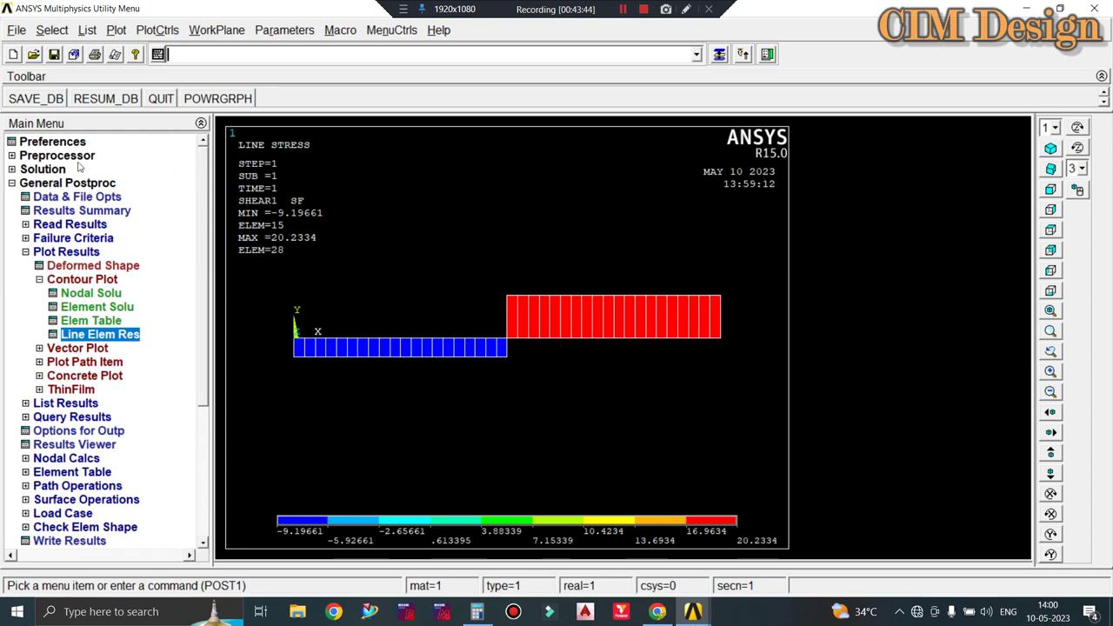
left_click(43, 142)
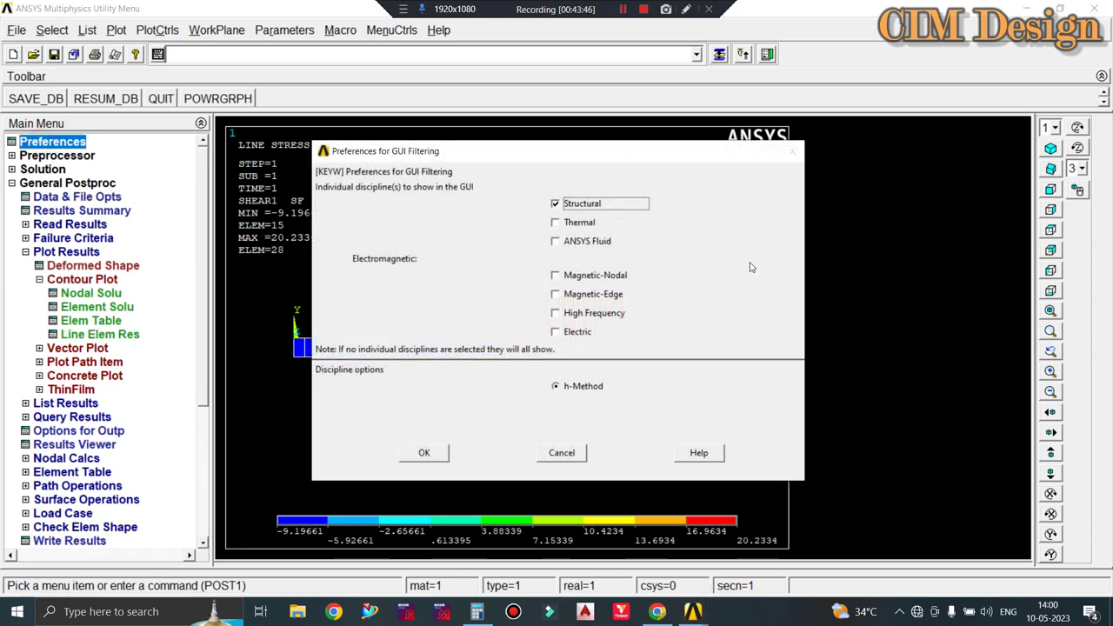
left_click(564, 453)
left_click(59, 156)
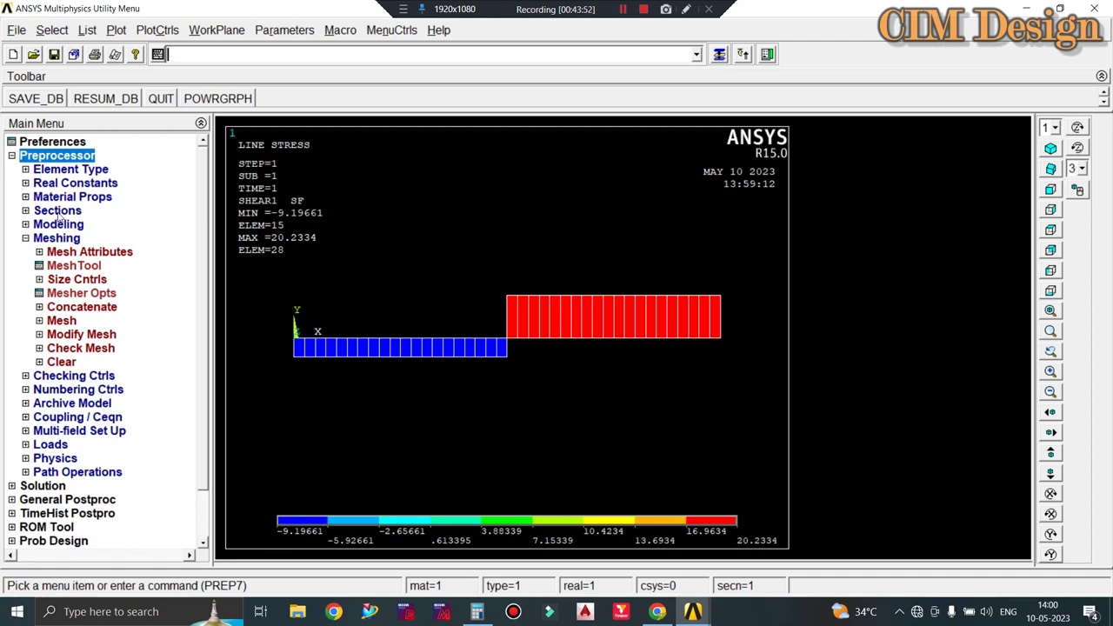
left_click(58, 212)
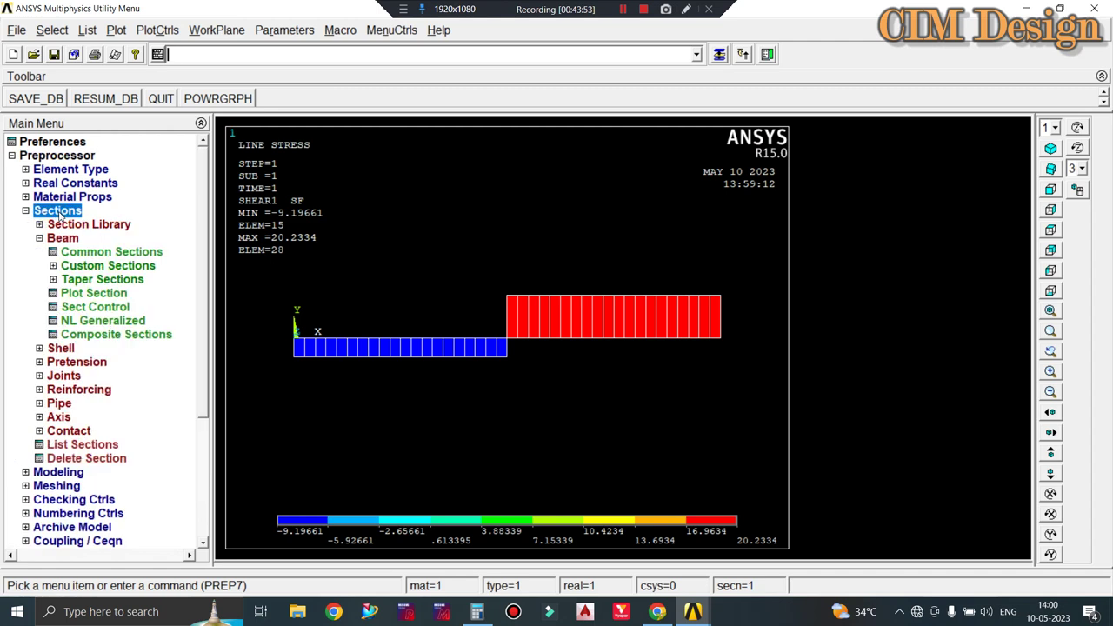
Browse the Modeling, Meshing and Solution menus, then return to the Preprocessor menu.
left_click(58, 472)
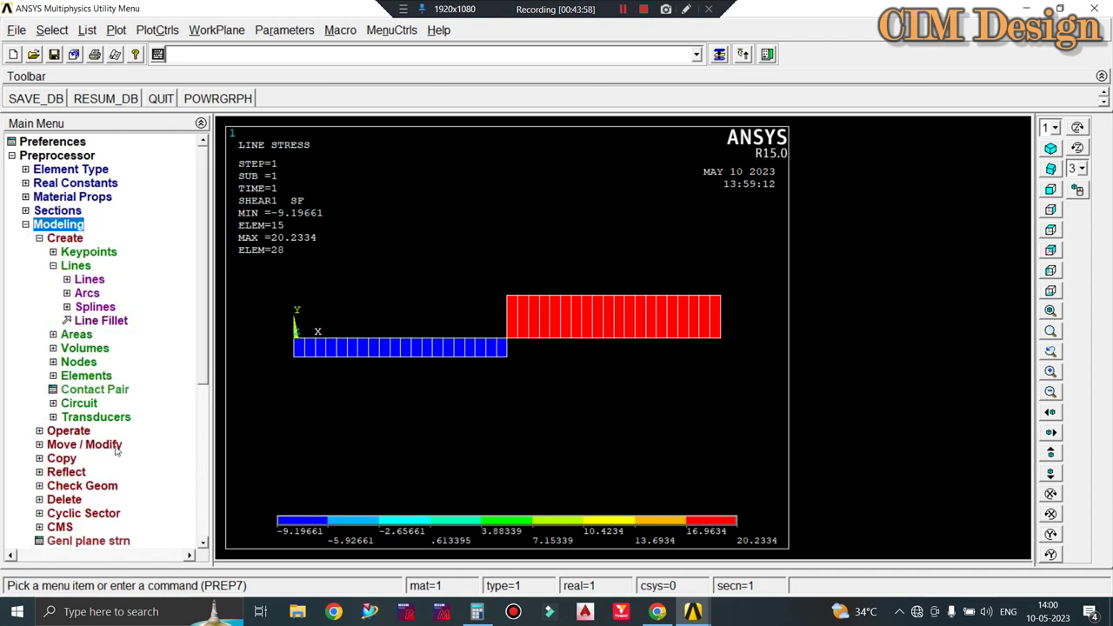
left_click_drag(206, 375, 202, 448)
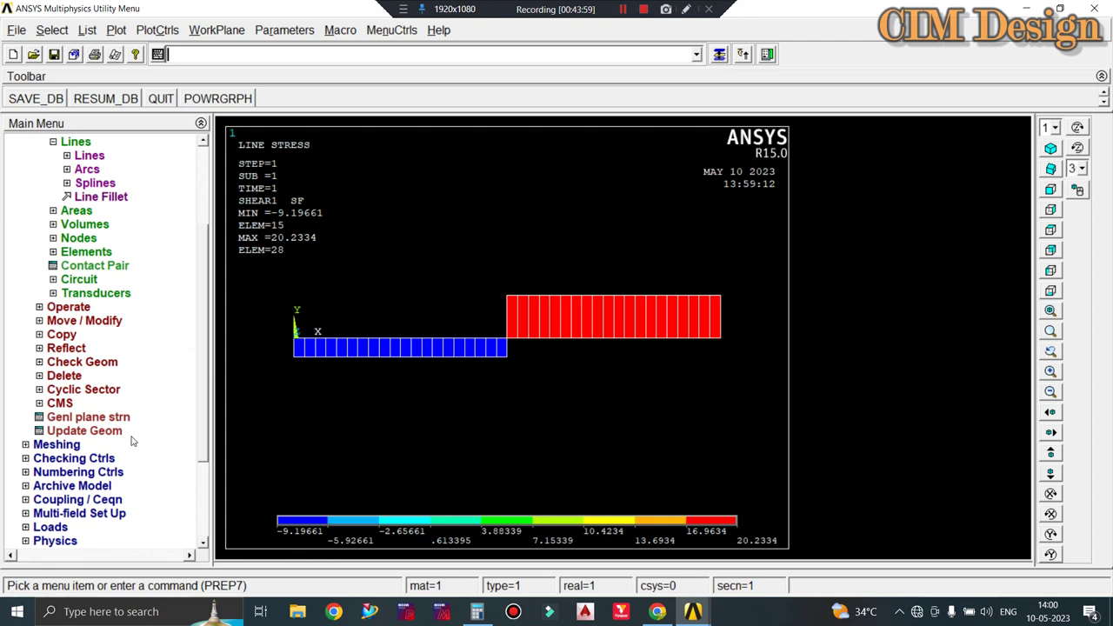
left_click(54, 445)
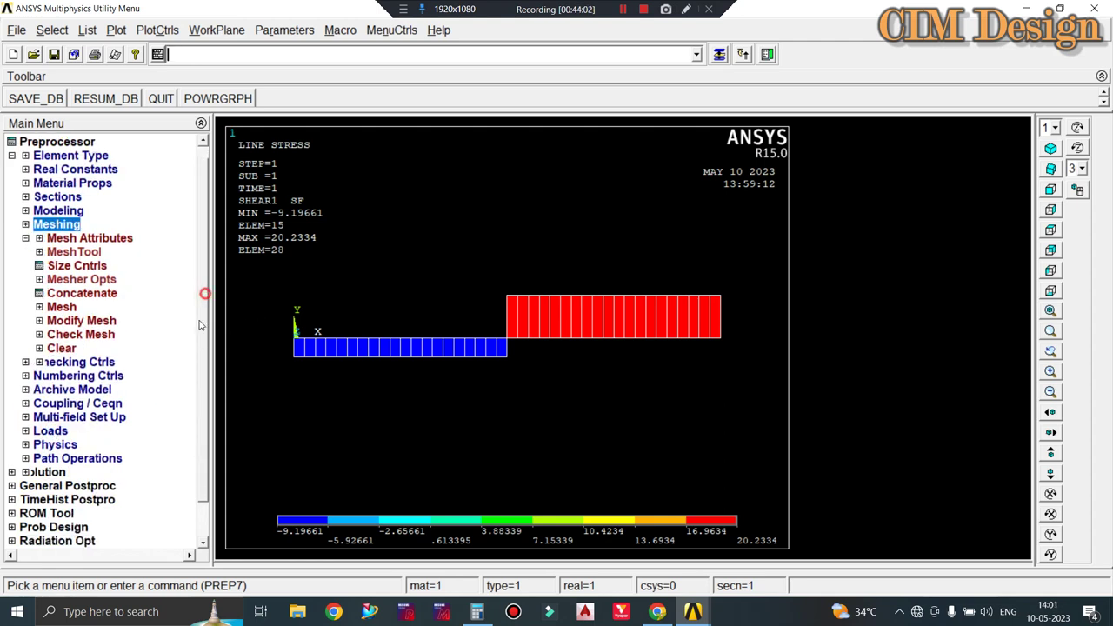
scroll(206, 293, "down", 2)
left_click(52, 431)
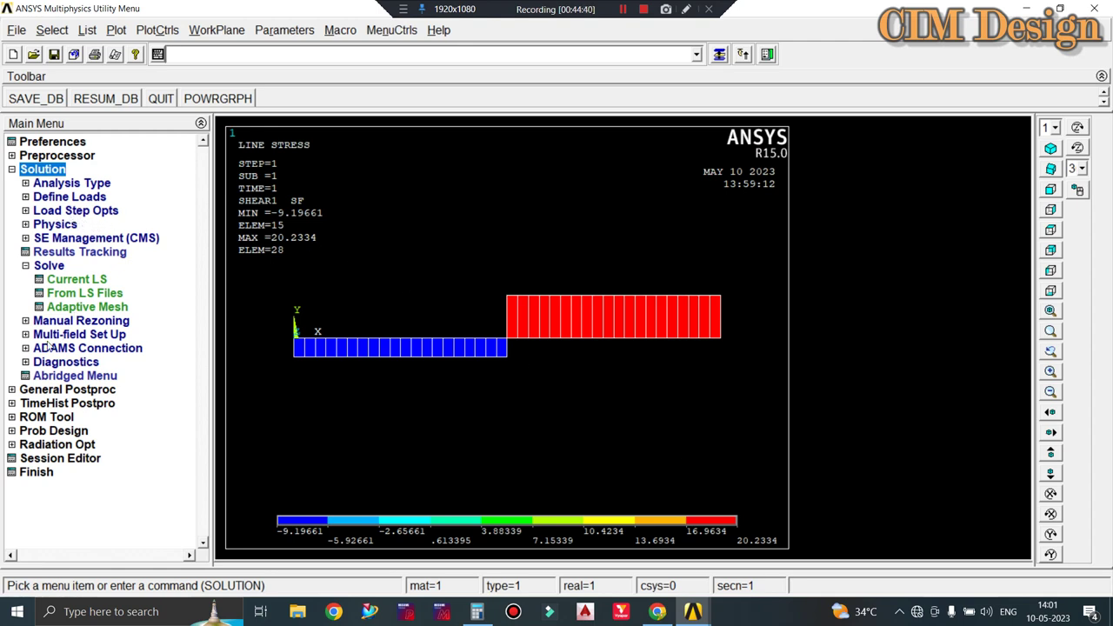
left_click(13, 156)
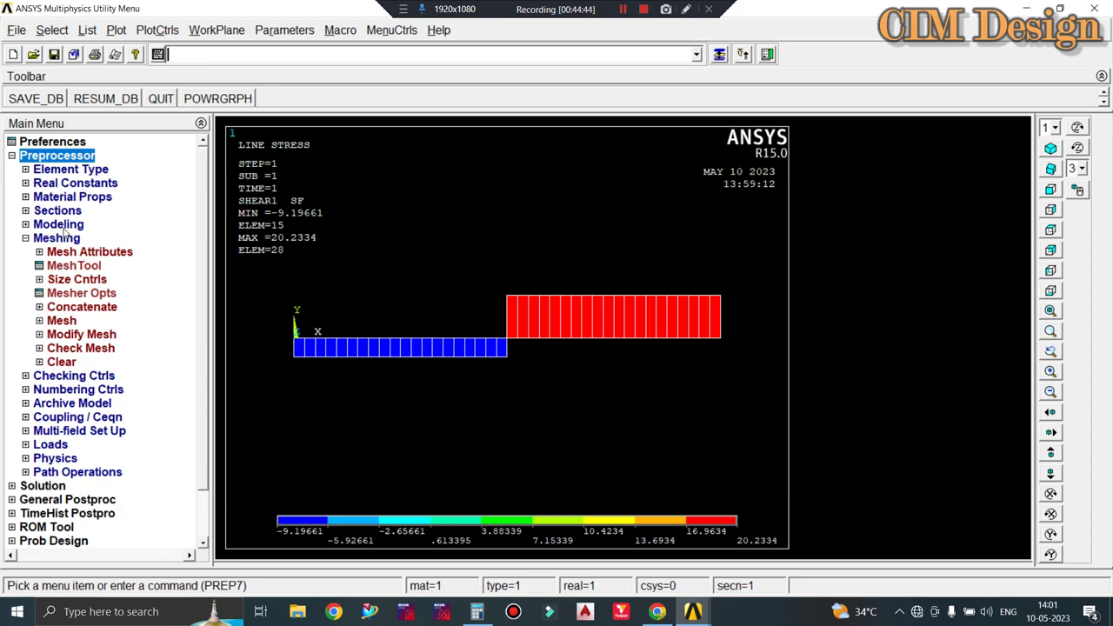
left_click(64, 226)
Open the Beam Tool for section 1, try the I sub-type, then revert to the rectangle.
left_click(61, 212)
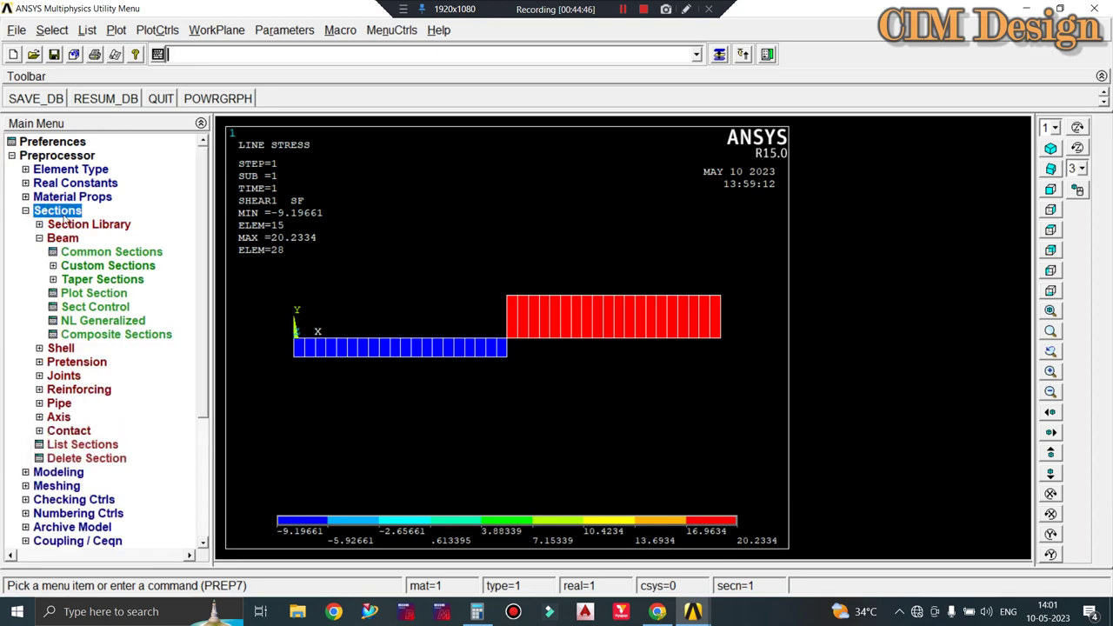
left_click(87, 252)
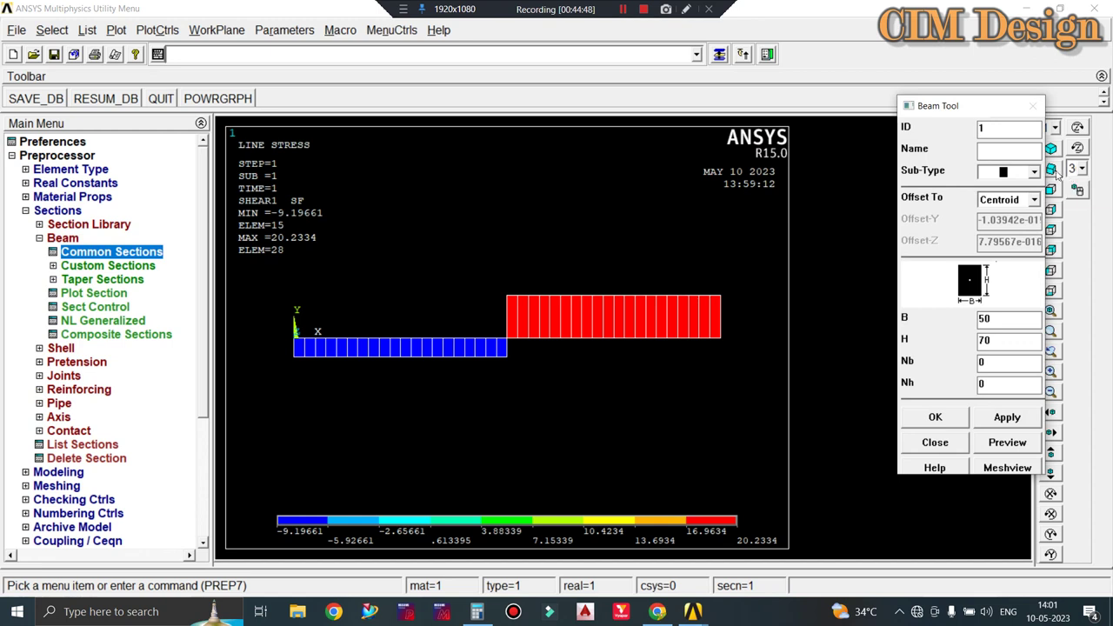
left_click(1035, 171)
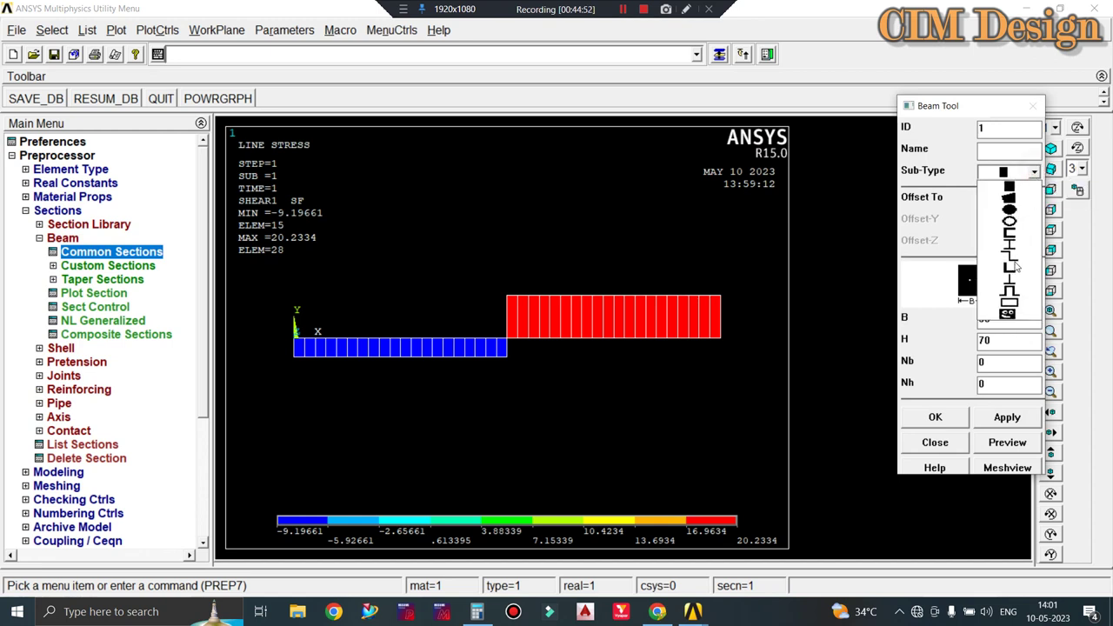
left_click(1009, 251)
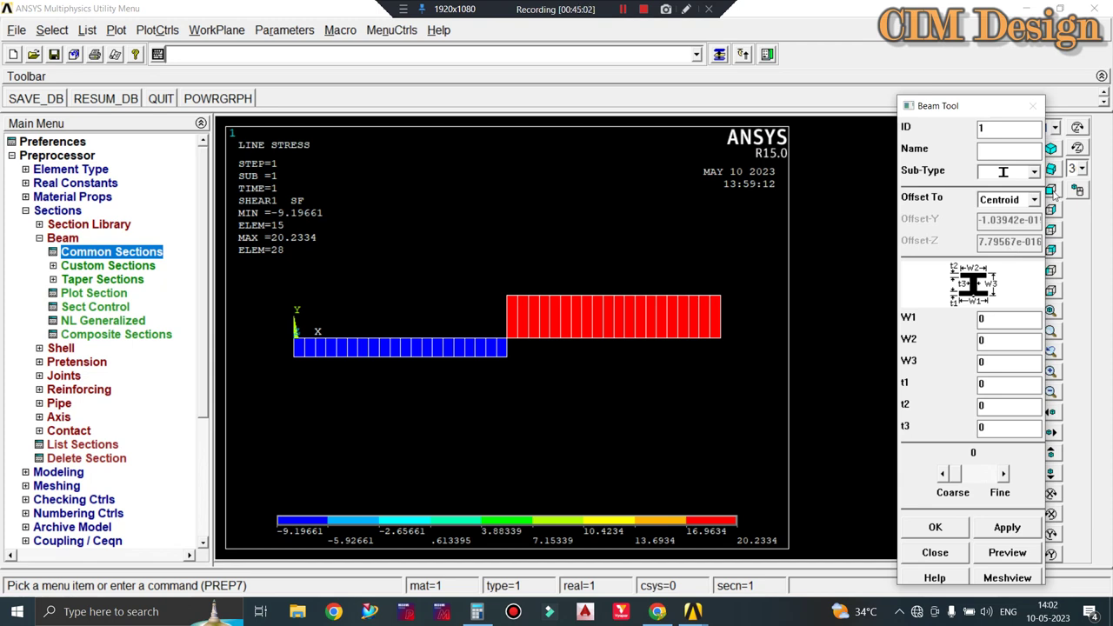
left_click(1032, 173)
left_click(1010, 193)
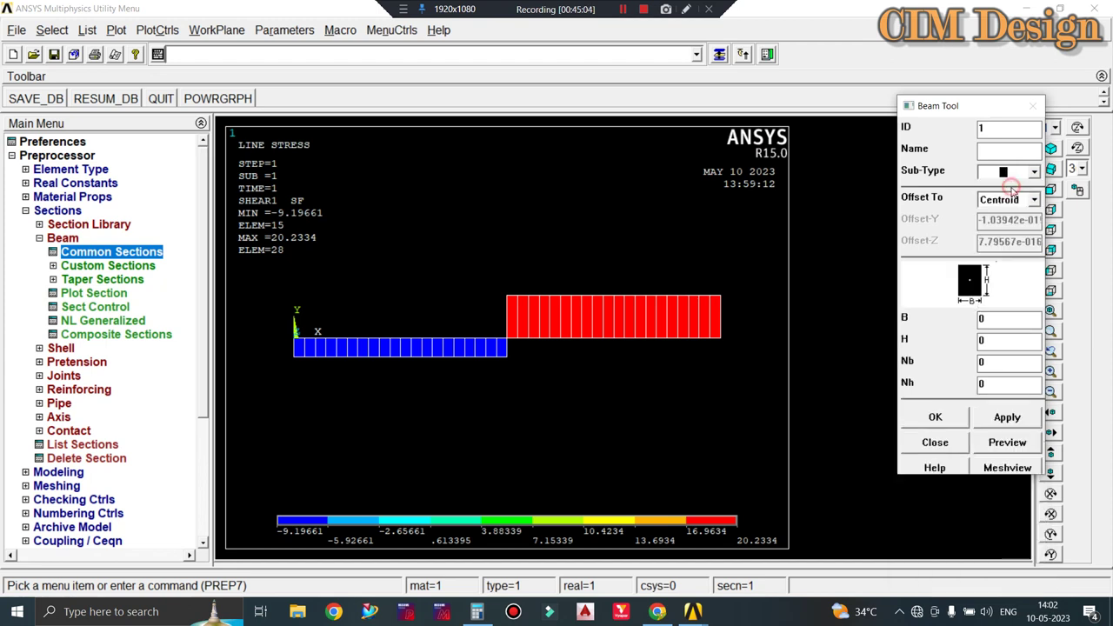